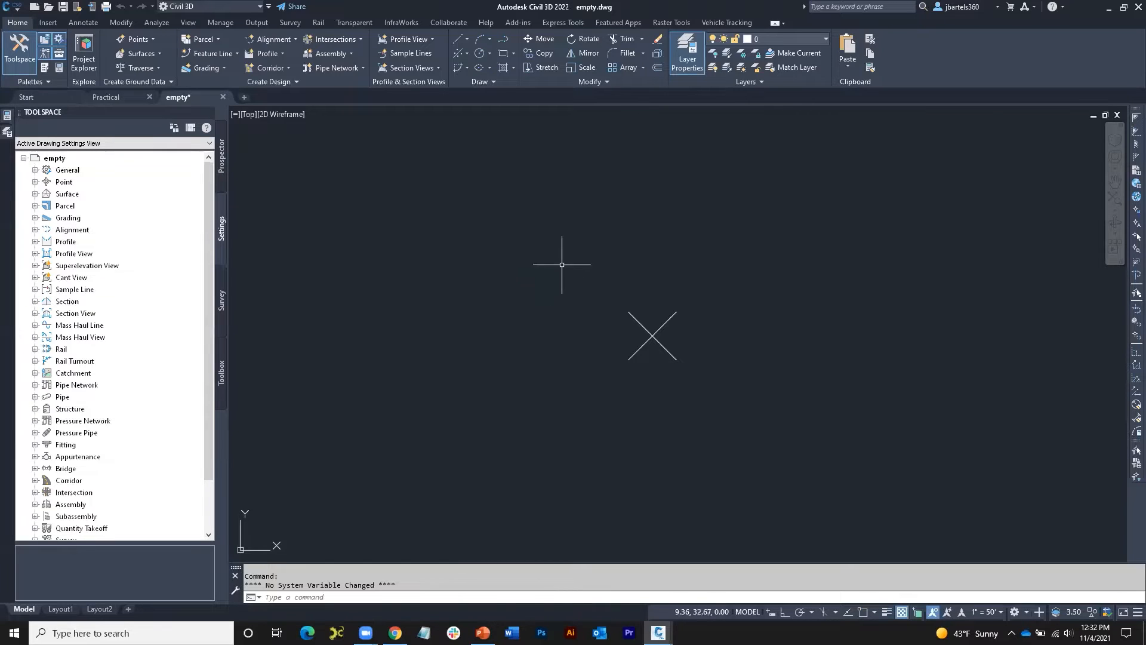
# Review the drawing's layer list, the surface styles, and the contour, slope, spot elevation and watershed label styles in the settings
pyautogui.click(813, 40)
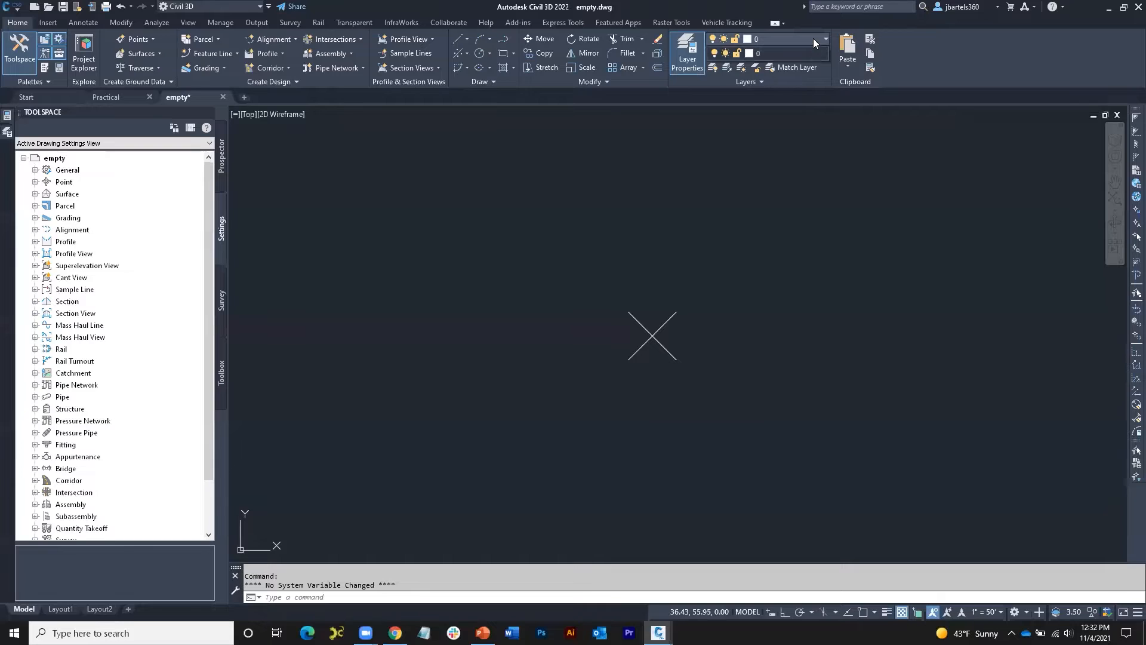
pyautogui.click(813, 39)
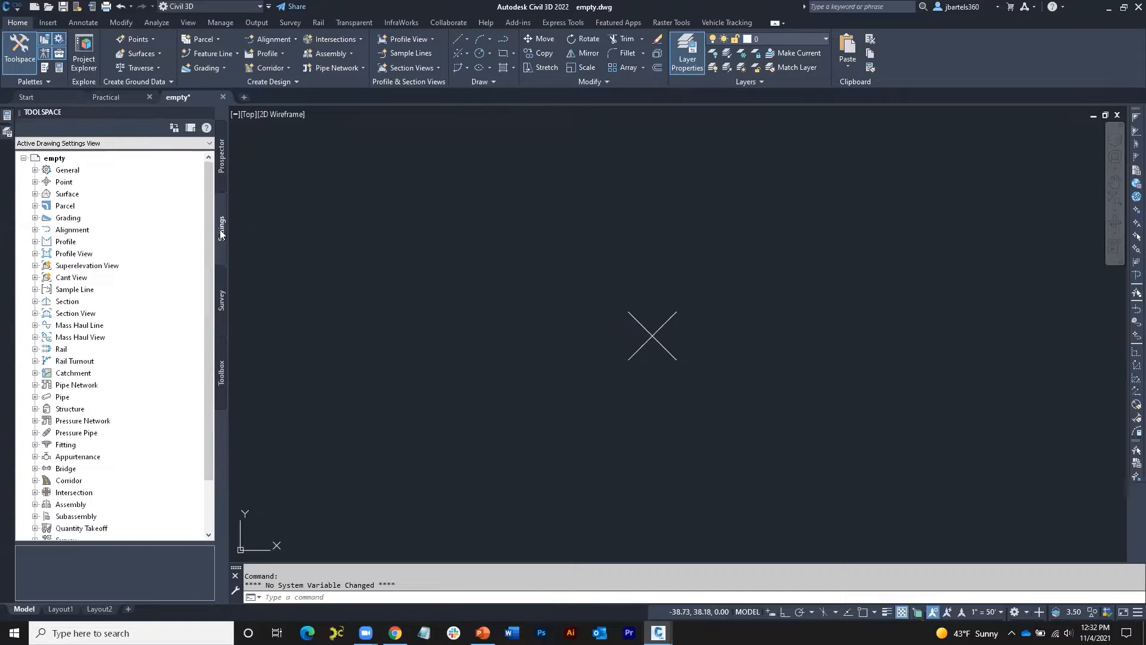
pyautogui.click(34, 194)
pyautogui.click(46, 205)
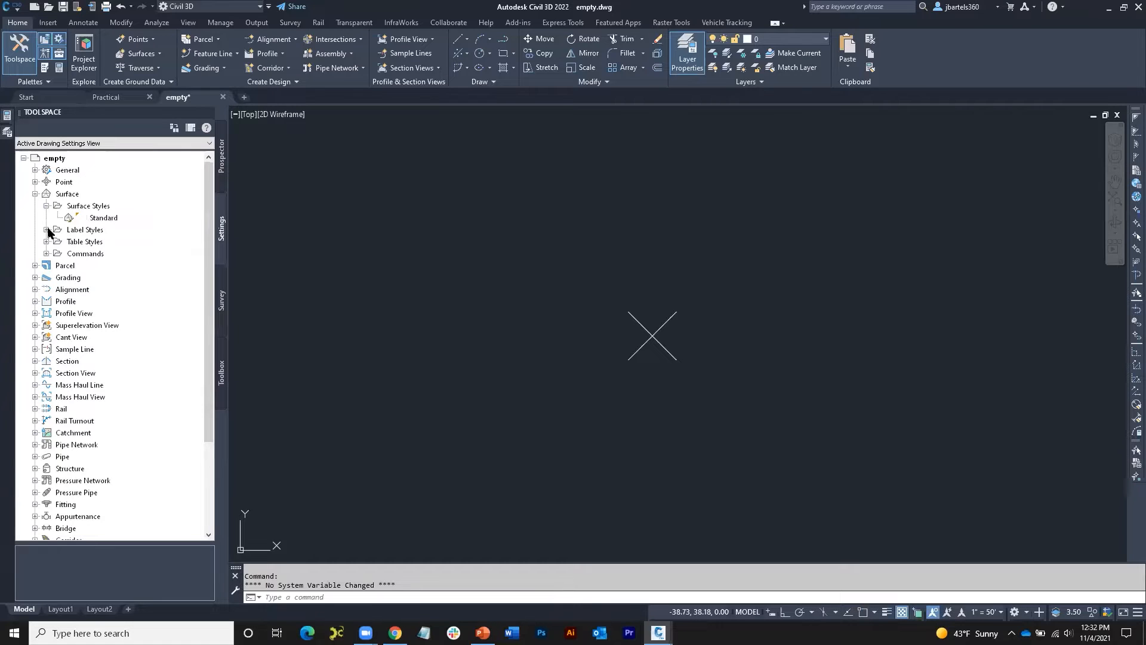
pyautogui.click(46, 229)
pyautogui.click(57, 242)
pyautogui.click(57, 277)
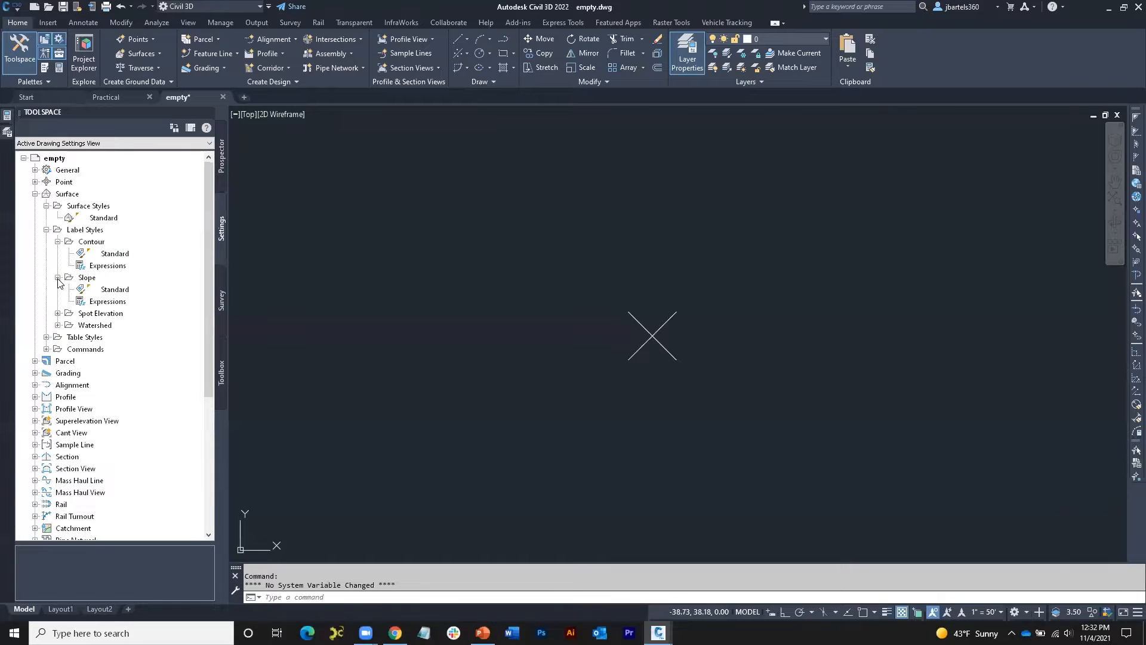
pyautogui.click(58, 313)
pyautogui.click(58, 349)
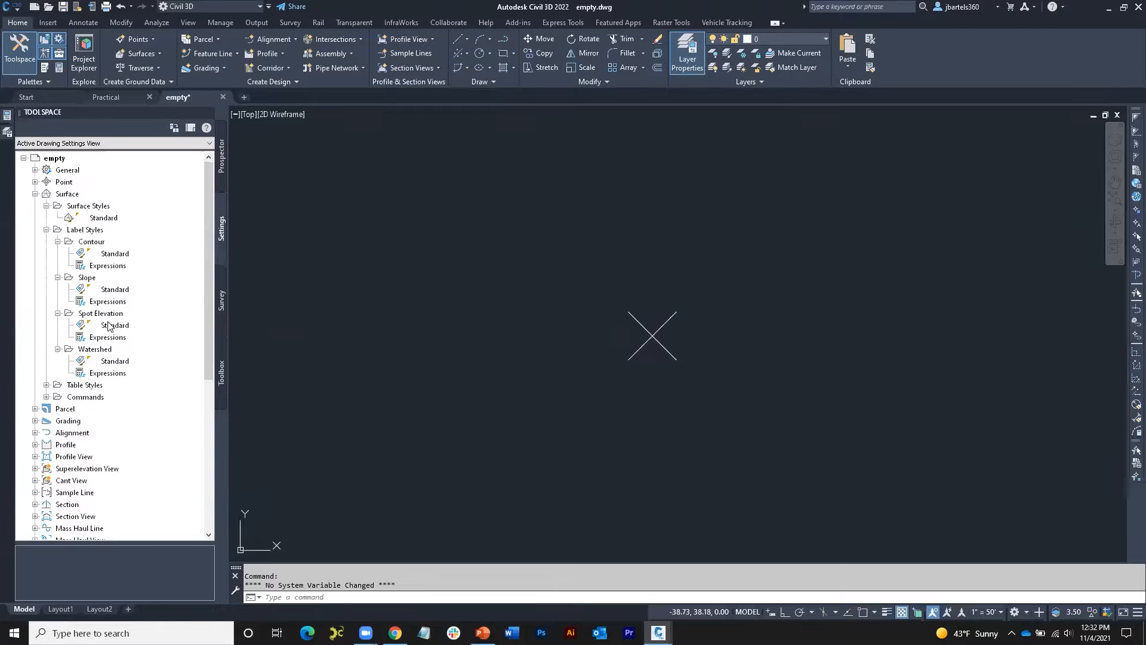
pyautogui.click(34, 194)
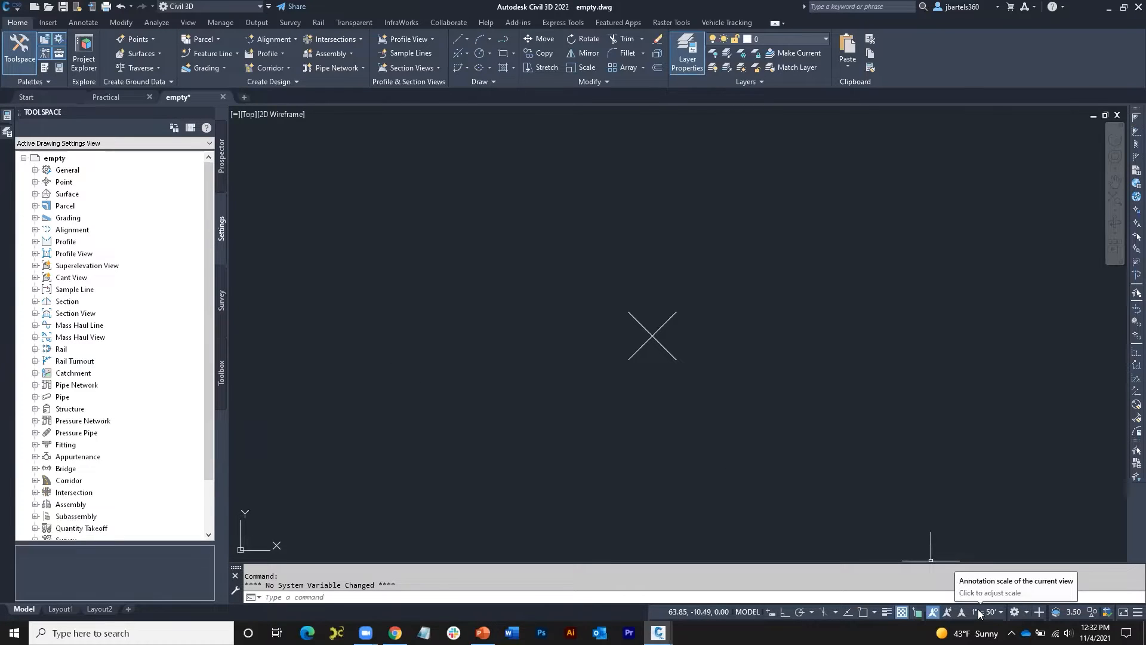
# Review the font and size settings of the drawing's Standard text style without changing them
pyautogui.click(94, 22)
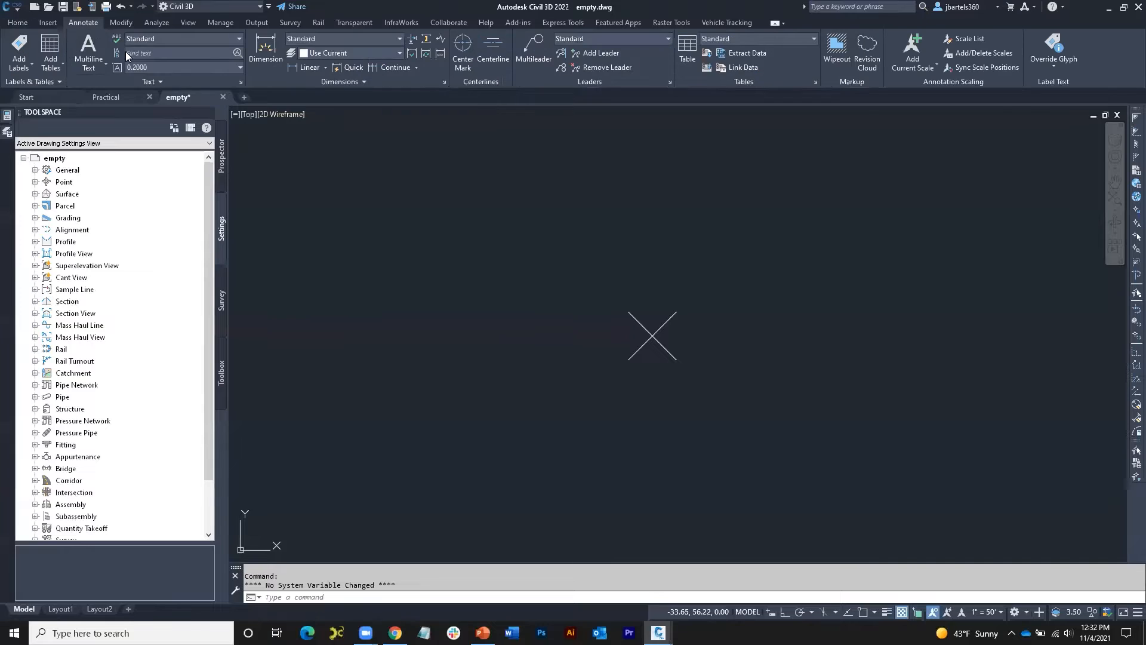
pyautogui.click(241, 83)
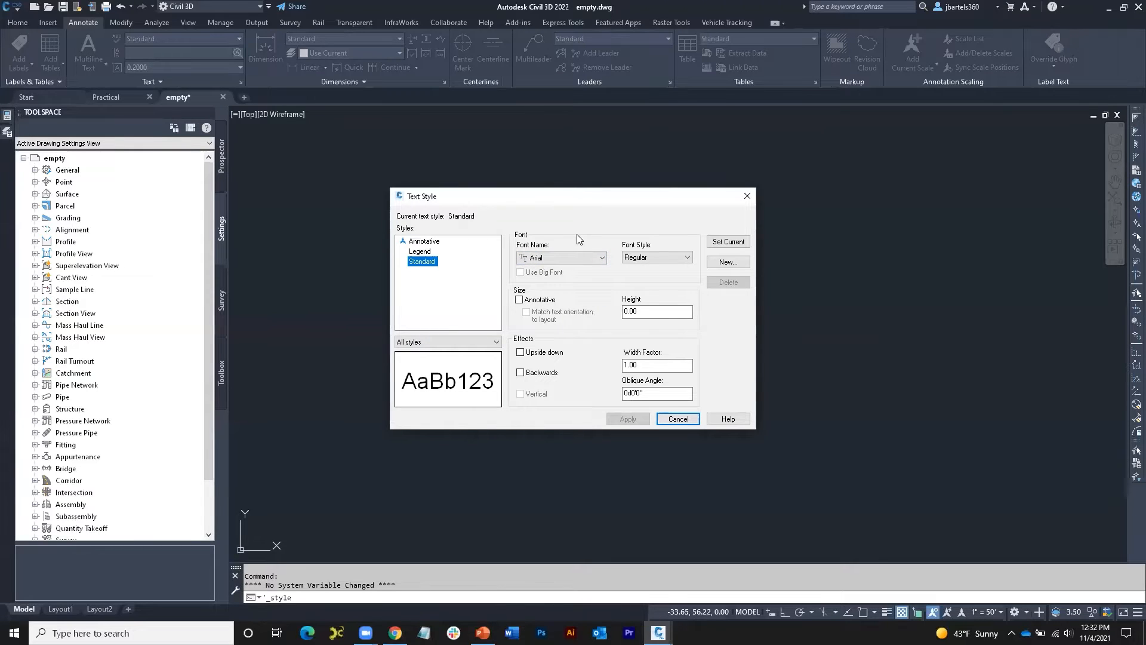
pyautogui.click(748, 197)
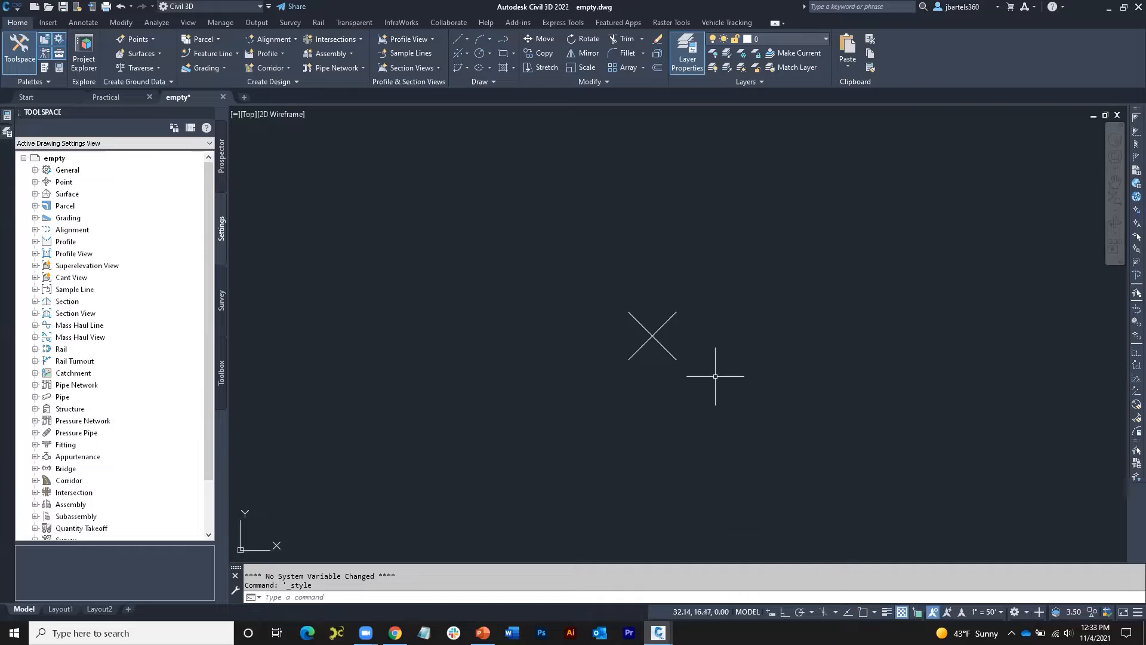
pyautogui.moveTo(728, 359); pyautogui.dragTo(650, 369, button='middle')
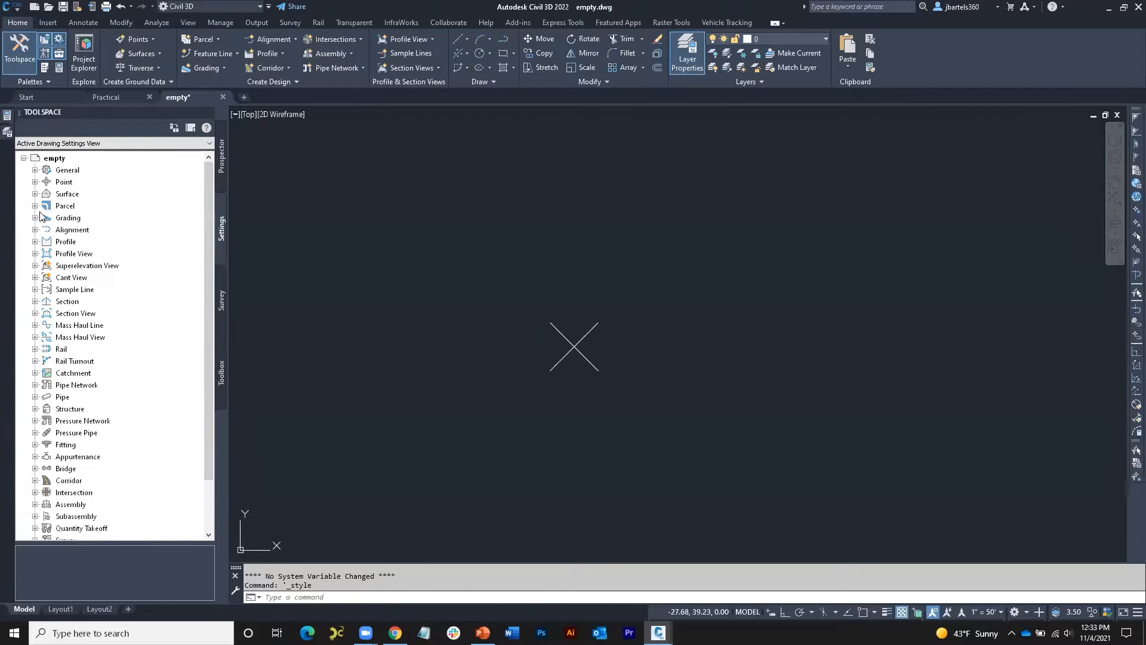
# Start a new point label style in the drawing settings and move its composer window aside
pyautogui.click(34, 182)
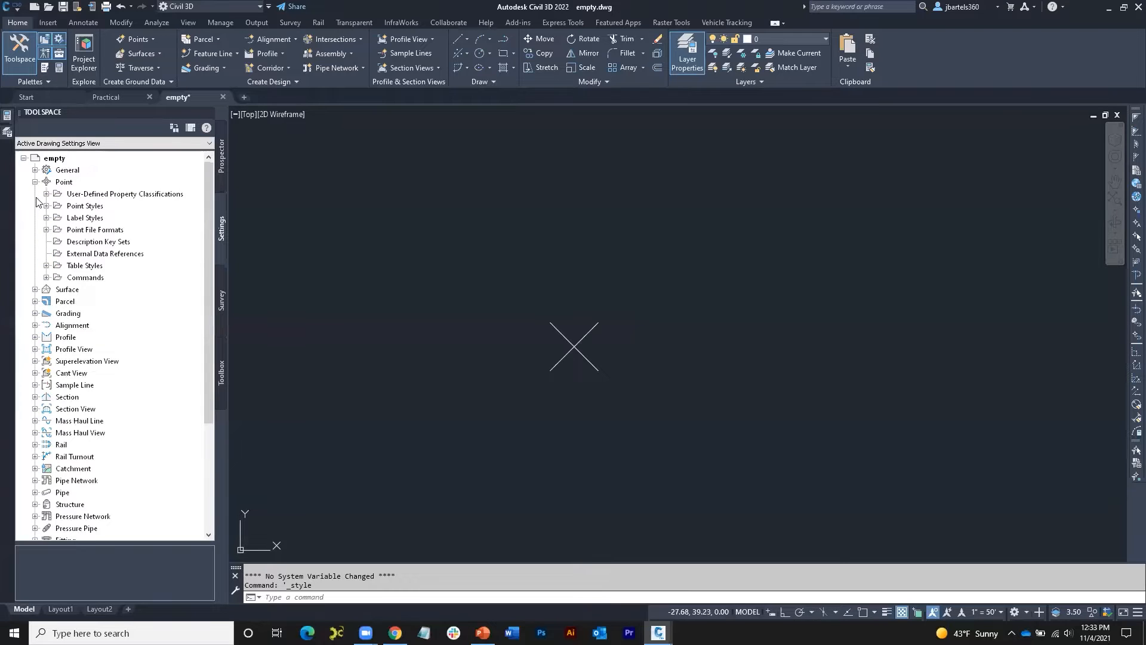
pyautogui.click(46, 218)
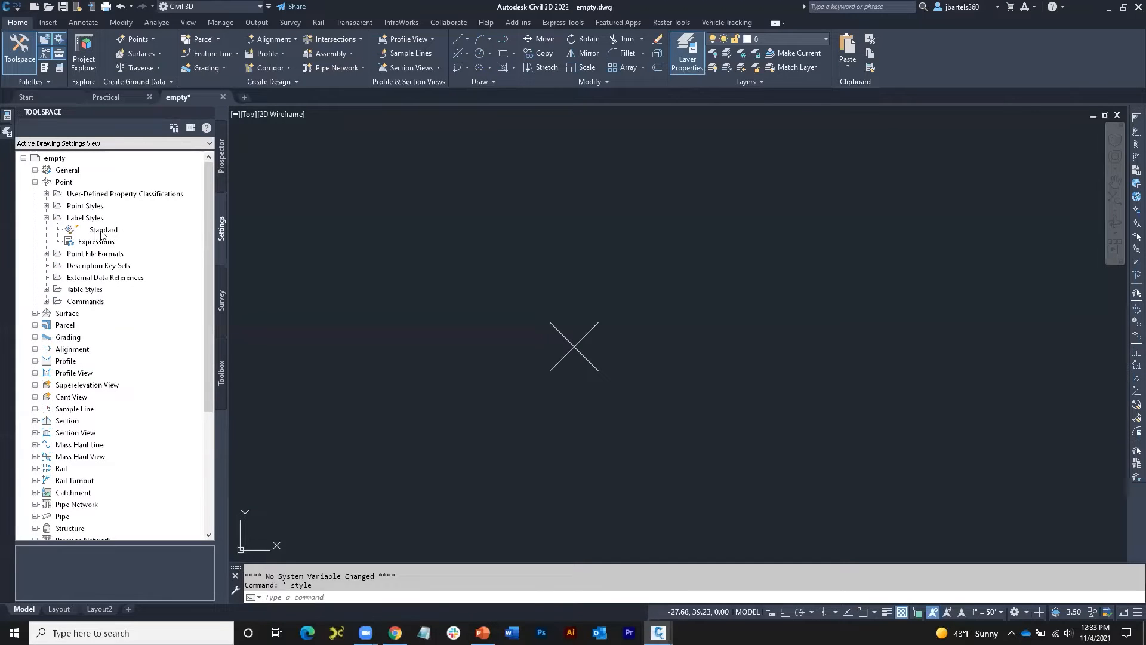
pyautogui.rightClick(85, 219)
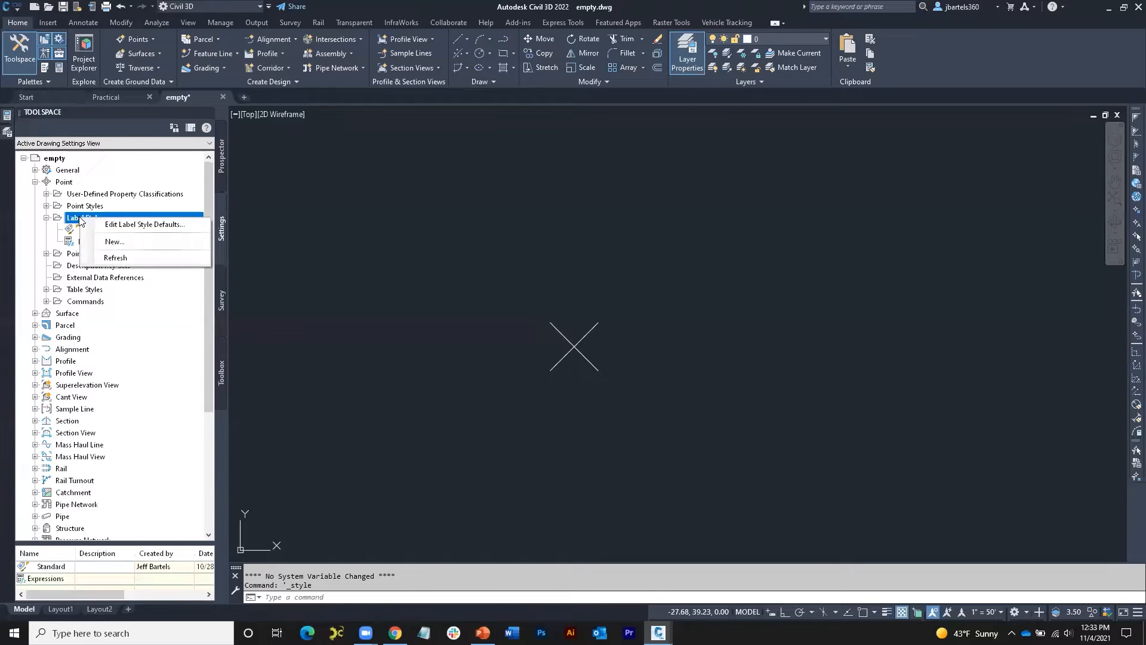
pyautogui.click(110, 242)
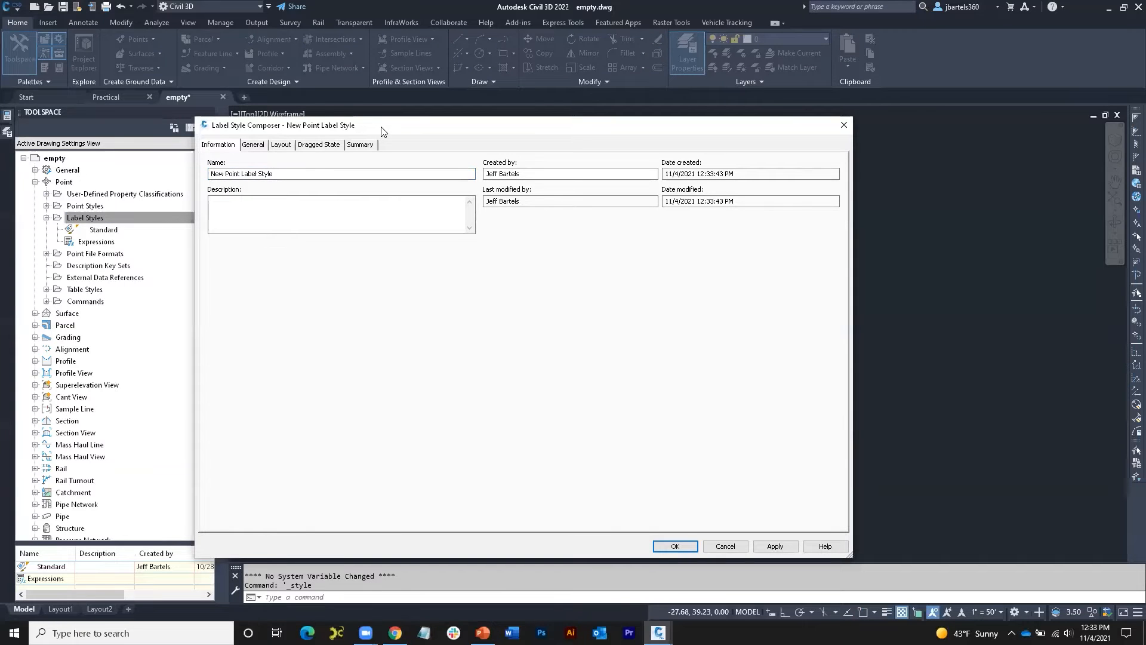
pyautogui.moveTo(377, 128); pyautogui.dragTo(271, 128)
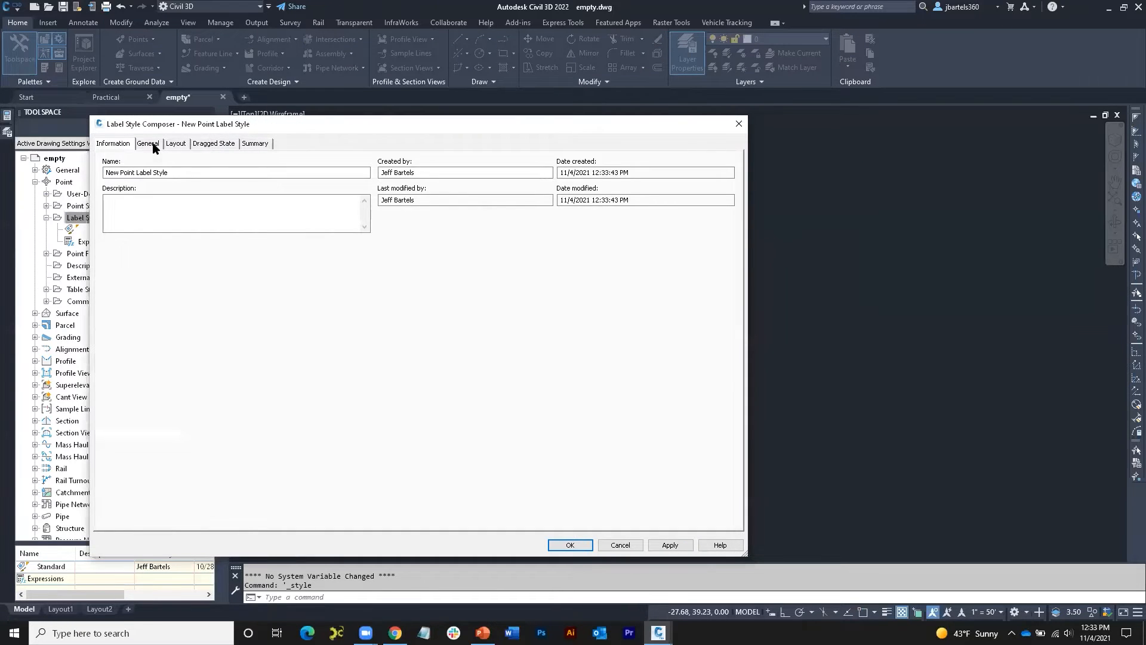
# Look through the new point label style's setting groups and name the style Northing Easting
pyautogui.click(156, 144)
pyautogui.click(184, 145)
pyautogui.click(213, 144)
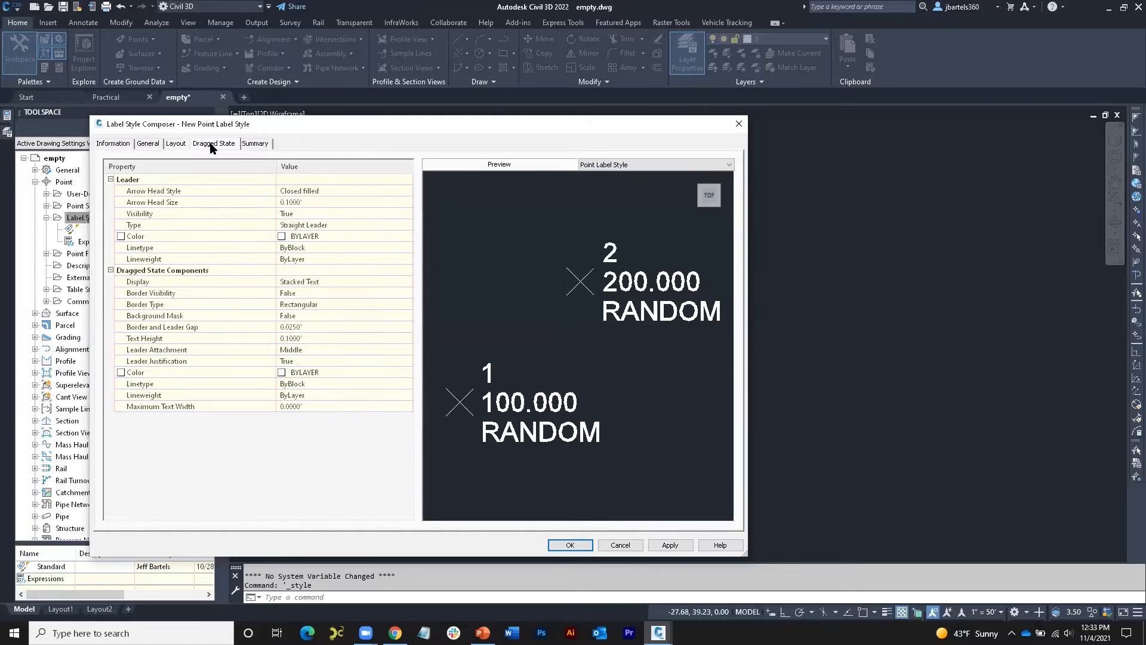
pyautogui.click(249, 146)
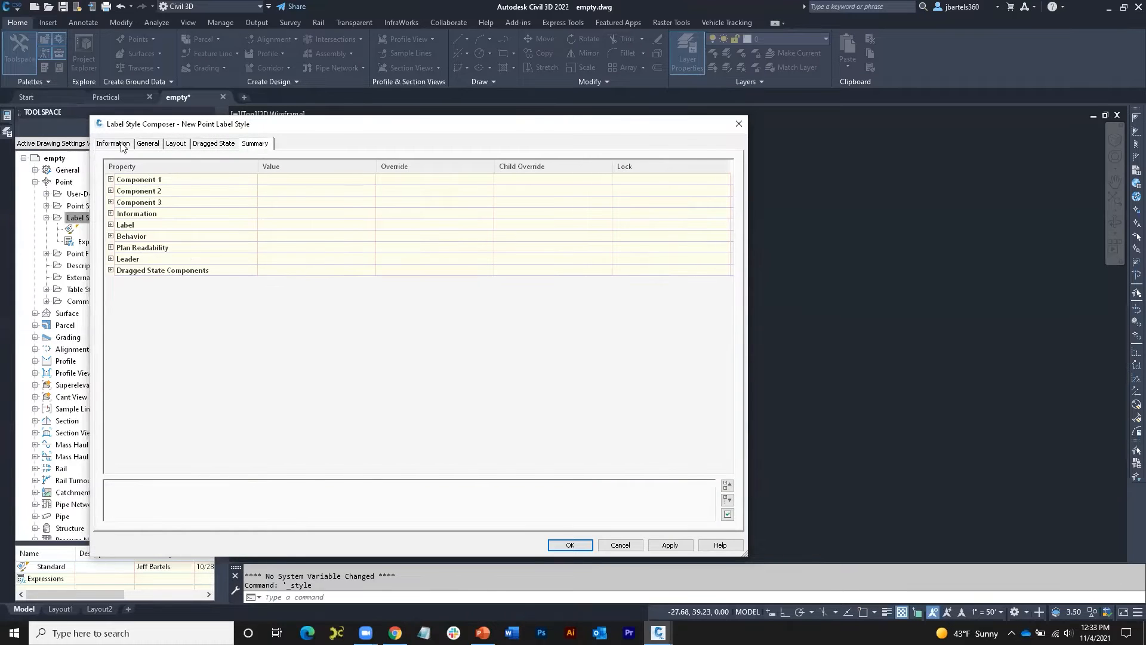
pyautogui.click(113, 144)
pyautogui.moveTo(165, 174); pyautogui.dragTo(103, 175)
pyautogui.write('Northing Easting')
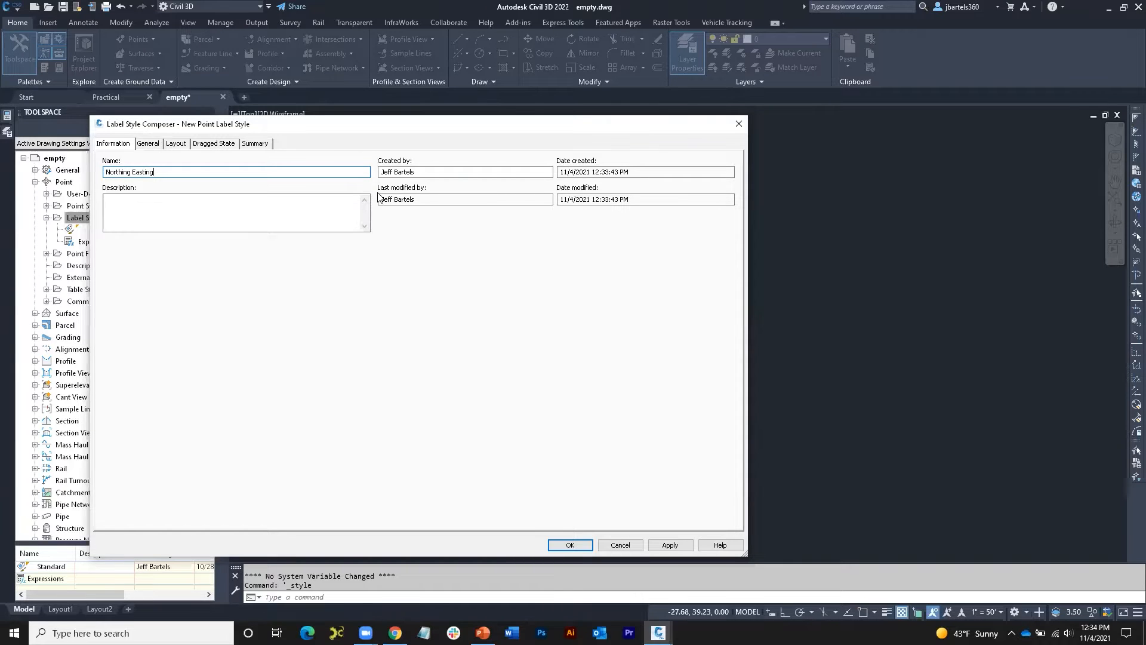
pyautogui.moveTo(416, 171); pyautogui.dragTo(380, 172)
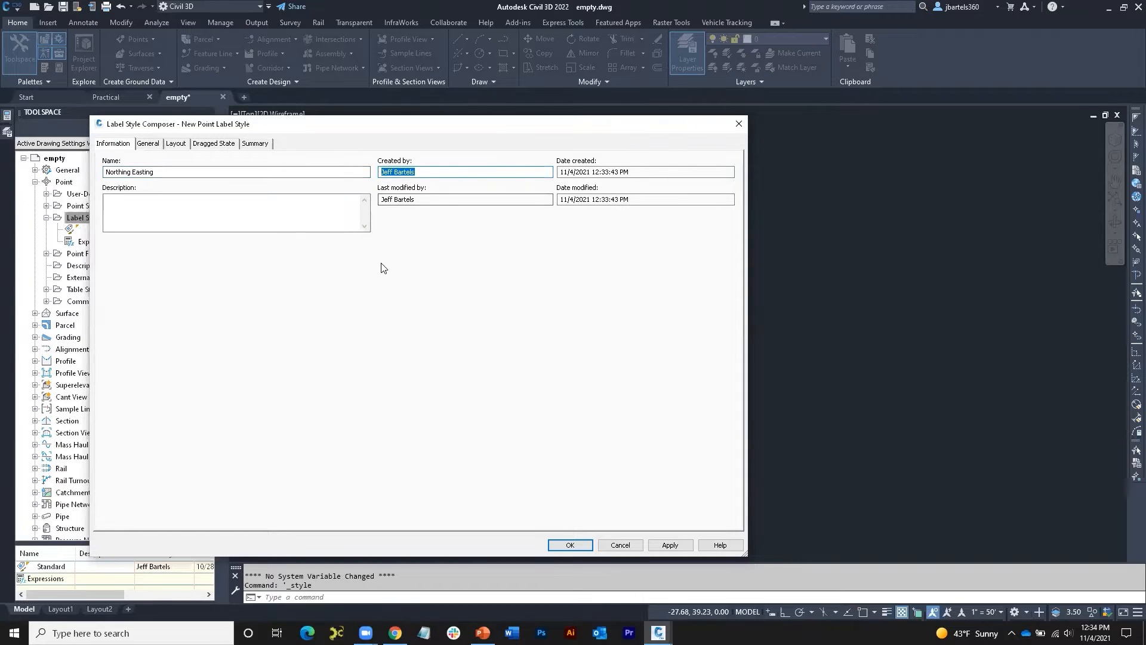
# Review the orientation reference and forced insertion options of the Northing Easting label style, keeping Object and None
pyautogui.click(148, 143)
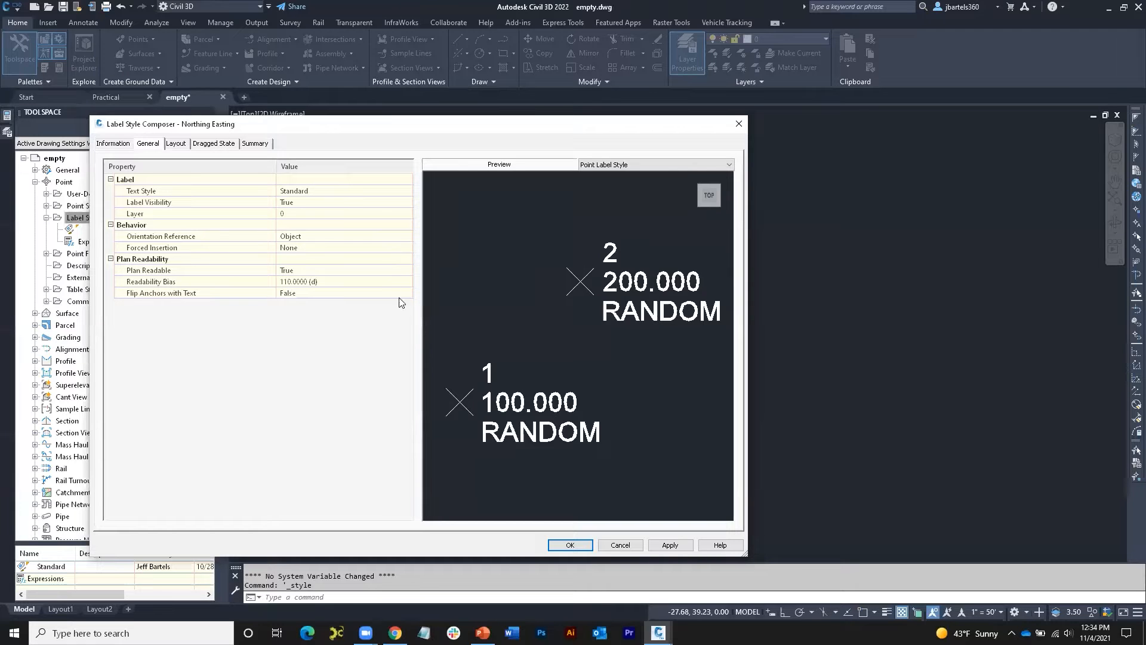
pyautogui.click(306, 237)
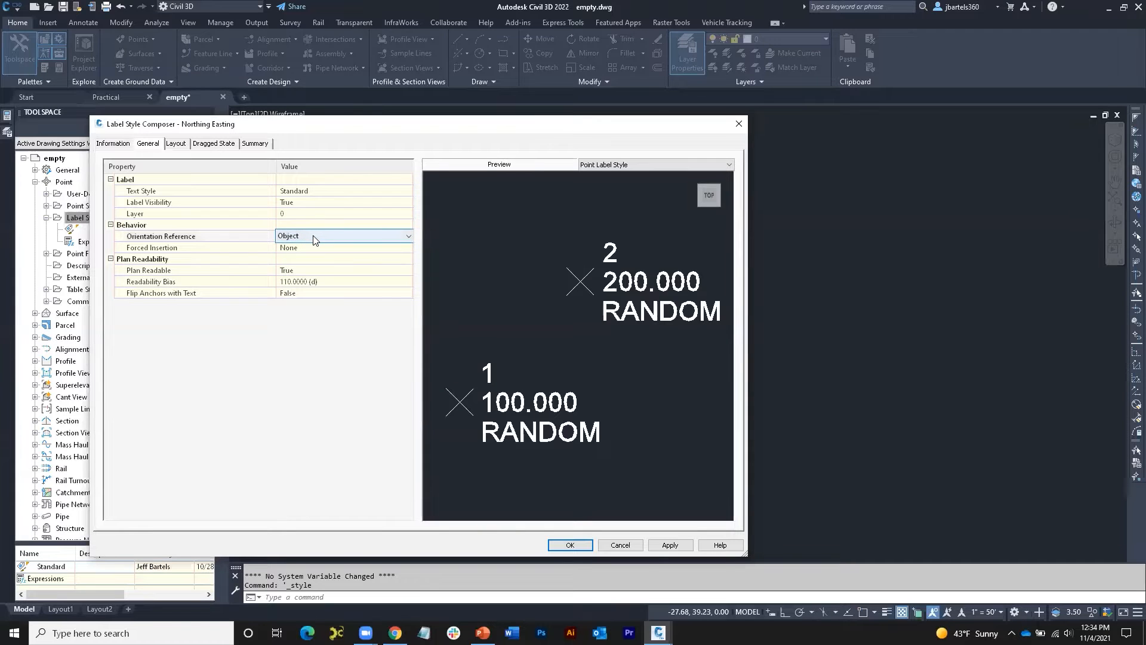
pyautogui.click(314, 236)
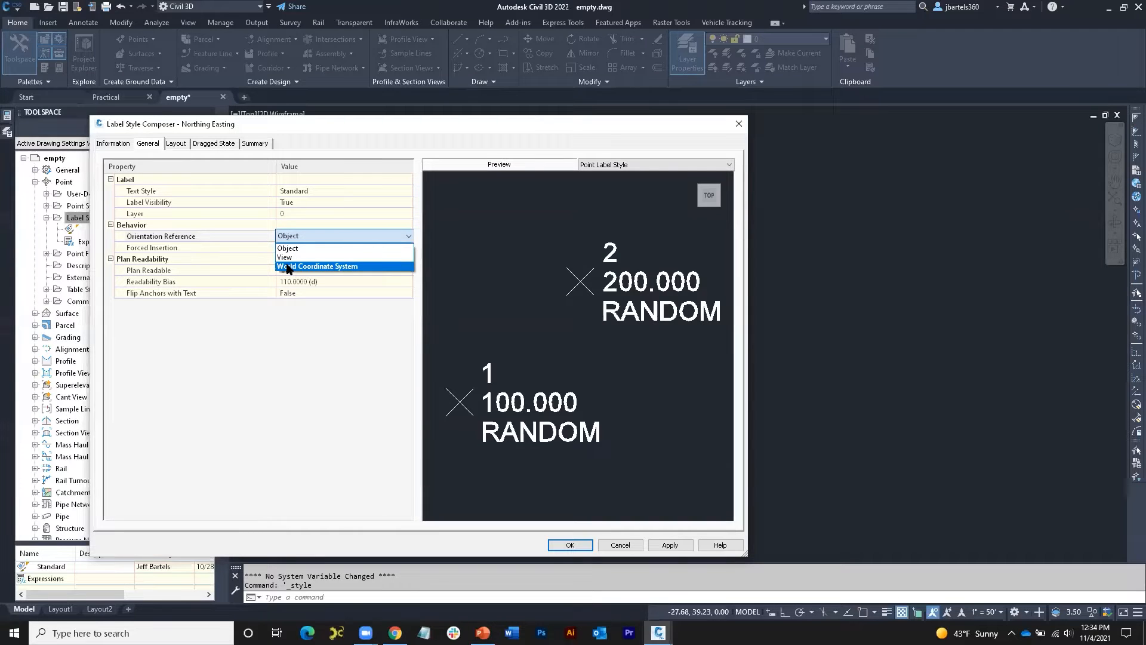
pyautogui.click(294, 237)
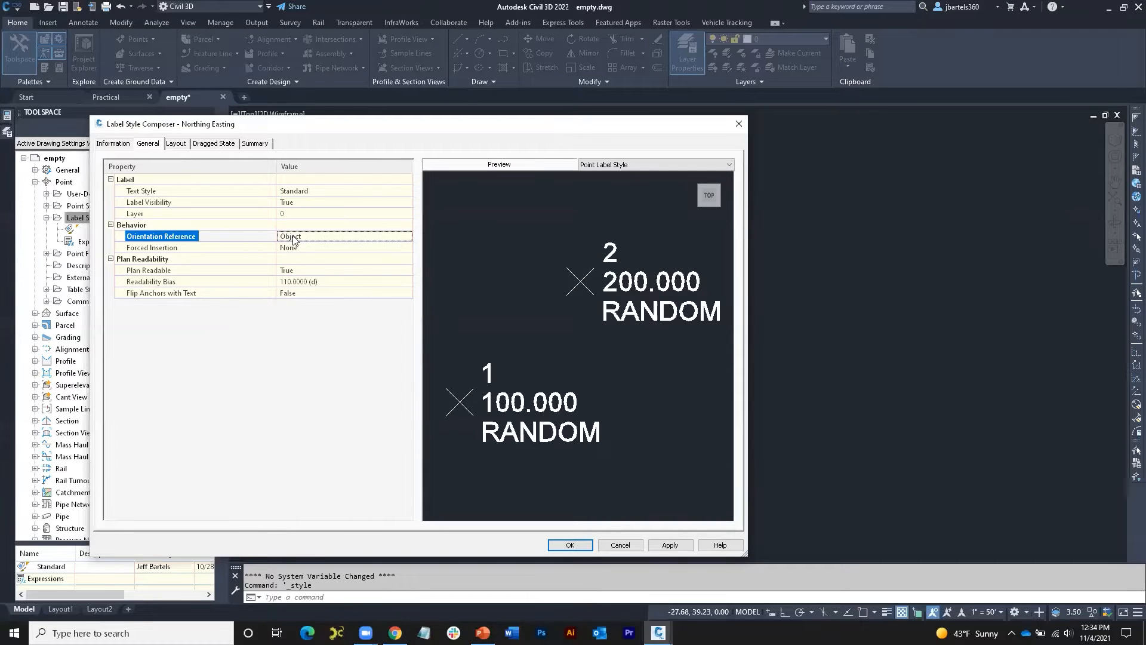
pyautogui.click(307, 249)
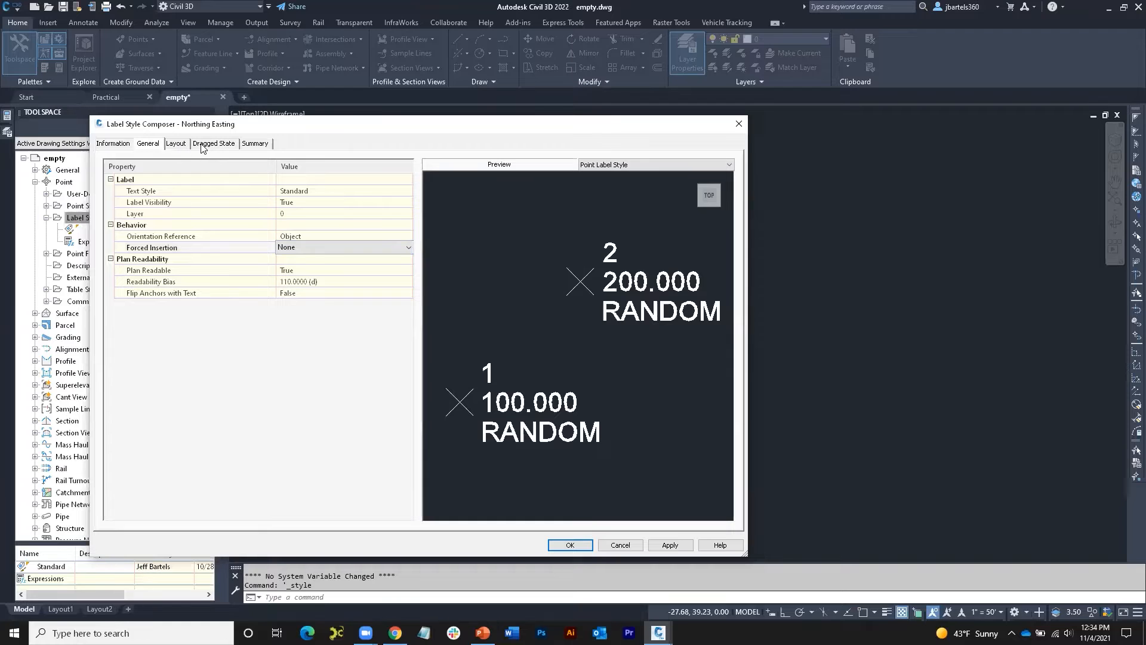
pyautogui.click(307, 246)
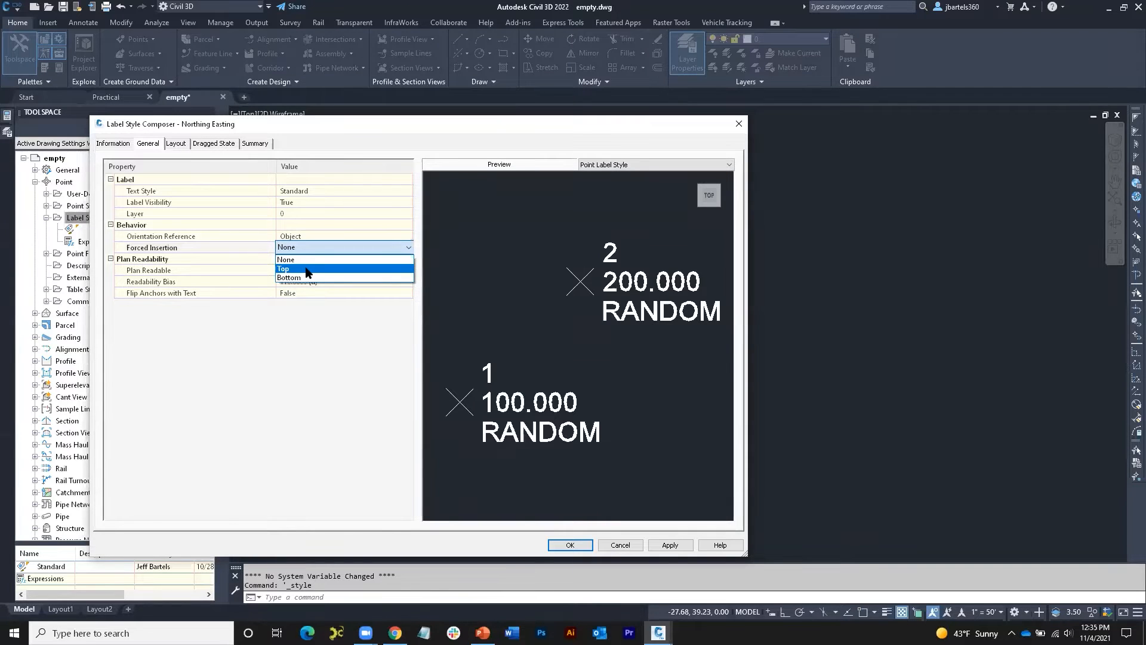
pyautogui.click(264, 249)
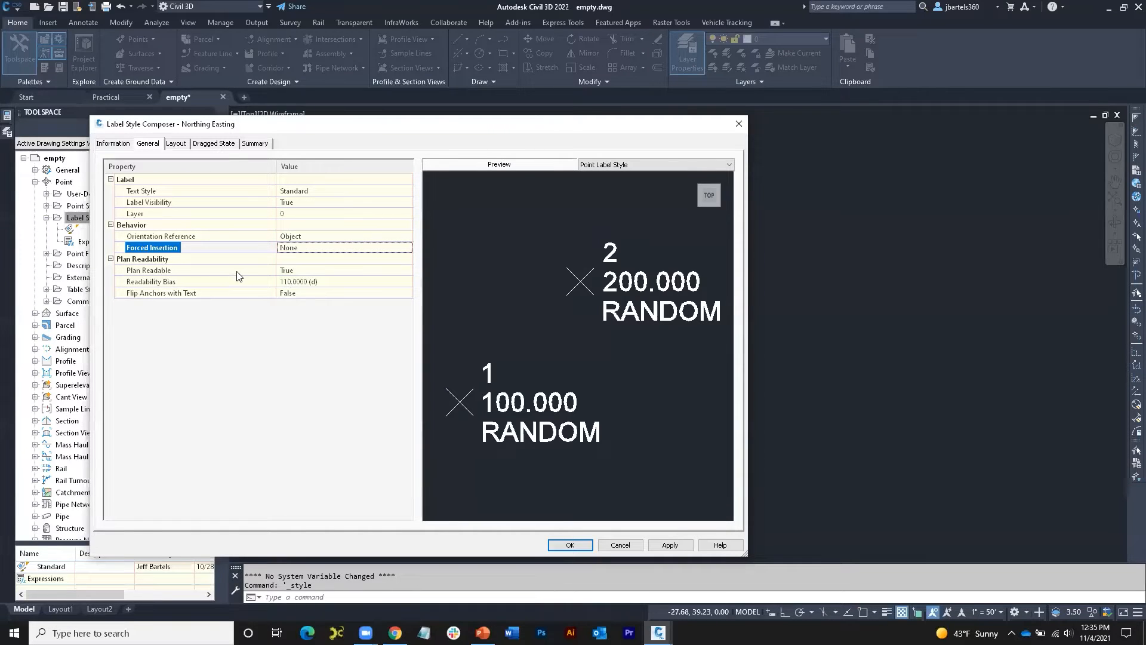
# Check the plan readability settings and rotate the label preview to test when the text flips
pyautogui.click(299, 270)
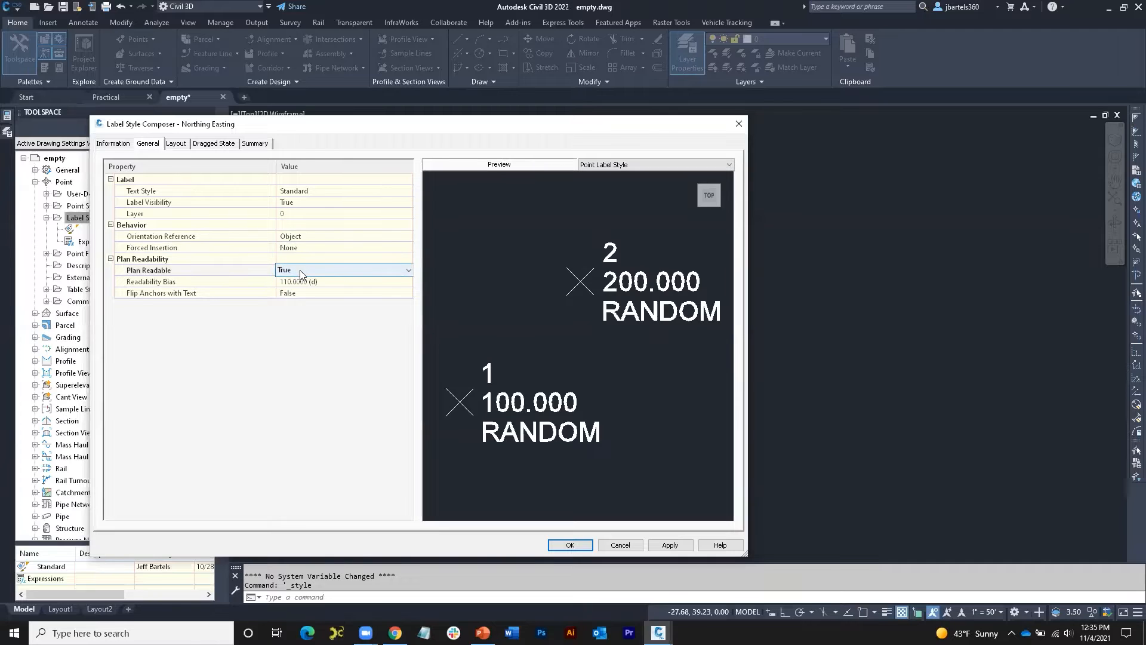
pyautogui.click(285, 281)
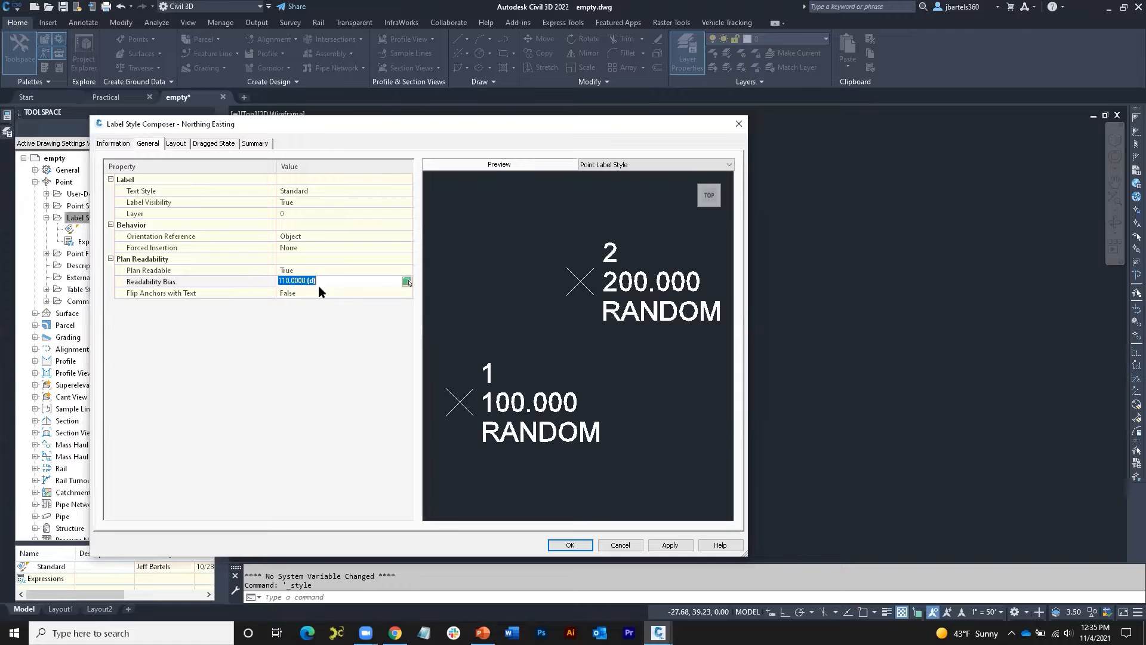
pyautogui.click(435, 509)
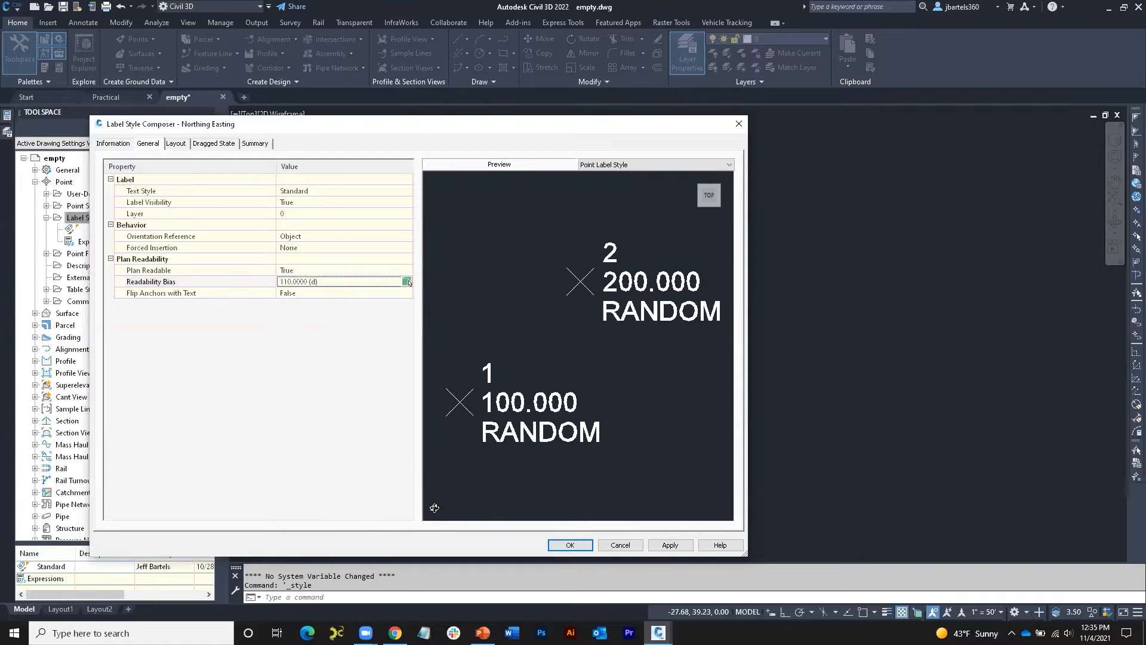
pyautogui.keyDown('shift'); pyautogui.moveTo(435, 511); pyautogui.dragTo(818, 502, button='middle'); pyautogui.keyUp('shift')
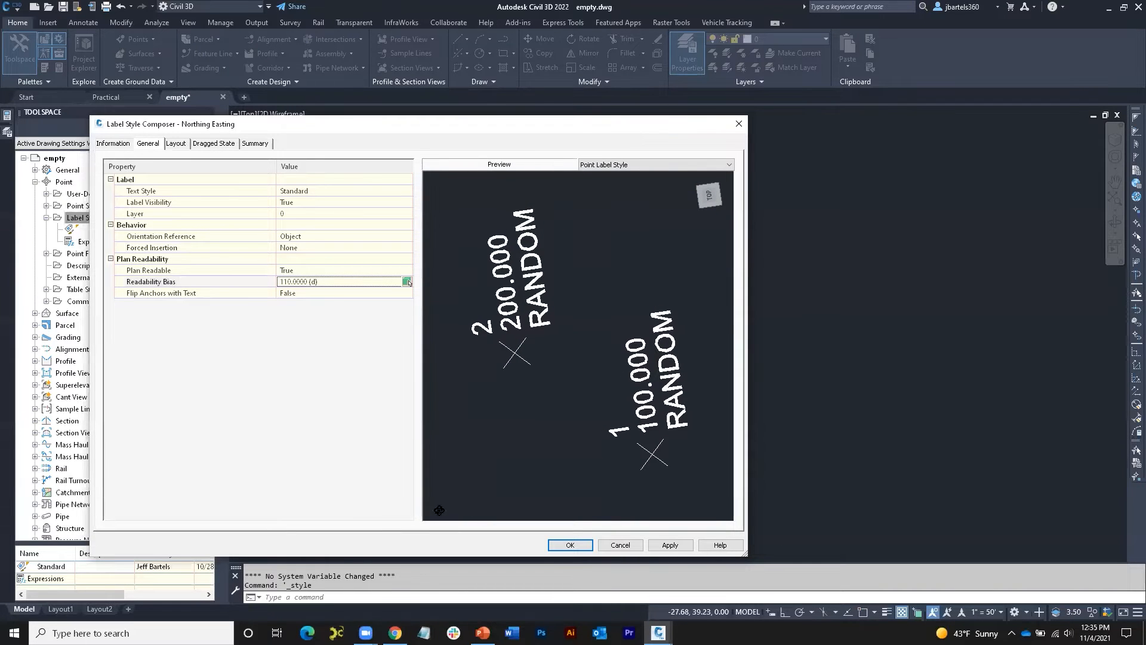
pyautogui.keyDown('shift'); pyautogui.moveTo(434, 510); pyautogui.dragTo(448, 519, button='middle'); pyautogui.keyUp('shift')
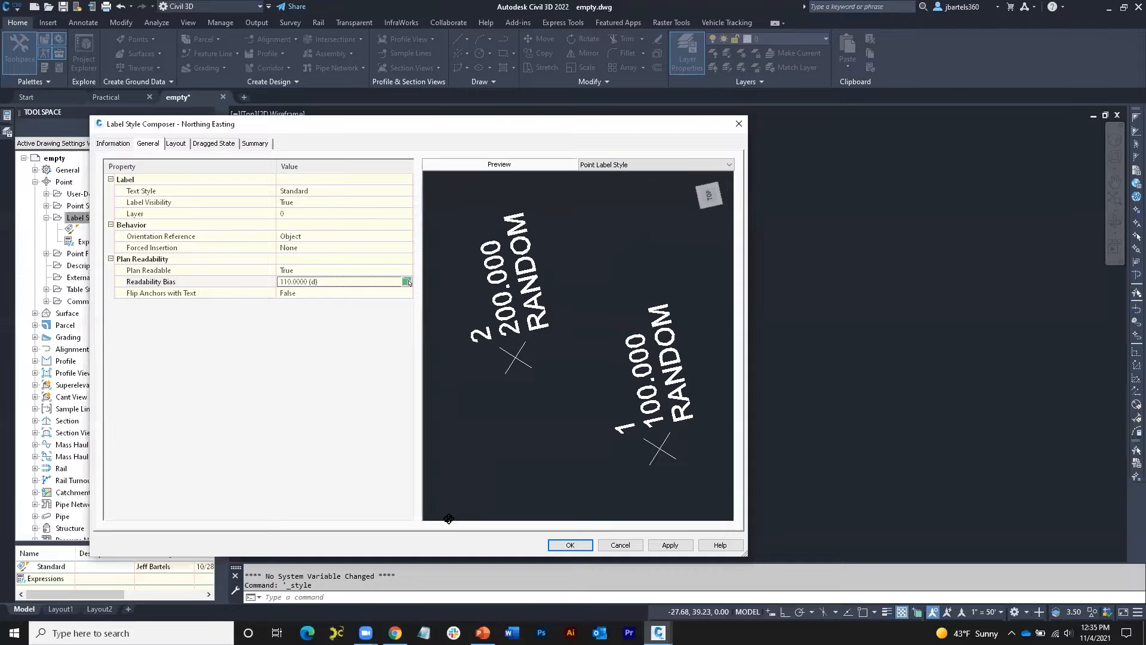
pyautogui.moveTo(434, 514); pyautogui.dragTo(490, 544)
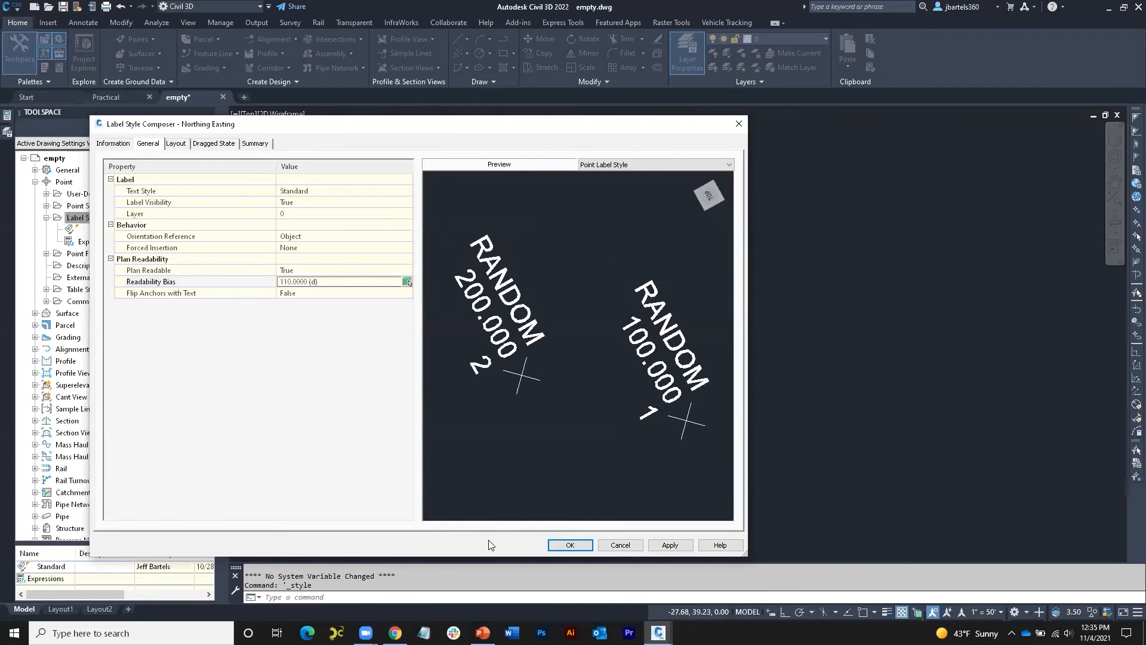
# Set the label style's readability bias to 90 degrees and rotate the preview to check the text flip
pyautogui.click(321, 284)
pyautogui.write('90')
pyautogui.press('Return')
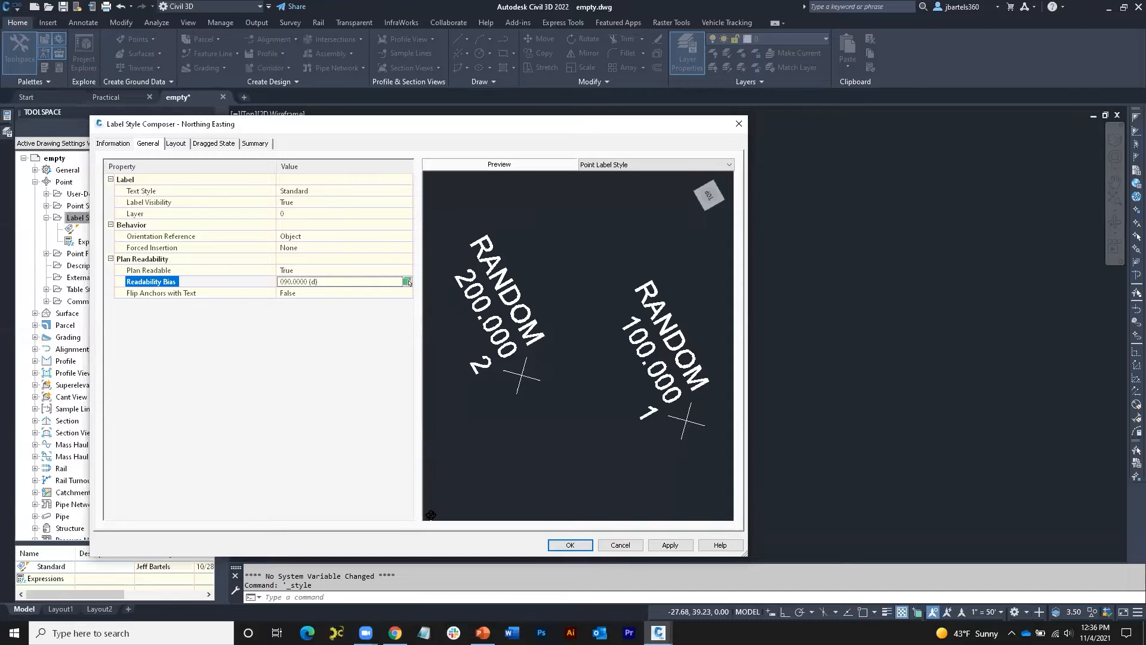
pyautogui.moveTo(422, 511); pyautogui.dragTo(341, 386)
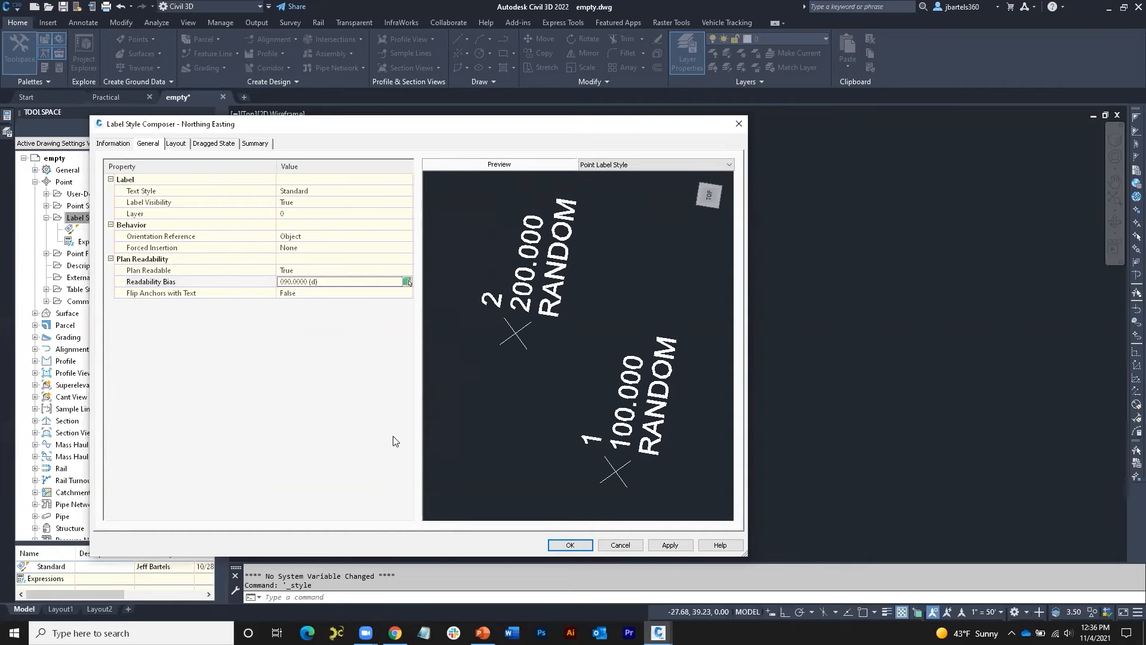
pyautogui.moveTo(427, 510); pyautogui.dragTo(472, 560)
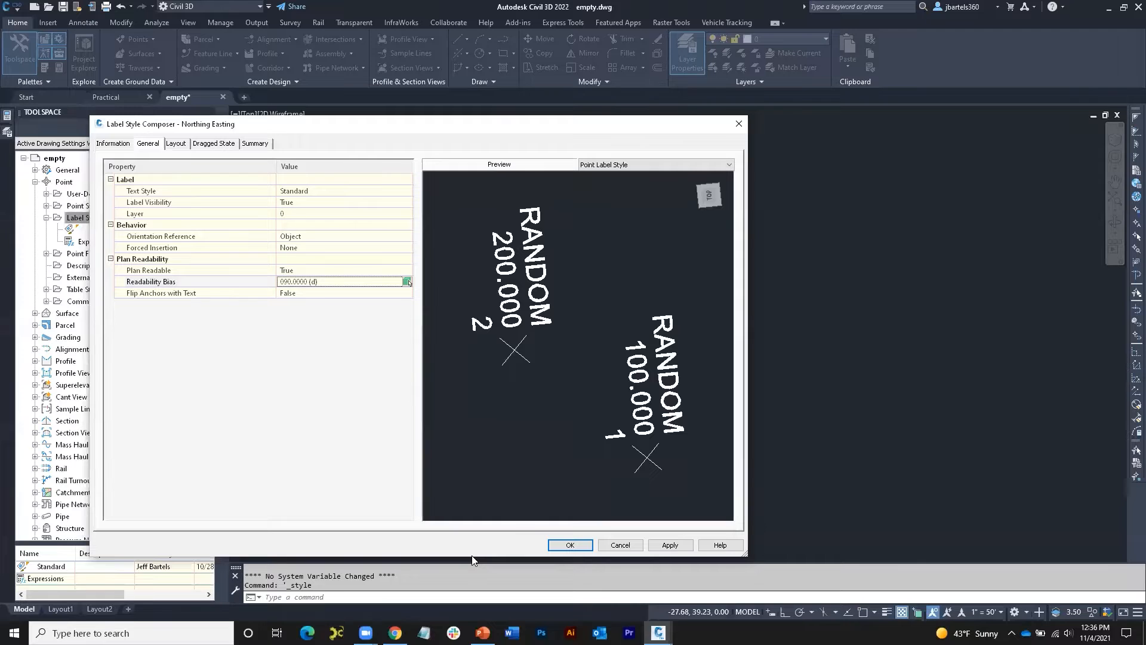
# Rotate the label preview past the flip angle, try Flip Anchors with Text as True, and return it to False
pyautogui.moveTo(439, 511); pyautogui.dragTo(383, 440)
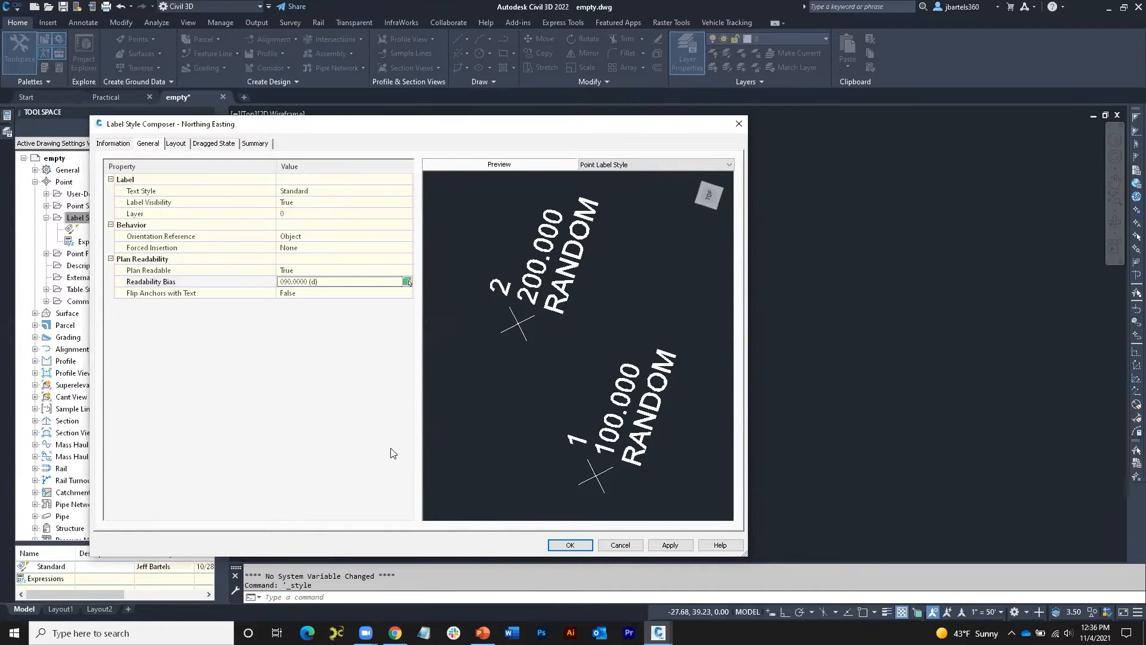
pyautogui.moveTo(430, 511); pyautogui.dragTo(526, 553)
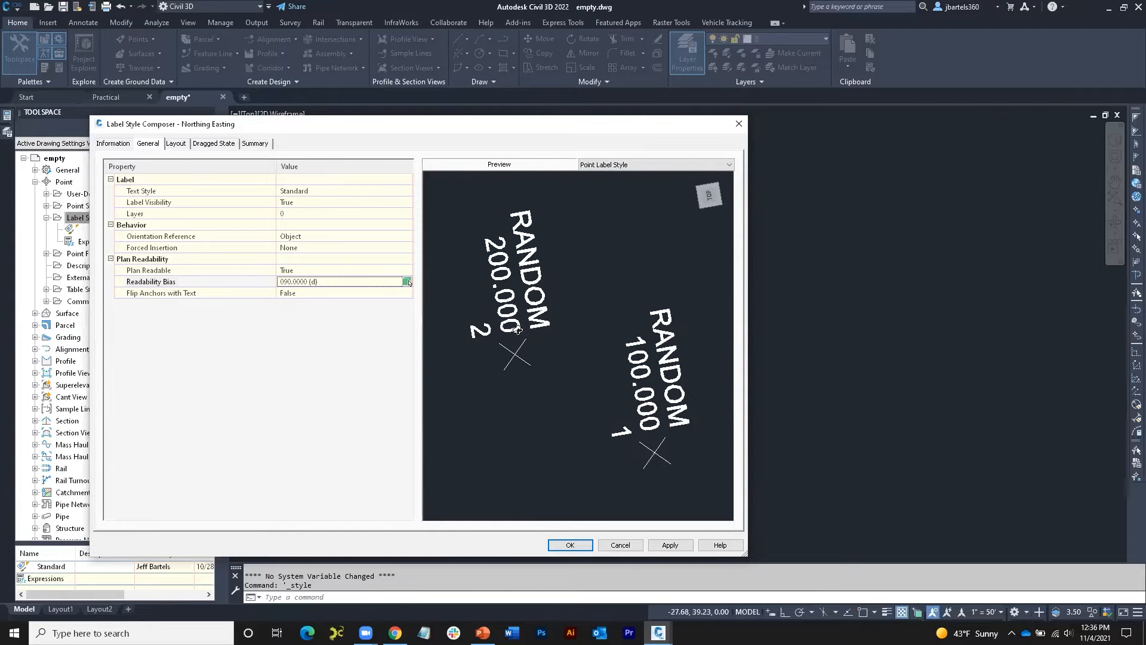
pyautogui.click(302, 292)
pyautogui.click(304, 291)
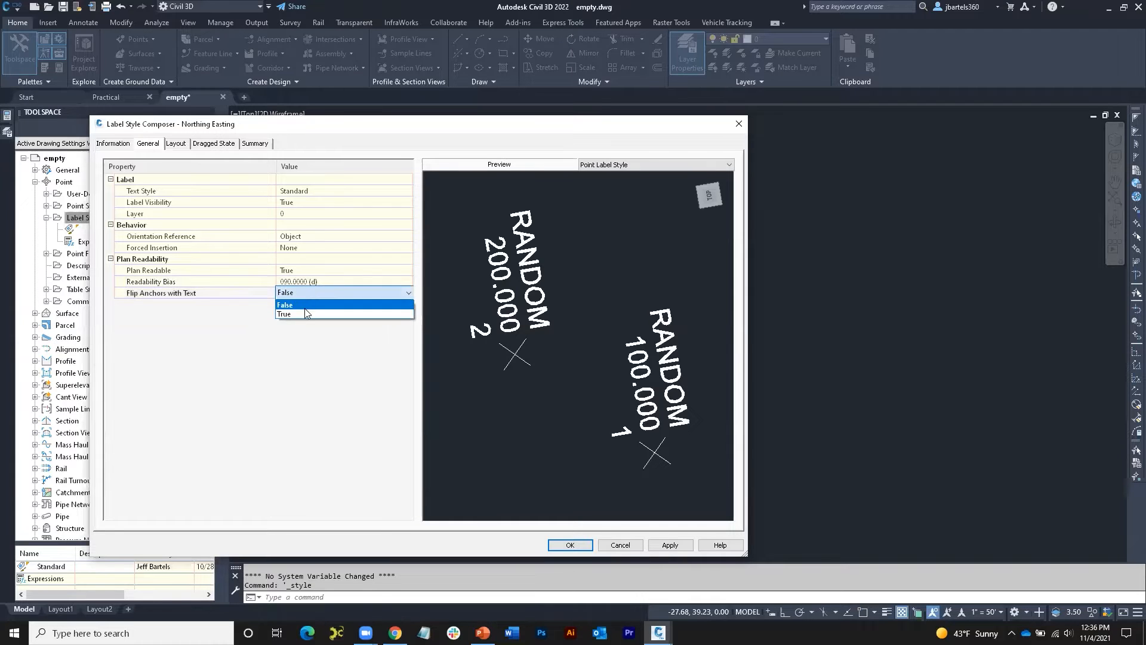
pyautogui.click(306, 313)
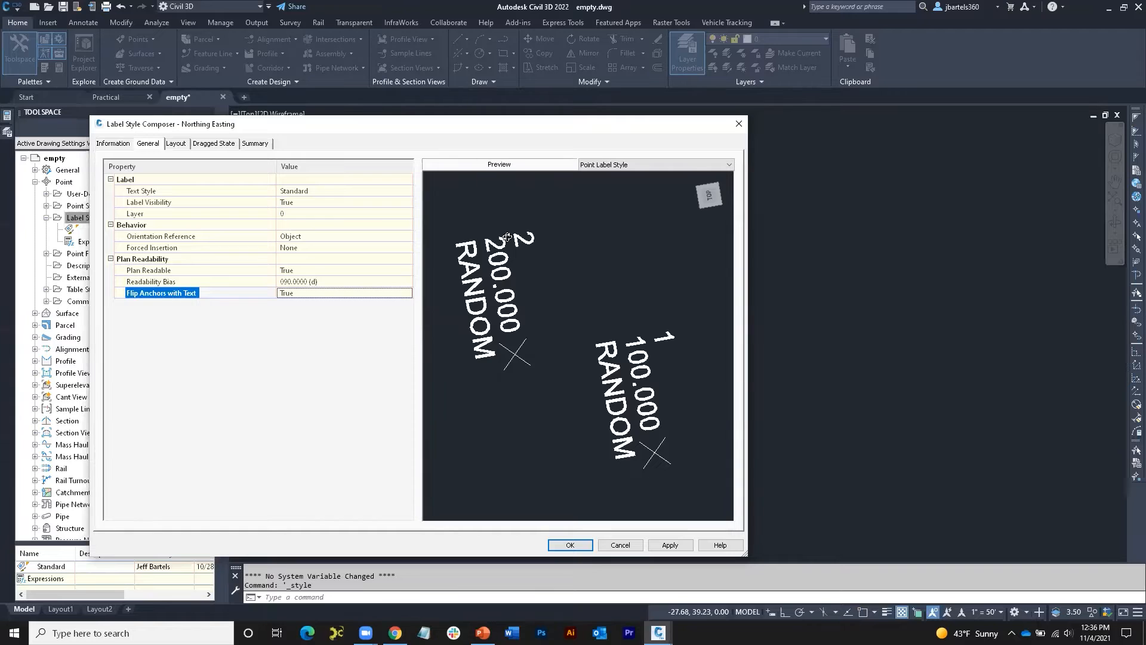
pyautogui.click(304, 293)
pyautogui.click(301, 294)
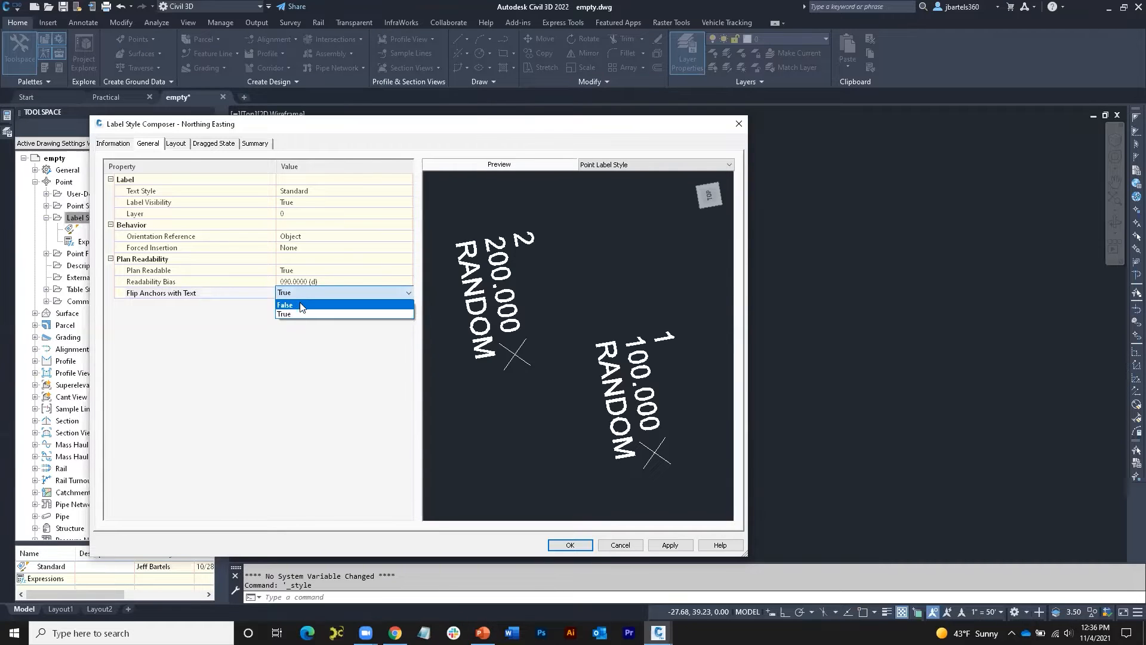
pyautogui.click(299, 305)
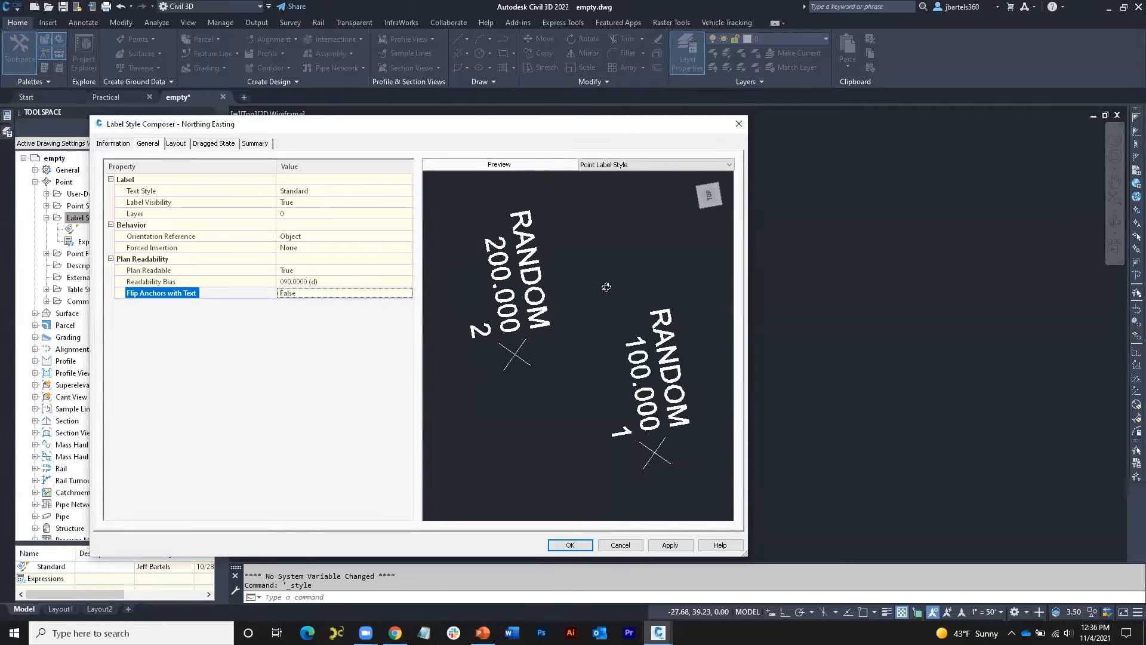
# Delete the Point Description, Point Number and Point Elevation components from the label style's layout
pyautogui.click(710, 199)
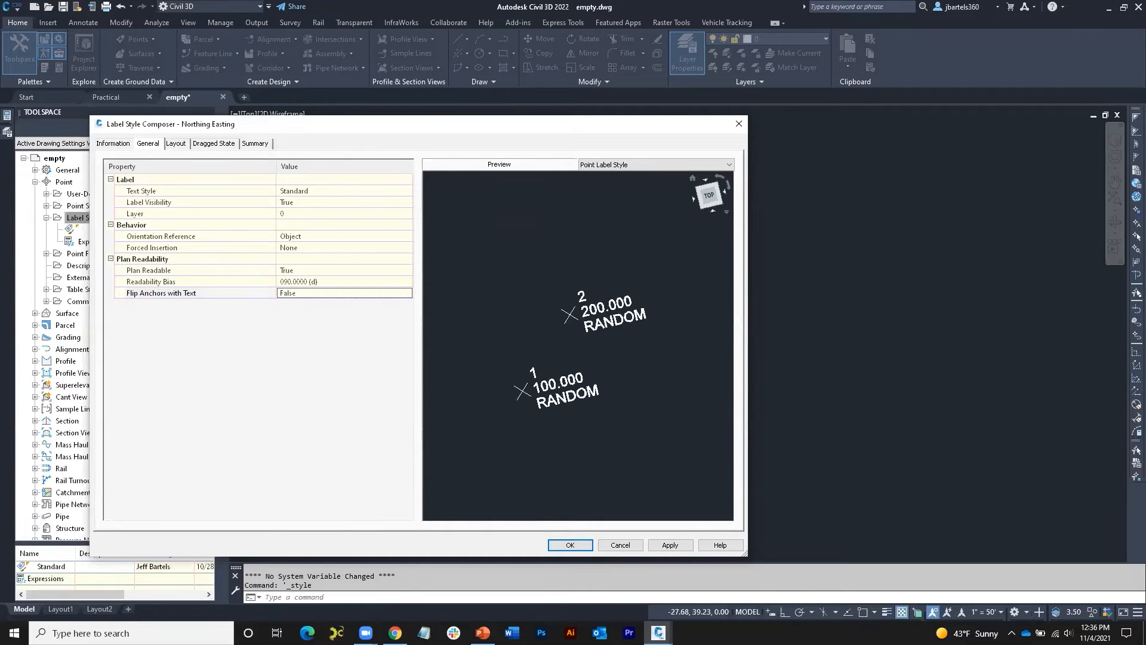
pyautogui.scroll(2, 636, 310)
pyautogui.scroll(2, 637, 310)
pyautogui.moveTo(636, 310); pyautogui.dragTo(588, 352, button='middle')
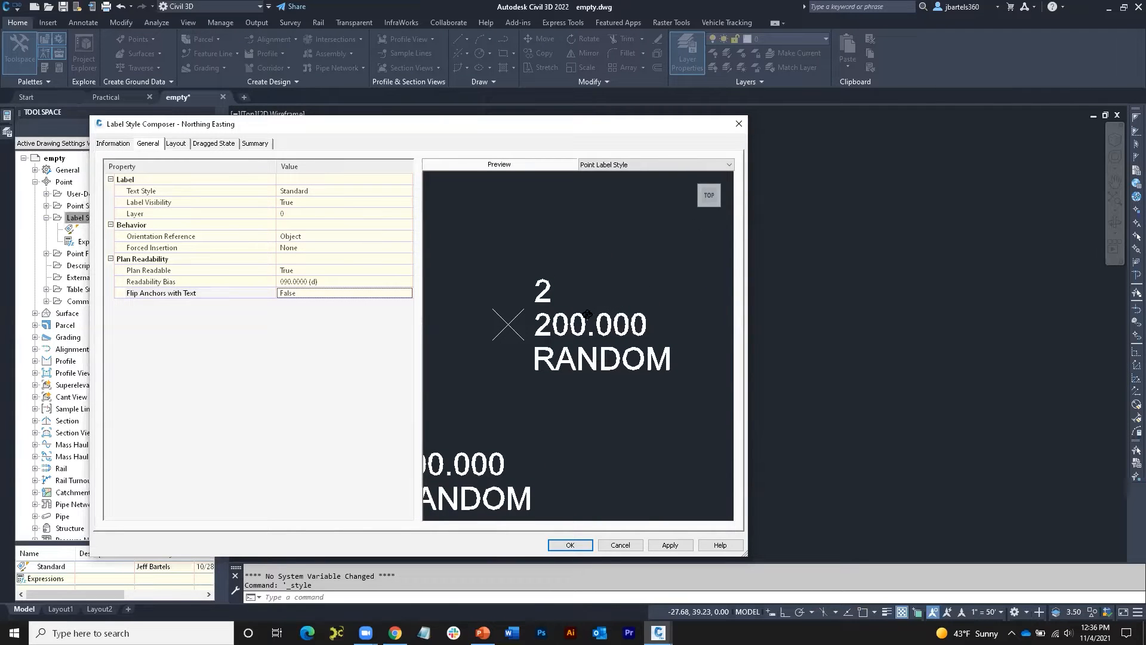
pyautogui.click(177, 145)
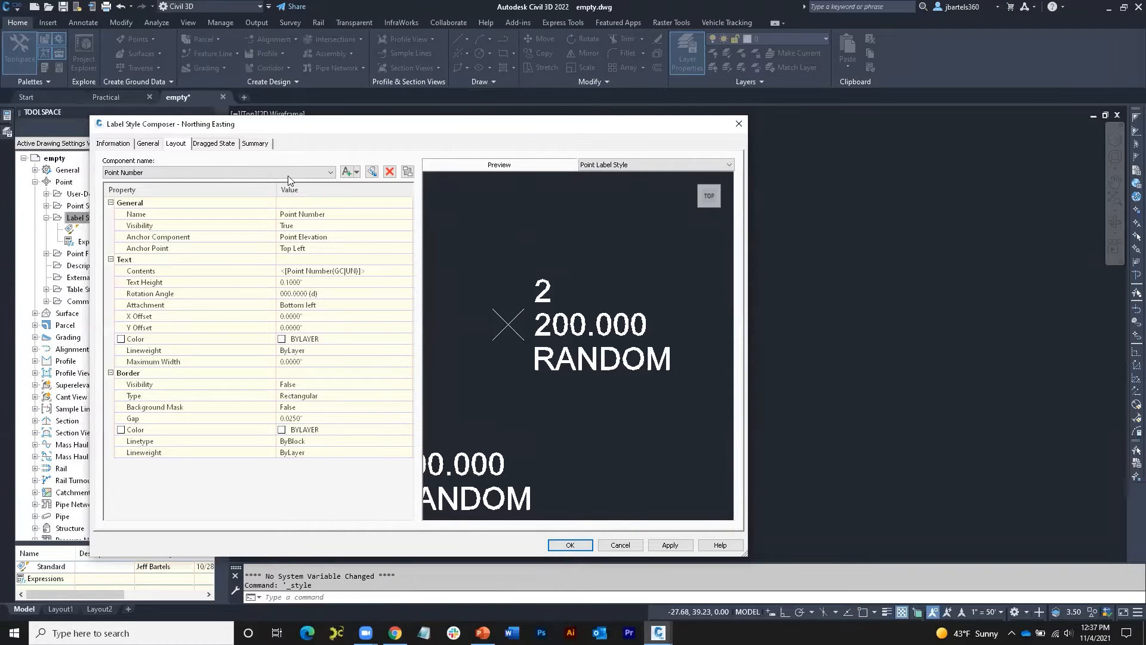
pyautogui.click(331, 172)
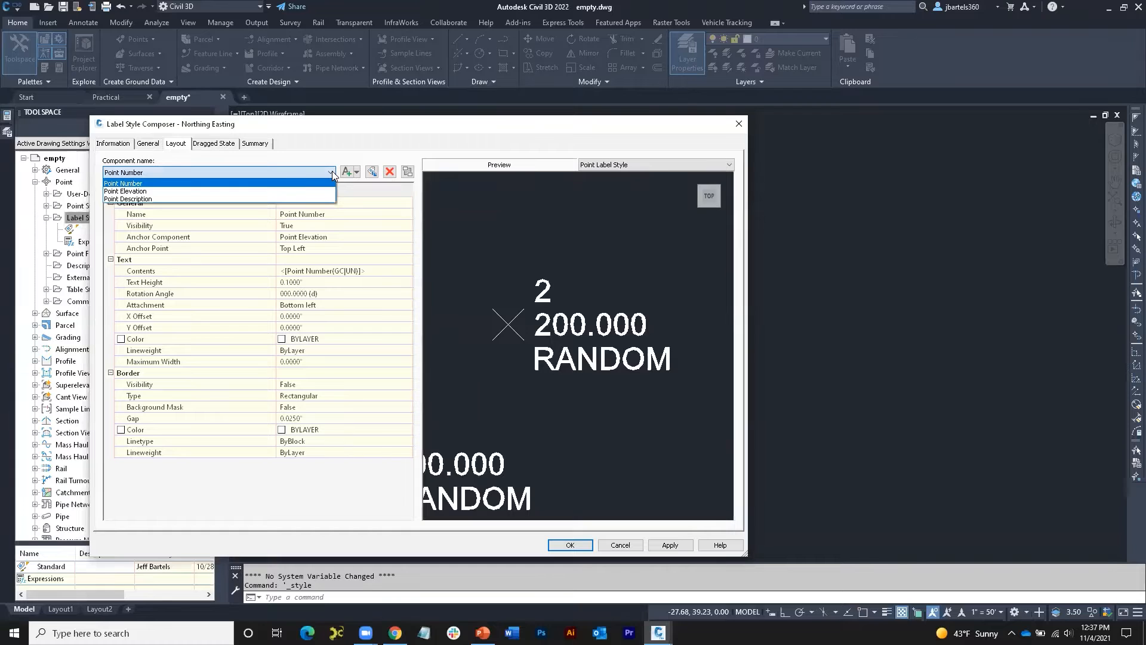
pyautogui.click(142, 199)
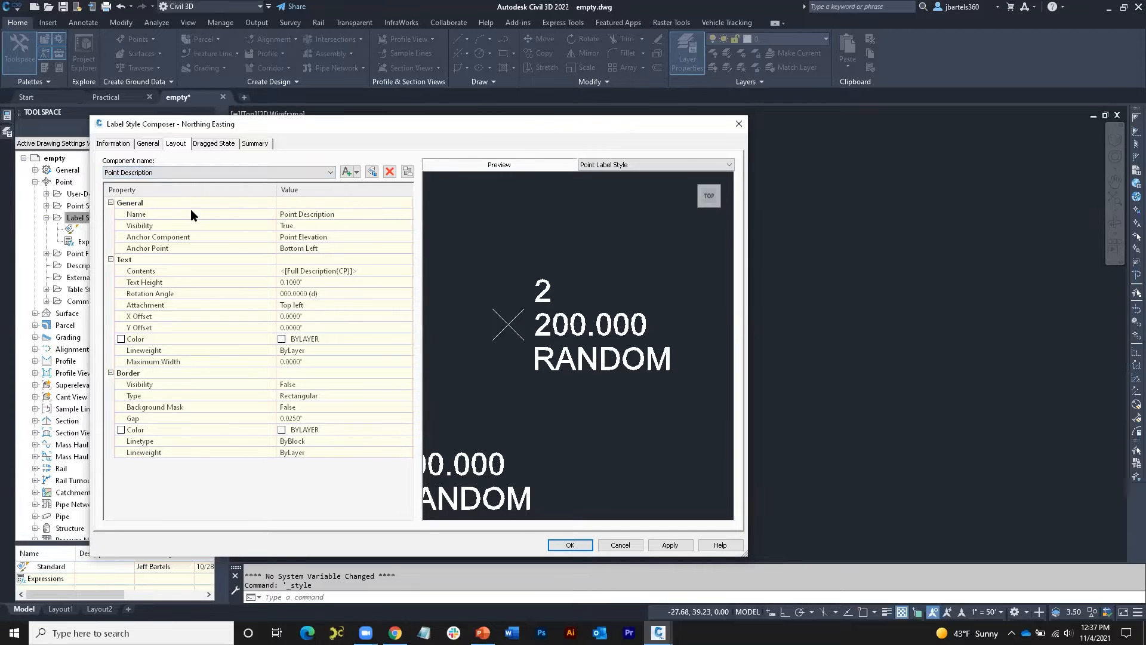
pyautogui.click(390, 173)
pyautogui.click(390, 173)
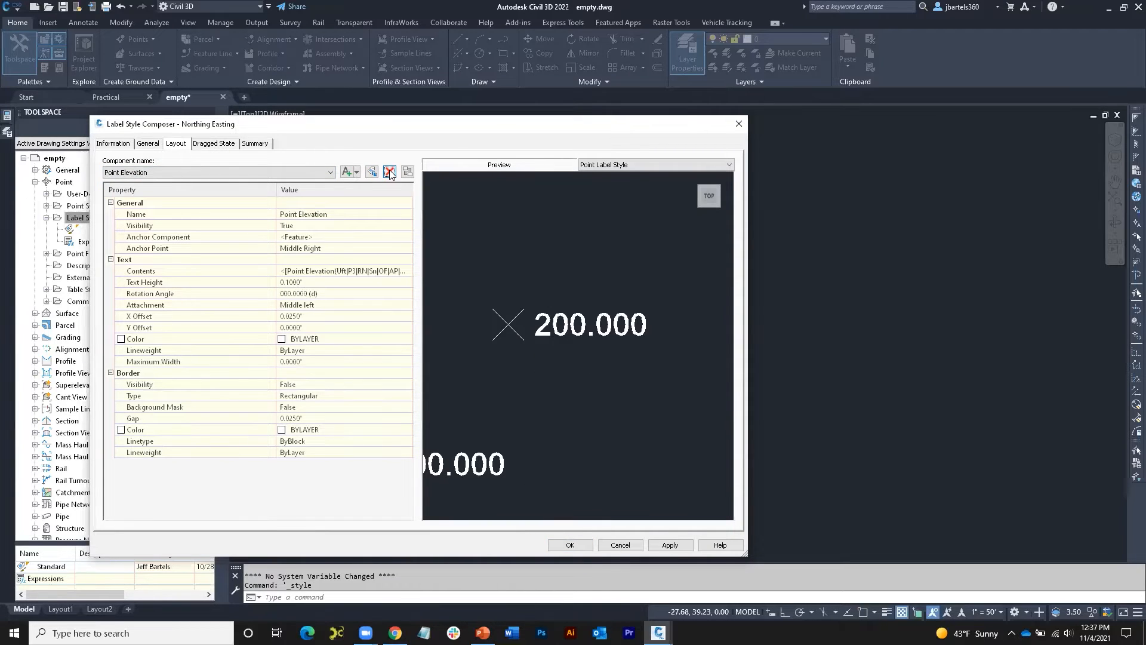
pyautogui.click(390, 172)
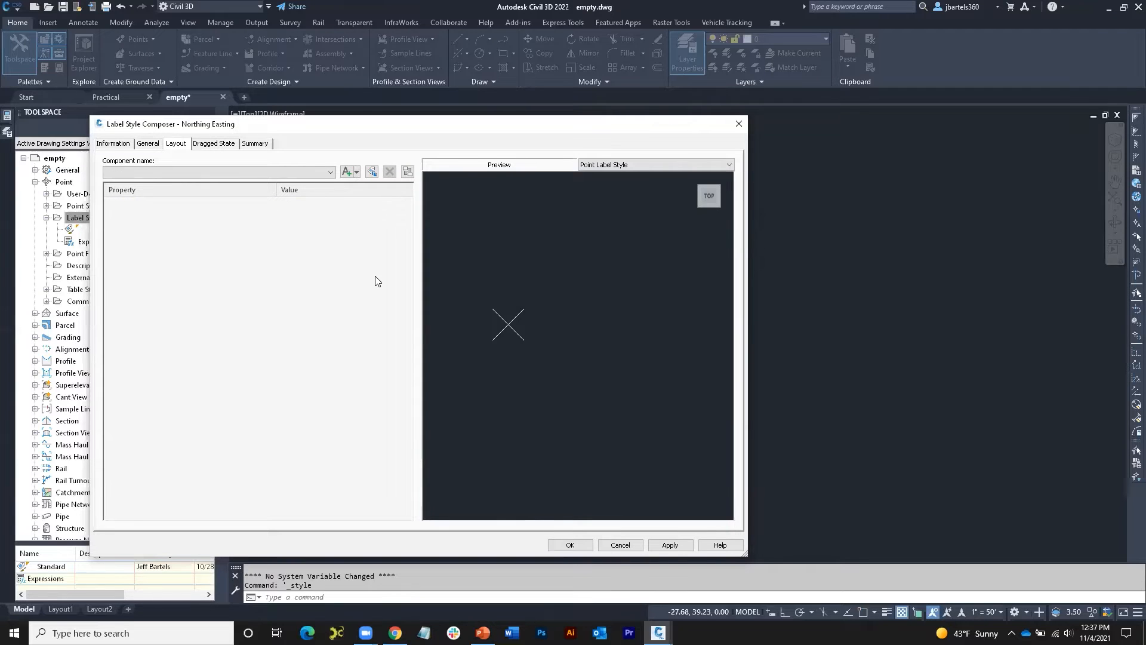
# Add a new text component to the label layout and name it Northing
pyautogui.click(346, 173)
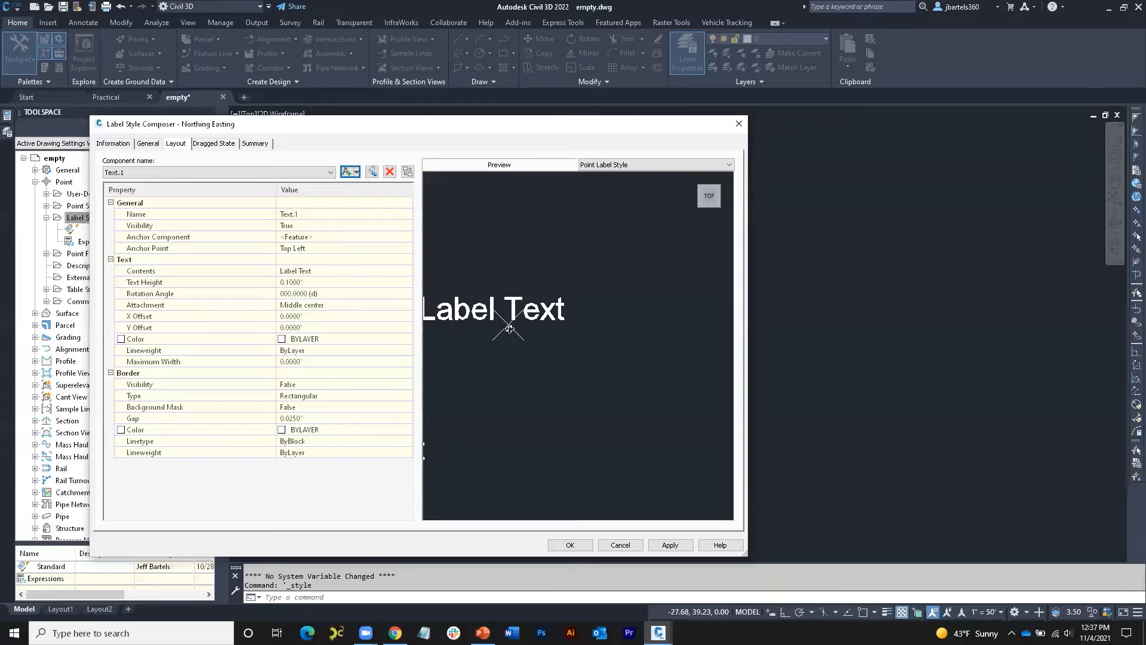
pyautogui.click(316, 214)
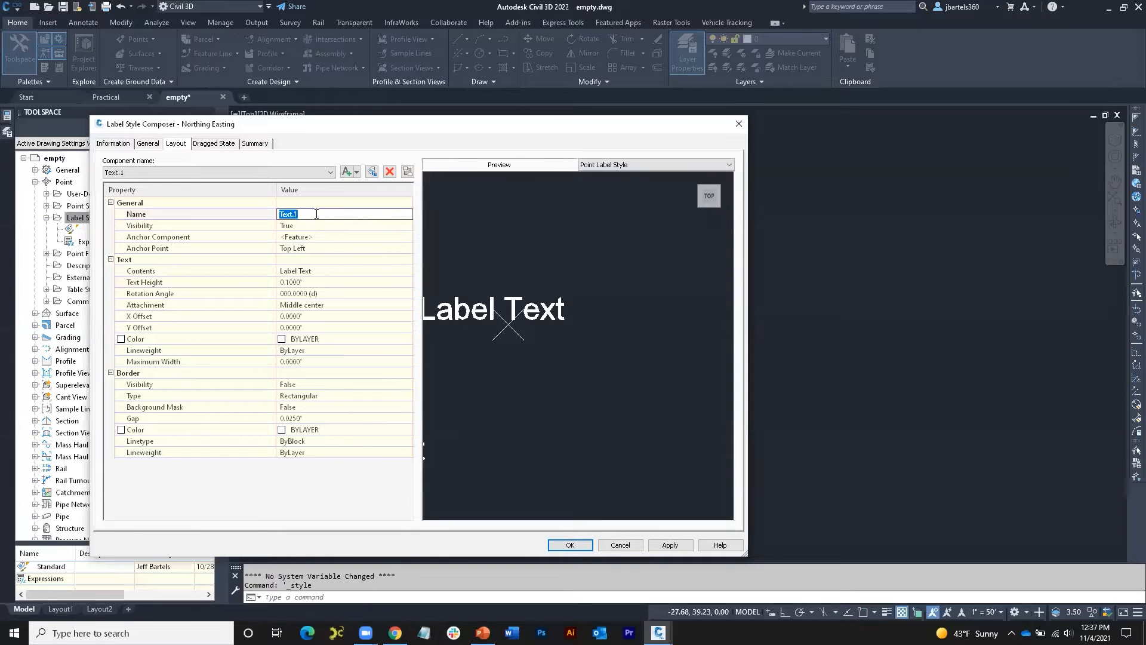
pyautogui.write('Northing')
# Set the Northing component's anchor point to Middle Right and its text attachment to Middle left
pyautogui.scroll(3, 499, 328)
pyautogui.moveTo(498, 327); pyautogui.dragTo(607, 366, button='middle')
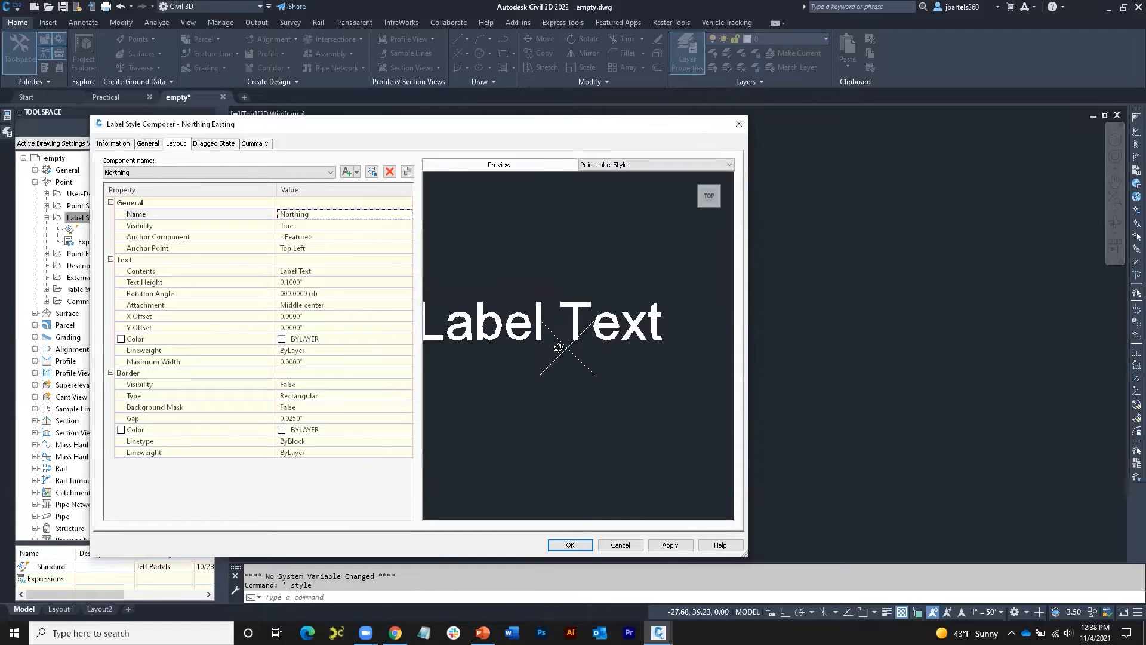
pyautogui.click(307, 247)
pyautogui.click(314, 247)
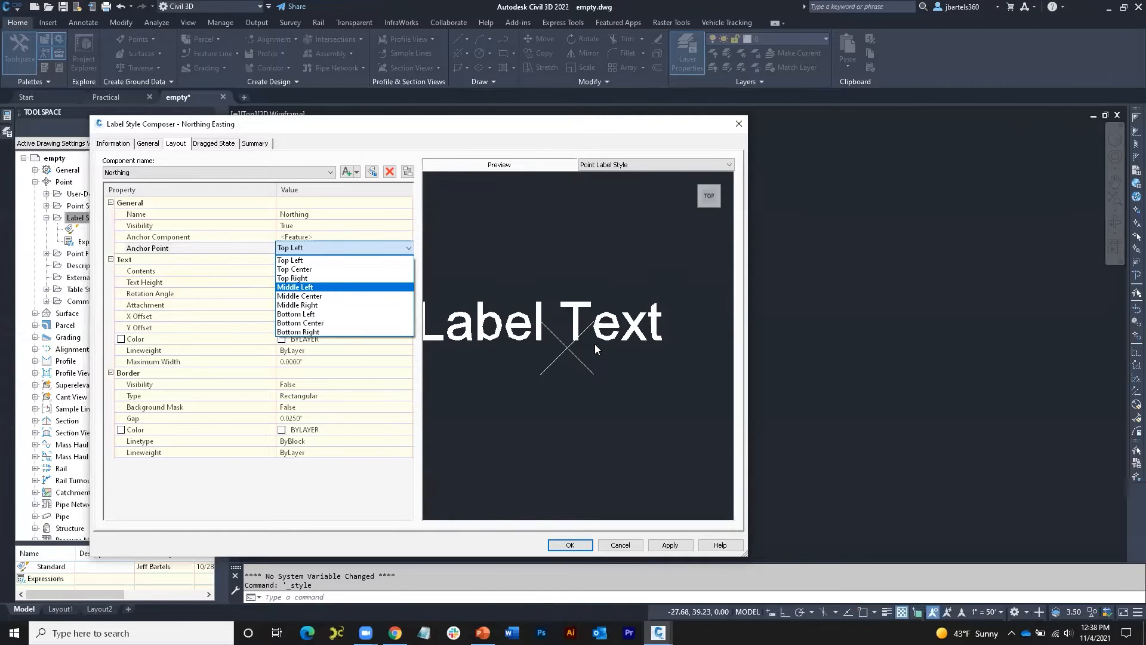
pyautogui.click(352, 305)
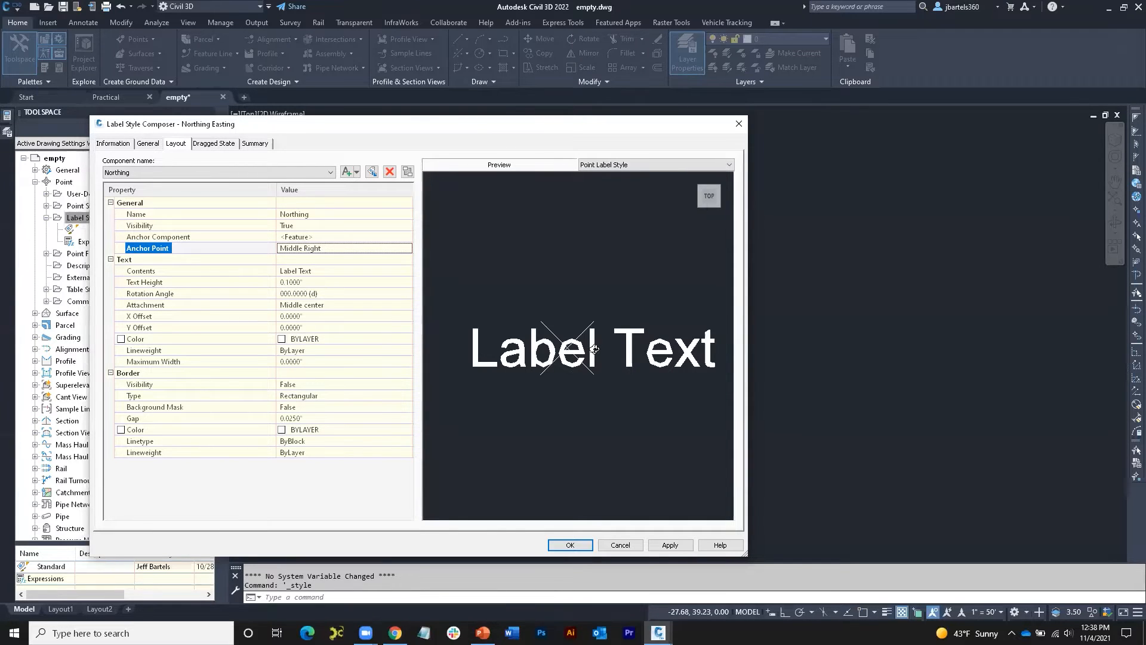
pyautogui.click(351, 305)
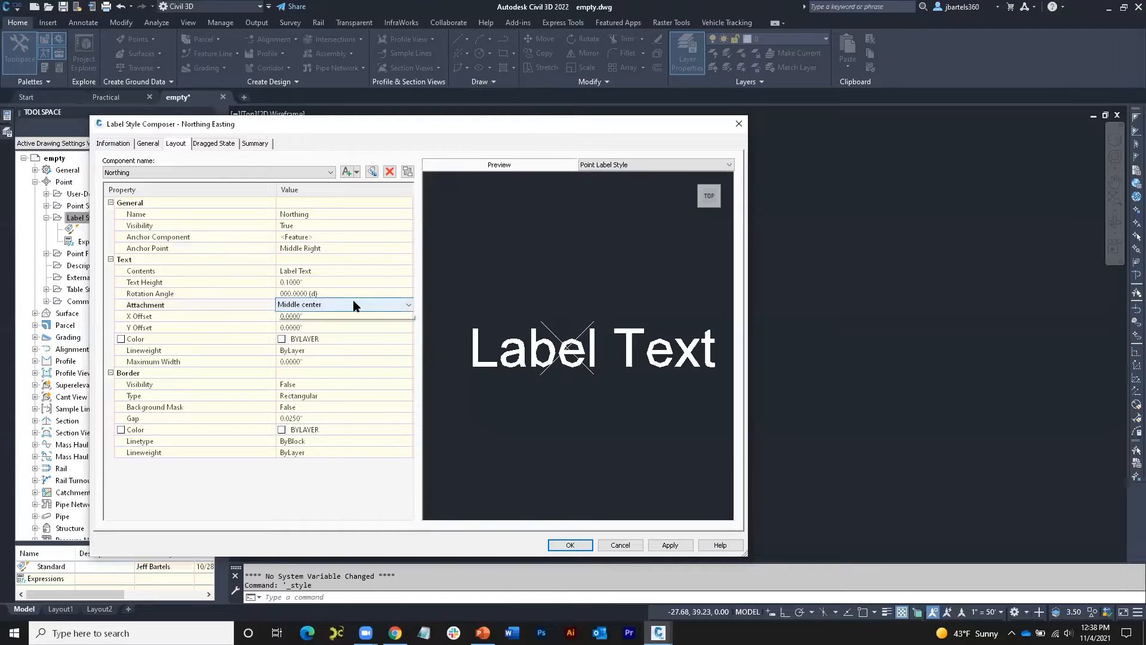
pyautogui.click(352, 308)
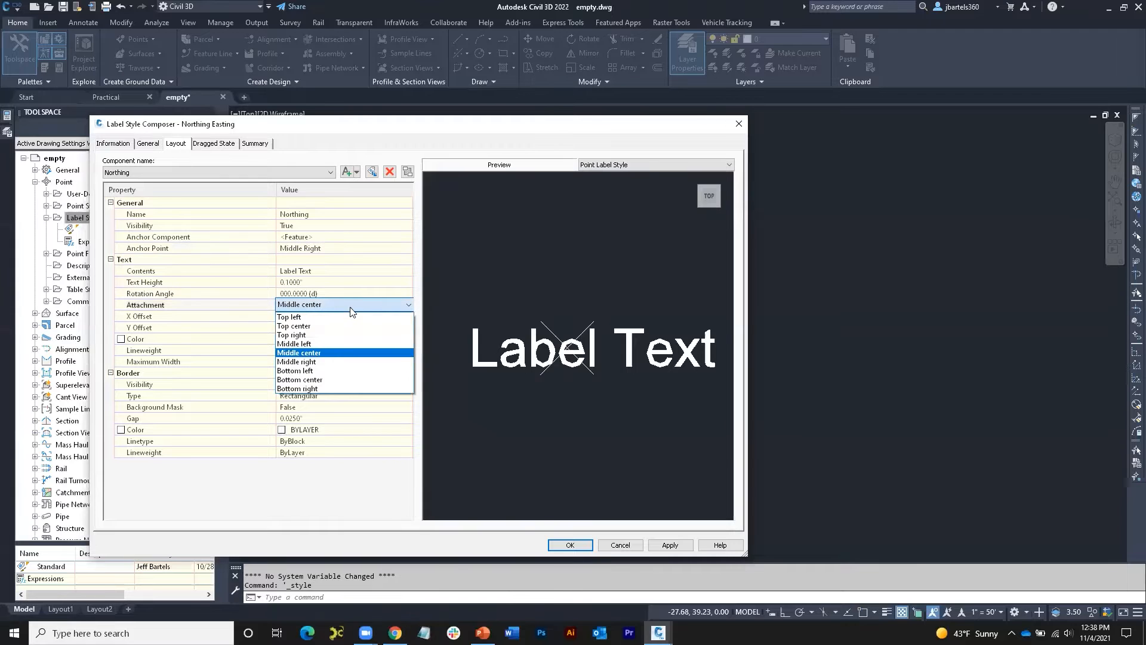
pyautogui.click(346, 344)
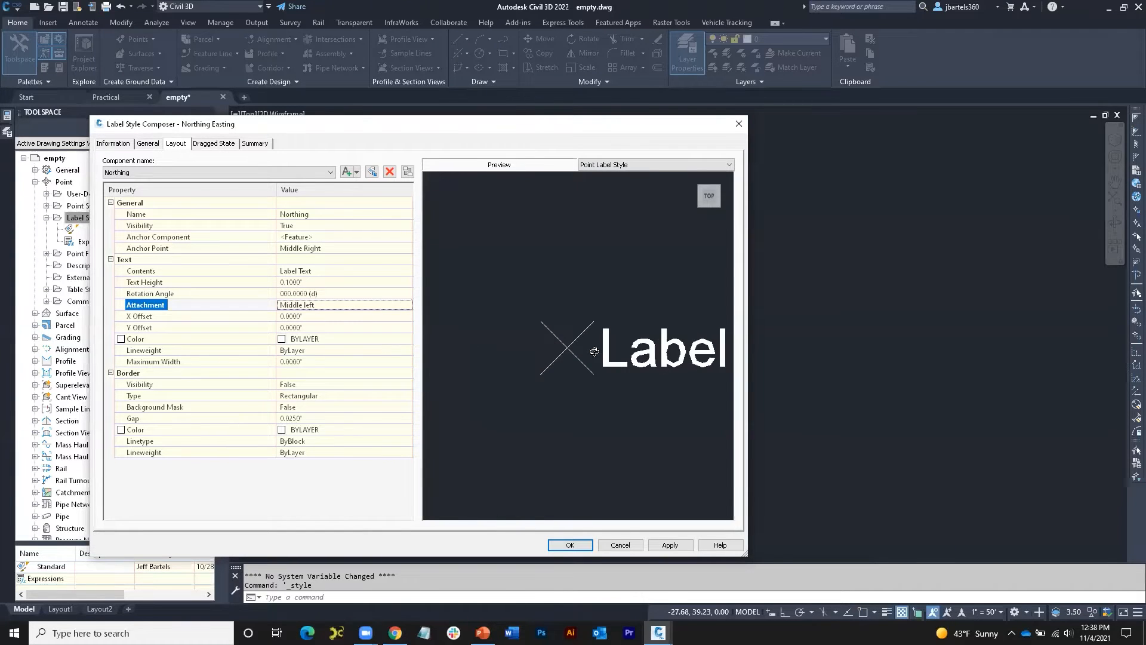
# Set the Northing component's X offset to 0.05 to space the text away from the point marker
pyautogui.scroll(-1, 596, 348)
pyautogui.moveTo(619, 352); pyautogui.dragTo(578, 337, button='middle')
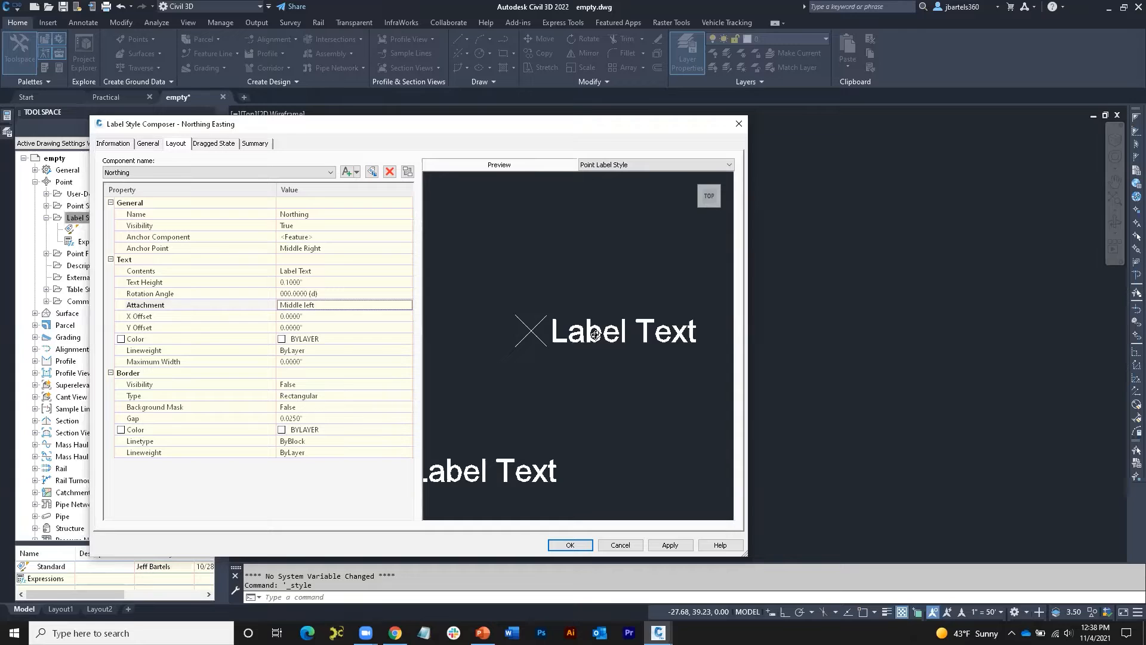
pyautogui.click(306, 317)
pyautogui.click(310, 328)
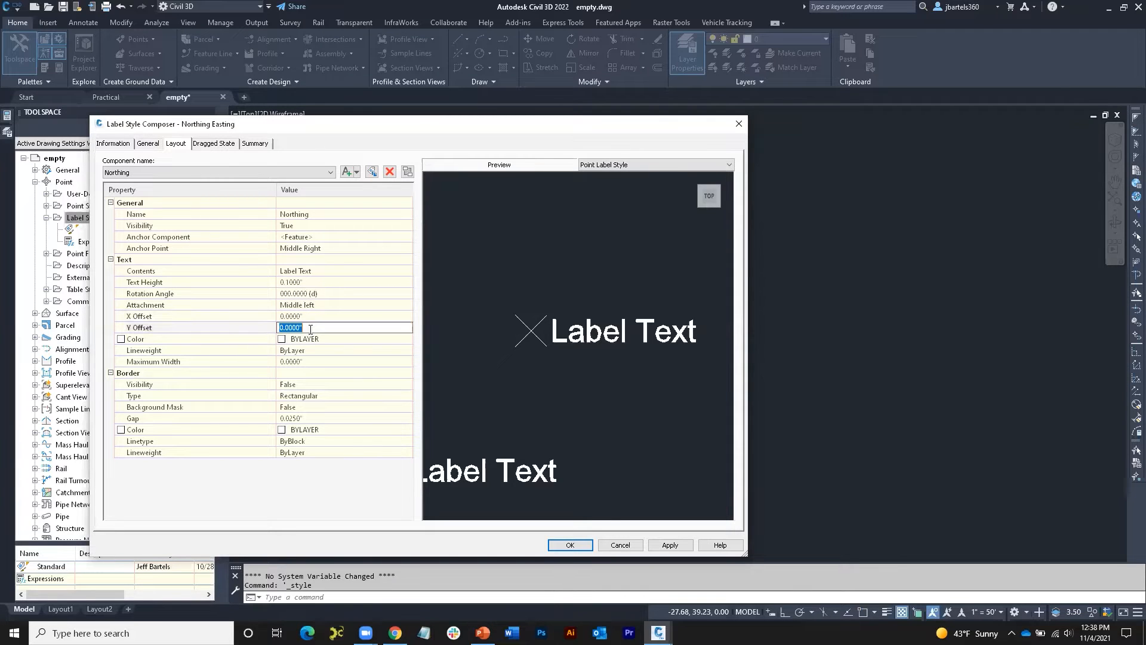
pyautogui.click(305, 317)
pyautogui.click(307, 316)
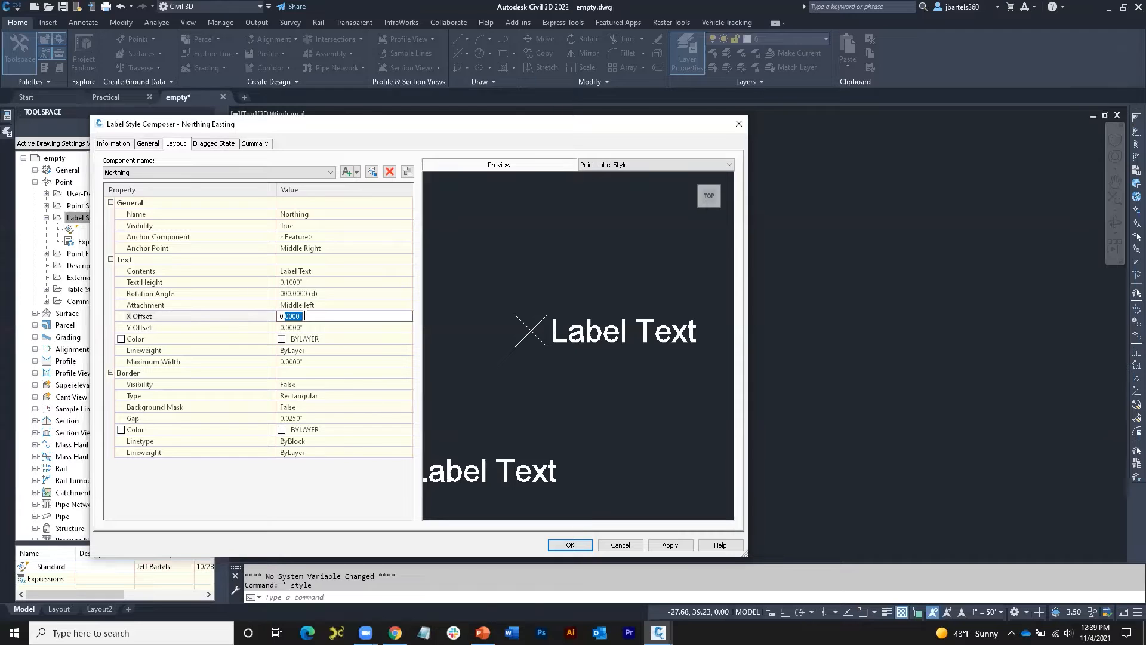
pyautogui.press('BackSpace')
pyautogui.write('05')
pyautogui.press('Return')
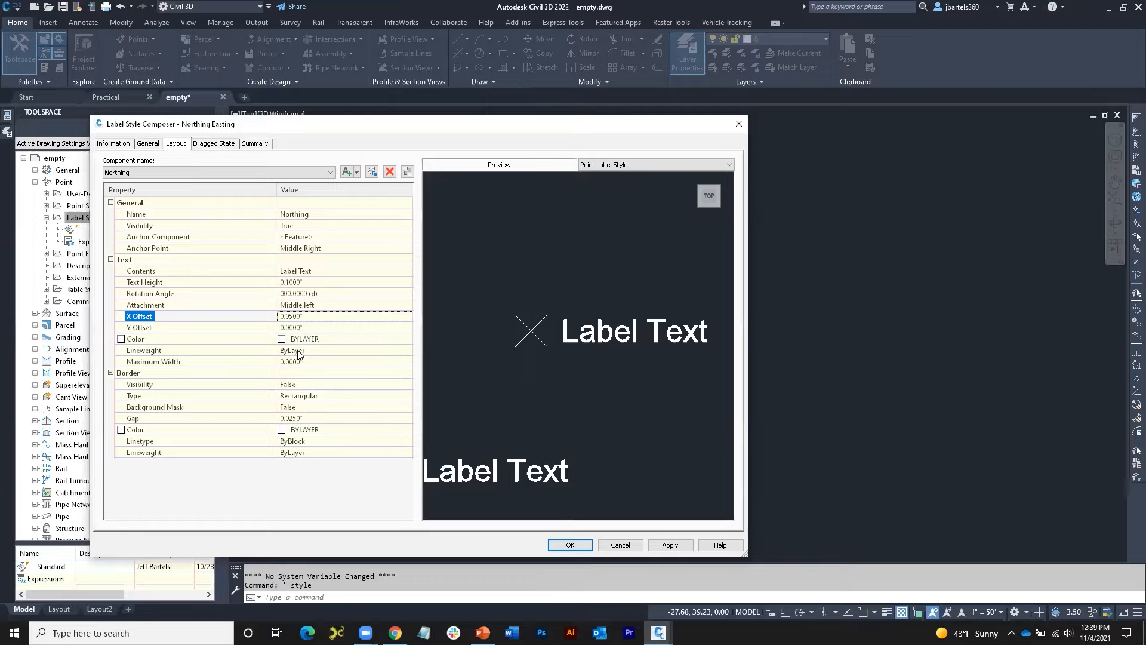
# Replace the Northing component's contents with the sample text "text editor"
pyautogui.click(291, 282)
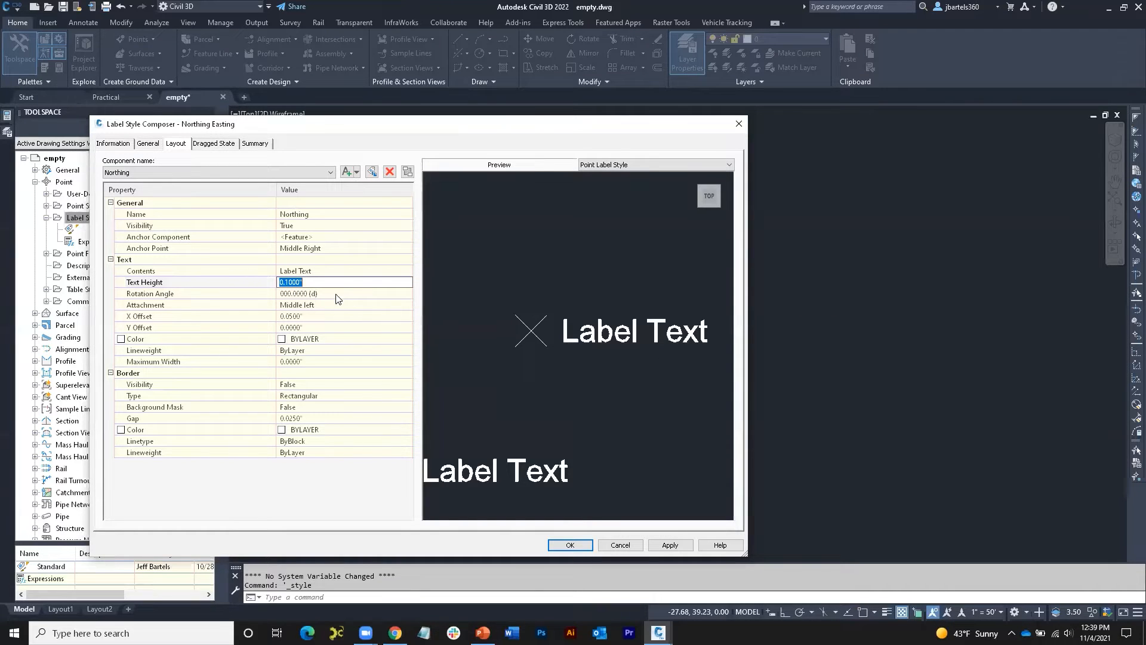
pyautogui.click(316, 270)
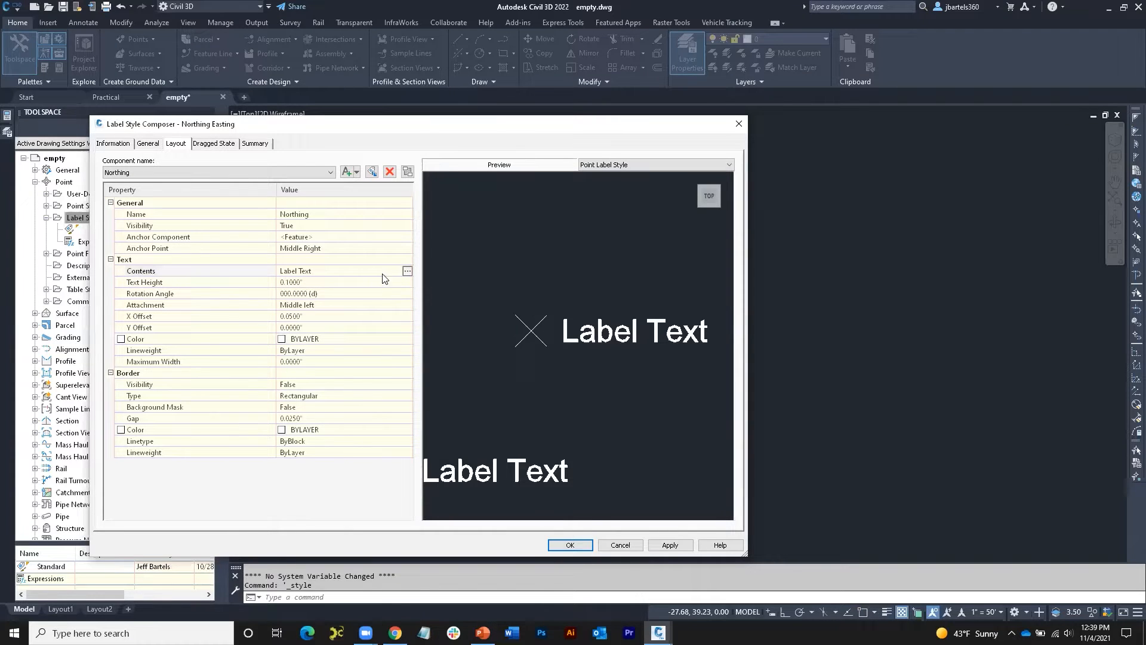
pyautogui.click(407, 272)
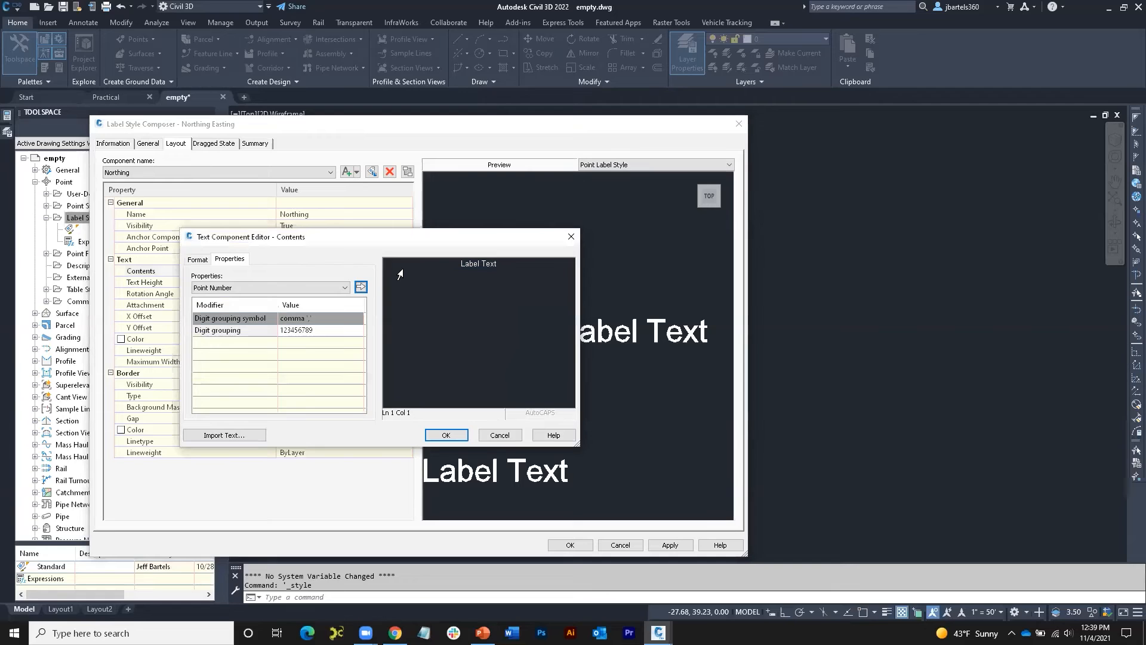
pyautogui.moveTo(500, 263); pyautogui.dragTo(458, 263)
pyautogui.write('text editor')
pyautogui.click(449, 436)
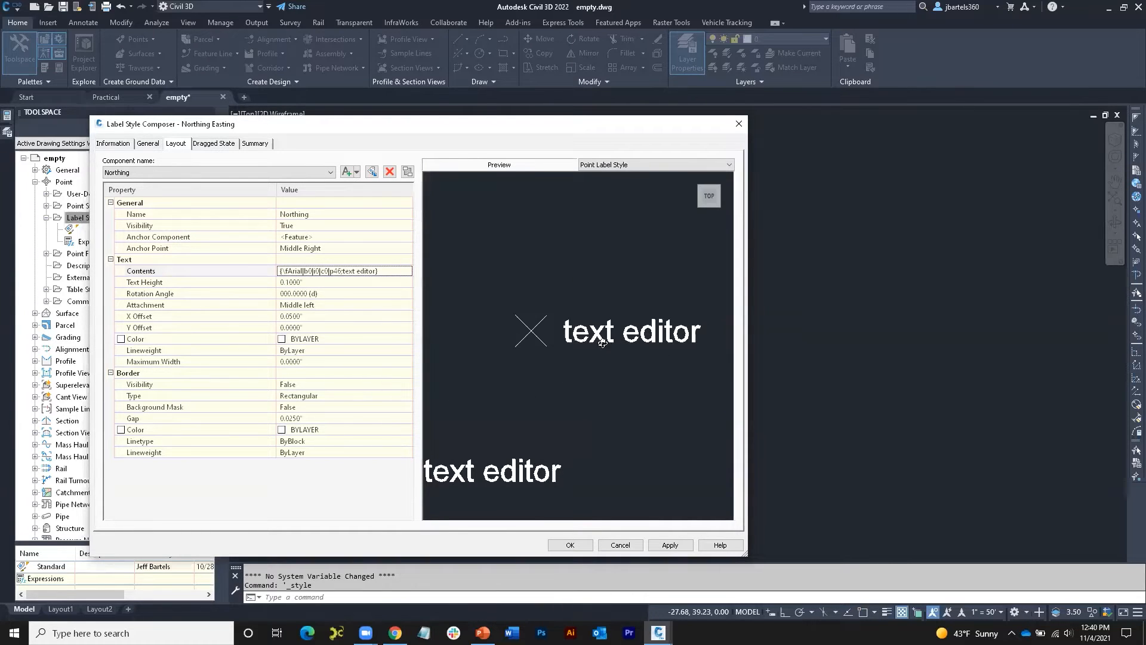
# Clear the sample text from the Northing component's contents and choose Northing as the property to insert
pyautogui.click(369, 272)
pyautogui.click(407, 272)
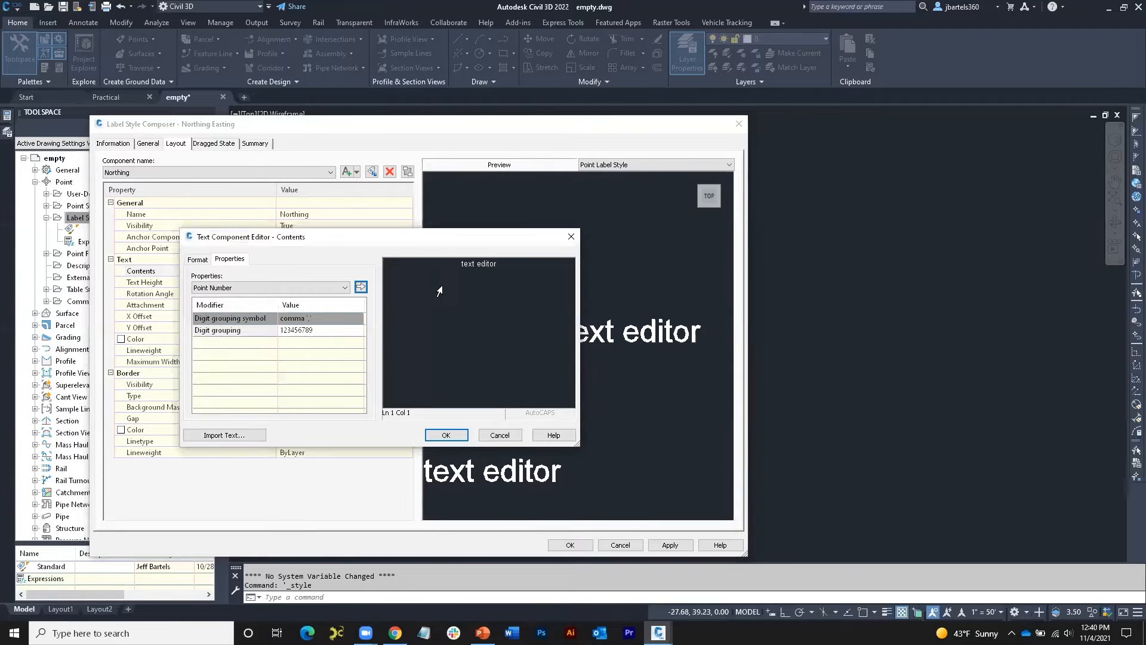
pyautogui.moveTo(498, 264); pyautogui.dragTo(460, 264)
pyautogui.press('Delete')
pyautogui.click(328, 287)
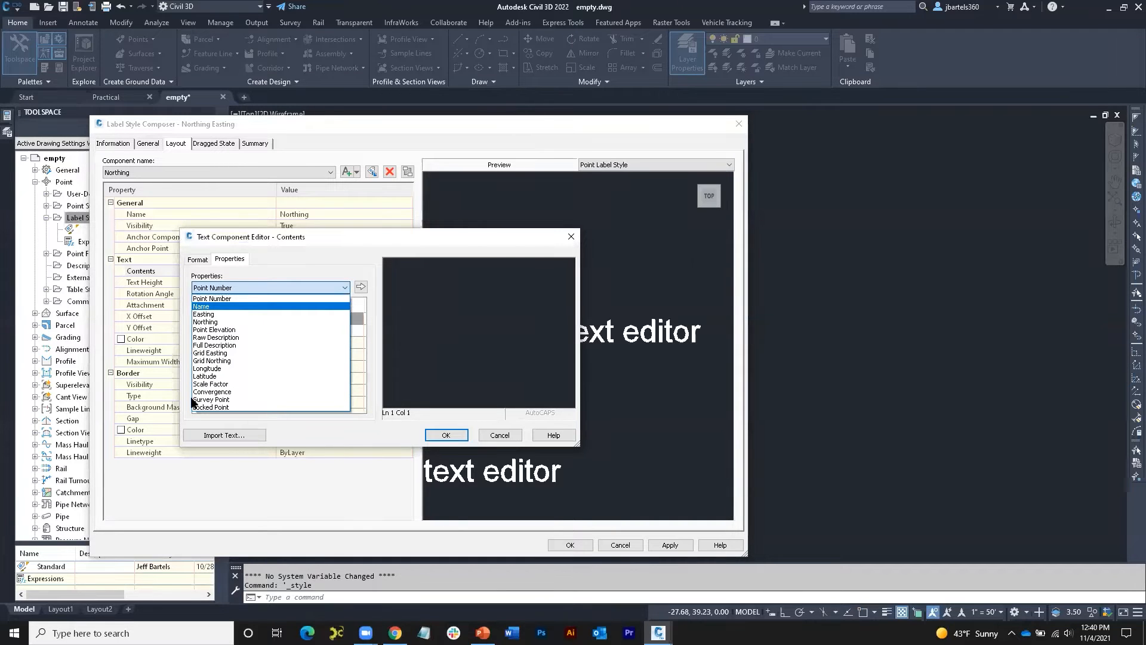
pyautogui.click(203, 322)
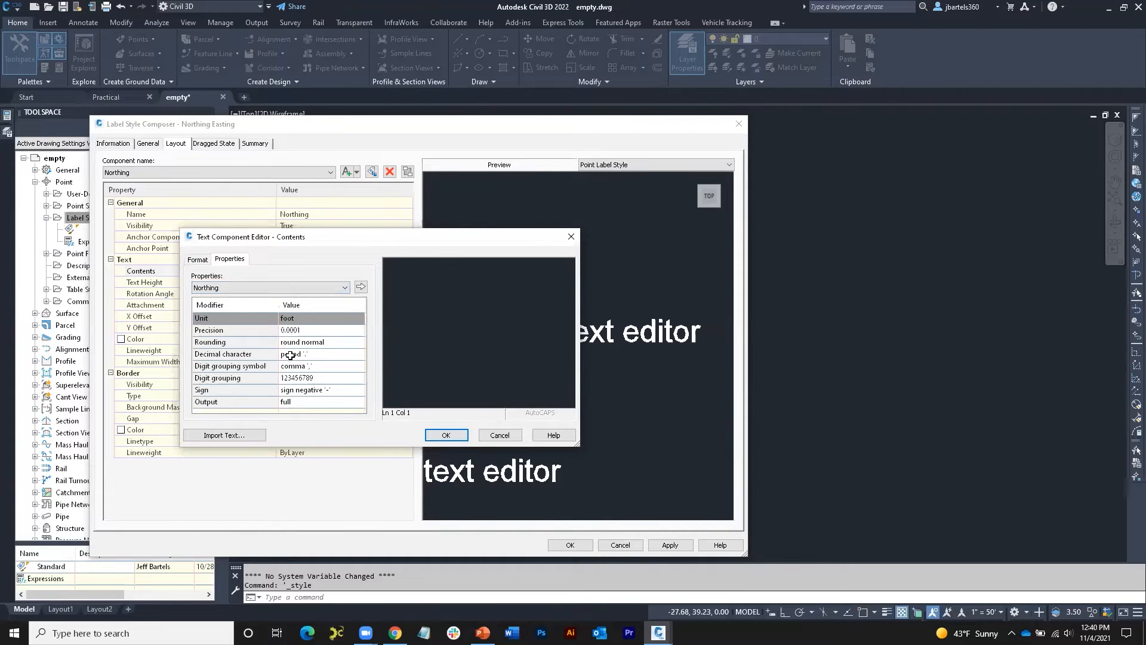
# Review the unit and precision modifiers of the Northing property, keeping foot and 0.0001
pyautogui.click(298, 320)
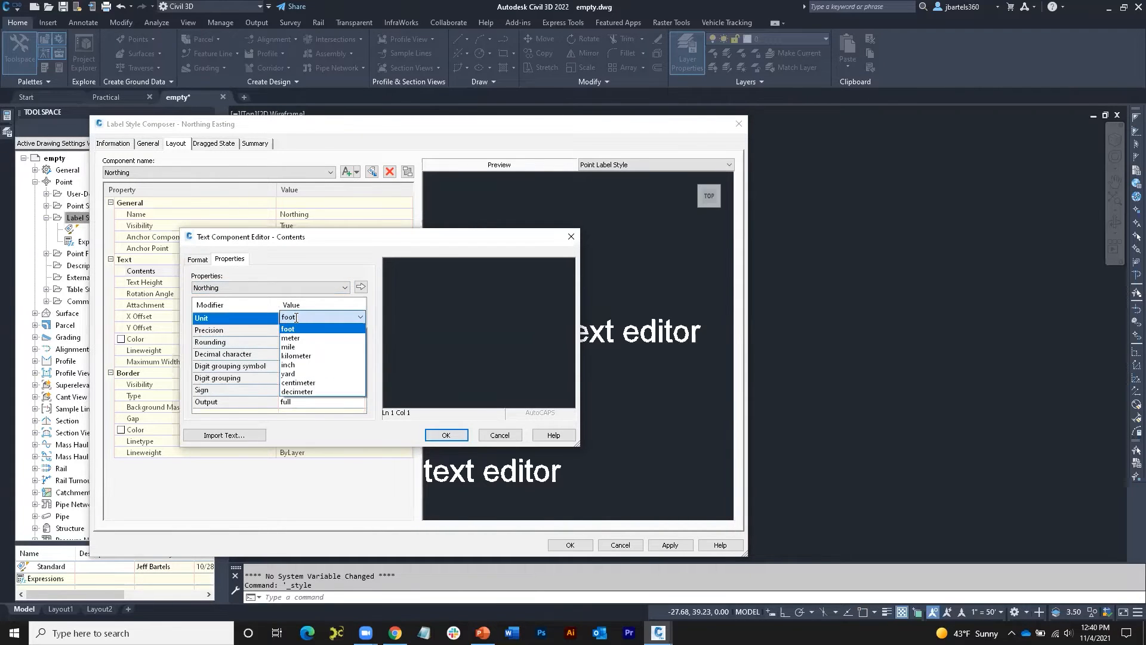
pyautogui.click(274, 317)
pyautogui.click(298, 330)
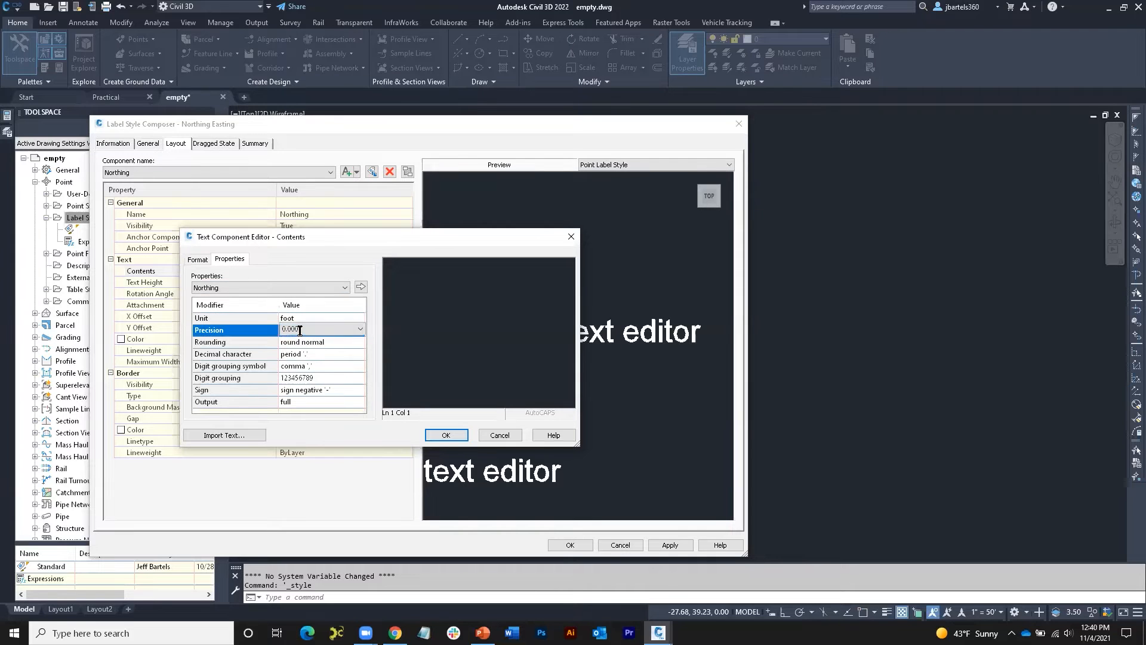
pyautogui.click(299, 330)
pyautogui.click(300, 331)
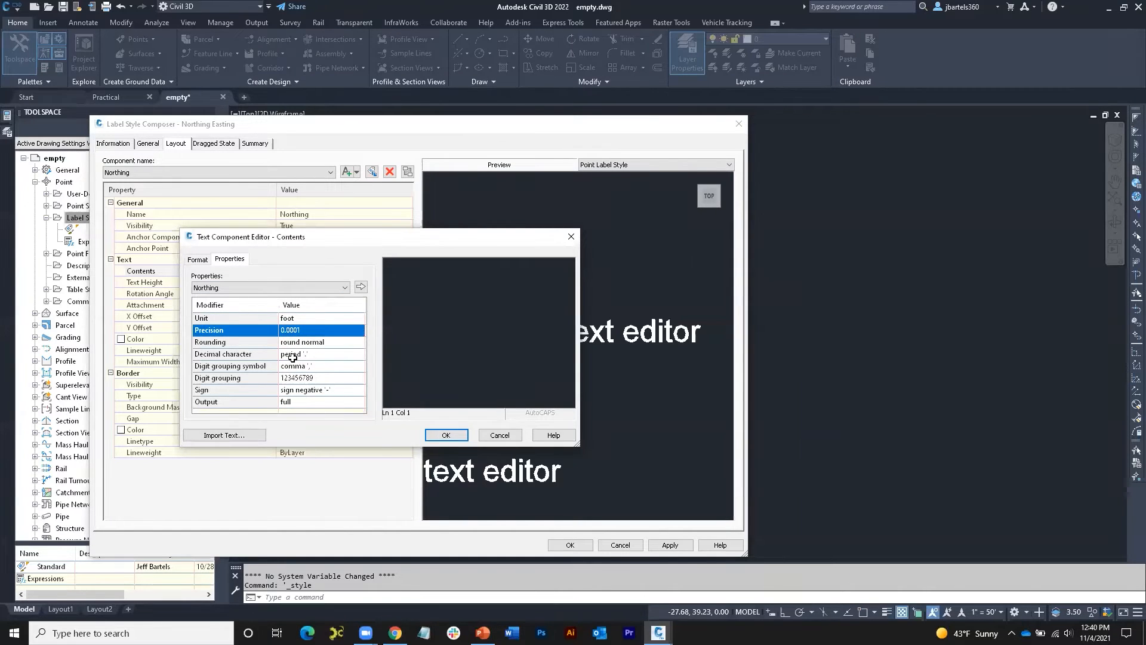
# Insert the Northing property into the Northing component's contents and put the prefix "N: " in front of it
pyautogui.click(361, 287)
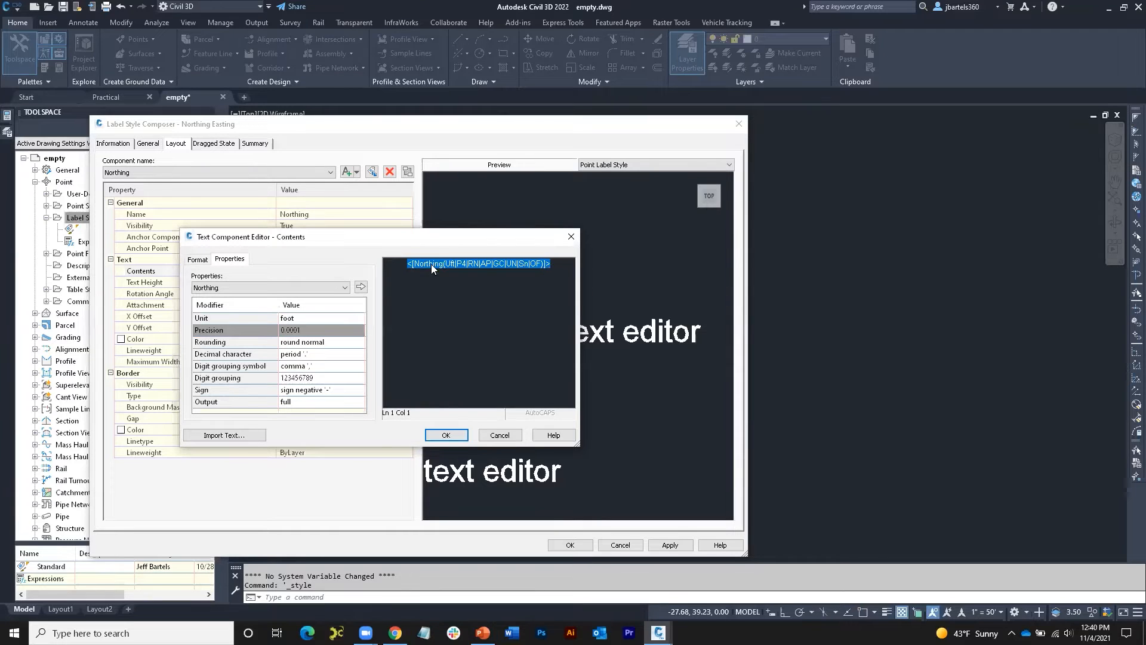
pyautogui.click(446, 434)
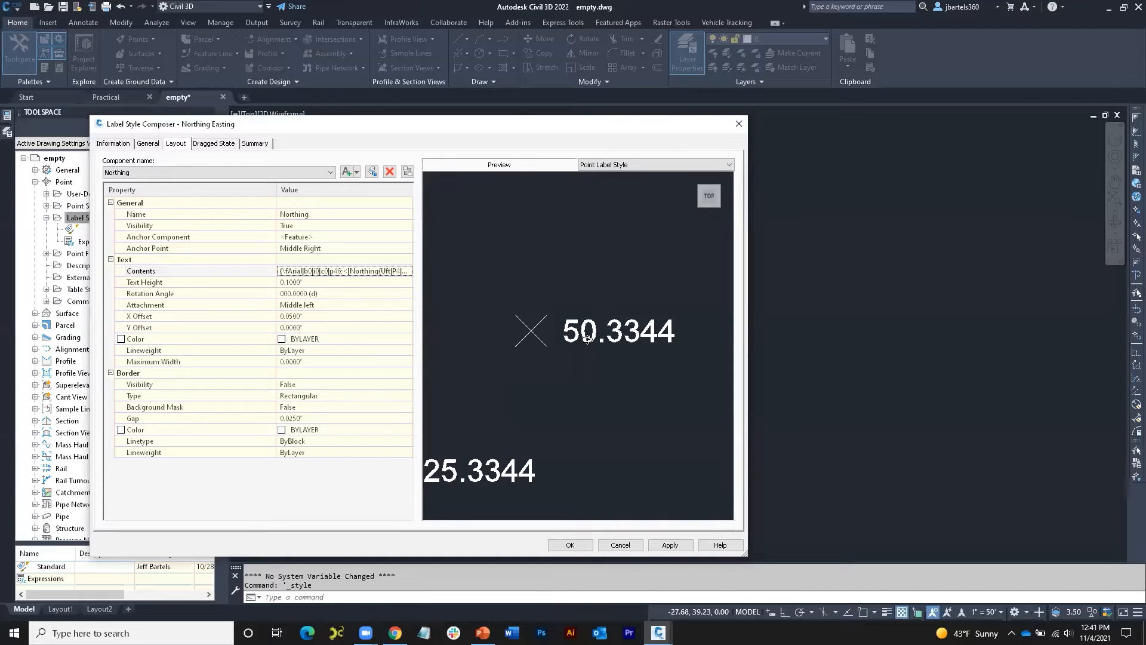
pyautogui.click(357, 272)
pyautogui.click(407, 271)
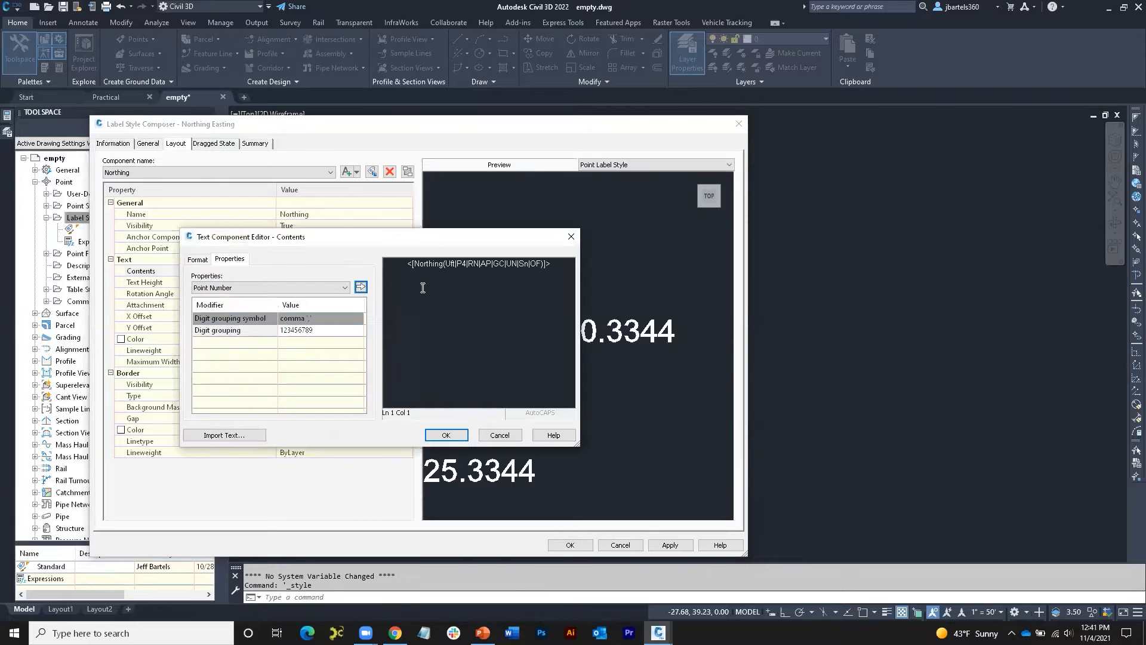
pyautogui.click(406, 264)
pyautogui.write('N:')
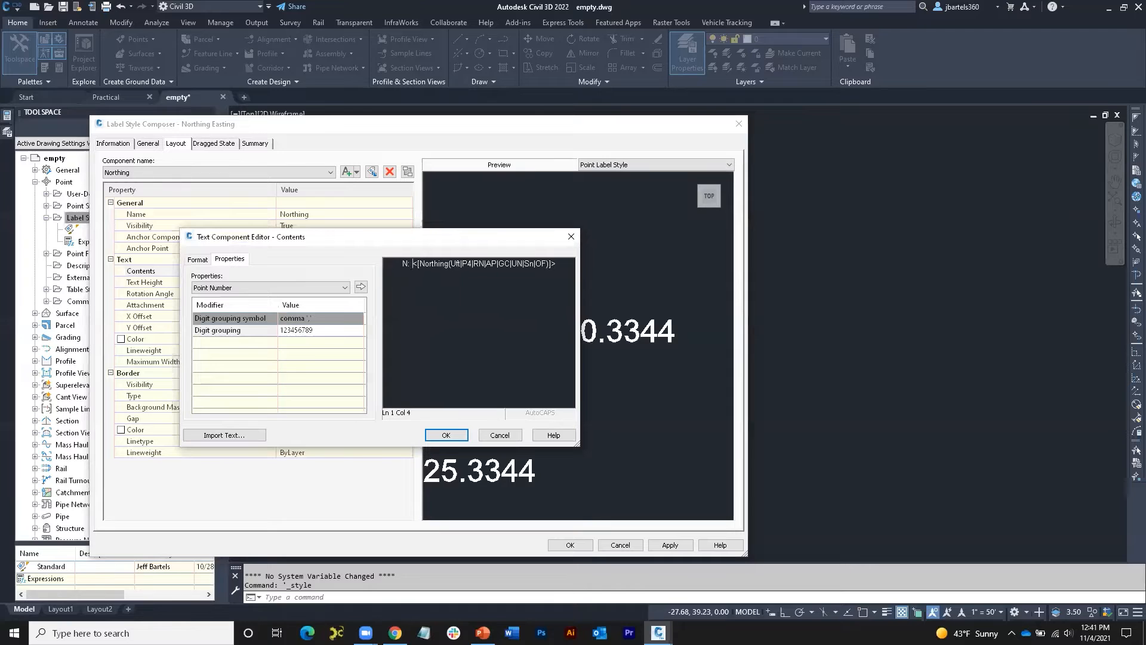
pyautogui.click(446, 434)
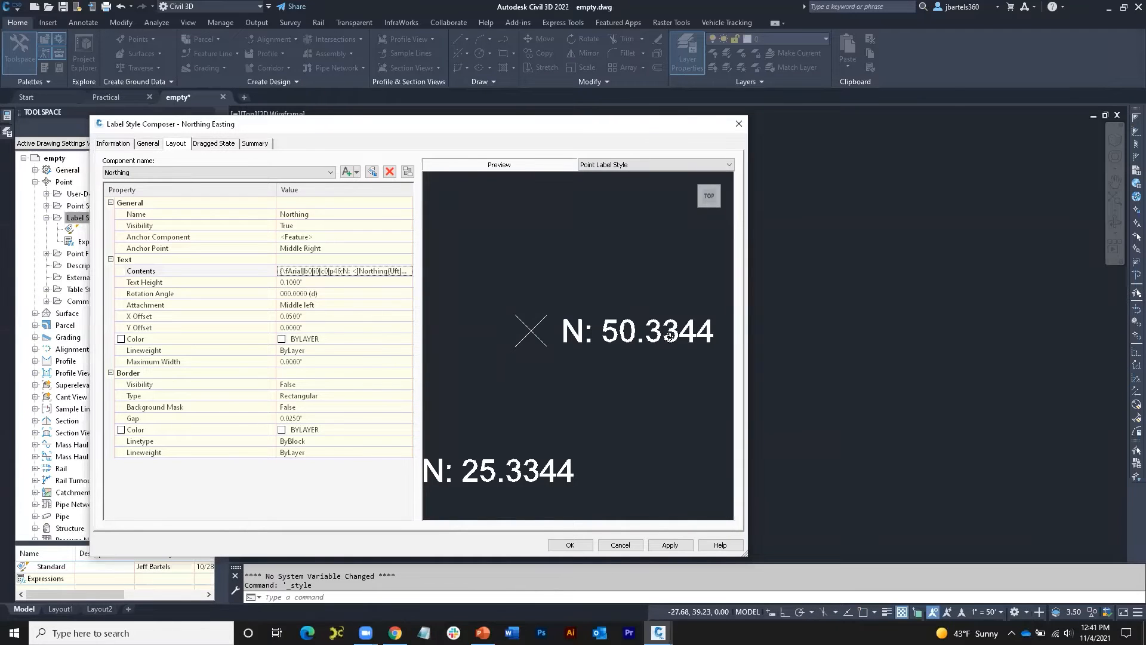
# Set the precision of the Northing property in the component's contents to 0.01 and update its field code
pyautogui.click(404, 275)
pyautogui.click(408, 271)
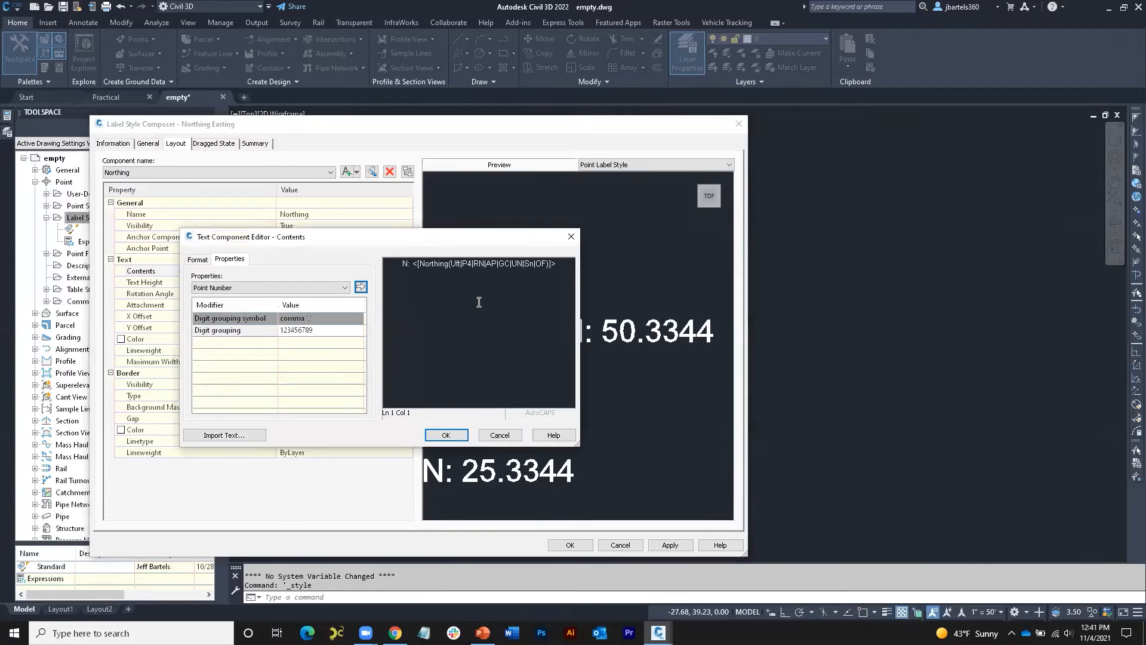
pyautogui.doubleClick(482, 262)
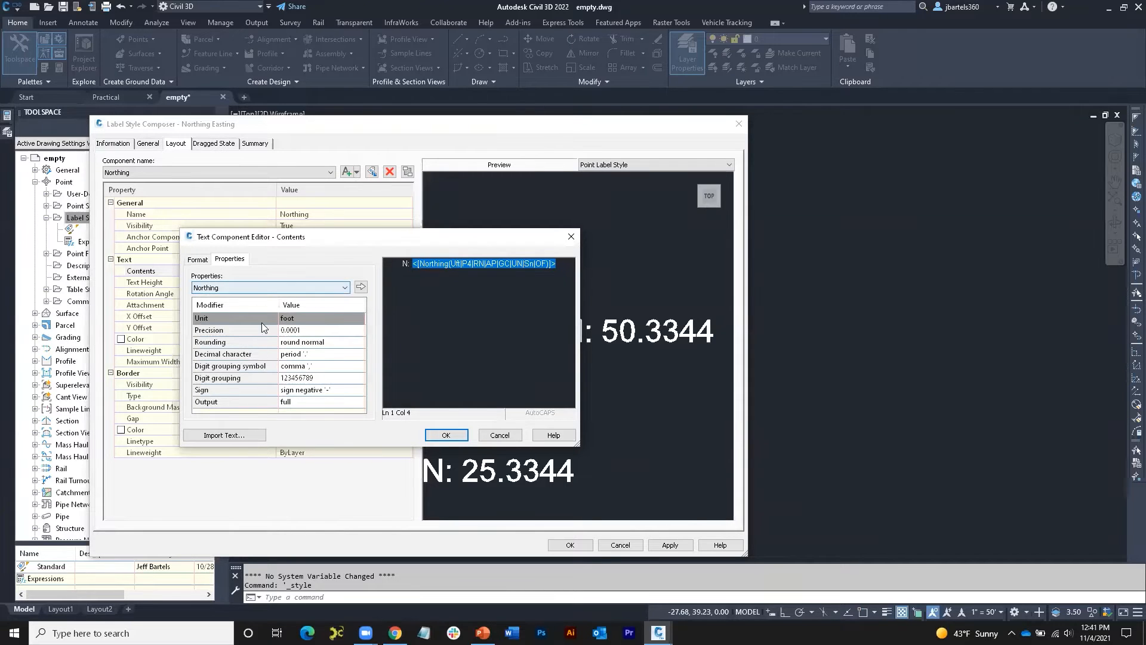
pyautogui.click(307, 331)
pyautogui.click(307, 331)
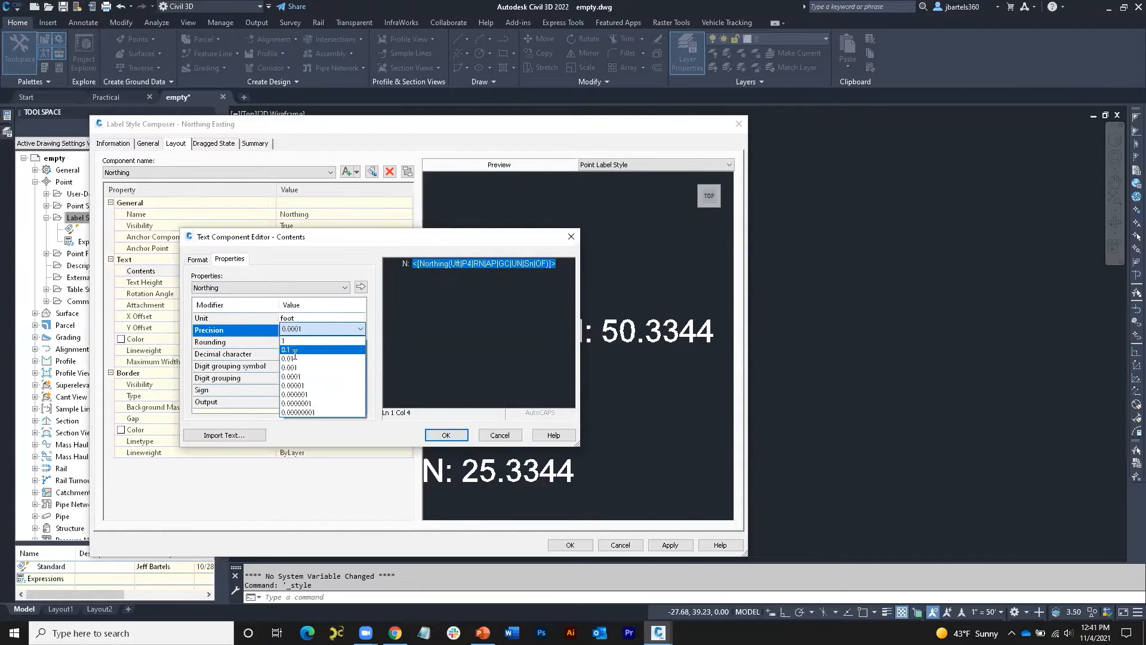
pyautogui.click(302, 356)
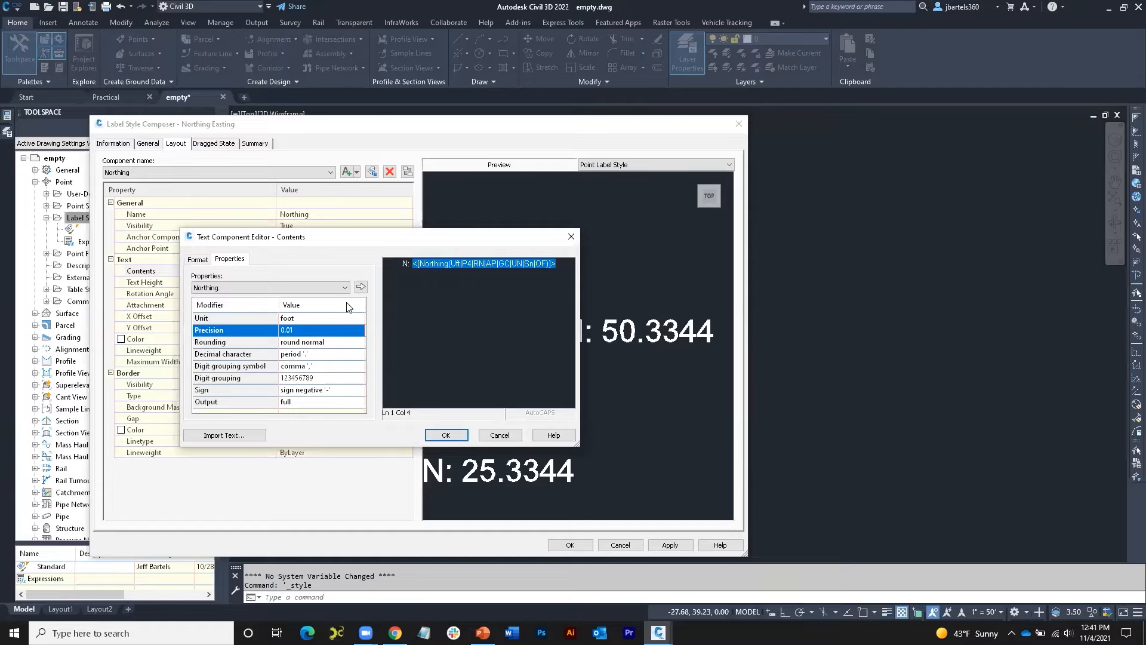
pyautogui.click(361, 288)
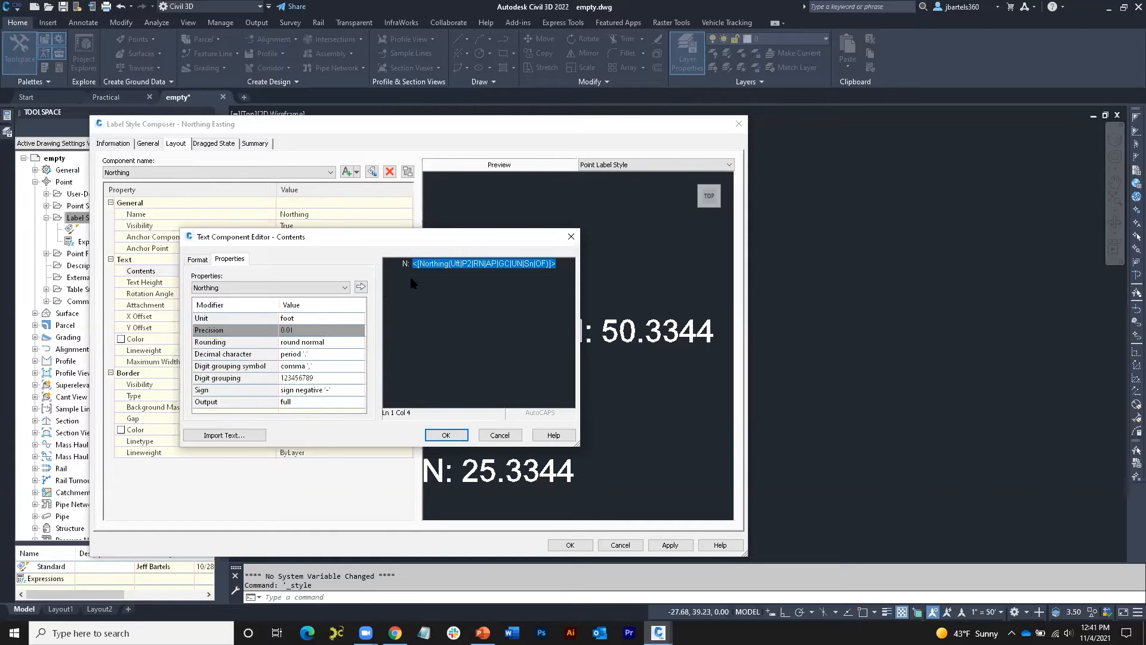
pyautogui.click(444, 435)
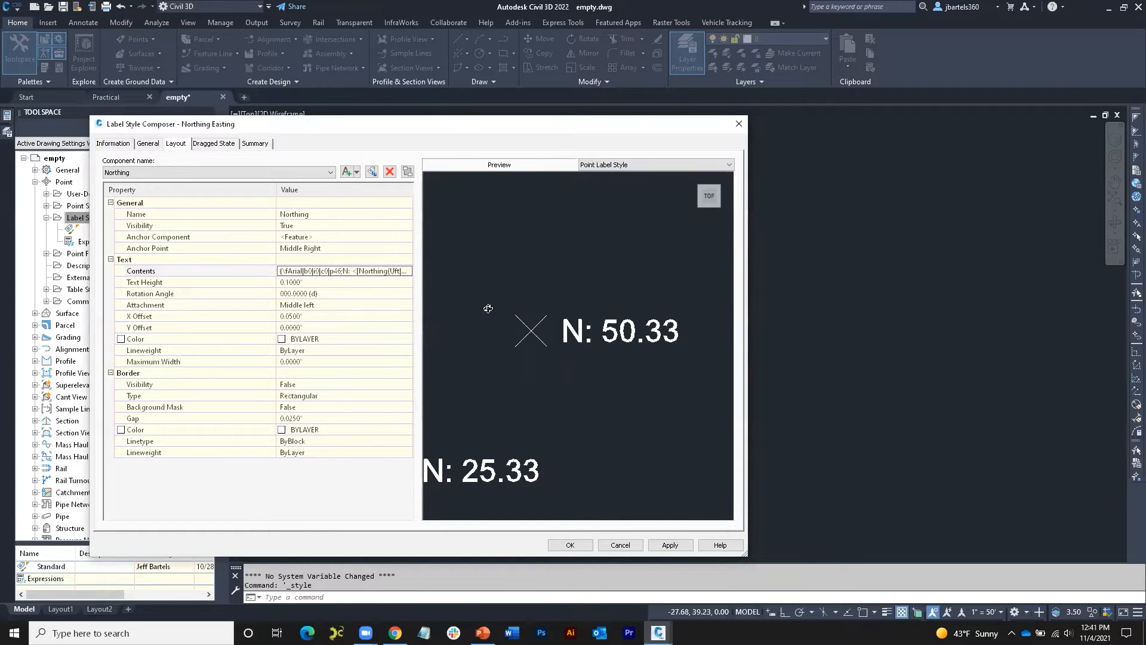
# Add a new text component to the label layout and name it Easting
pyautogui.click(346, 173)
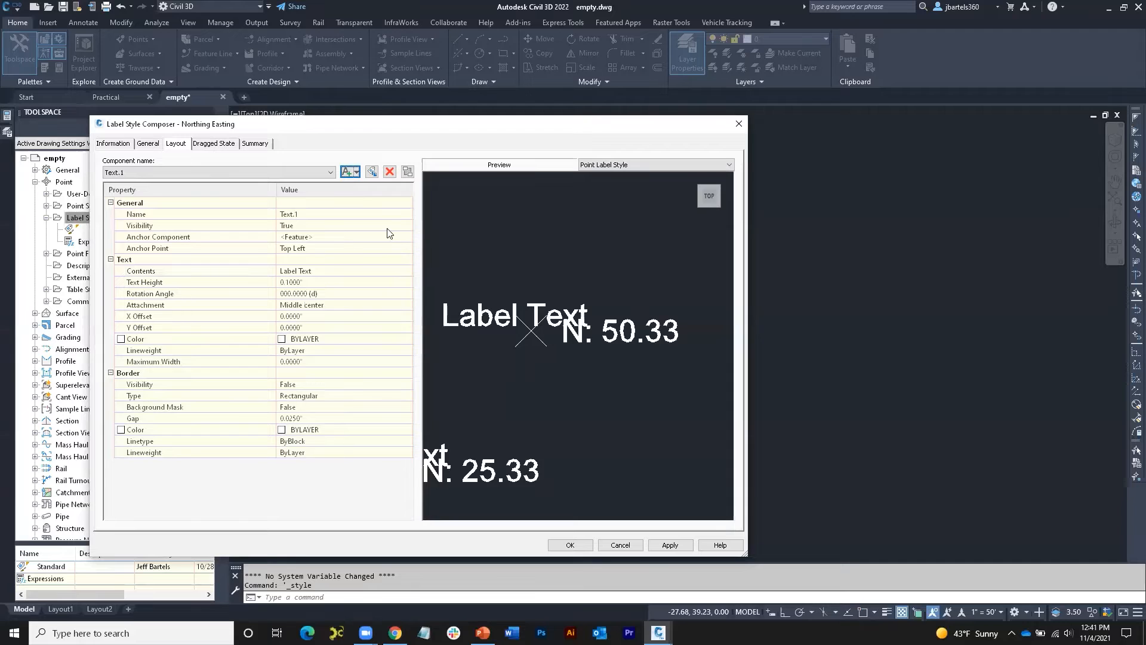
pyautogui.click(300, 214)
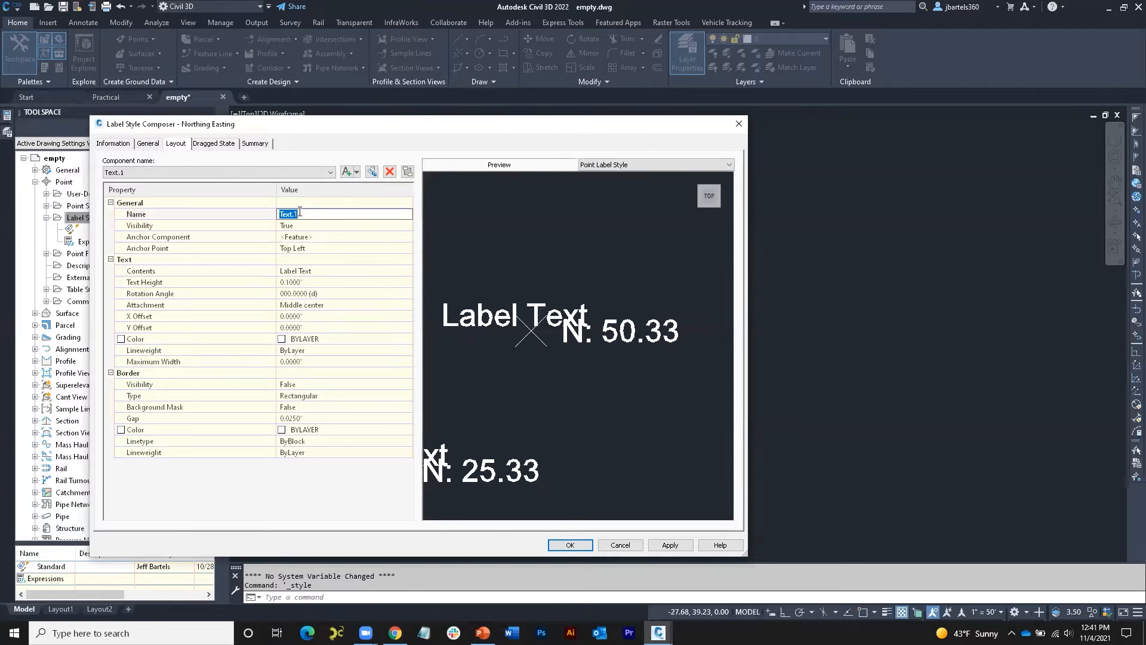
pyautogui.write('Easting')
# Anchor the Easting component to the Bottom Left of the Northing component and set its attachment to Top left
pyautogui.click(319, 237)
pyautogui.click(319, 236)
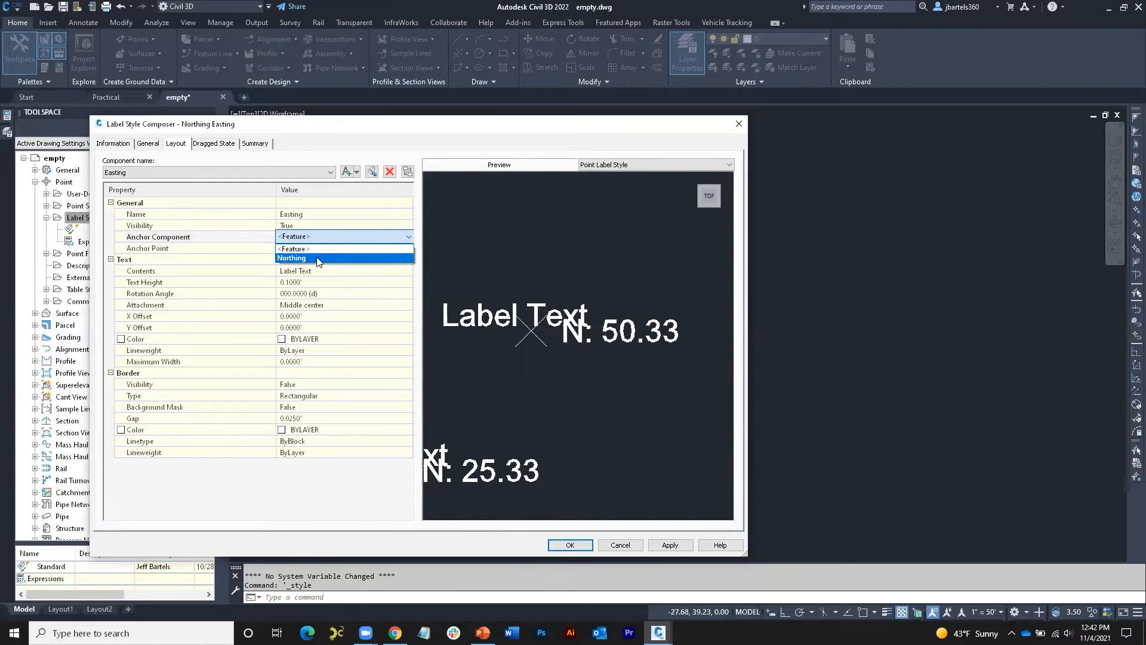
pyautogui.click(318, 259)
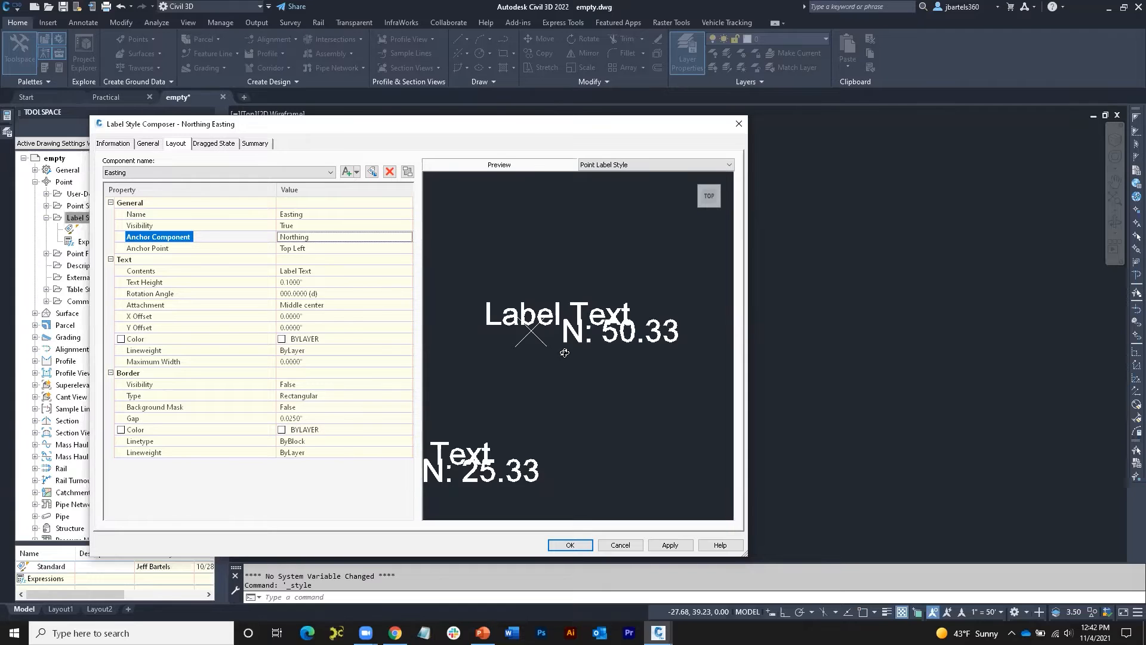
pyautogui.click(323, 249)
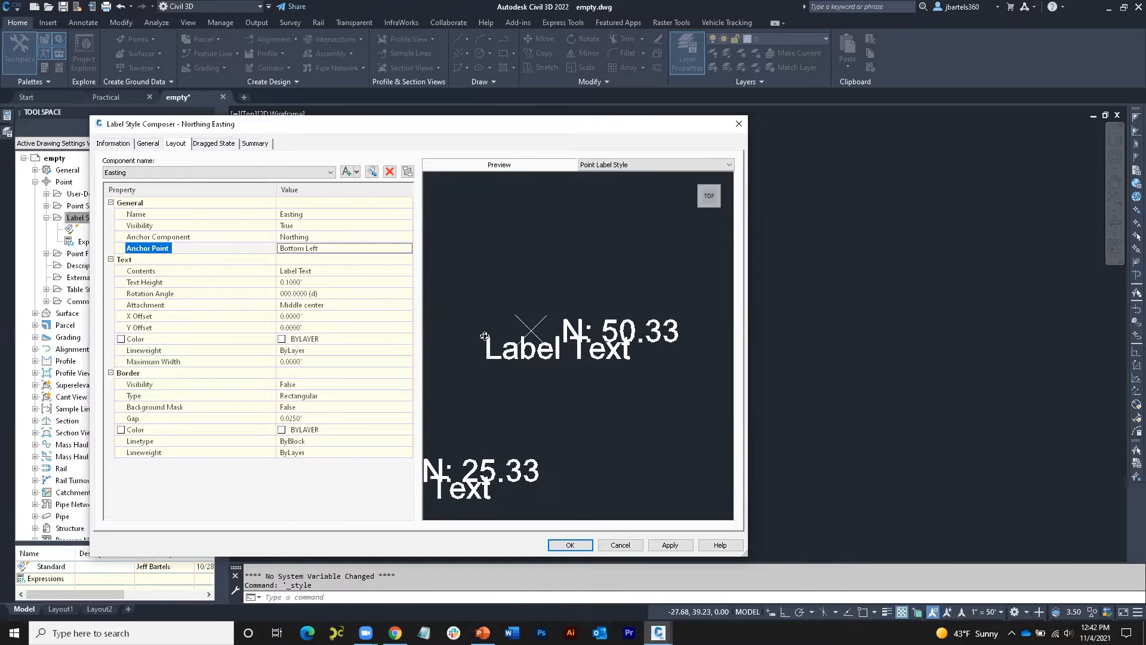
pyautogui.click(327, 306)
pyautogui.click(327, 306)
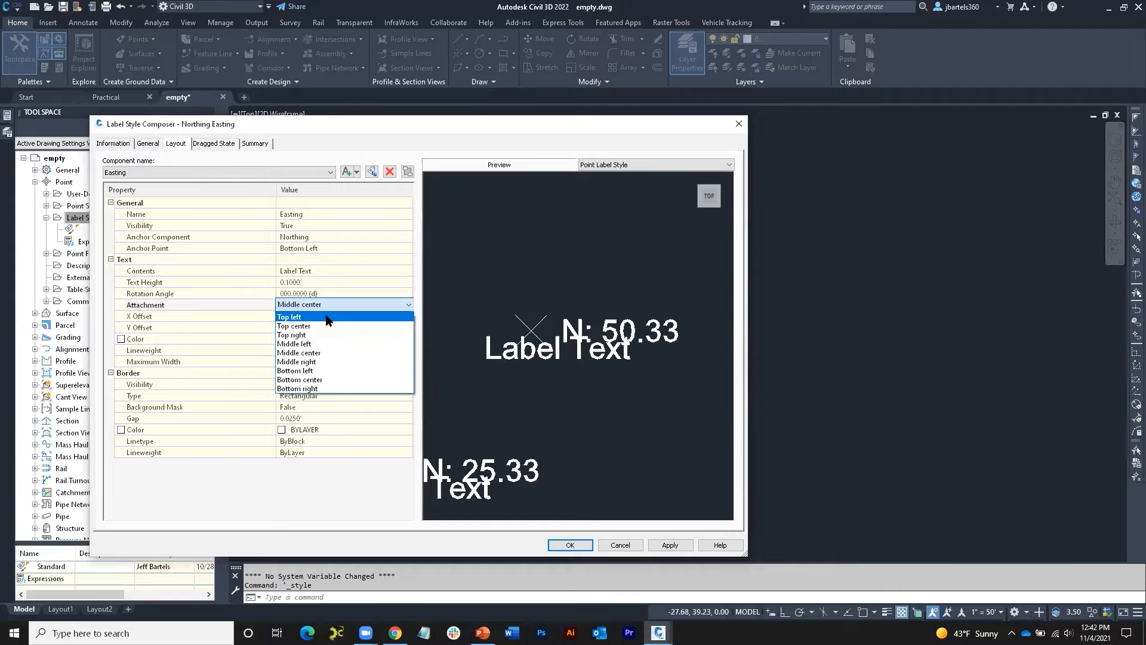
pyautogui.click(327, 317)
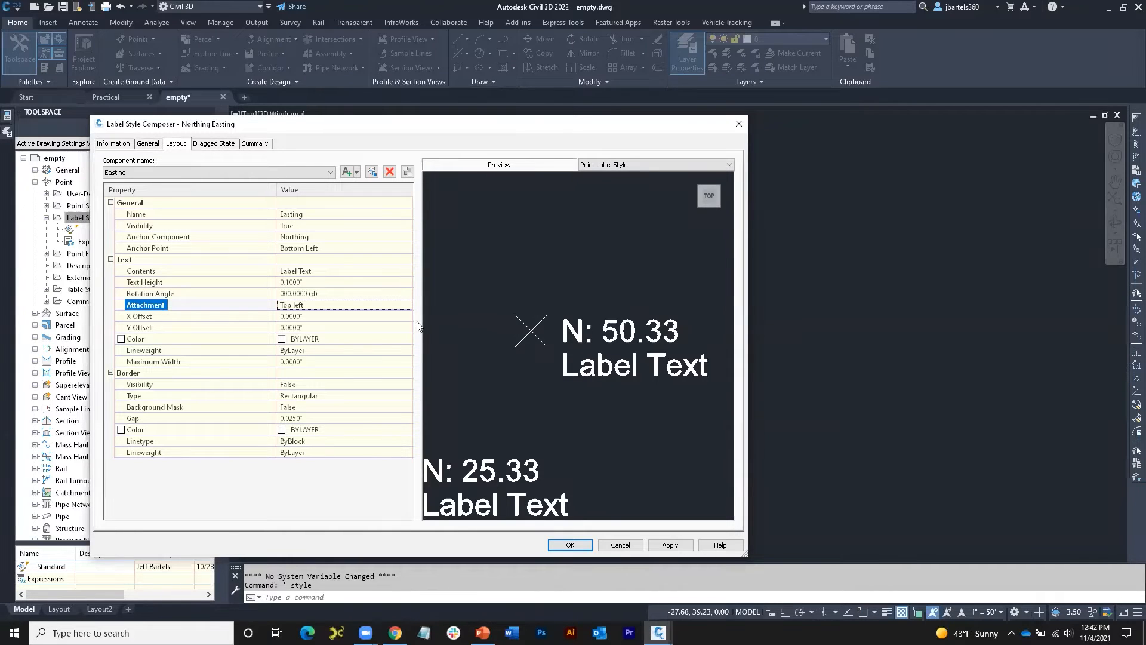
# Replace the Easting component's default label text with the Easting property at 0.01 precision
pyautogui.click(325, 269)
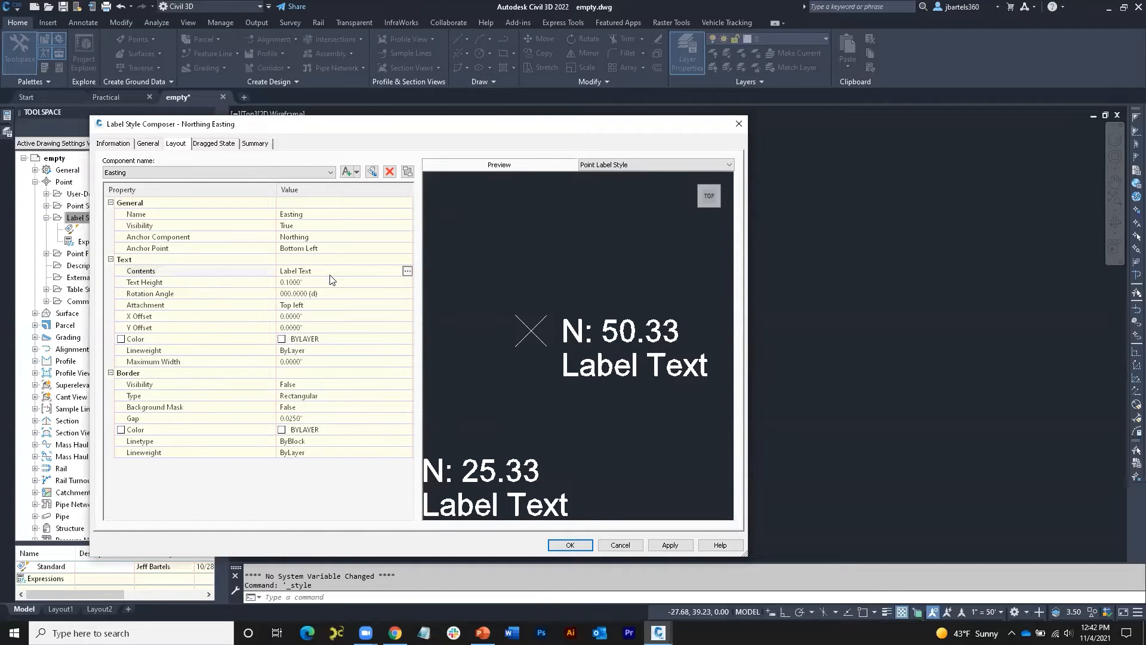
pyautogui.click(407, 271)
pyautogui.moveTo(500, 260); pyautogui.dragTo(450, 262)
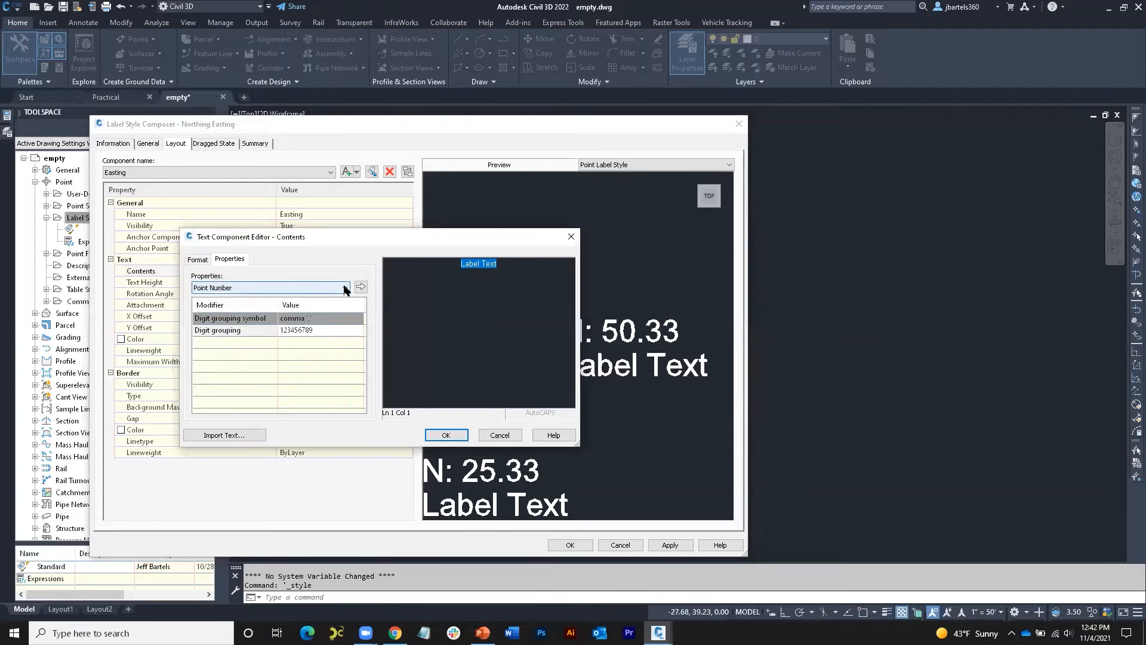
pyautogui.click(344, 287)
pyautogui.click(307, 313)
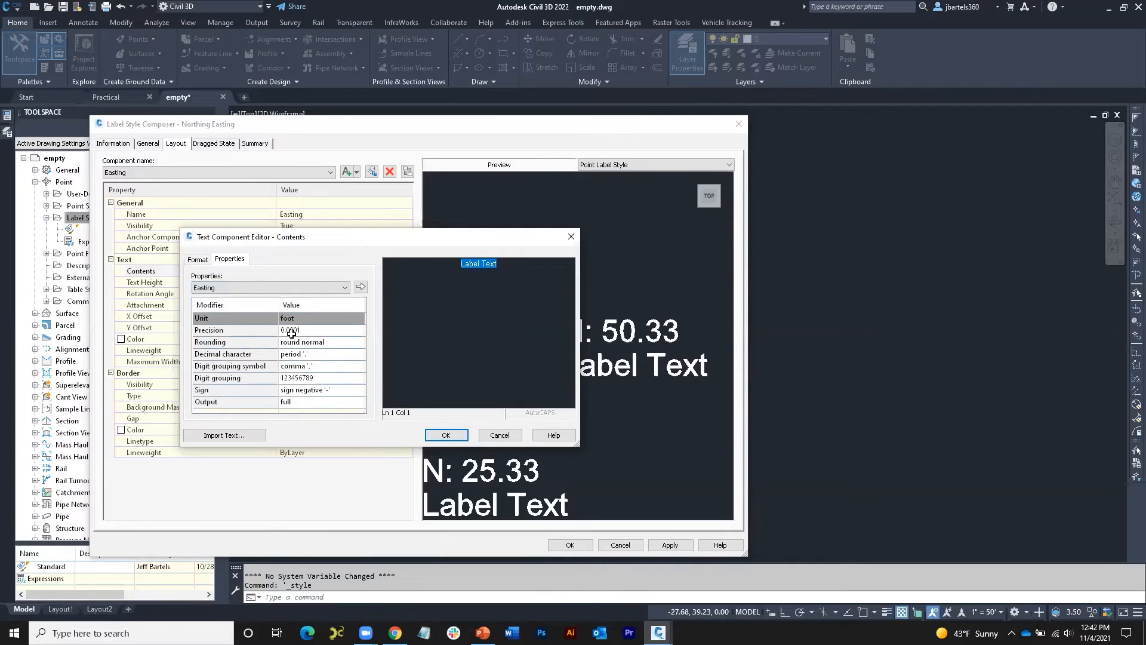
pyautogui.click(290, 331)
pyautogui.click(296, 330)
pyautogui.click(296, 358)
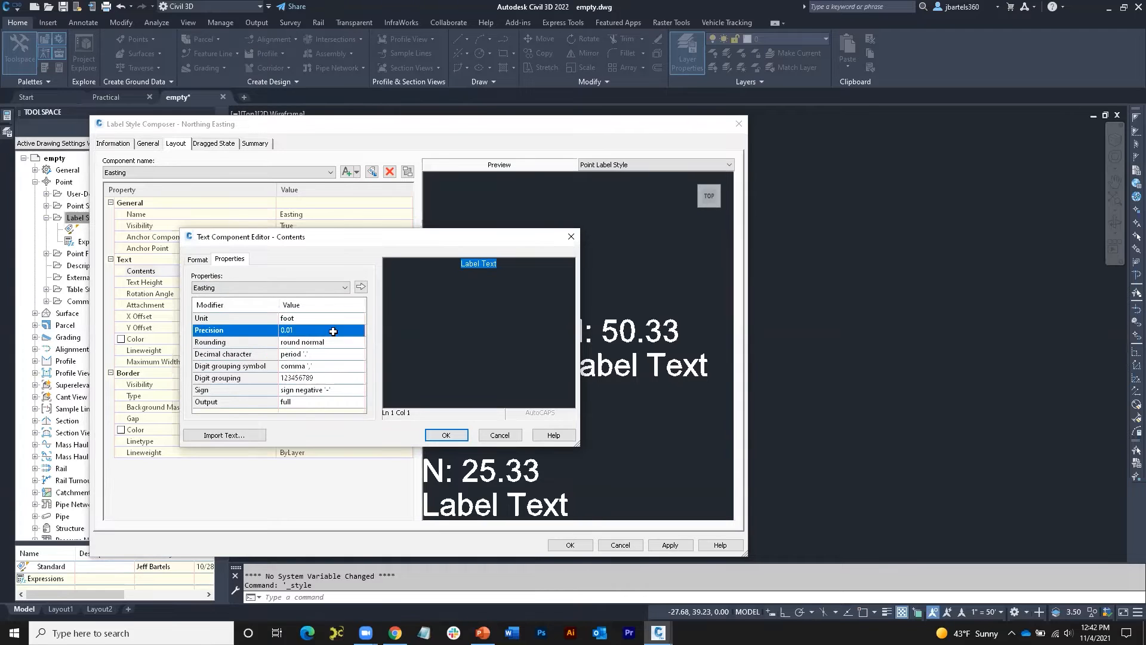
pyautogui.click(360, 288)
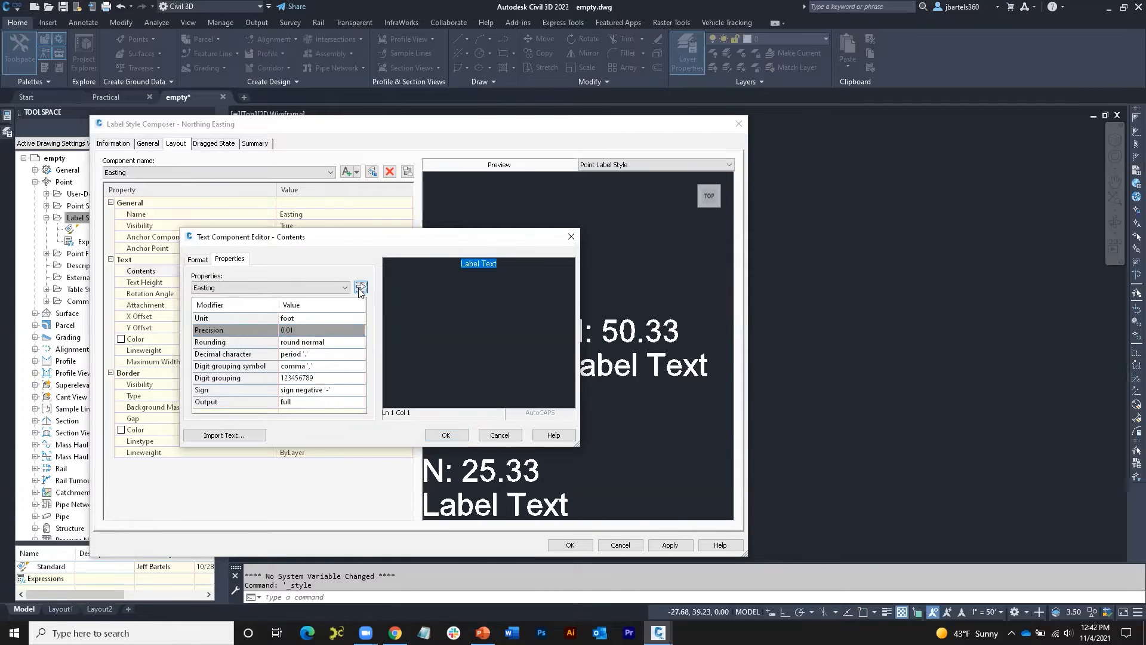
# Put the prefix "E: " in front of the Easting property and accept the component's contents
pyautogui.click(408, 263)
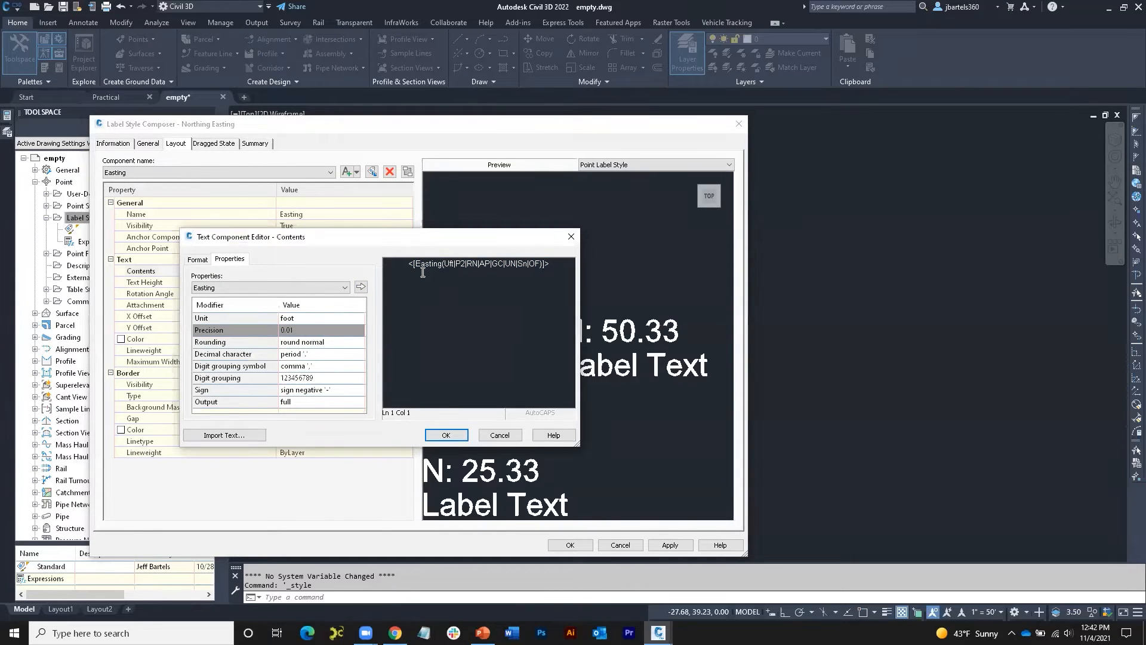
pyautogui.write('E:')
pyautogui.click(446, 434)
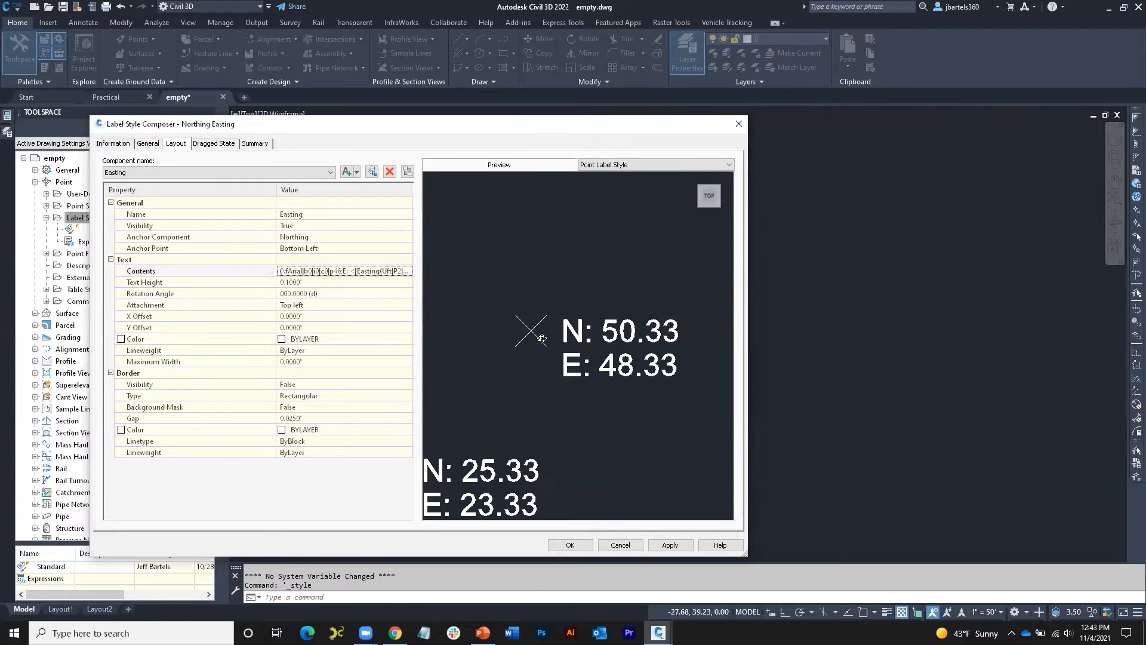
# Set the Northing component's anchor point to Top Right and save the label style
pyautogui.click(238, 171)
pyautogui.click(209, 180)
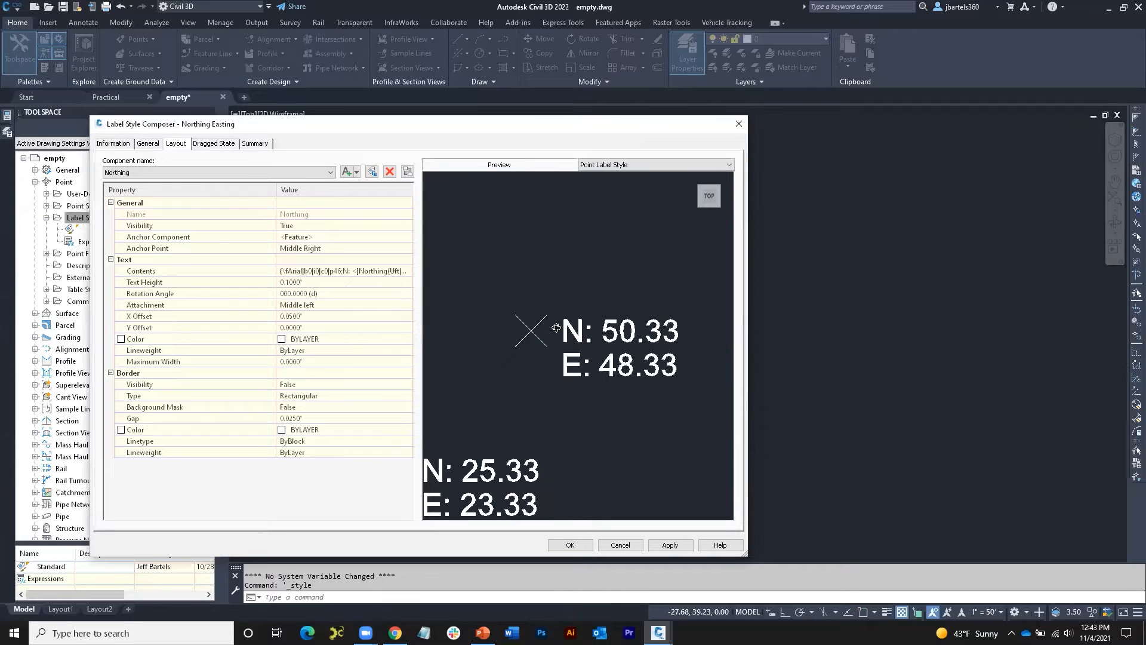
pyautogui.click(339, 246)
pyautogui.click(340, 249)
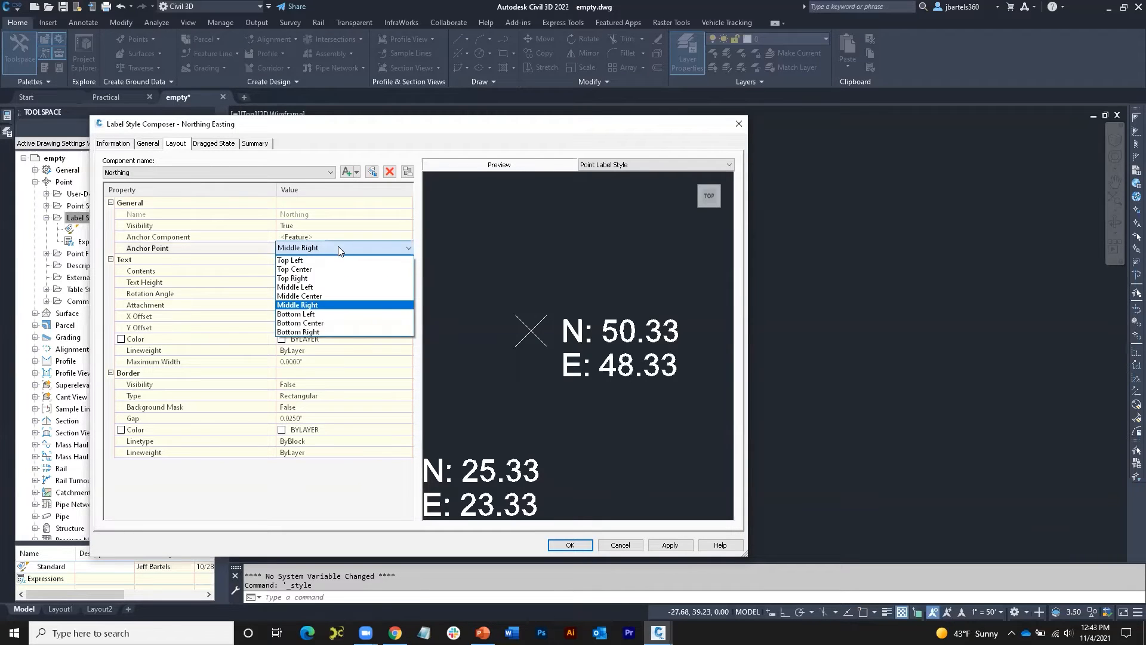
pyautogui.click(344, 277)
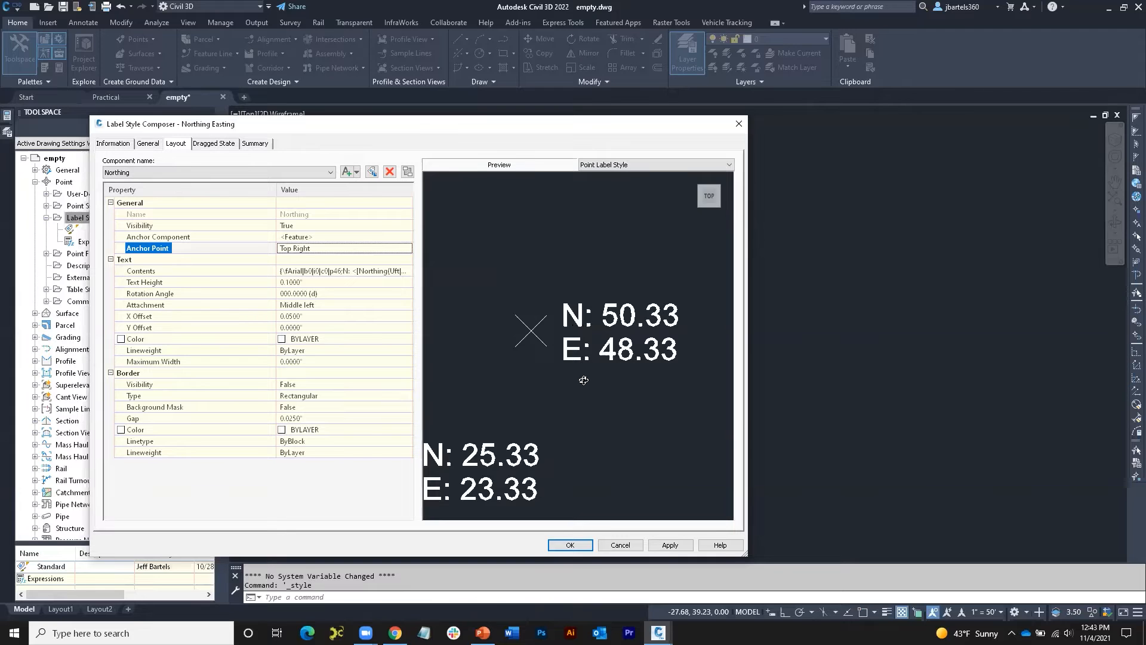
pyautogui.click(568, 544)
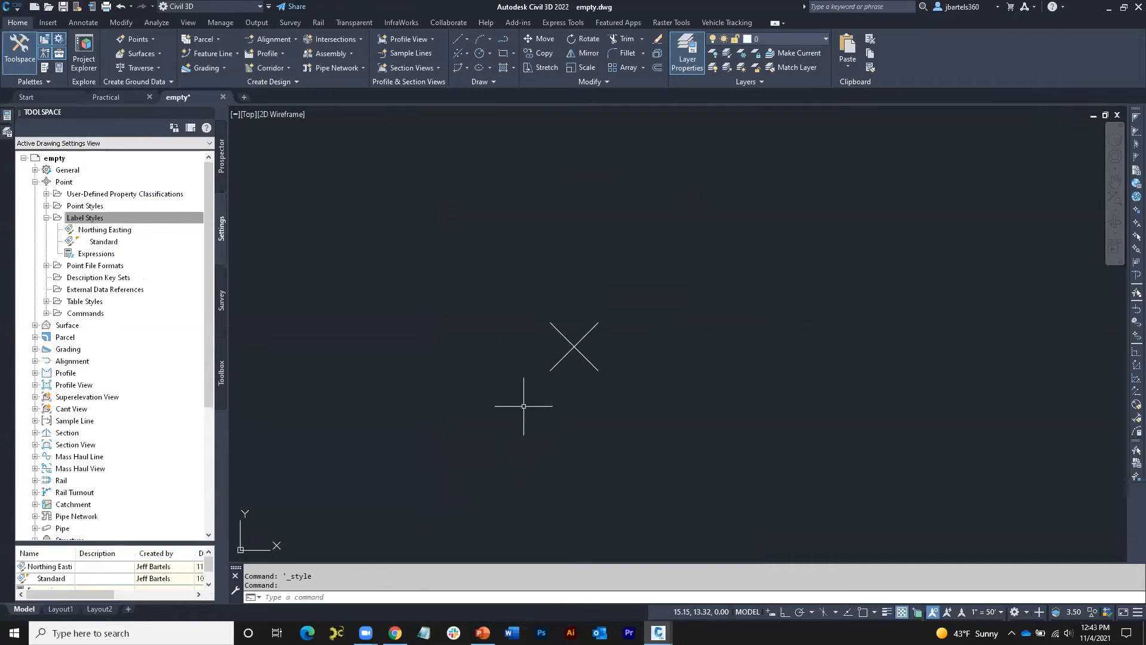
# Assign the Northing Easting point label style to the existing COGO point in the drawing
pyautogui.click(570, 317)
pyautogui.click(535, 340)
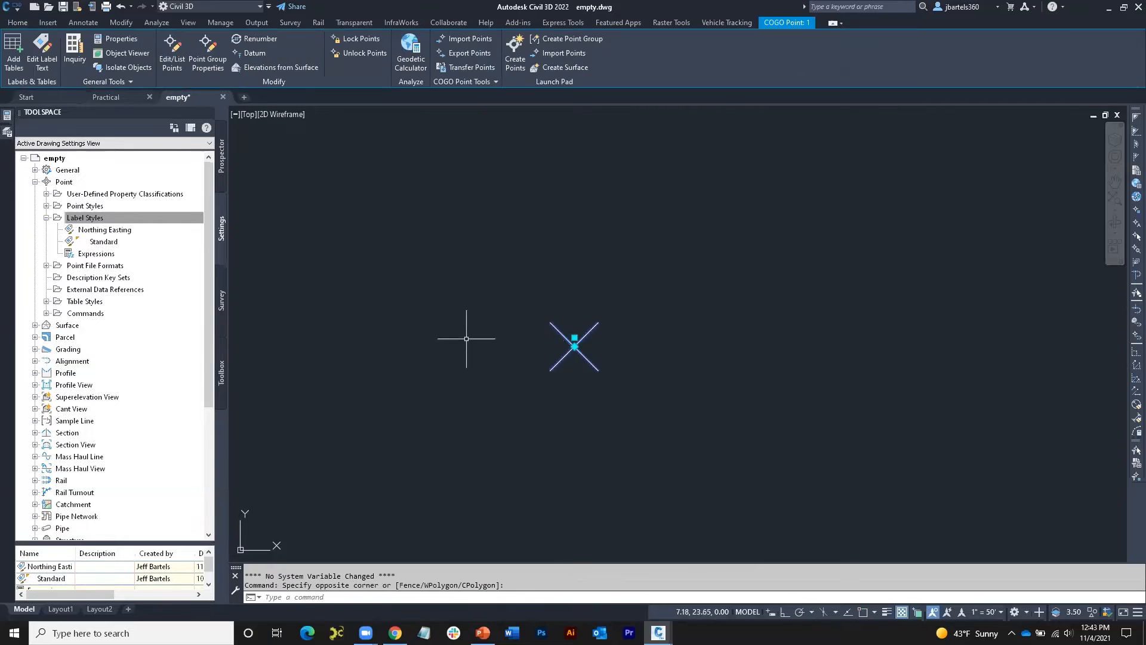
pyautogui.hotkey('ctrl', '1')
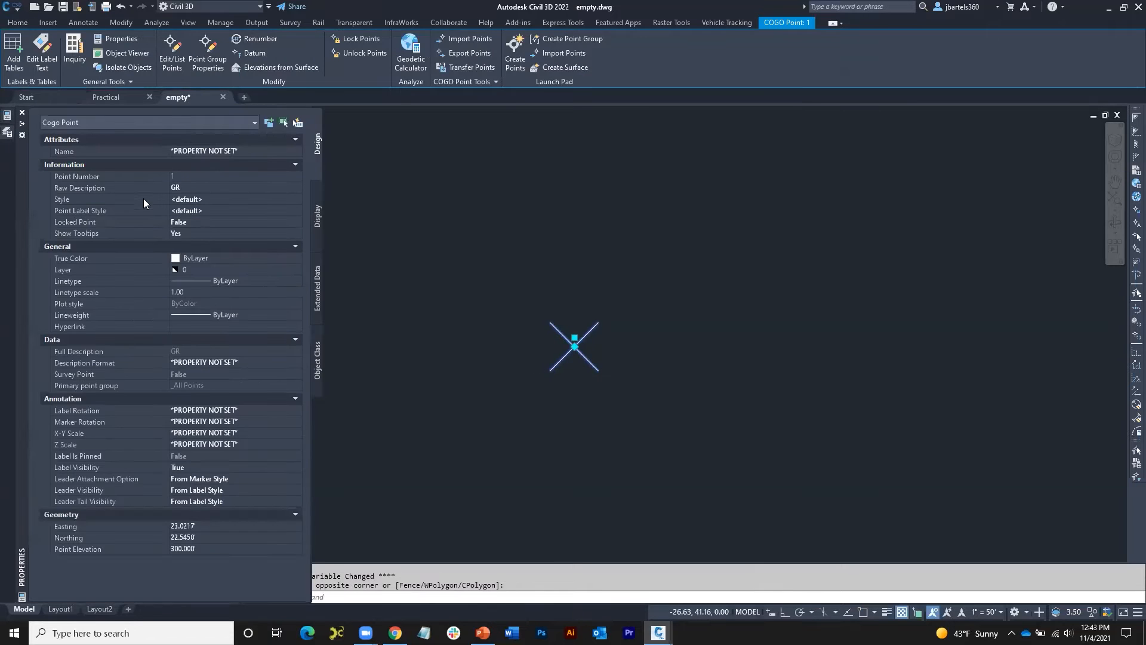
pyautogui.click(200, 209)
pyautogui.click(200, 210)
pyautogui.click(209, 221)
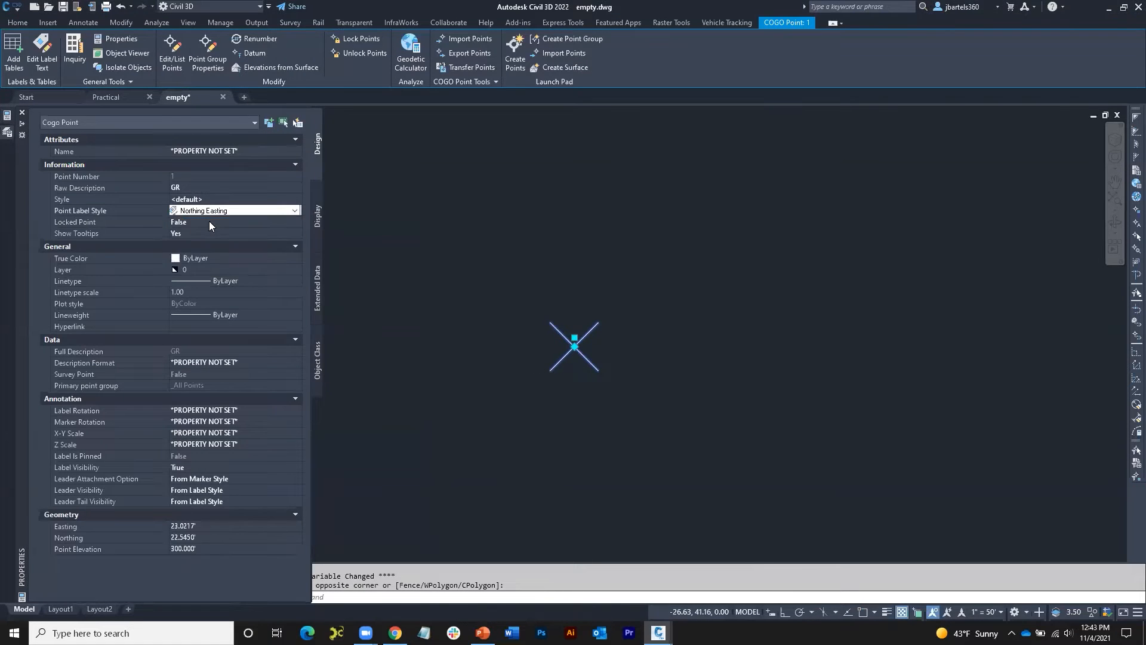
pyautogui.hotkey('ctrl', '1')
pyautogui.moveTo(538, 307); pyautogui.dragTo(428, 402, button='middle')
pyautogui.press('Escape')
pyautogui.press('Escape')
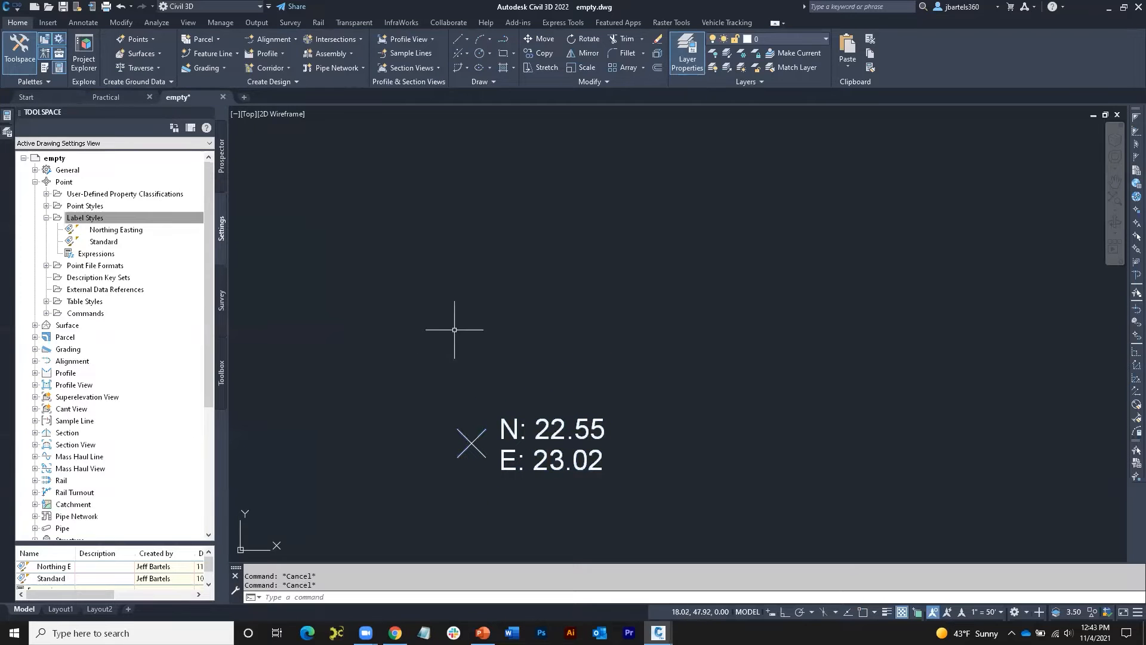
# Copy the labelled COGO point to two new locations, one up and across and one level with it, using the next point number for duplicates
pyautogui.click(539, 52)
pyautogui.click(462, 436)
pyautogui.press('Return')
pyautogui.click(429, 441)
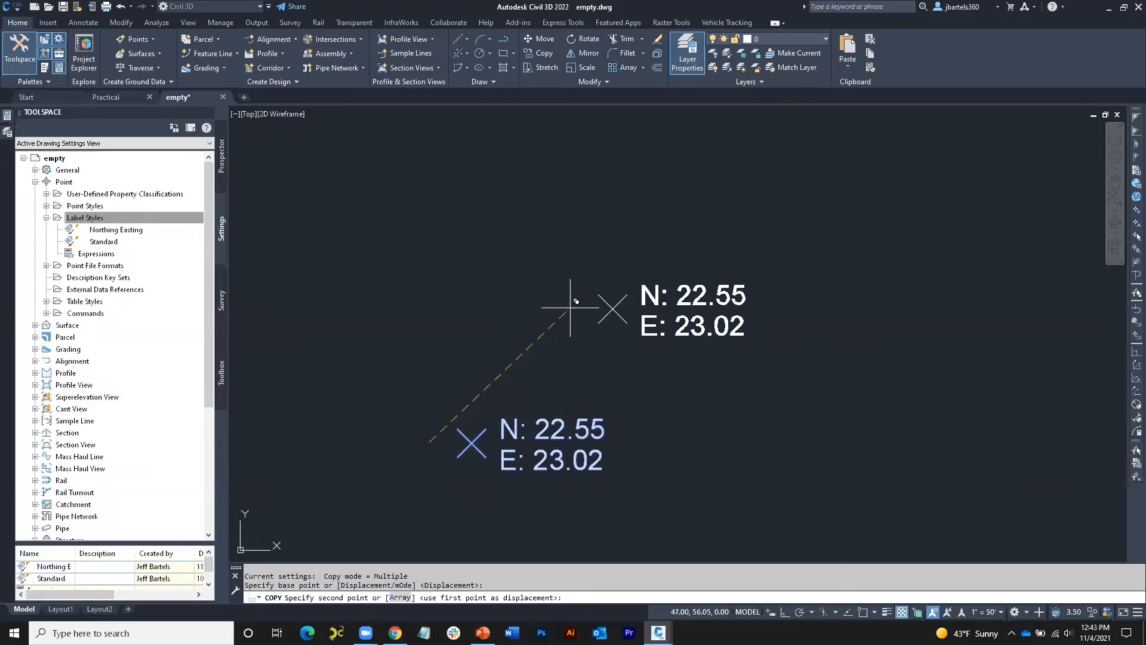
pyautogui.click(628, 289)
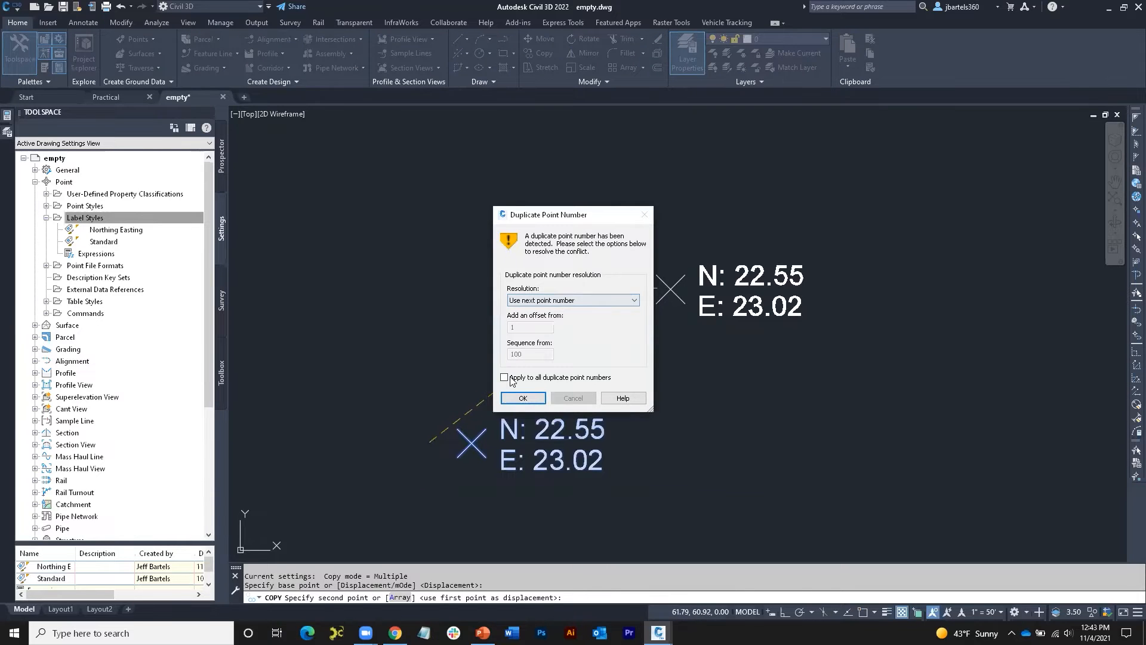
pyautogui.click(523, 398)
pyautogui.moveTo(602, 362); pyautogui.dragTo(473, 339, button='middle')
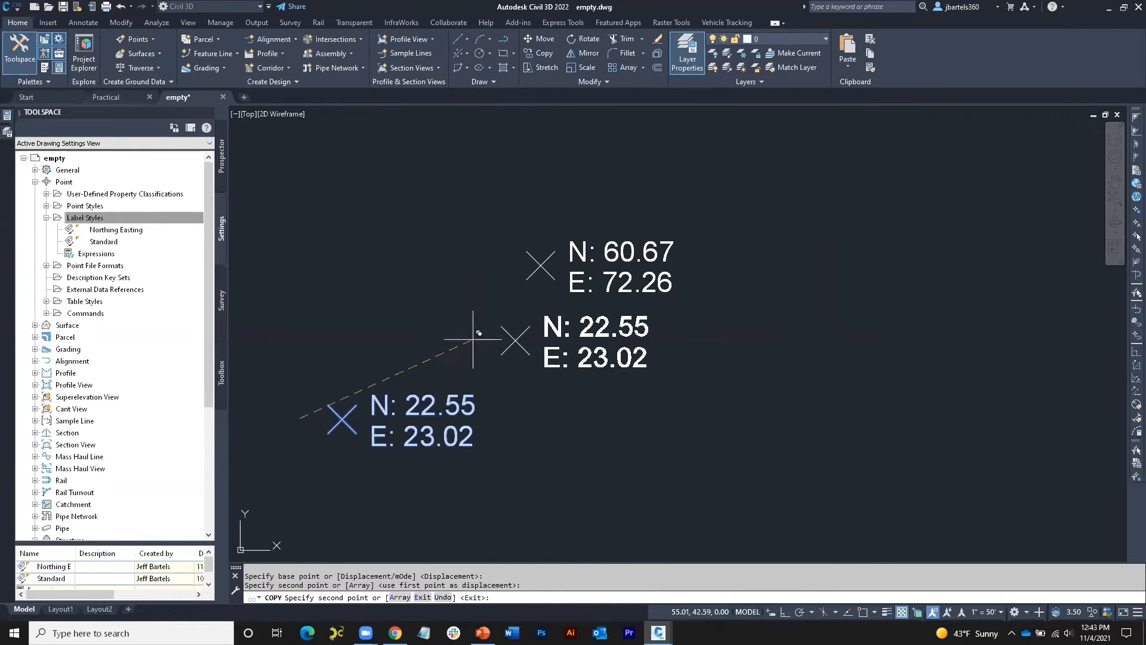
pyautogui.click(725, 415)
pyautogui.press('Escape')
pyautogui.press('Escape')
pyautogui.moveTo(540, 375); pyautogui.dragTo(601, 389, button='middle')
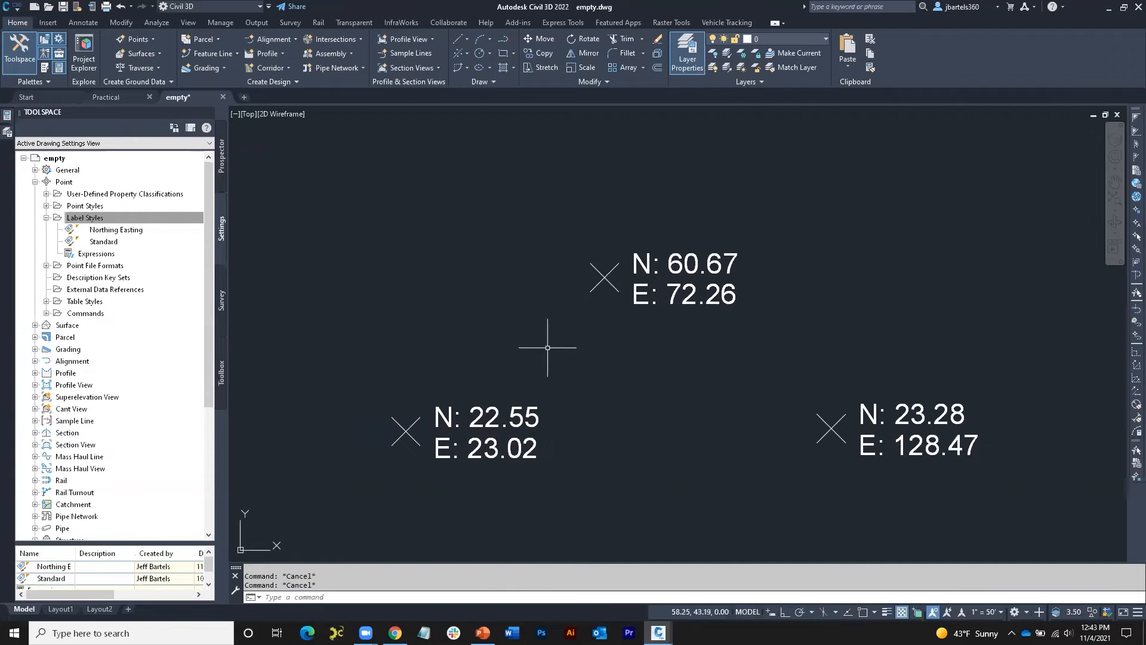
pyautogui.moveTo(548, 347); pyautogui.dragTo(567, 351, button='middle')
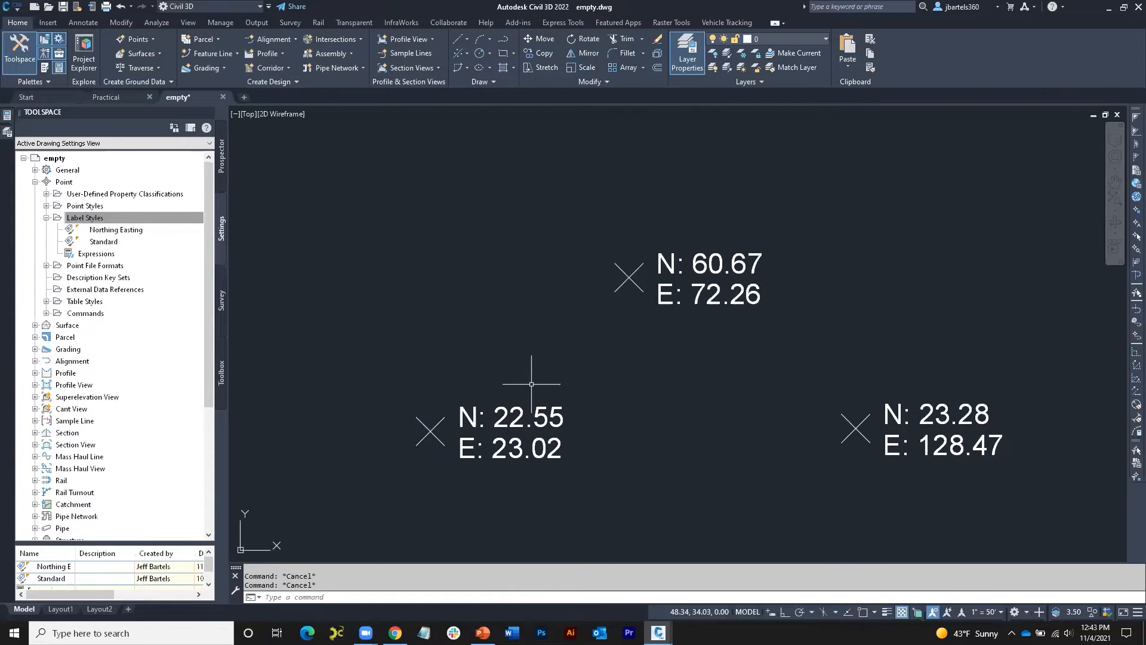
# Open the Northing Easting point label style for editing and set the Northing component's border visibility to True
pyautogui.click(117, 218)
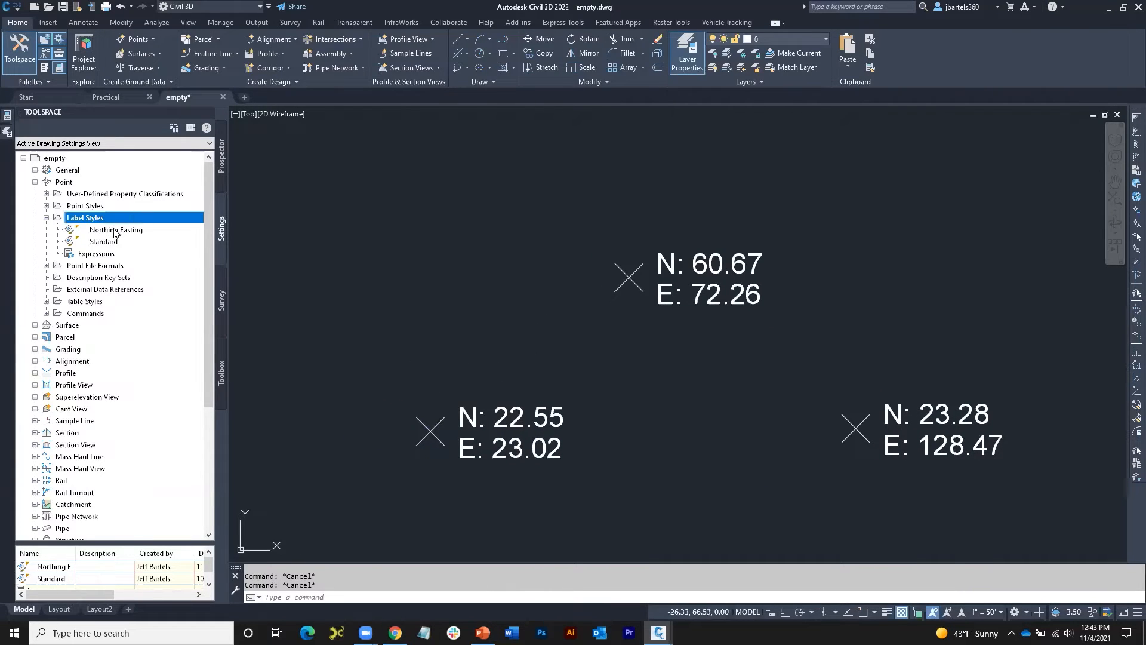
pyautogui.rightClick(109, 229)
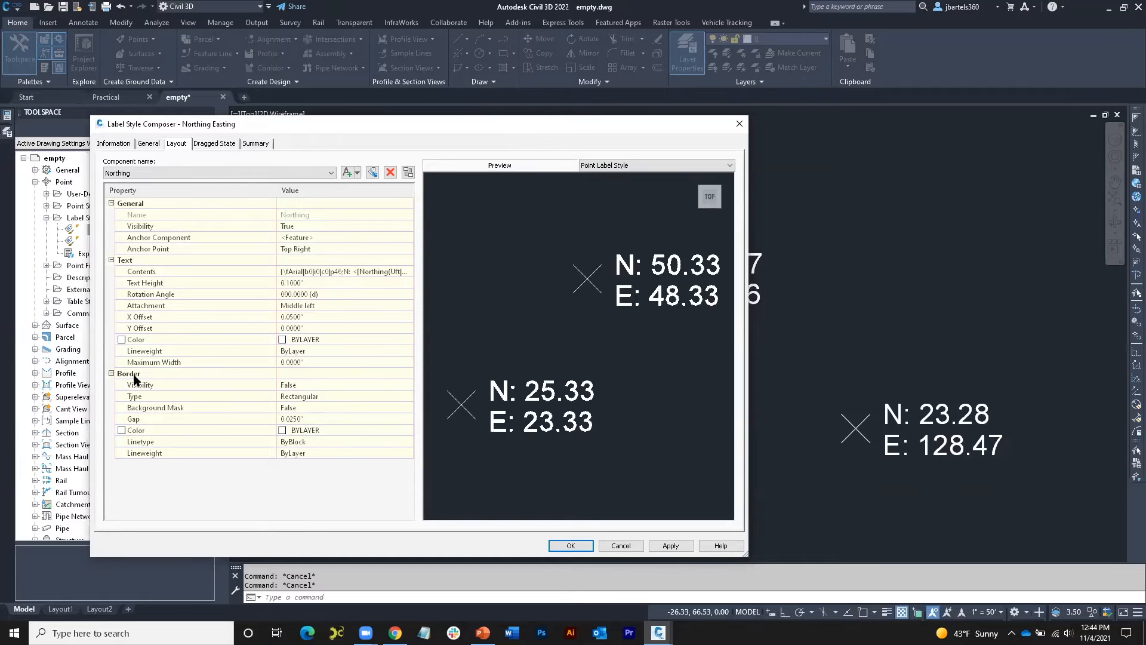
pyautogui.click(300, 384)
pyautogui.click(298, 388)
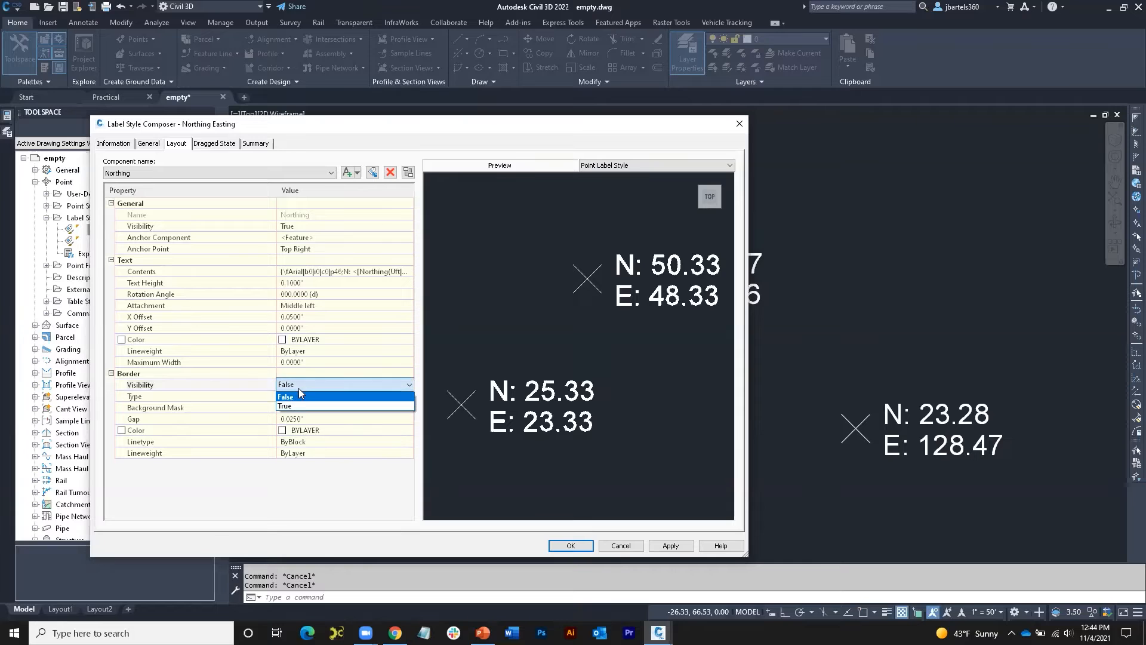
pyautogui.click(302, 408)
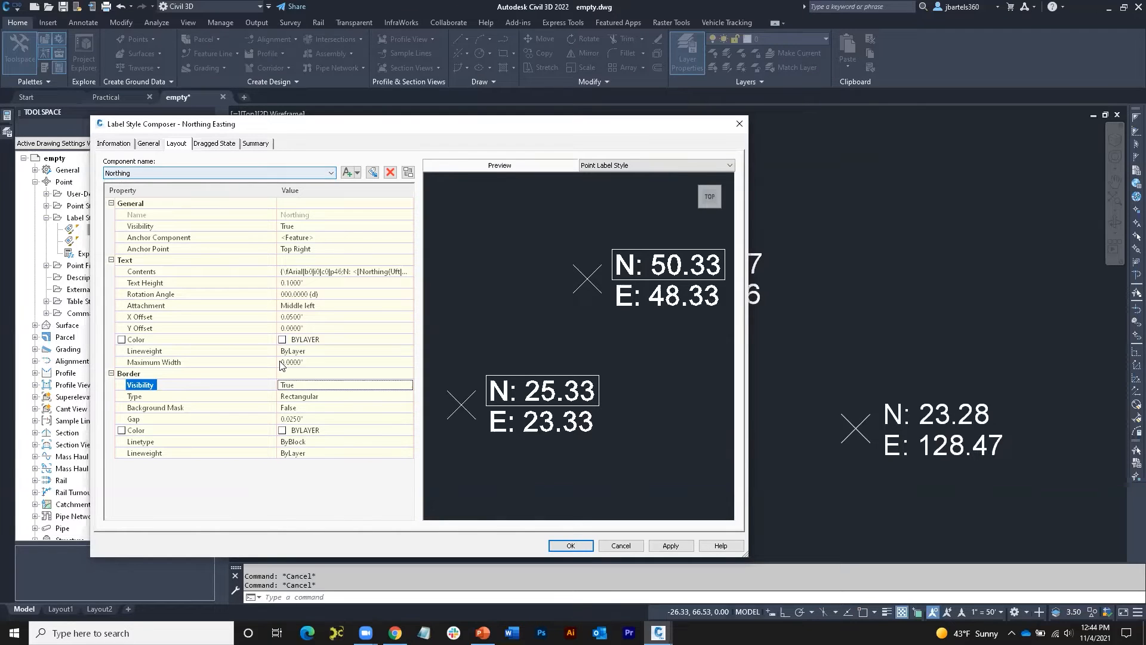
# Try the Rounded Rectangular and Circular border types on the Northing component, restore Rectangular and set the border visibility to False
pyautogui.click(322, 396)
pyautogui.click(320, 396)
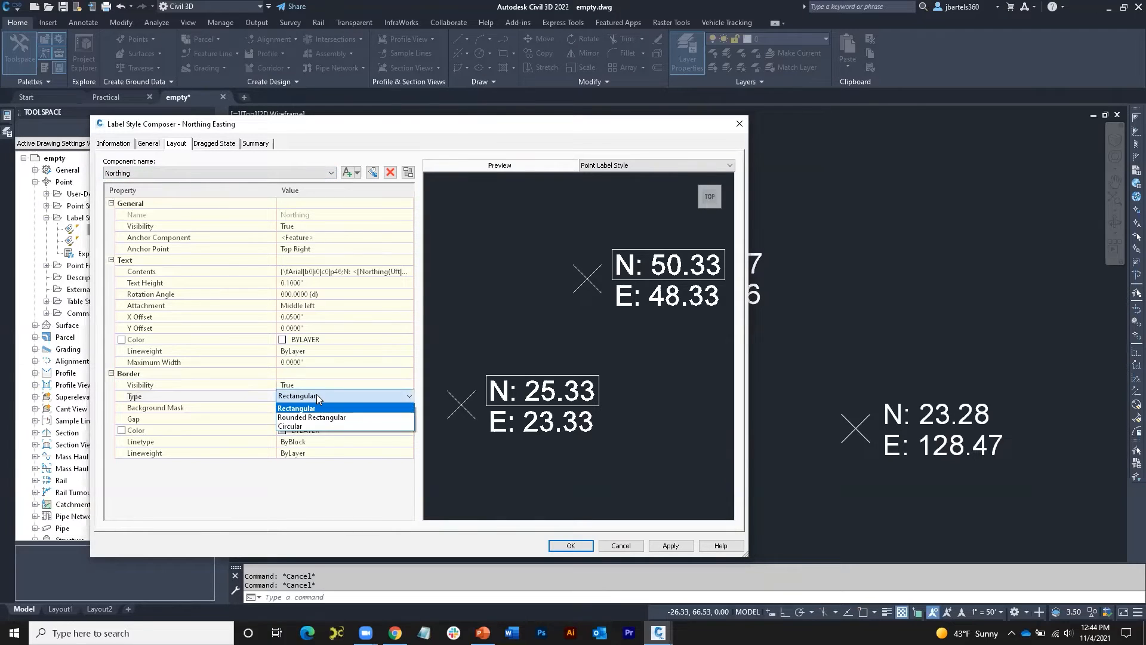
pyautogui.click(330, 417)
pyautogui.click(329, 396)
pyautogui.click(330, 397)
pyautogui.click(320, 425)
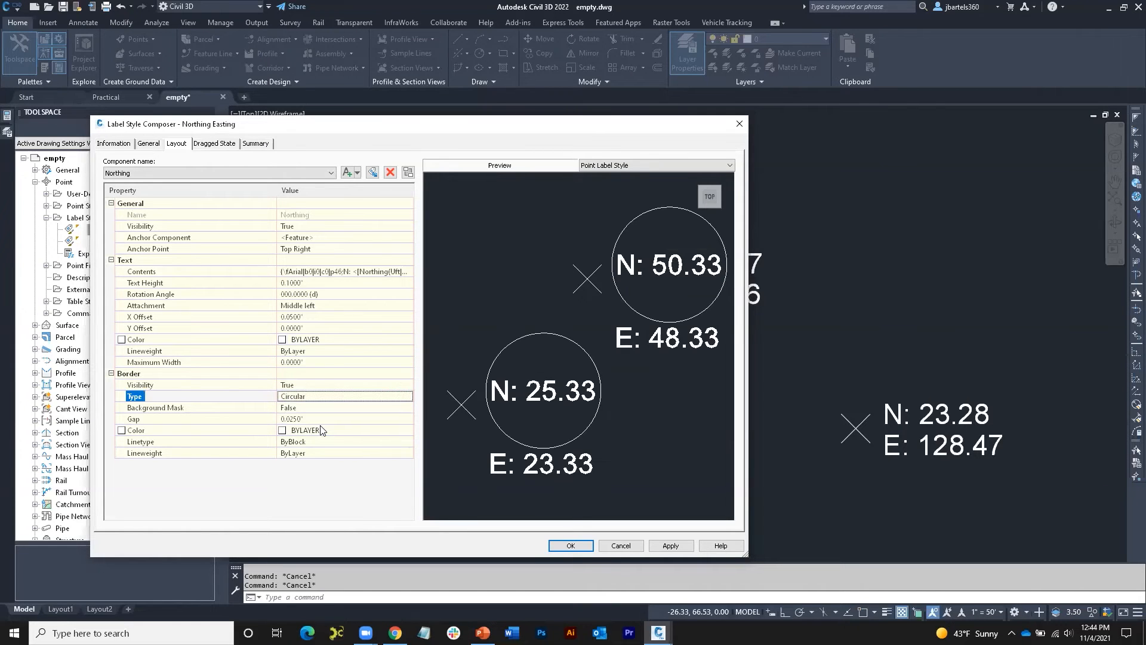
pyautogui.click(311, 398)
pyautogui.click(309, 397)
pyautogui.click(310, 409)
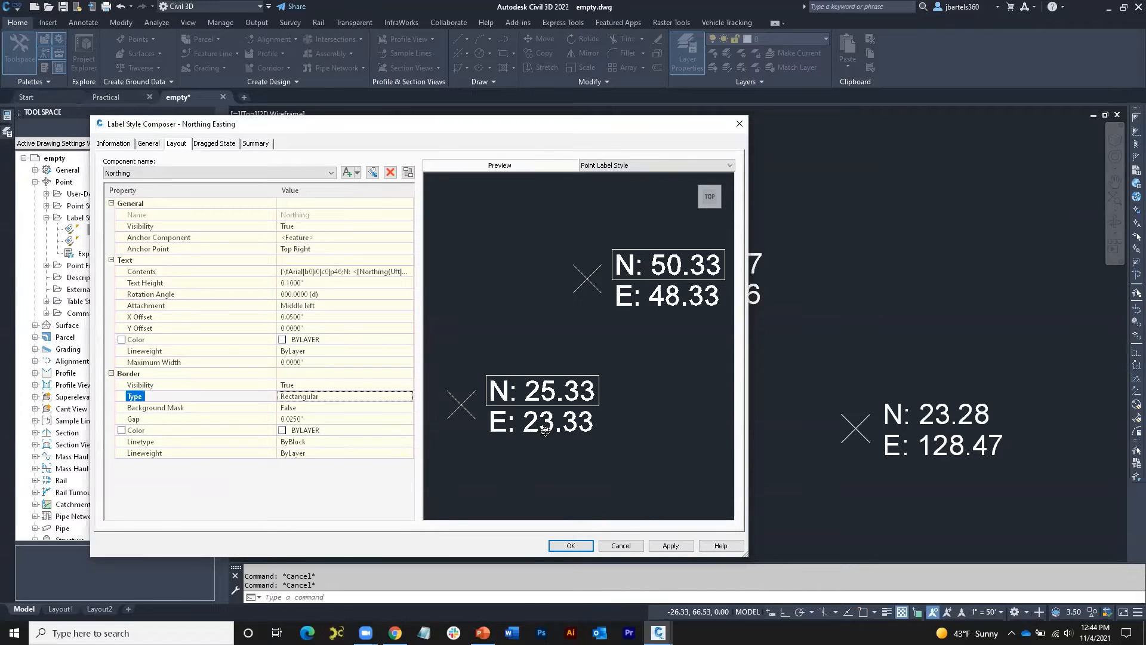
pyautogui.click(315, 386)
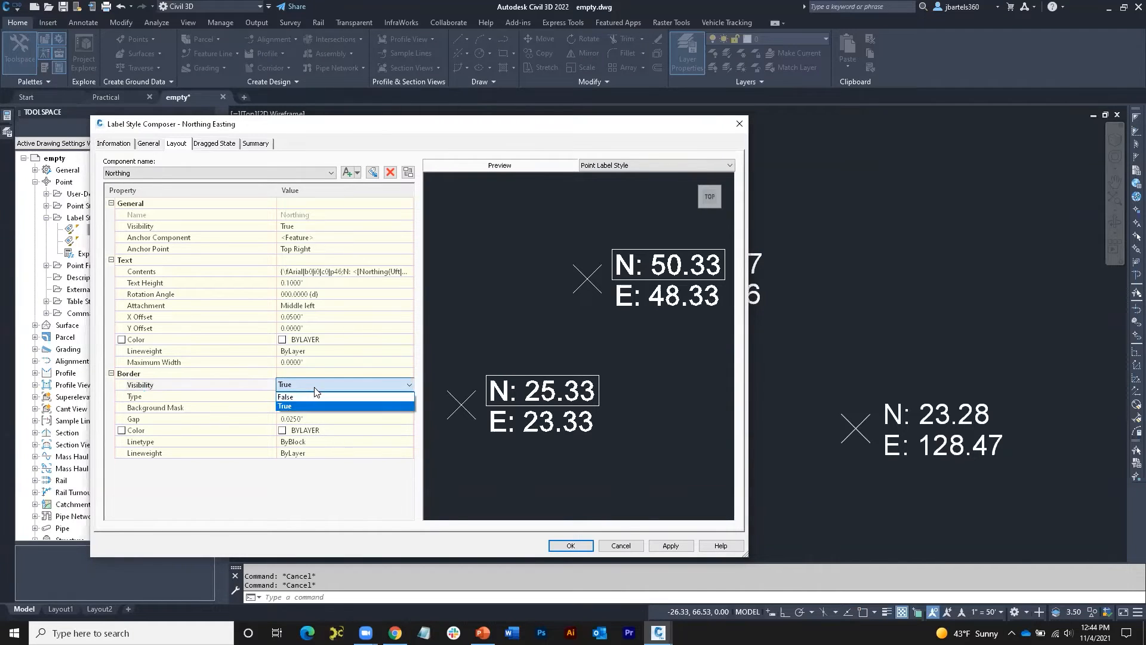
pyautogui.click(315, 397)
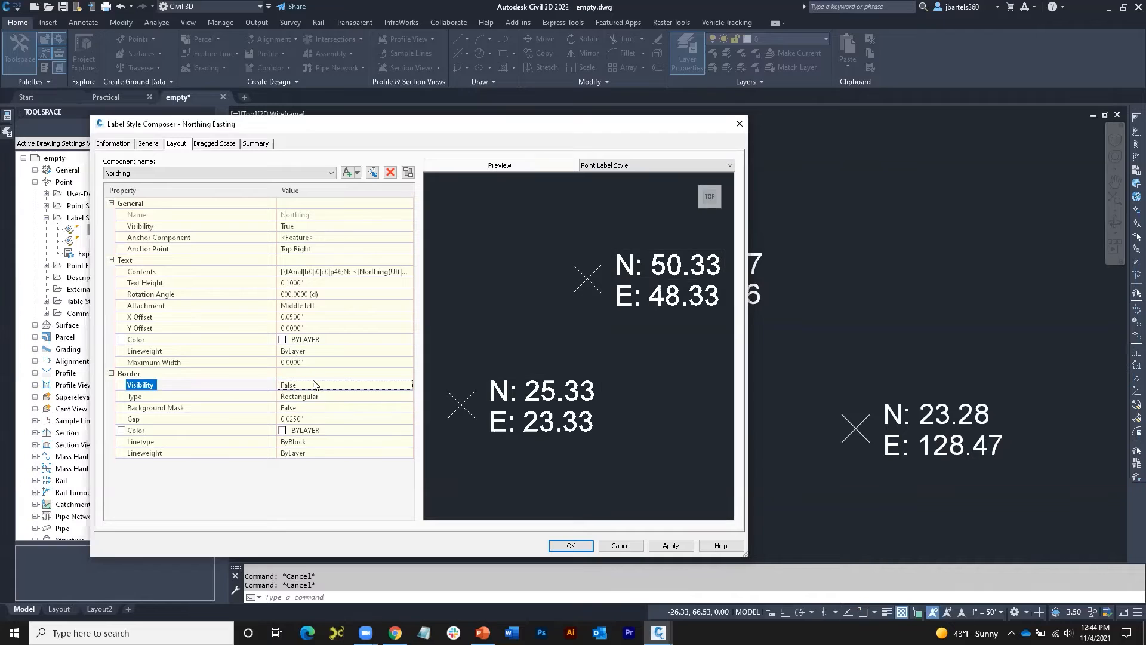
# Delete the Easting component from the label style and rename the Northing component as Northing Easting
pyautogui.click(321, 174)
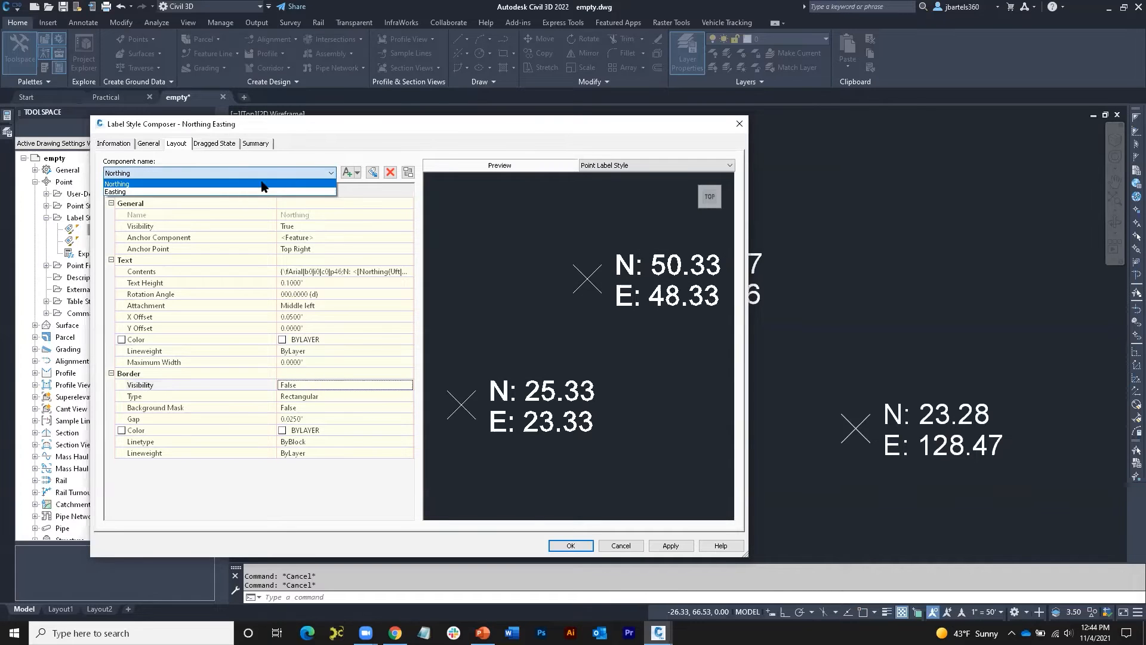
pyautogui.click(217, 192)
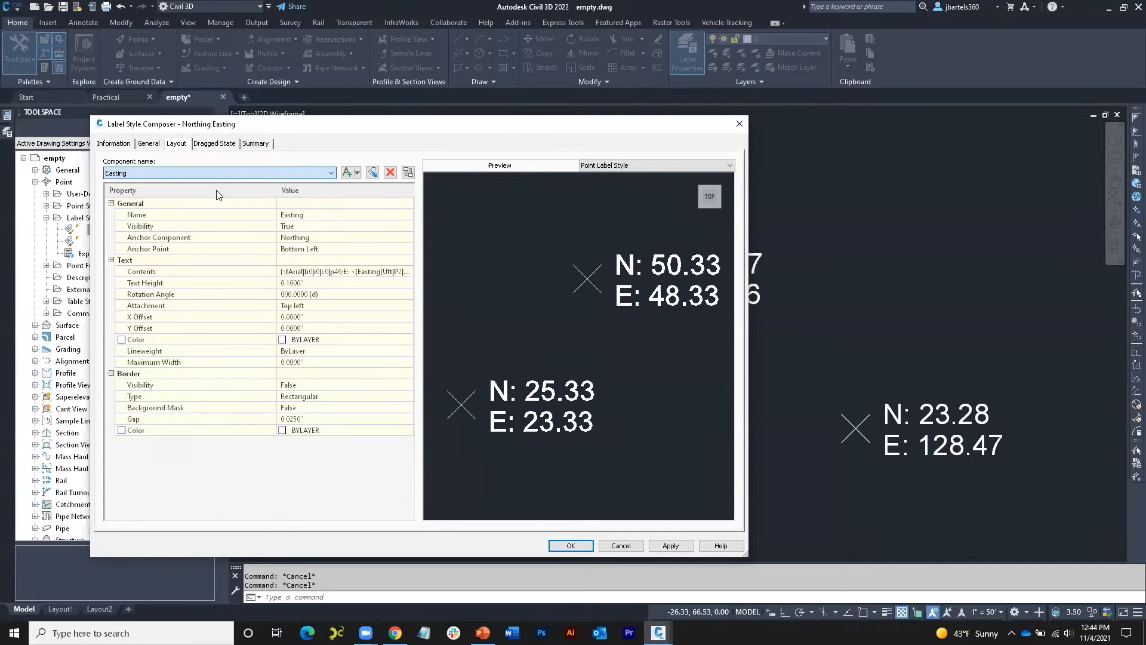
pyautogui.click(390, 172)
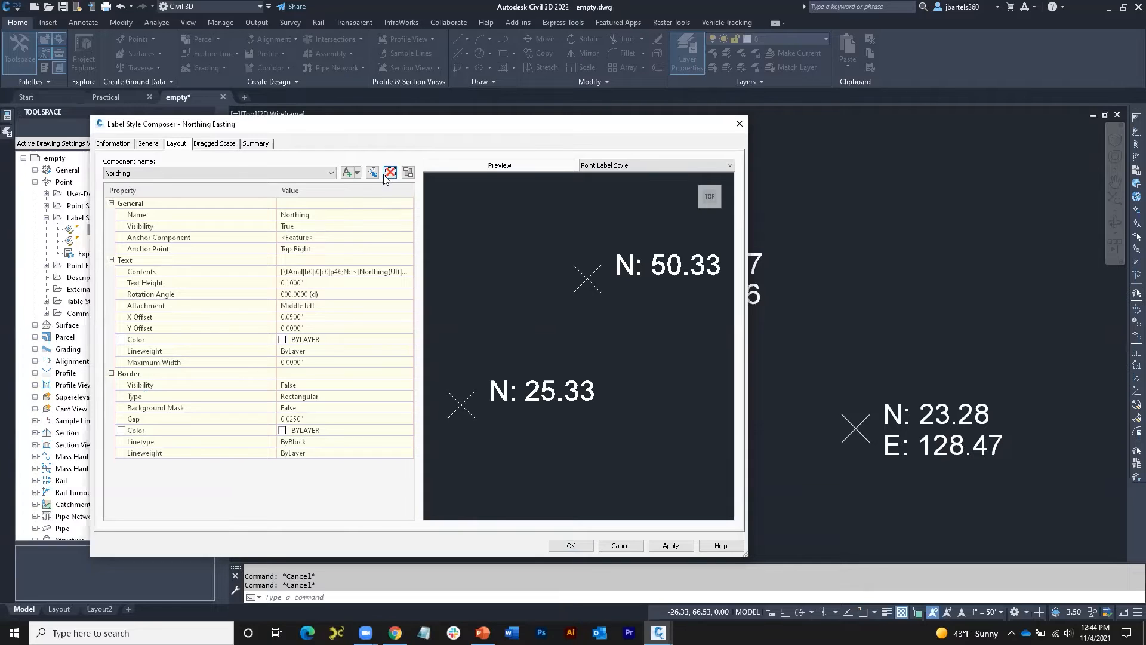
pyautogui.click(319, 215)
pyautogui.click(324, 214)
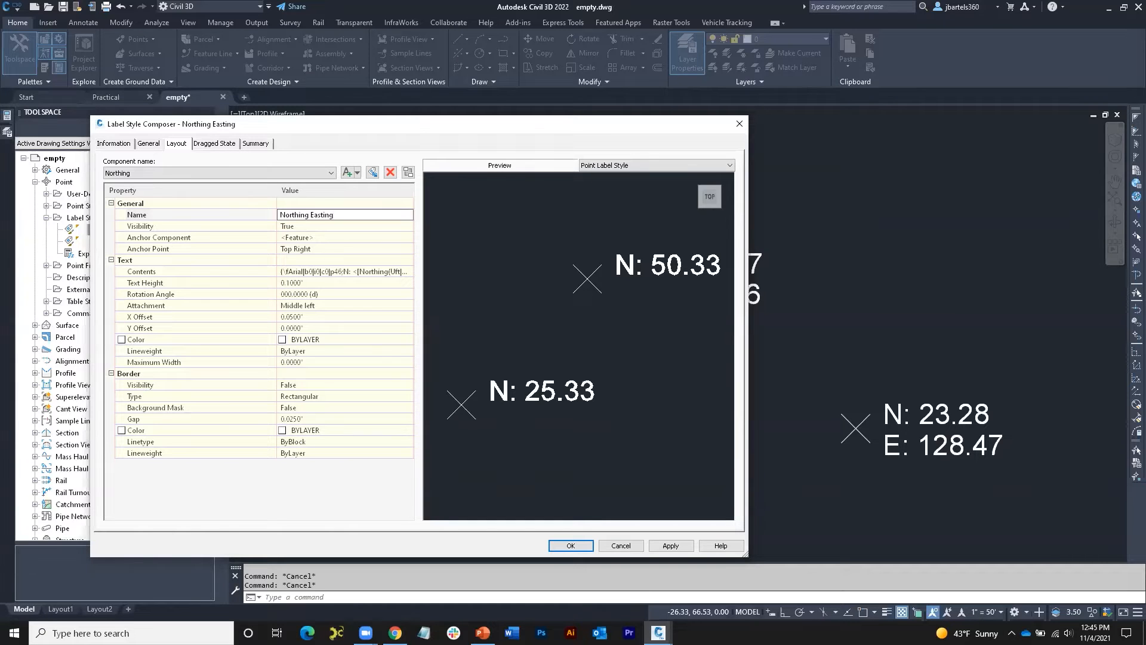
# Add a second line to the component's contents with the prefix "E: " and the Easting property at 0.01 precision
pyautogui.click(346, 272)
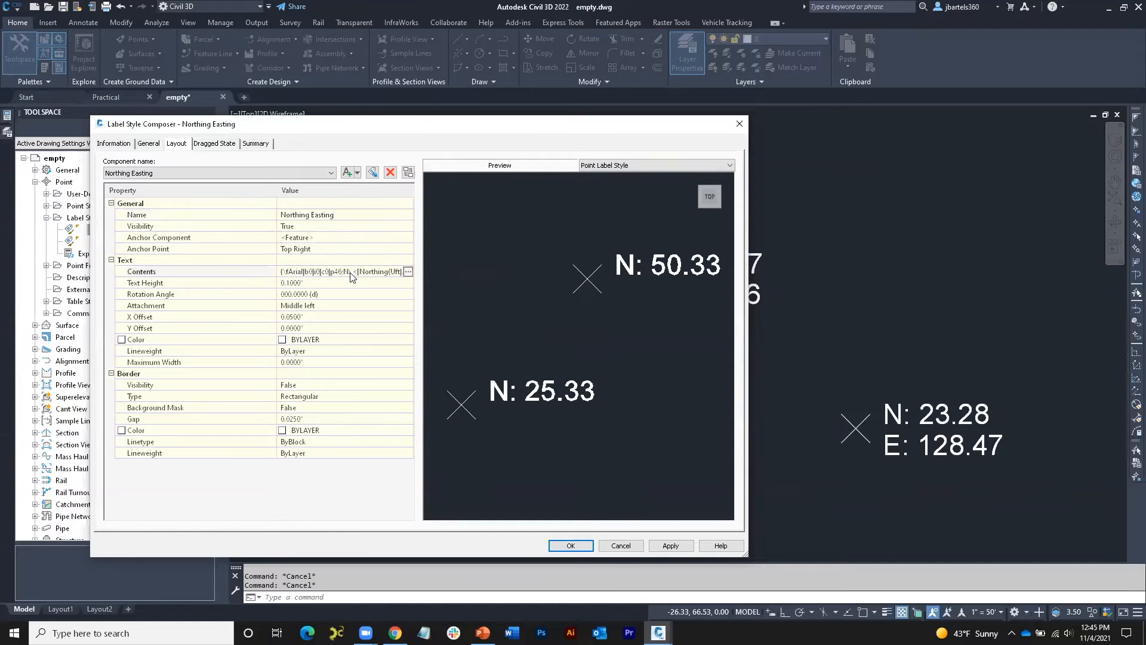
pyautogui.click(408, 272)
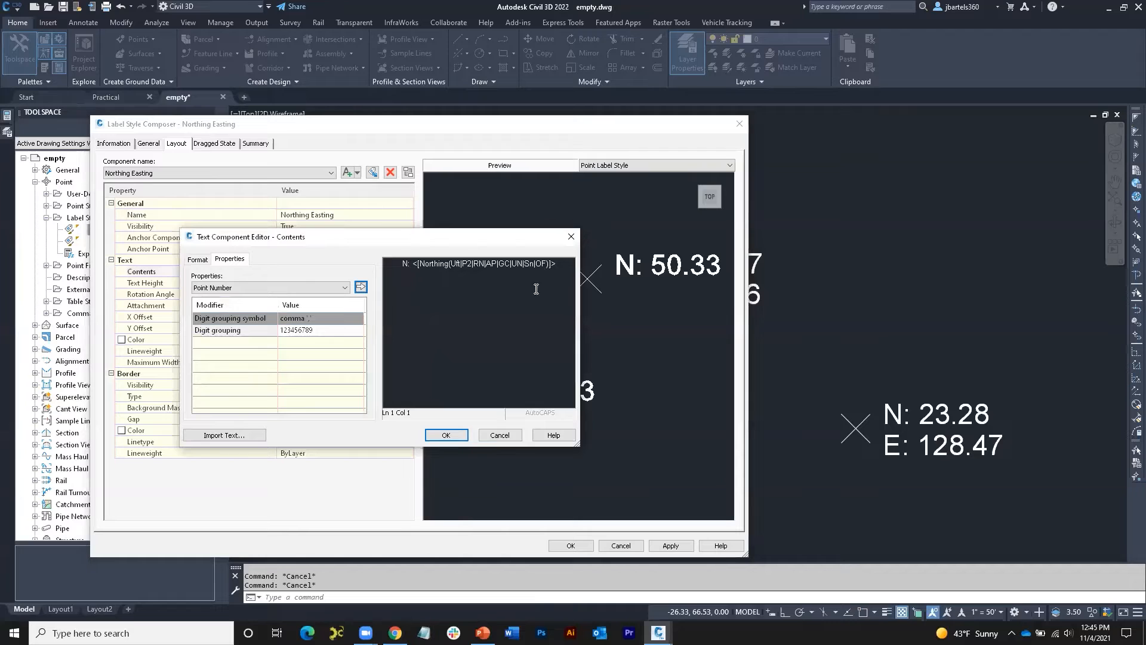
pyautogui.click(565, 265)
pyautogui.click(349, 286)
pyautogui.click(256, 311)
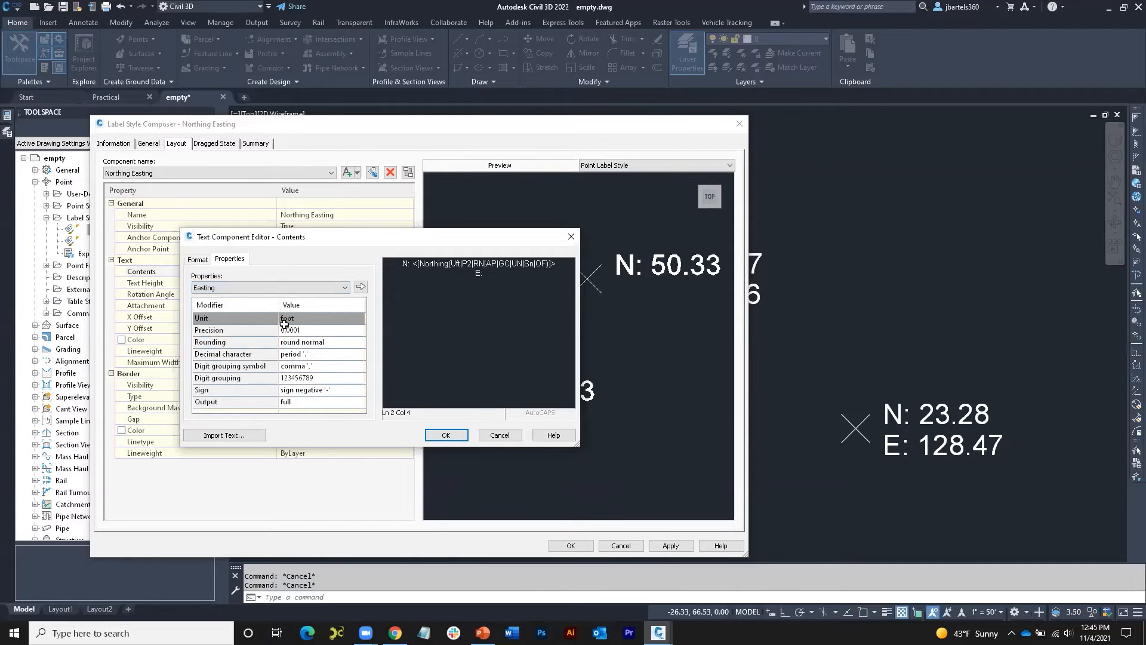
pyautogui.click(292, 331)
pyautogui.click(292, 329)
pyautogui.click(319, 357)
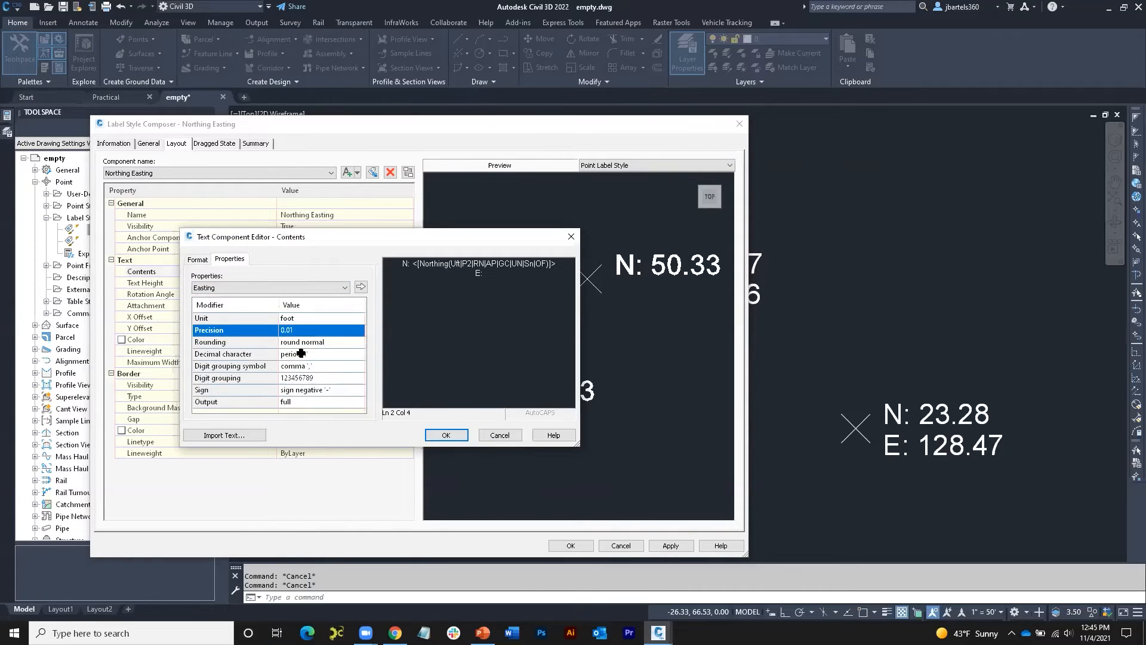
pyautogui.click(360, 288)
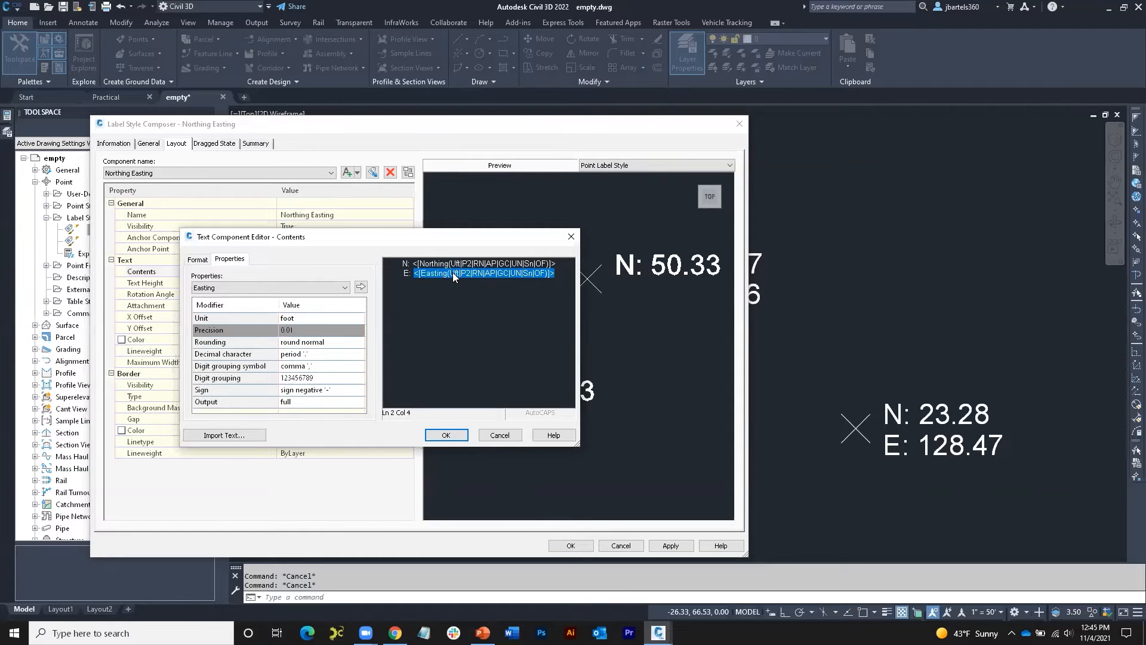
# Set the justification of both text lines in the component's contents to Left
pyautogui.click(197, 260)
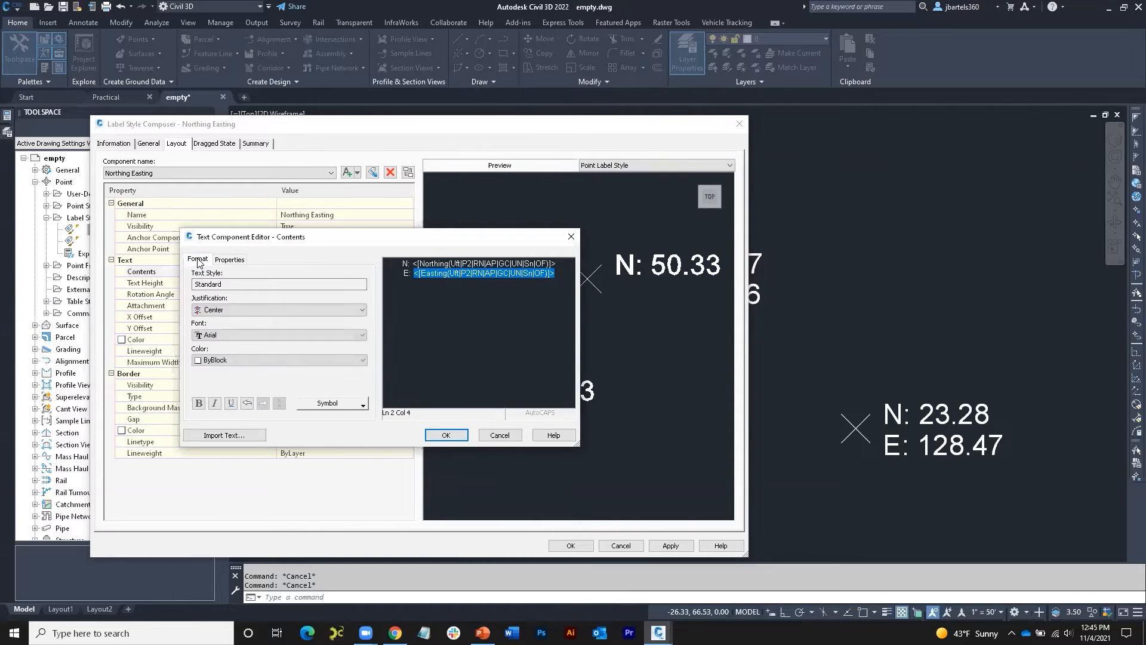
pyautogui.click(211, 311)
pyautogui.click(209, 322)
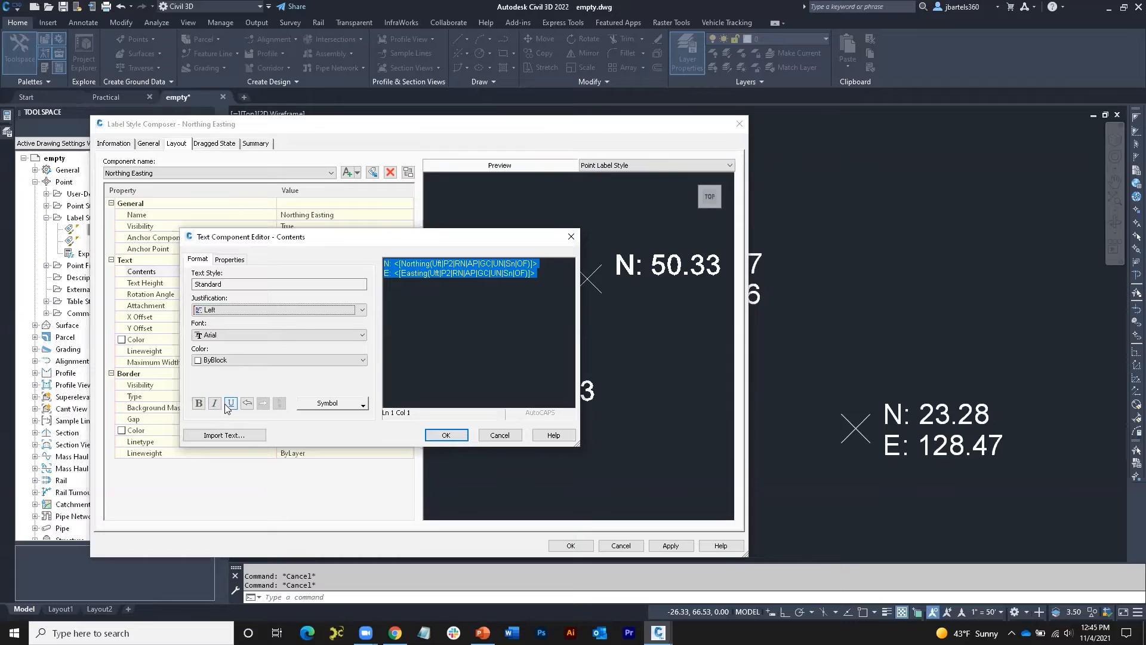
pyautogui.click(535, 291)
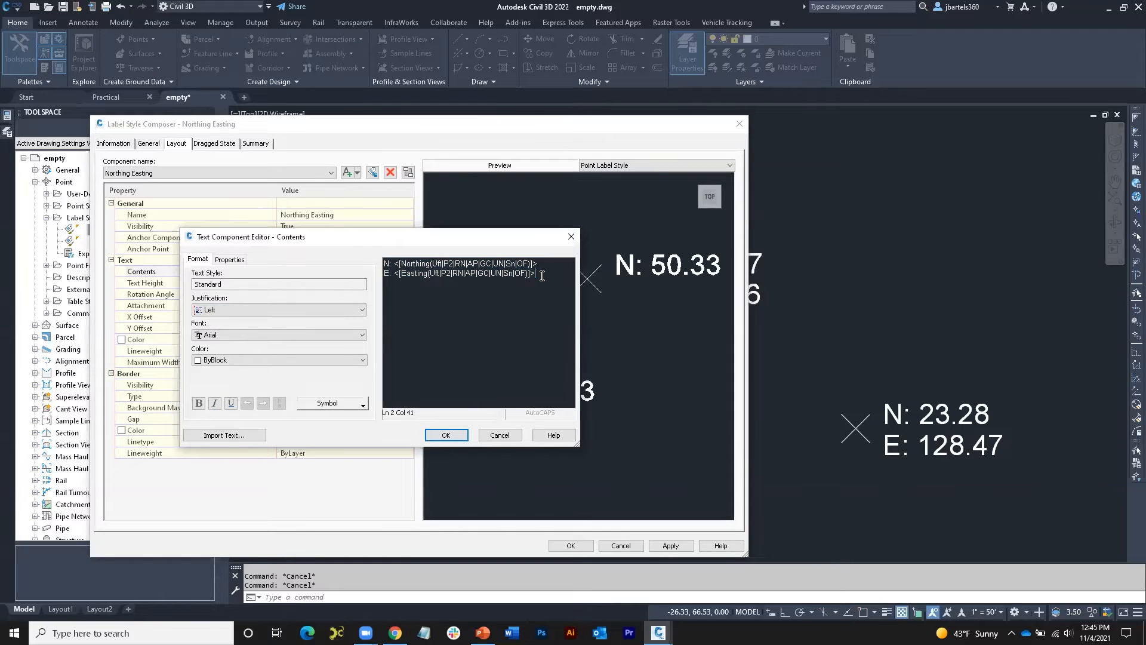
# Examine the symbols available for label text, including the RomanS characters in the Character Map, without inserting any
pyautogui.click(363, 404)
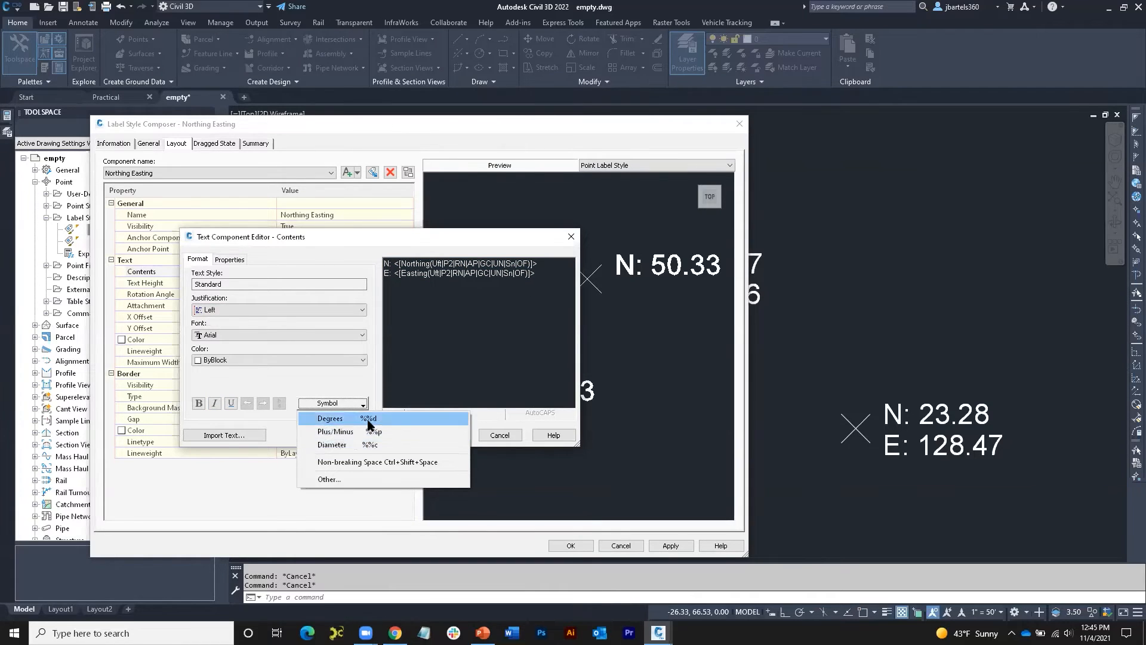
pyautogui.click(336, 479)
pyautogui.click(236, 70)
pyautogui.click(234, 70)
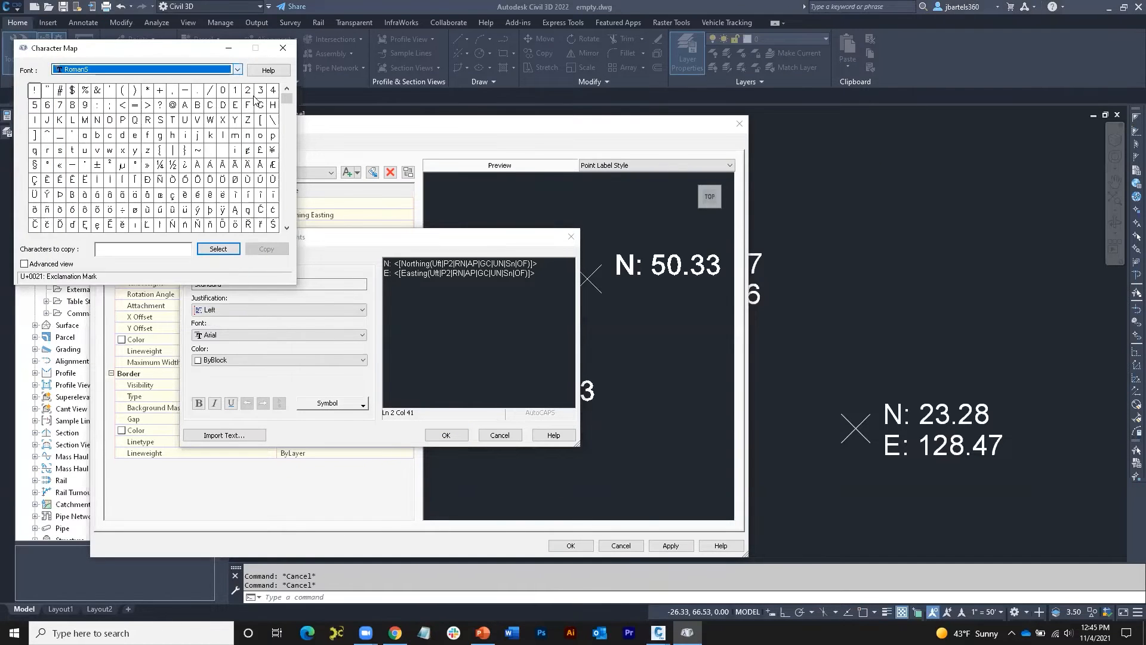
pyautogui.moveTo(289, 107); pyautogui.dragTo(292, 154)
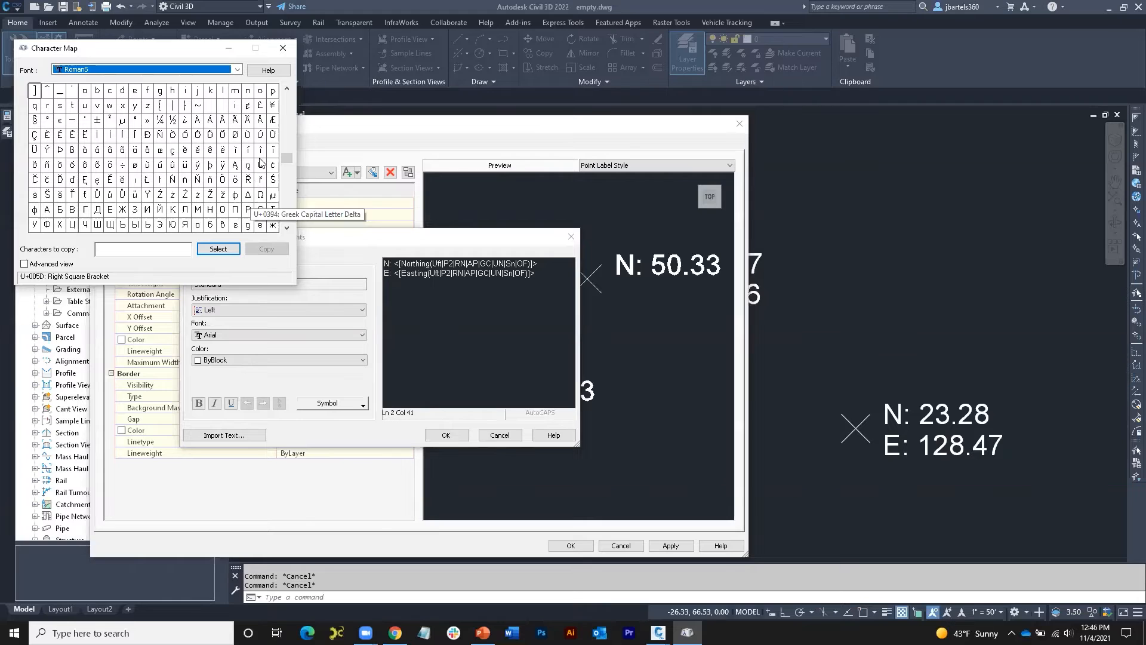
pyautogui.click(283, 47)
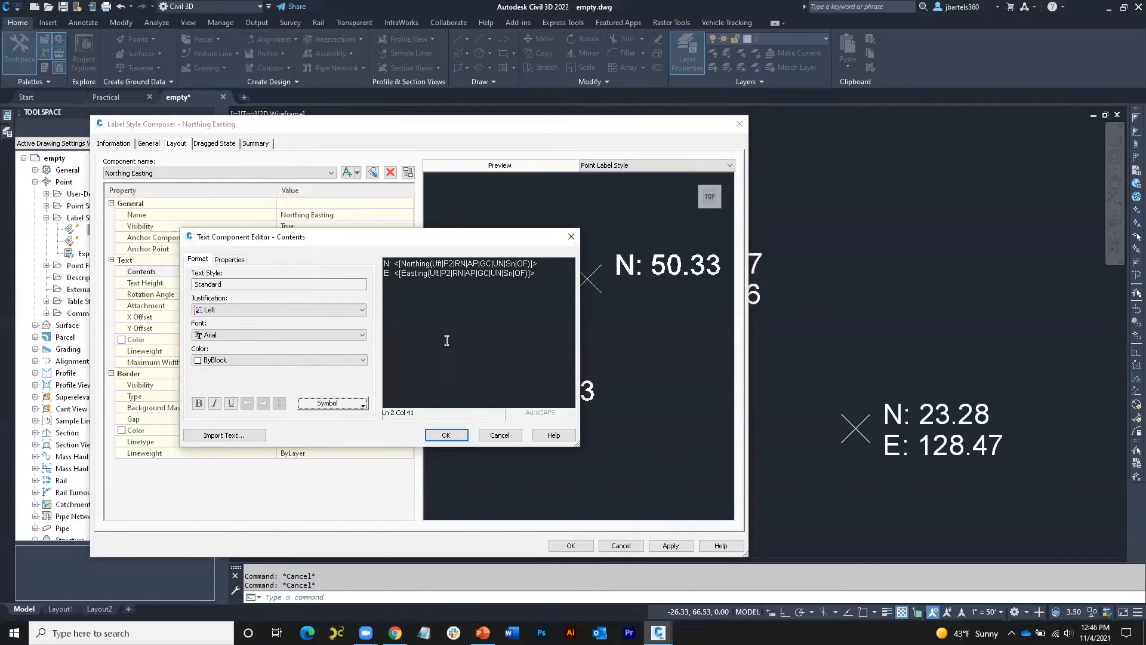
# Accept the two-line contents and set the component's anchor point to Middle Right
pyautogui.click(445, 435)
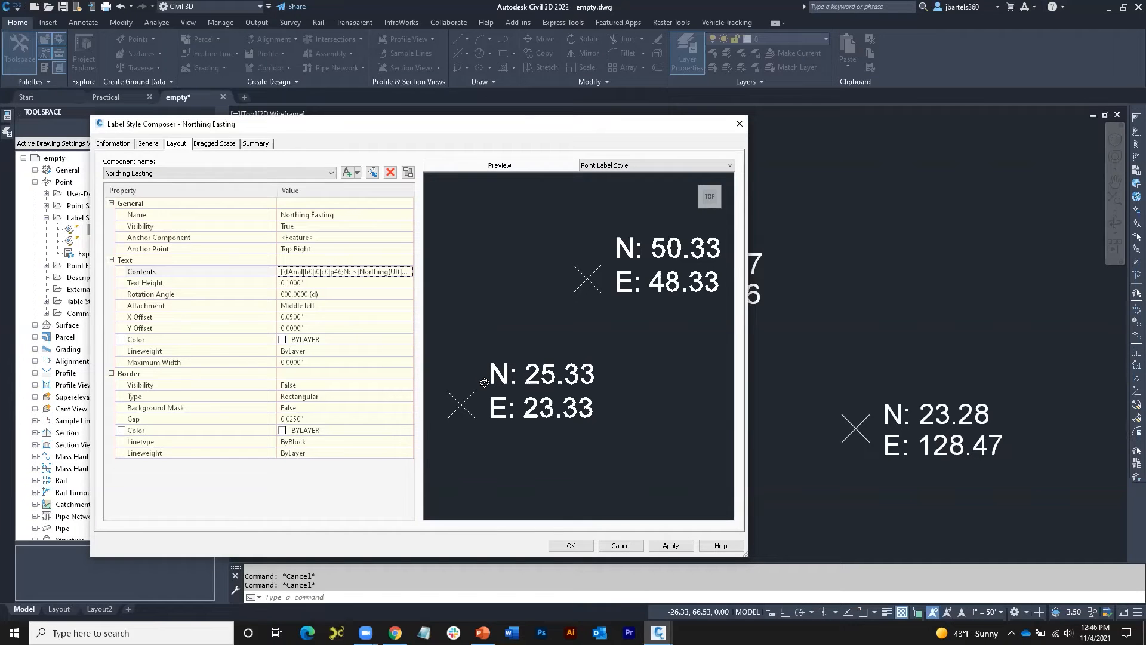
pyautogui.click(371, 249)
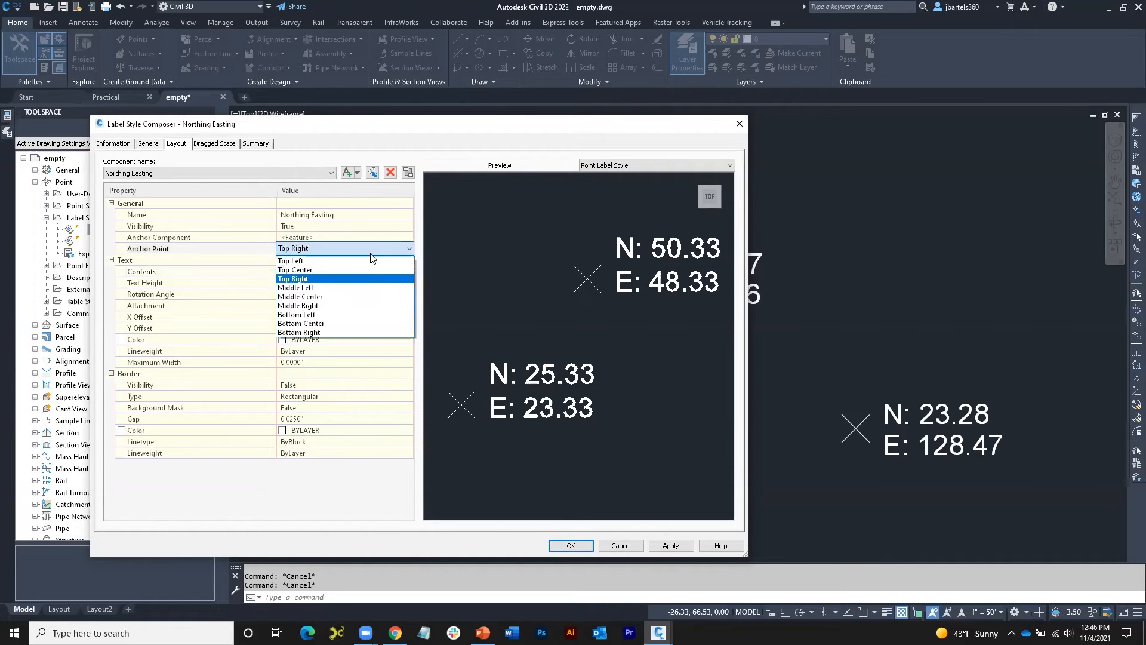
pyautogui.click(373, 305)
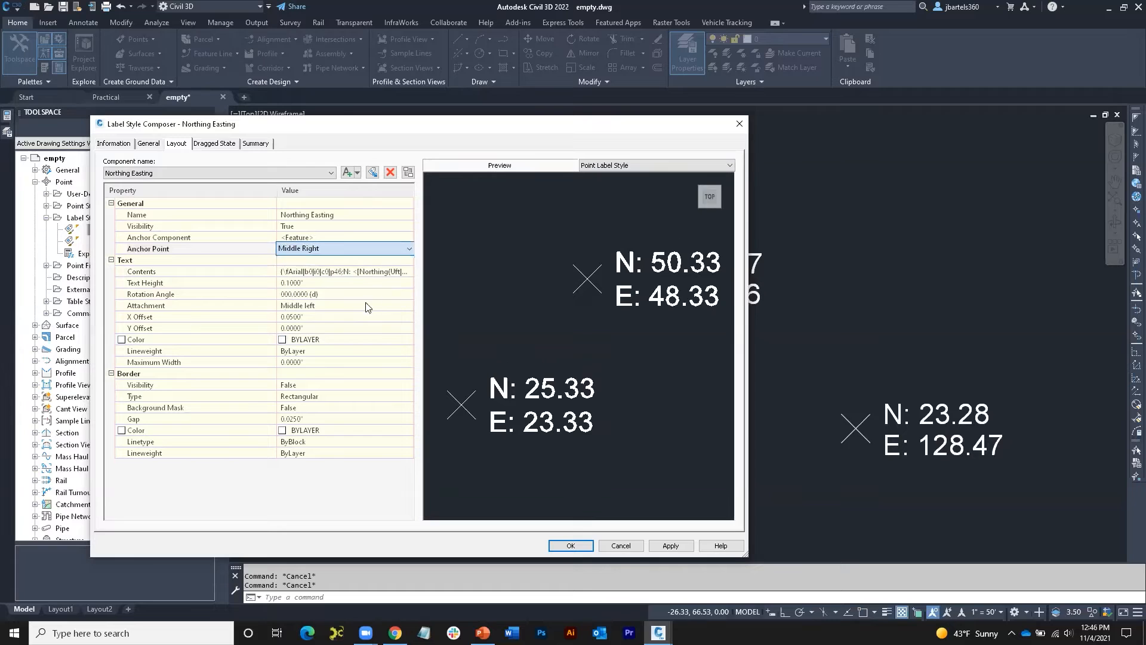
# Set the Northing Easting component's border visibility to True and its border type to Rounded Rectangular
pyautogui.click(322, 385)
pyautogui.click(321, 406)
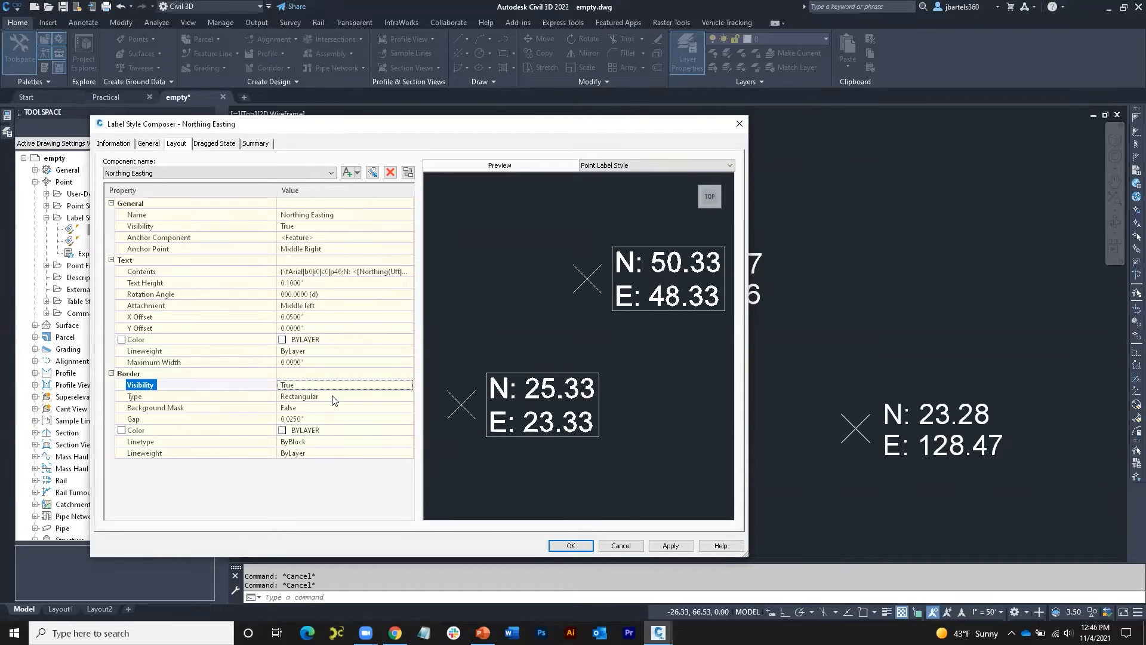
pyautogui.click(332, 396)
pyautogui.click(332, 396)
pyautogui.click(333, 418)
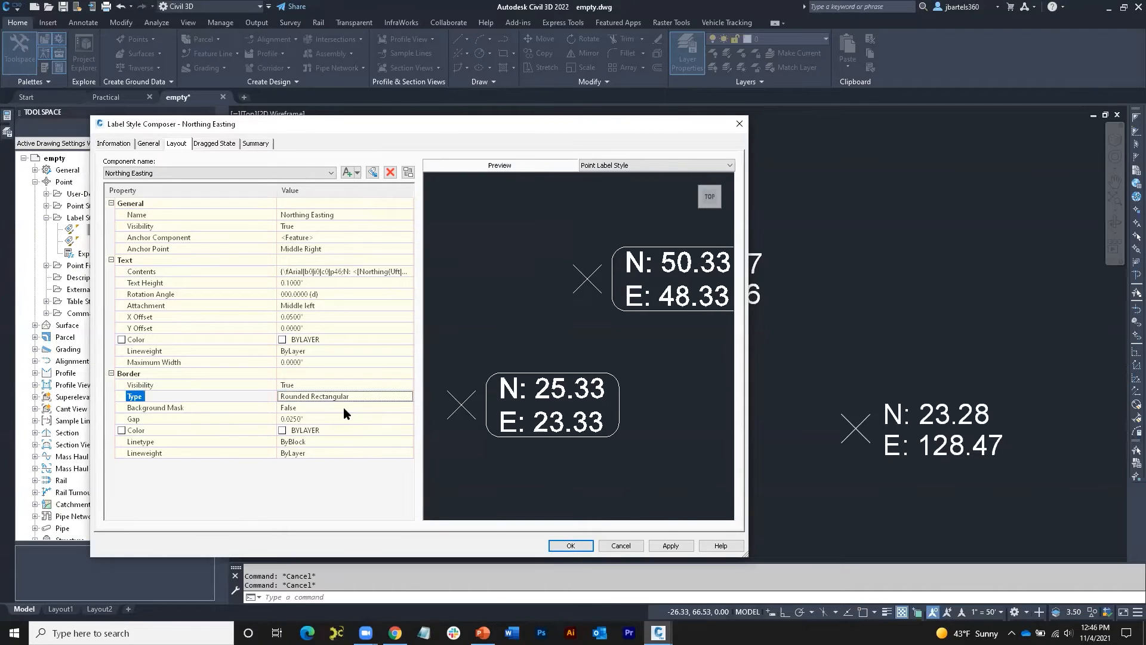
# Apply the rounded rectangular border changes to the point labels in the drawing
pyautogui.click(668, 545)
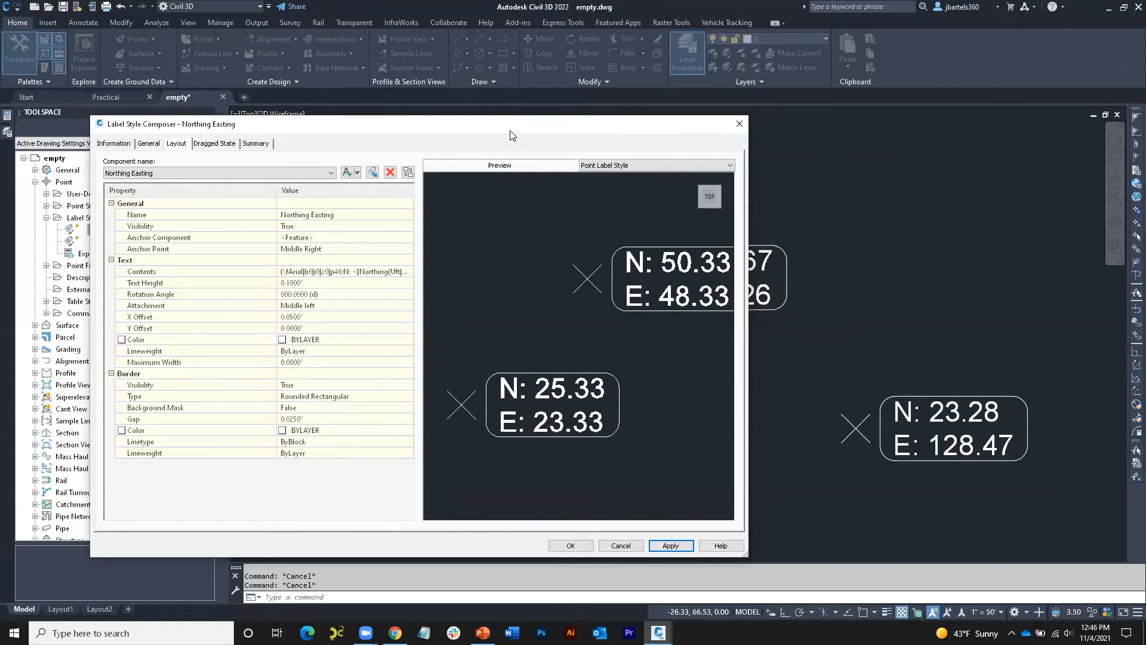
pyautogui.moveTo(509, 130); pyautogui.dragTo(499, 155)
pyautogui.scroll(-2, 506, 354)
pyautogui.moveTo(505, 355); pyautogui.dragTo(487, 379, button='middle')
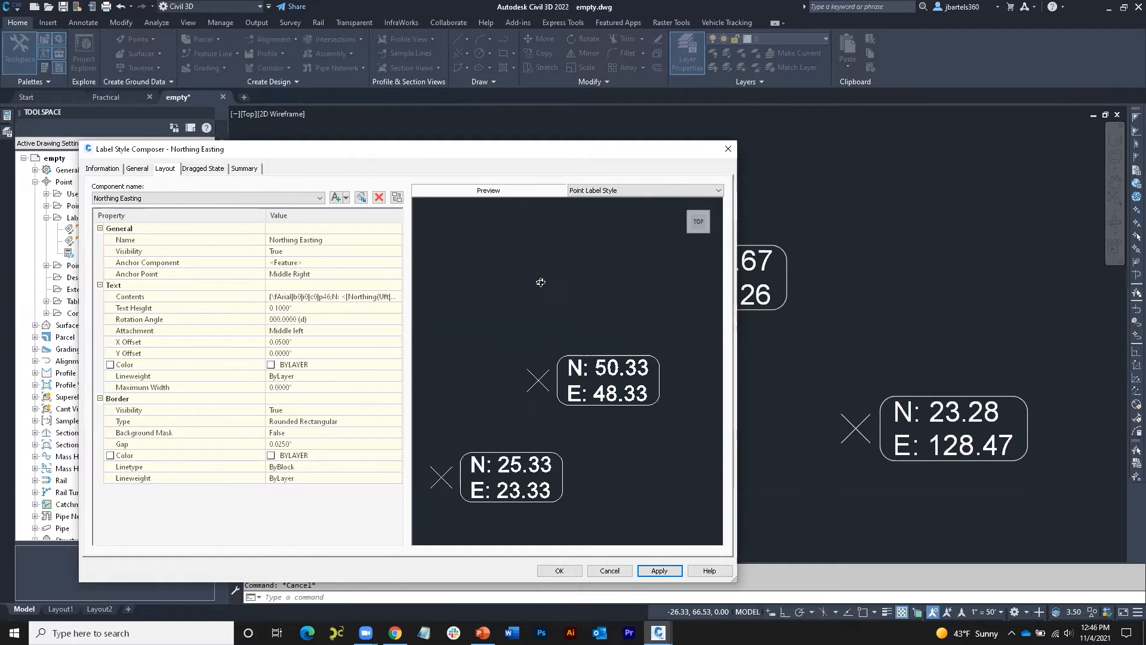
# Add a line component named Vert Line to the label style and set its start point anchor point to Middle Center
pyautogui.click(346, 199)
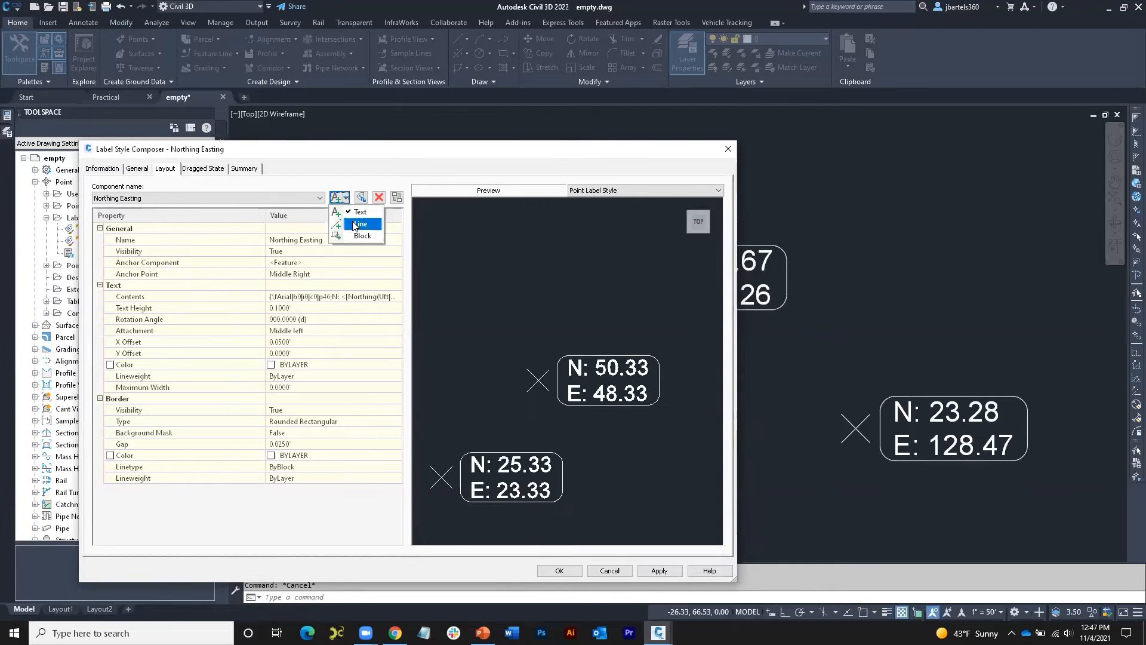
pyautogui.click(358, 224)
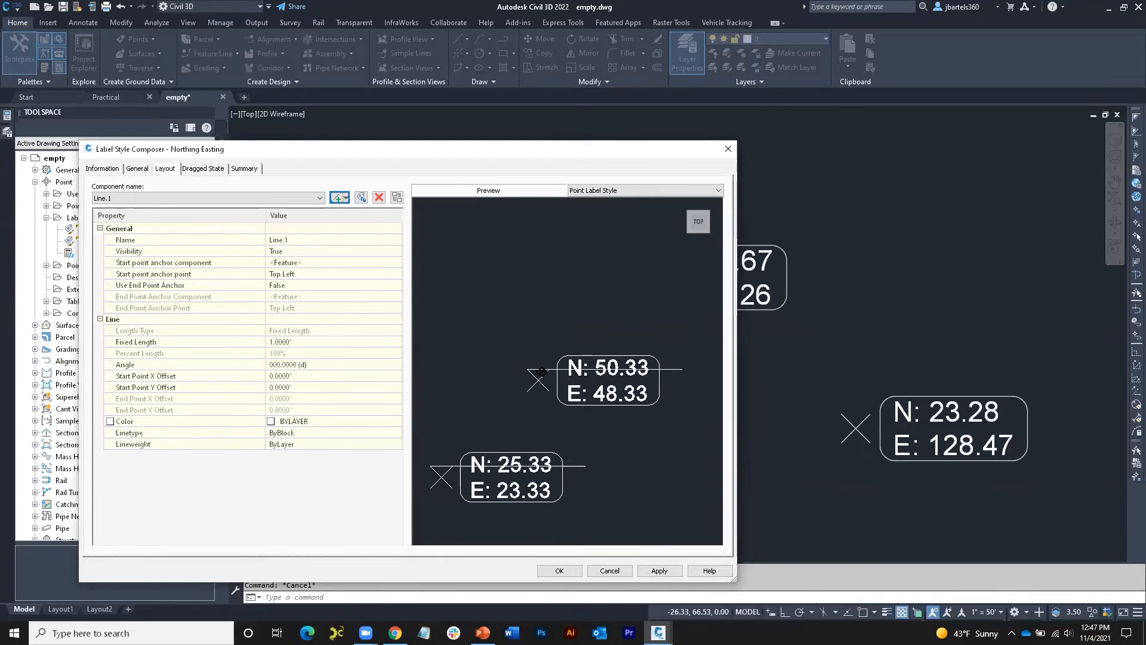
pyautogui.click(302, 239)
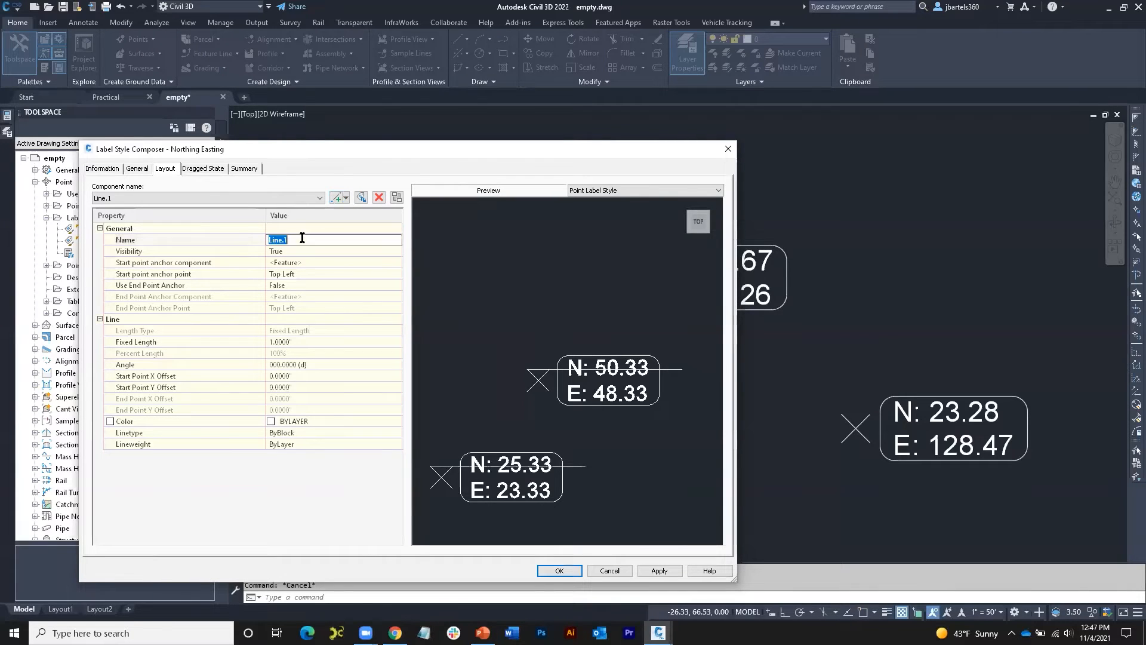
pyautogui.write('Vert Line')
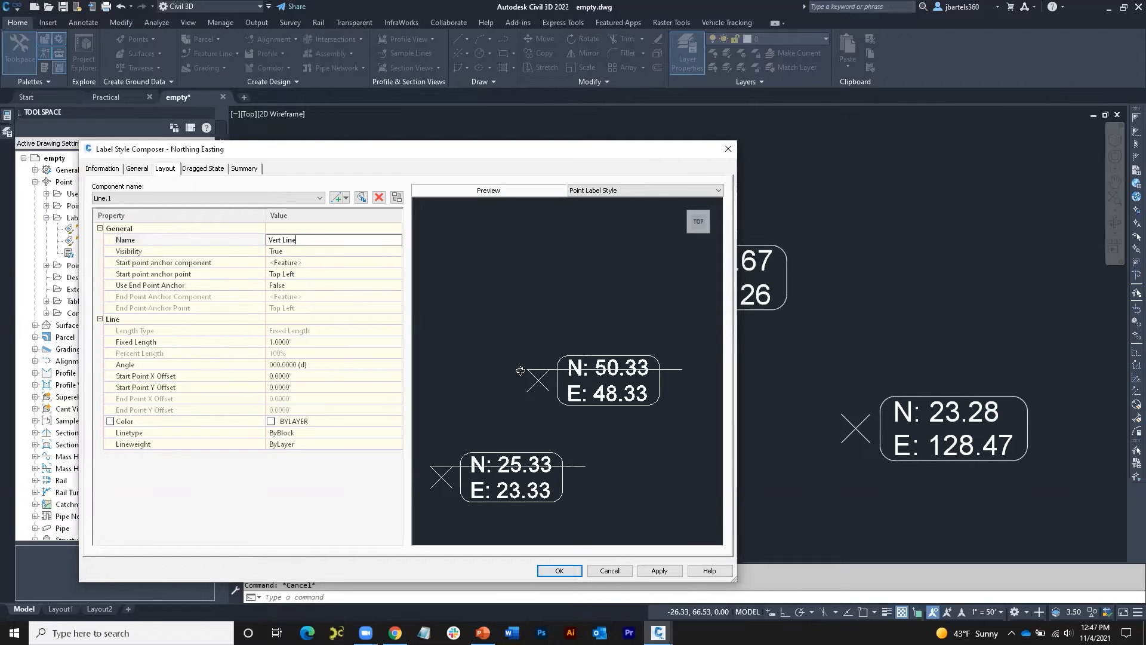
pyautogui.click(307, 273)
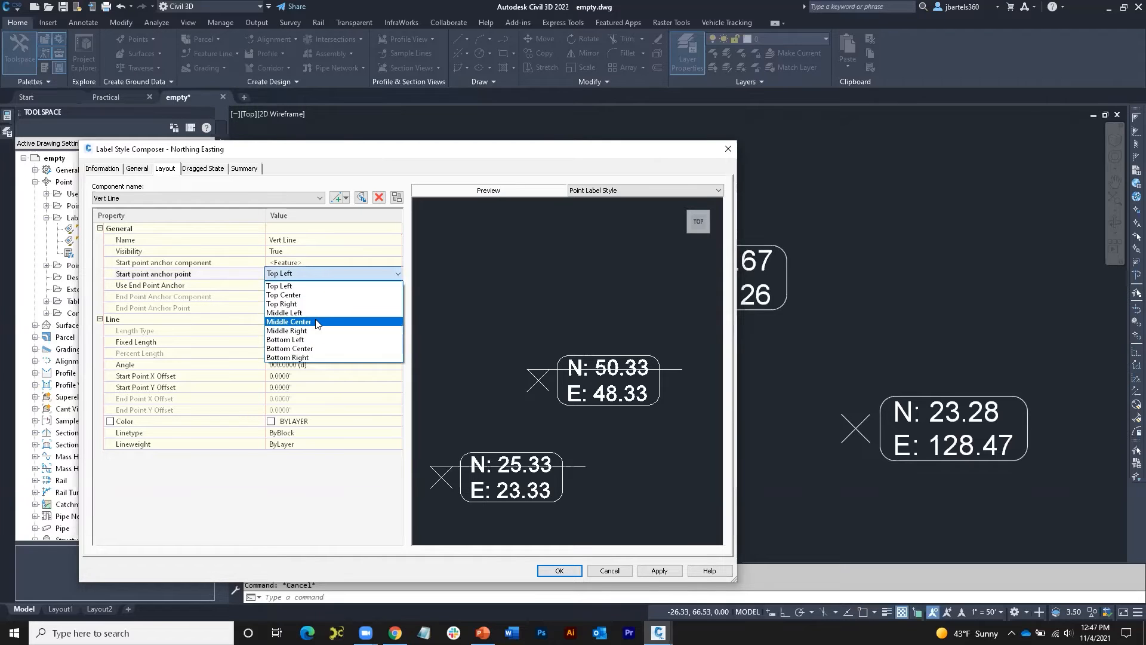
pyautogui.click(333, 322)
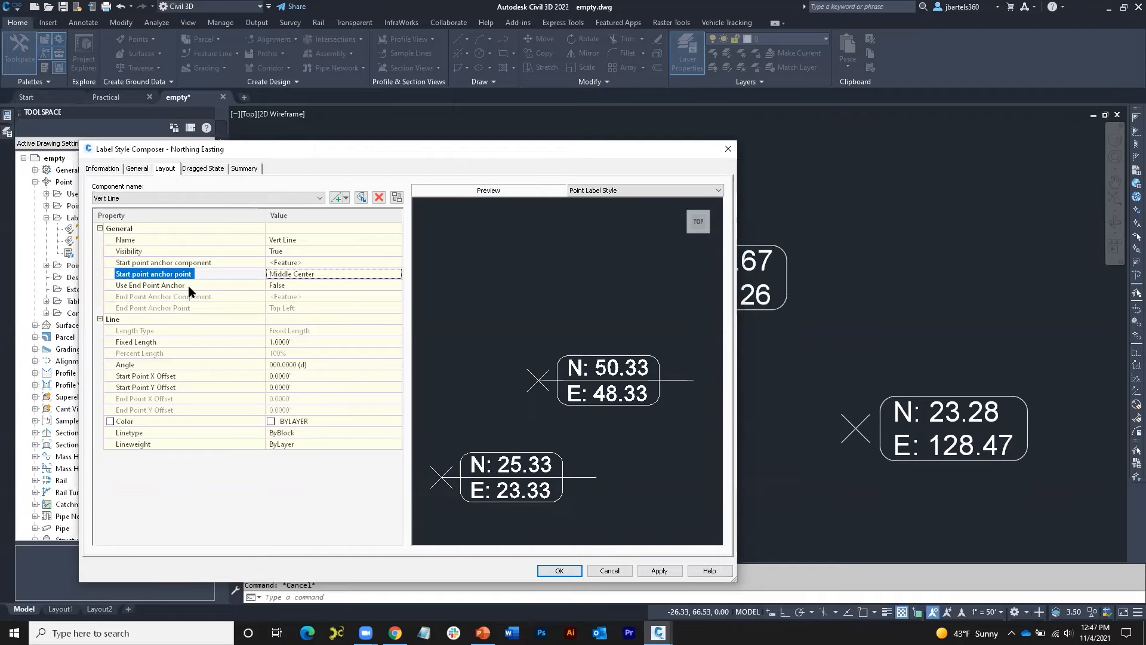
# Try anchoring Vert Line's end point to the Northing Easting component, and set Use End Point Anchor back to False
pyautogui.click(297, 288)
pyautogui.click(290, 290)
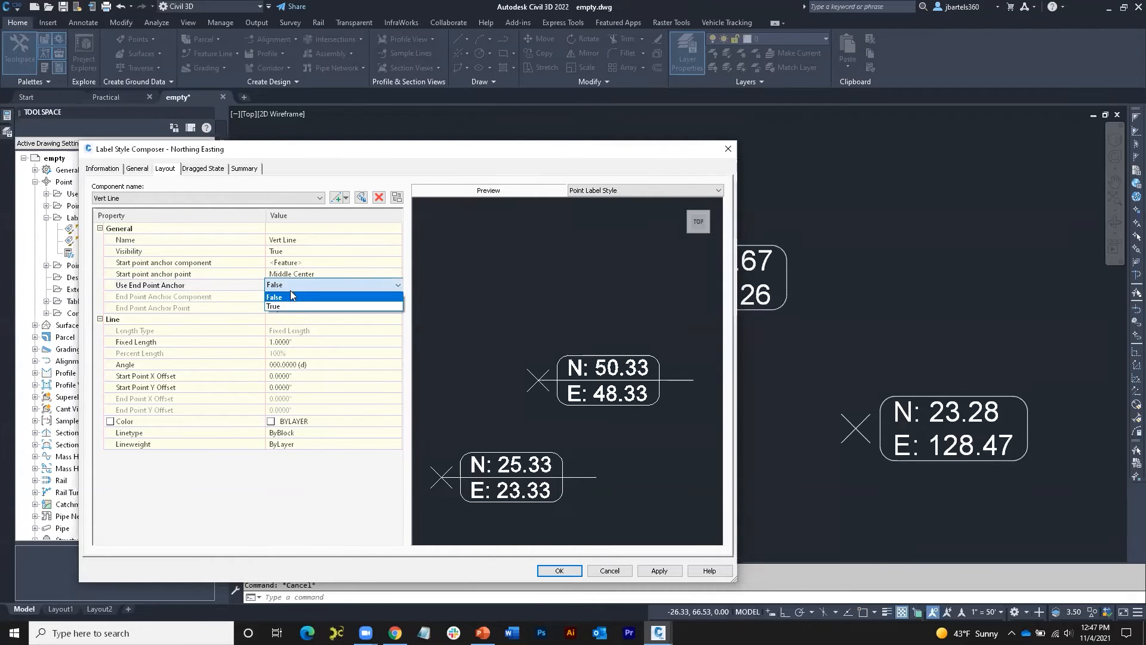
pyautogui.click(285, 306)
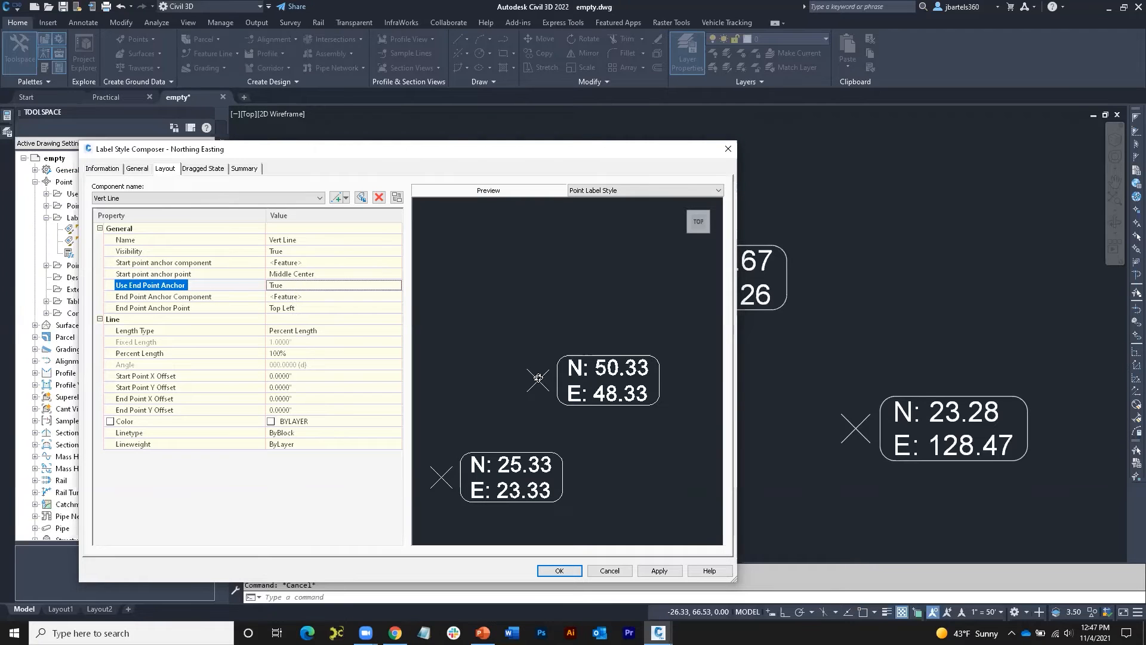
pyautogui.click(302, 296)
pyautogui.click(302, 297)
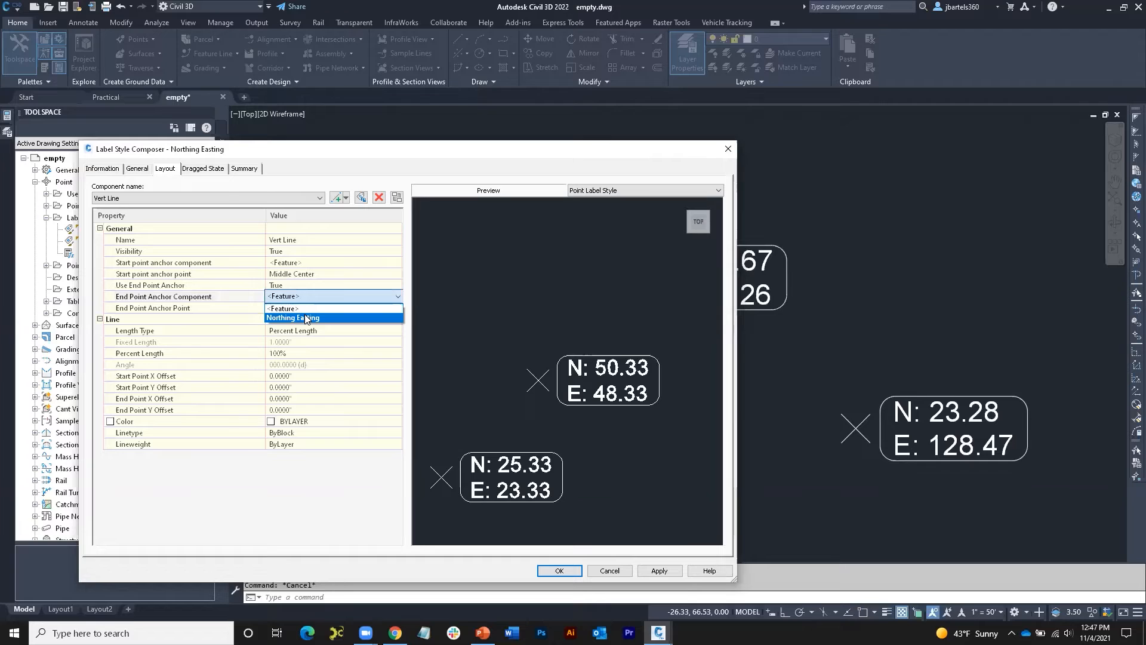
pyautogui.click(306, 318)
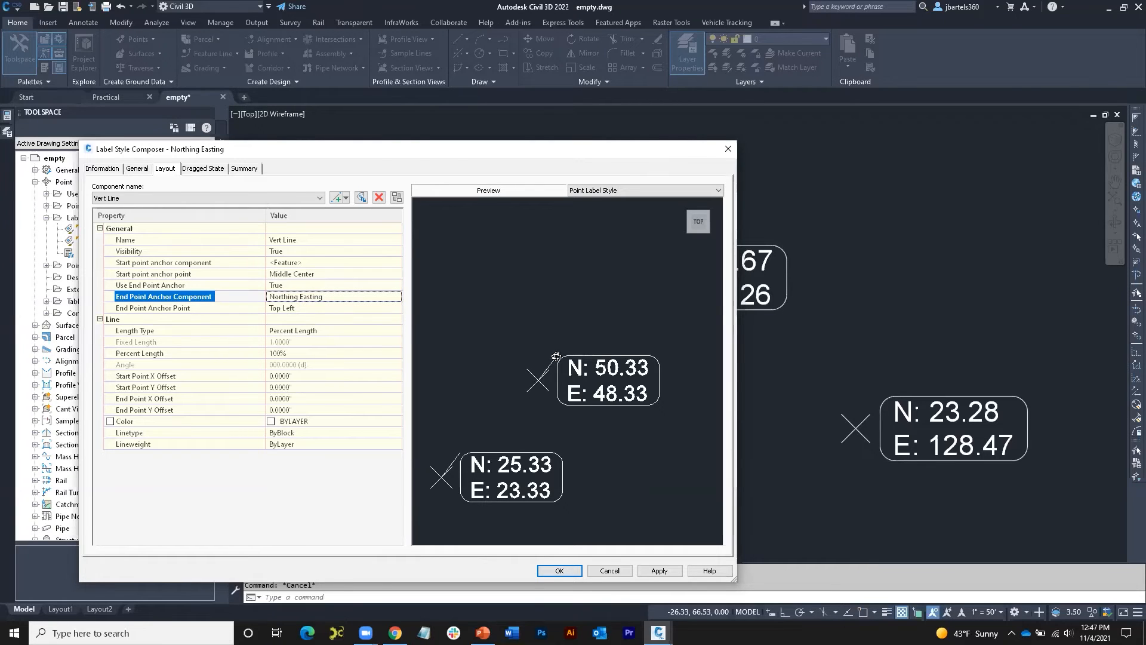
pyautogui.click(300, 301)
pyautogui.click(301, 299)
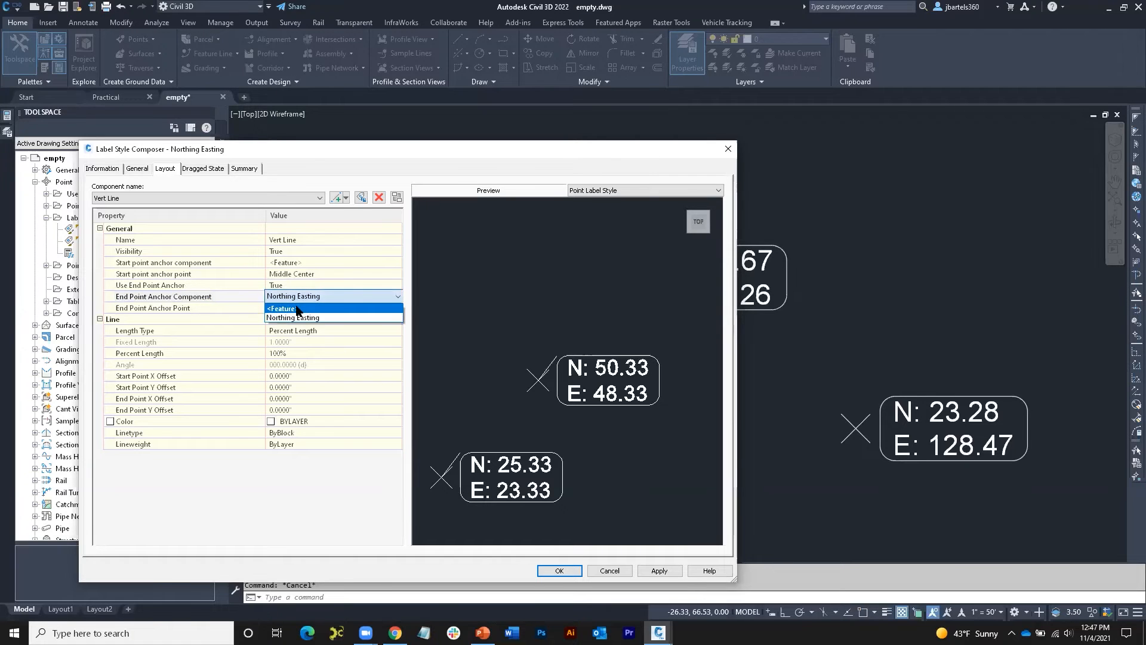
pyautogui.click(294, 308)
pyautogui.click(283, 285)
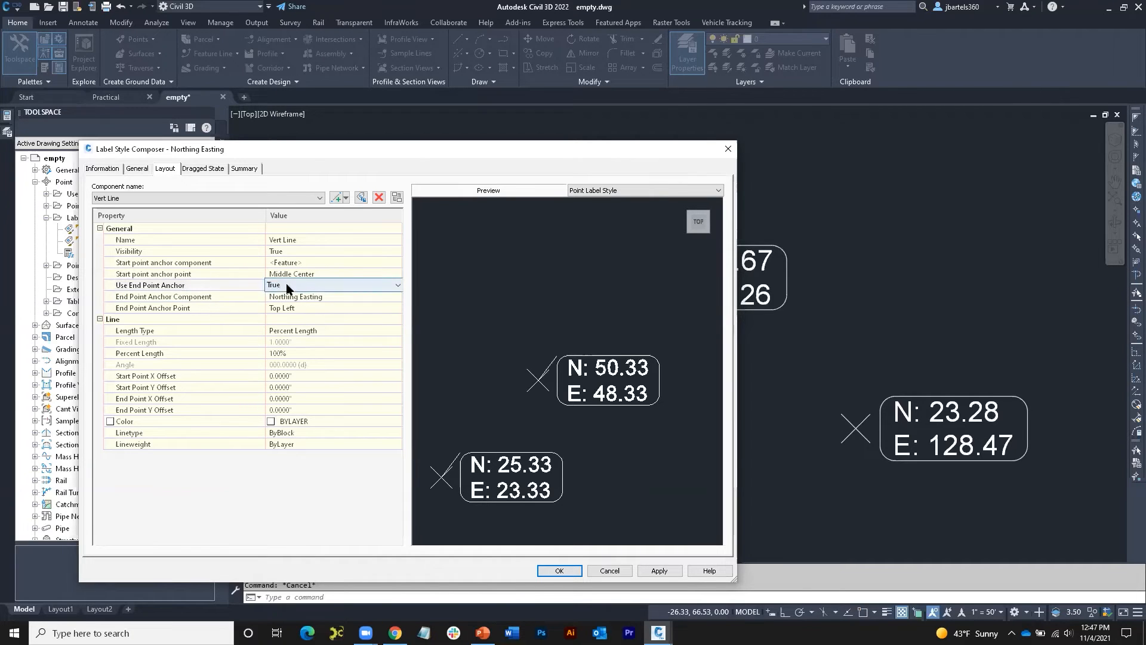
pyautogui.click(283, 284)
pyautogui.click(279, 297)
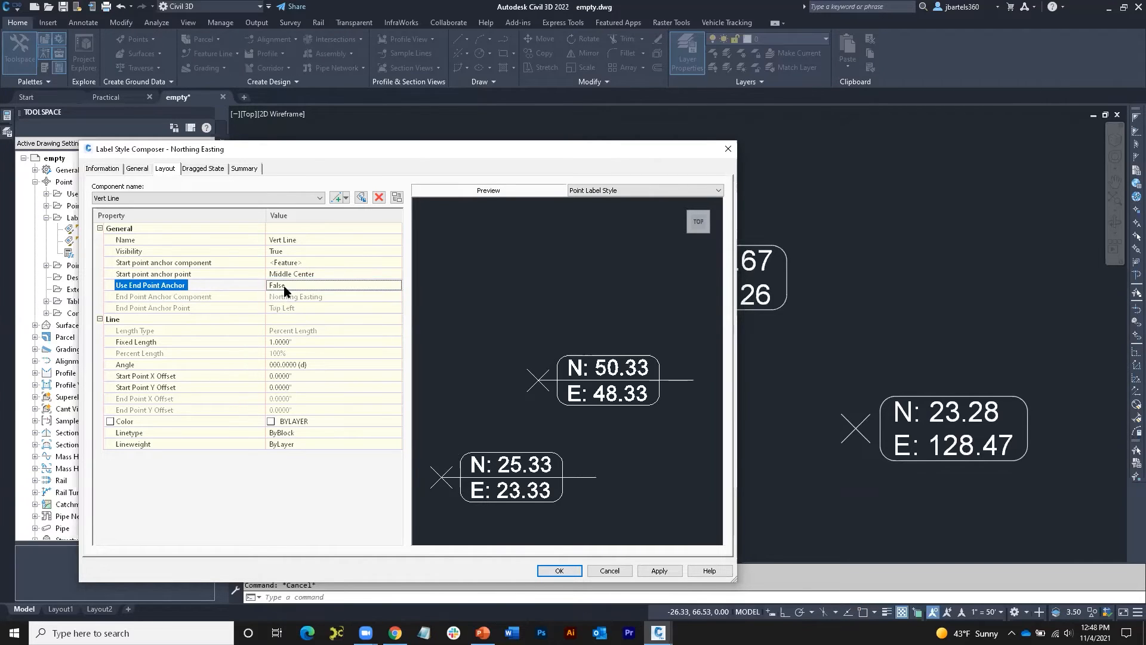
# Set the Vert Line component's angle to 90 degrees and its fixed length to 0.25"
pyautogui.click(293, 364)
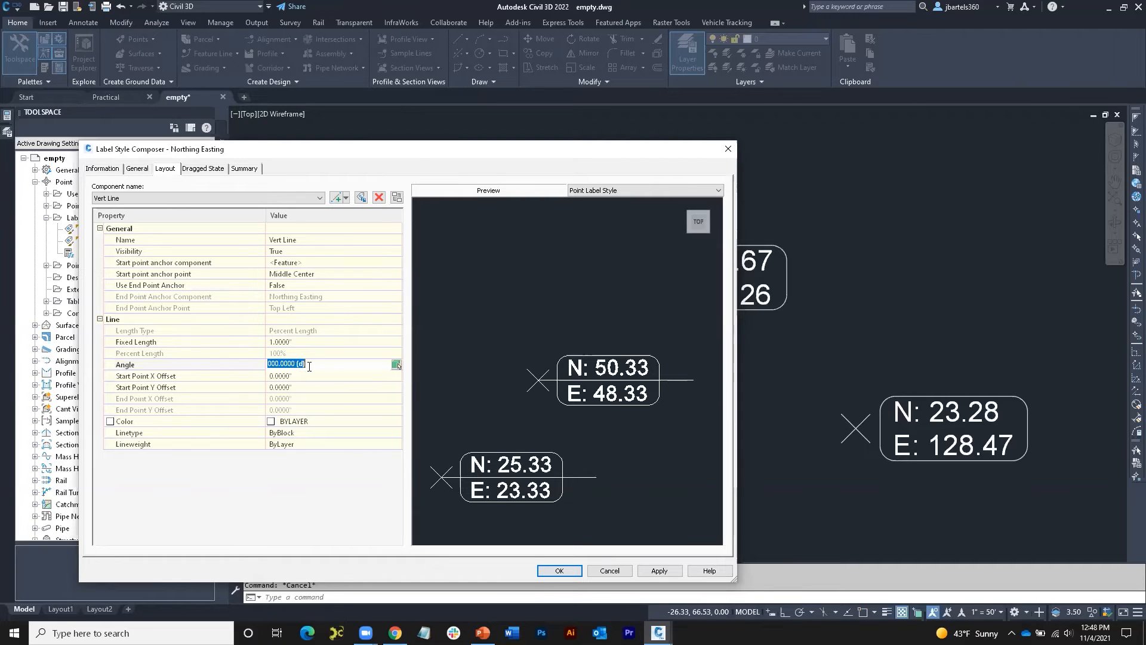
pyautogui.write('90')
pyautogui.press('Return')
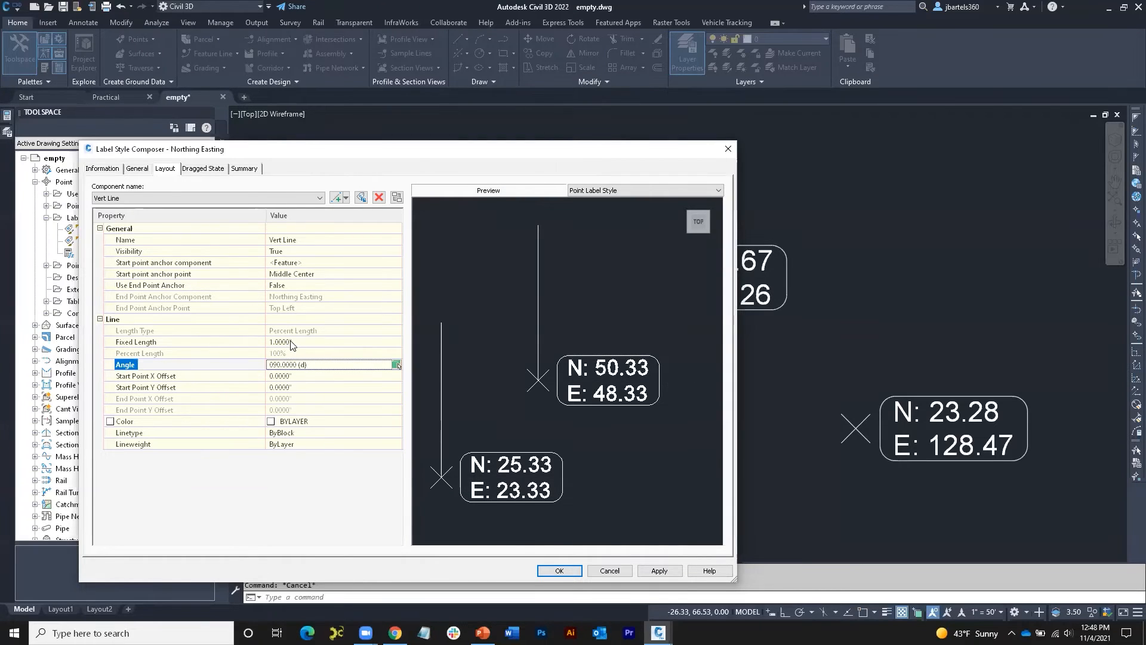
pyautogui.click(294, 342)
pyautogui.write('.25')
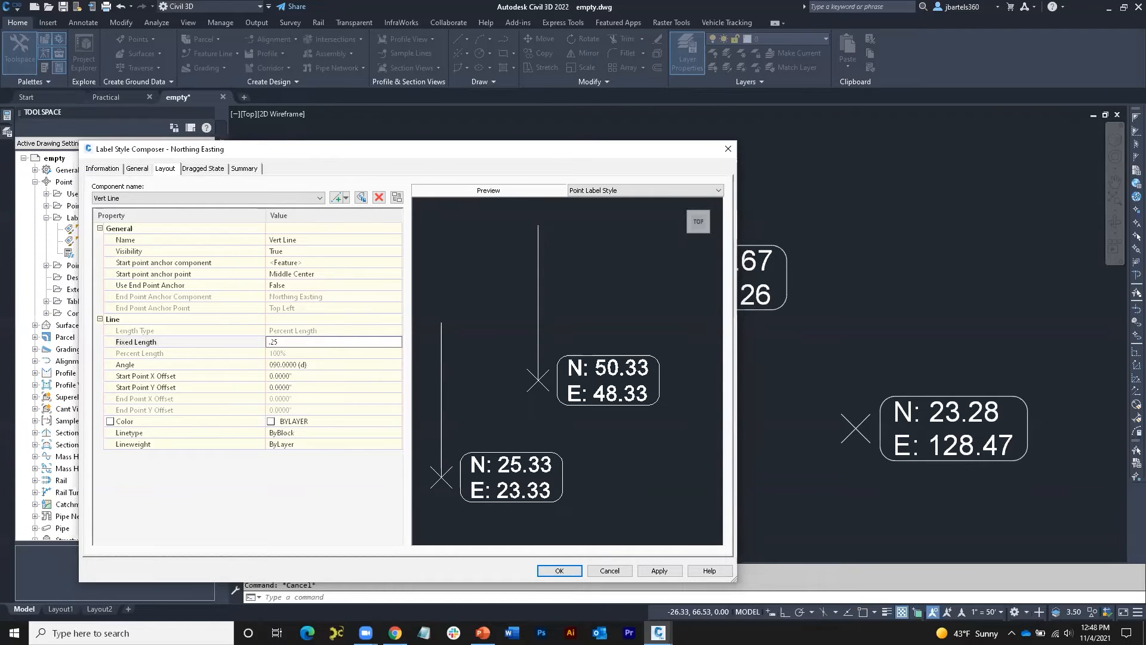
pyautogui.press('Return')
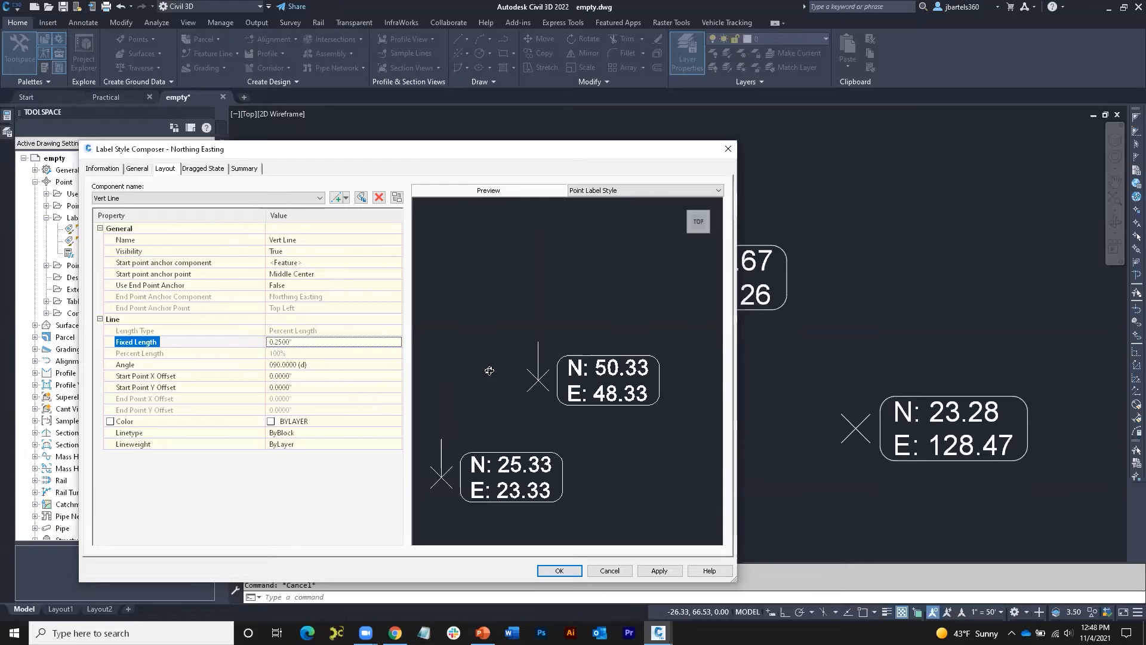
# Set the Vert Line component's start point Y offset to 0.05"
pyautogui.click(291, 387)
pyautogui.write('.05')
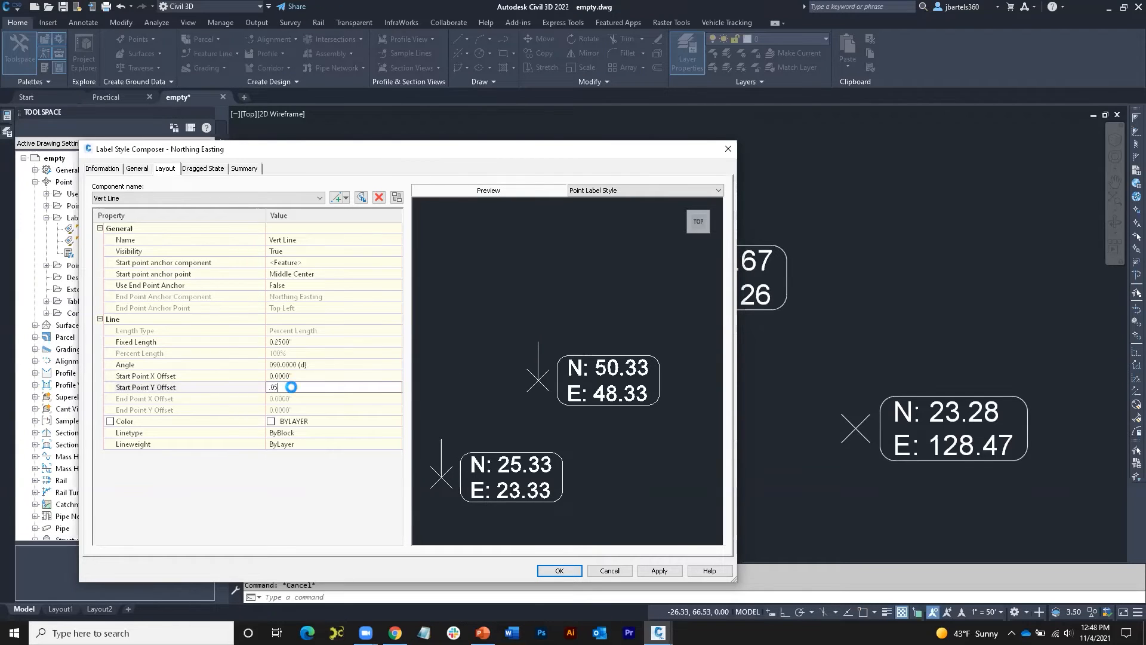
pyautogui.press('Return')
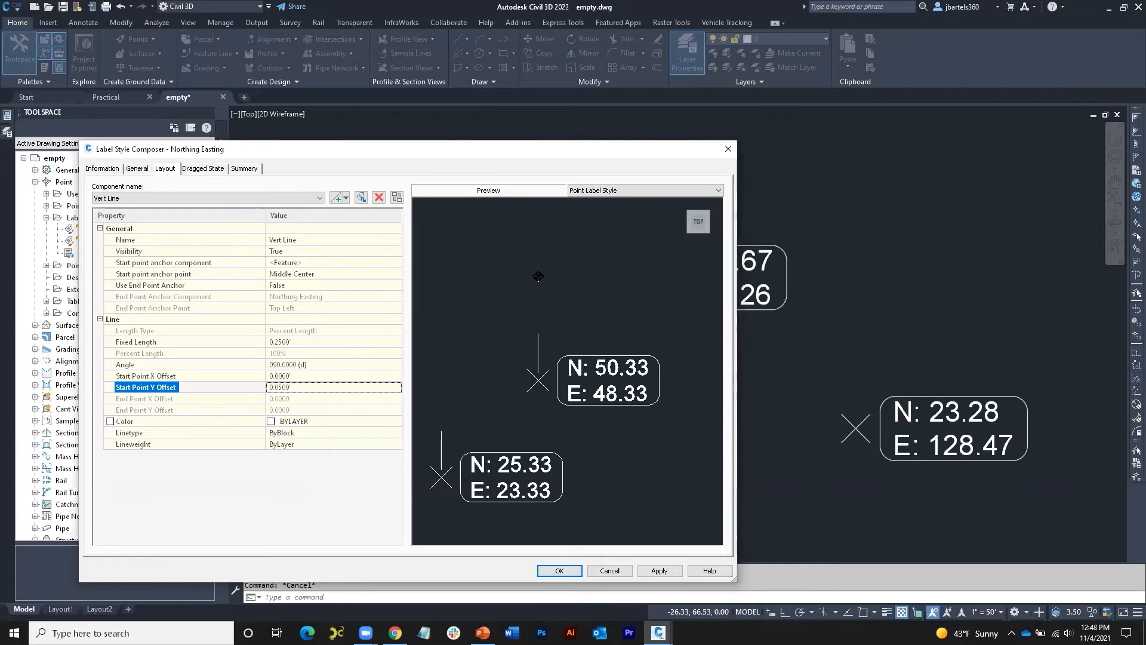
# Add a text component named Elevation to the label style
pyautogui.click(345, 197)
pyautogui.click(359, 212)
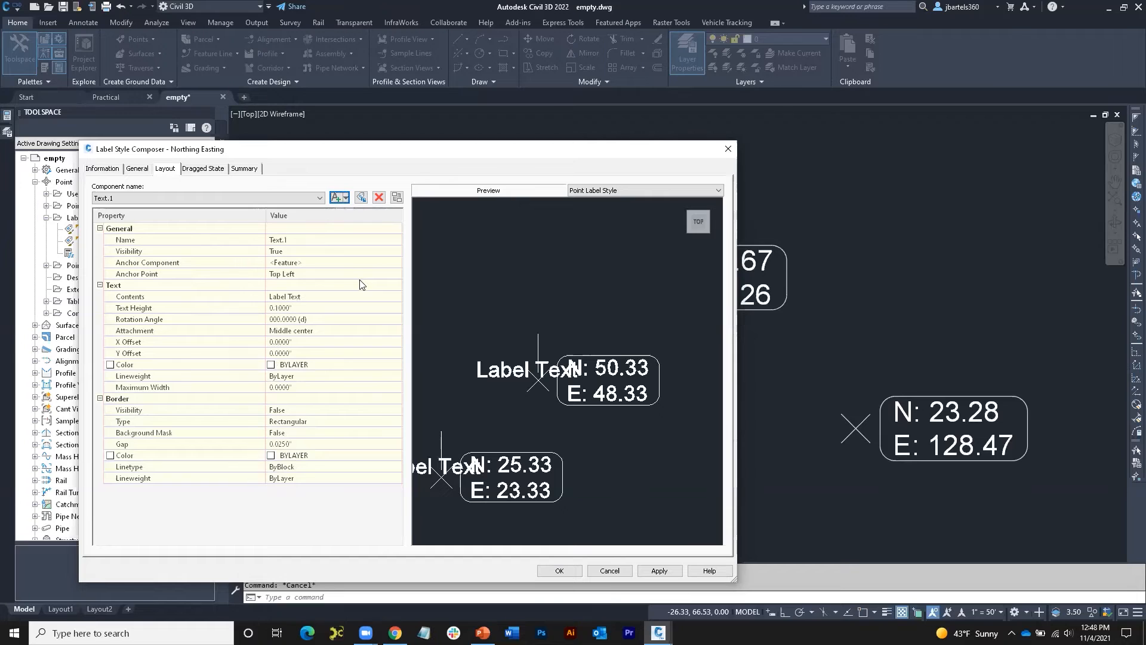
pyautogui.click(313, 239)
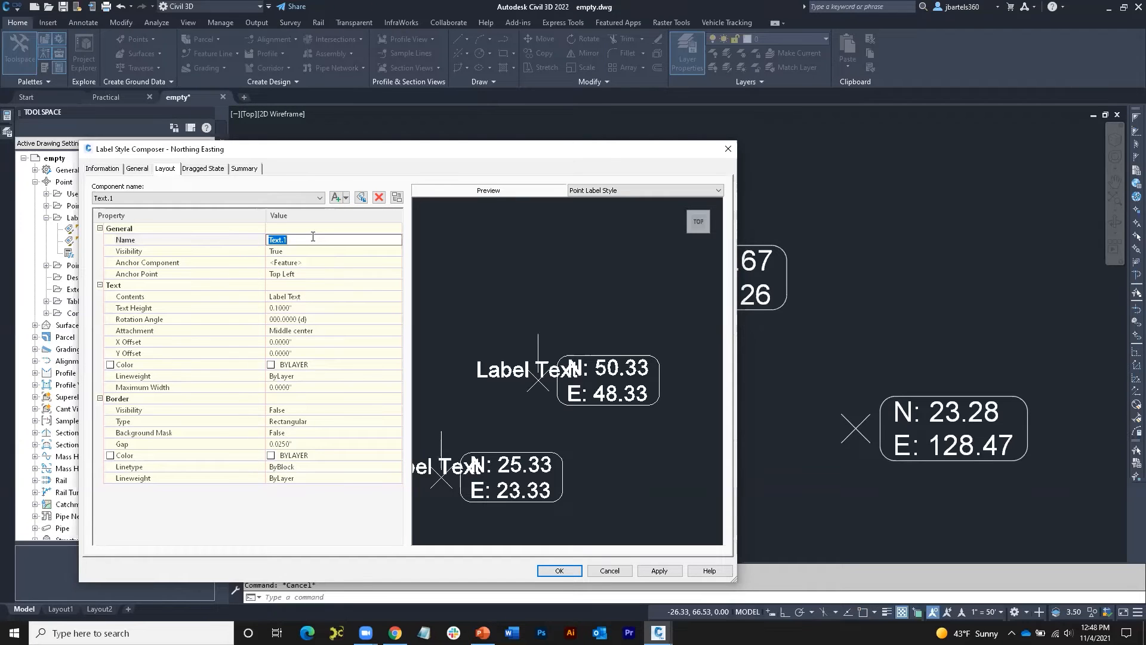
pyautogui.write('Elevation')
# Anchor the Elevation text to the End of the Vert Line component and set its attachment to Middle left
pyautogui.click(307, 262)
pyautogui.click(307, 262)
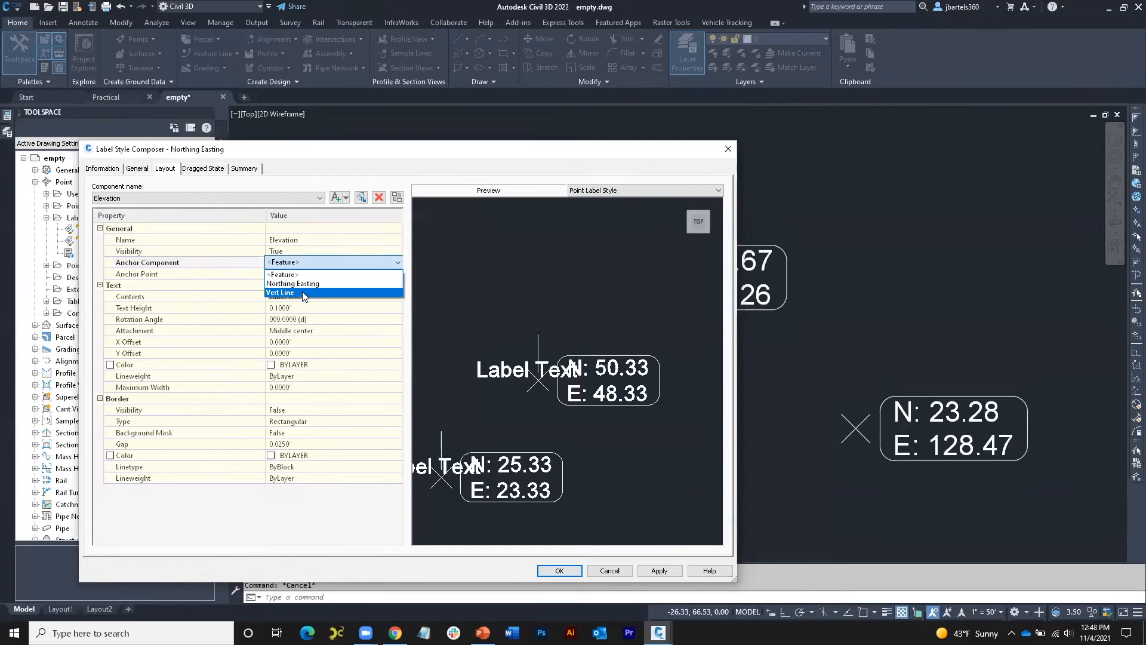
pyautogui.click(302, 291)
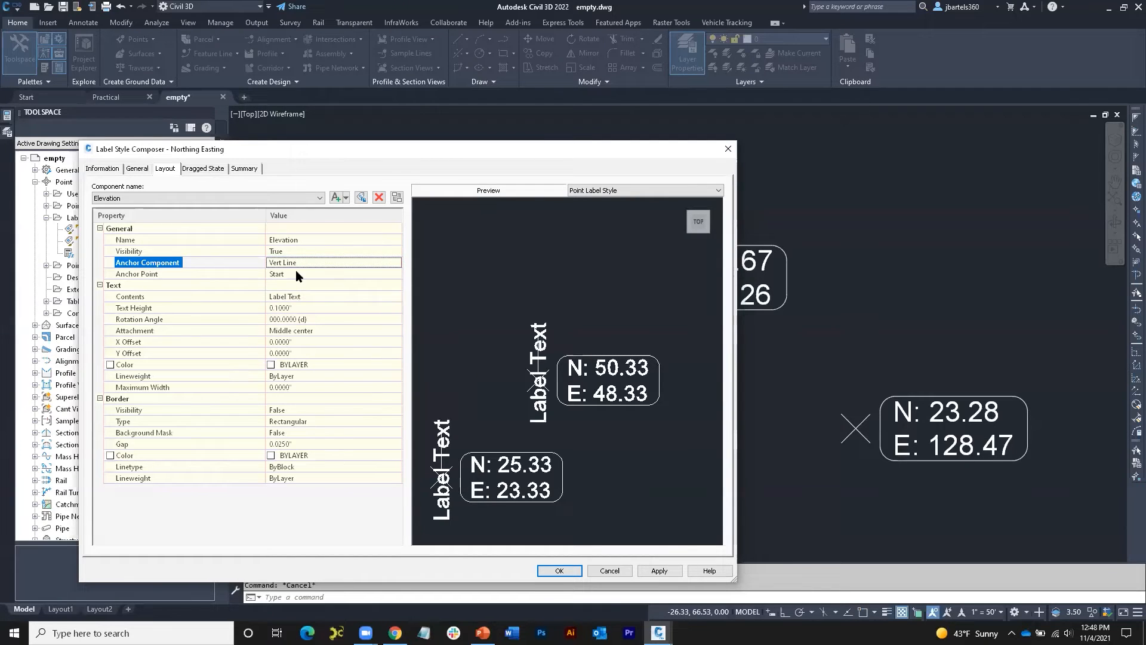
pyautogui.click(297, 273)
pyautogui.click(298, 273)
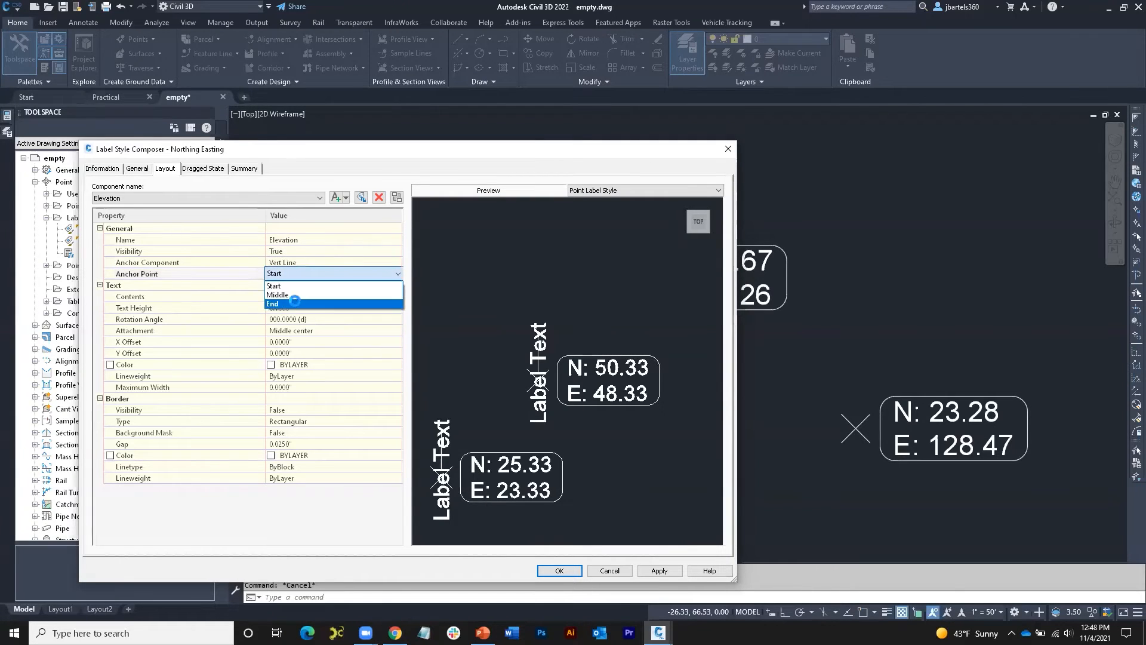
pyautogui.click(296, 303)
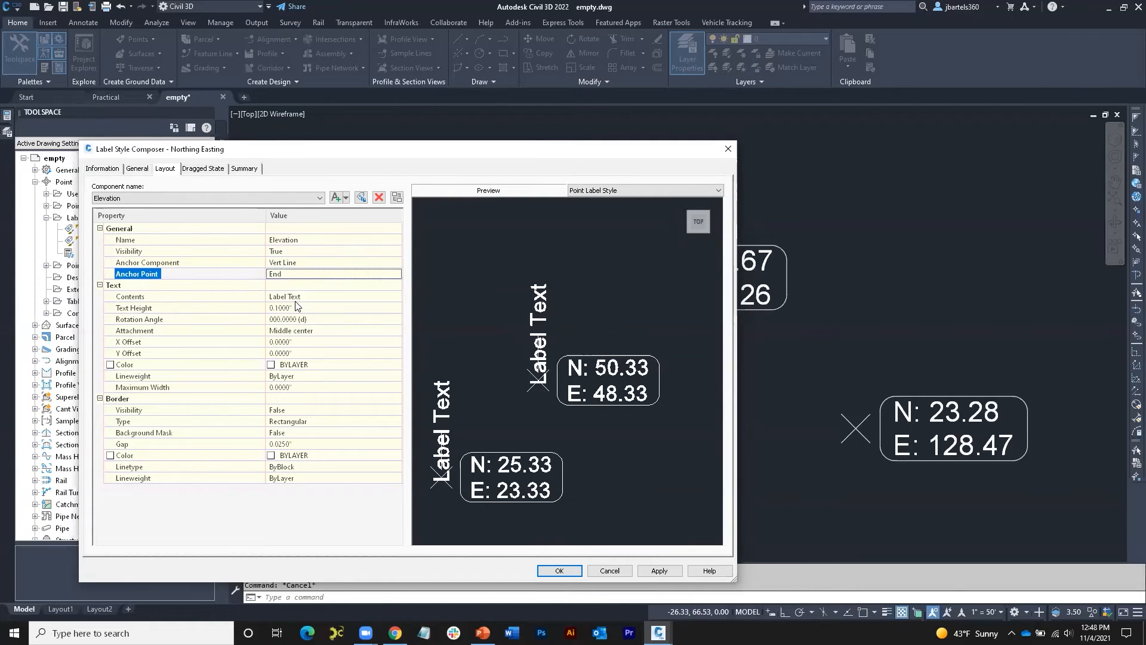
pyautogui.click(321, 332)
pyautogui.click(320, 332)
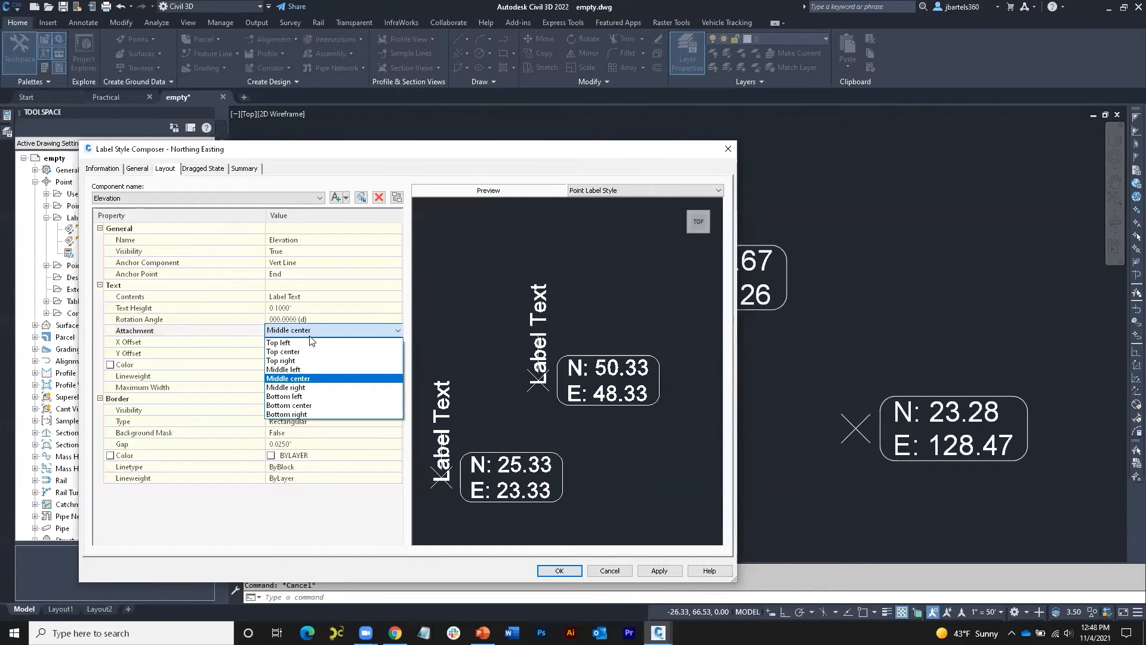
pyautogui.click(315, 369)
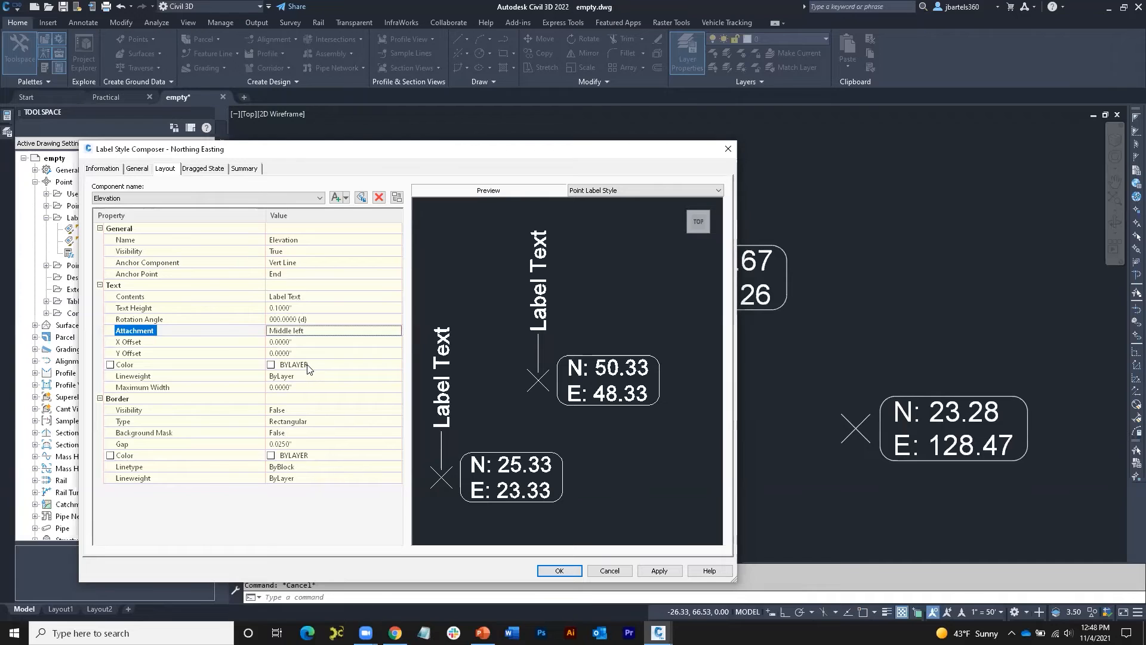
# Replace the Elevation component's default label text with the Point Elevation property at 0.01 precision
pyautogui.click(305, 301)
pyautogui.click(397, 297)
pyautogui.moveTo(498, 263); pyautogui.dragTo(452, 264)
pyautogui.click(302, 288)
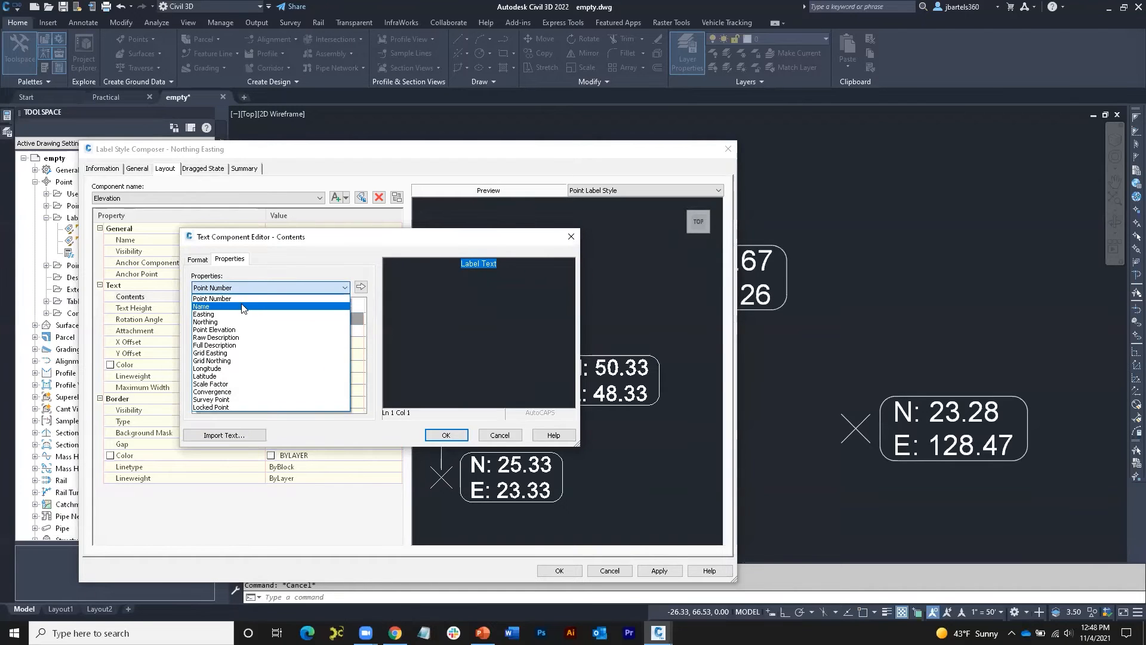
pyautogui.click(241, 330)
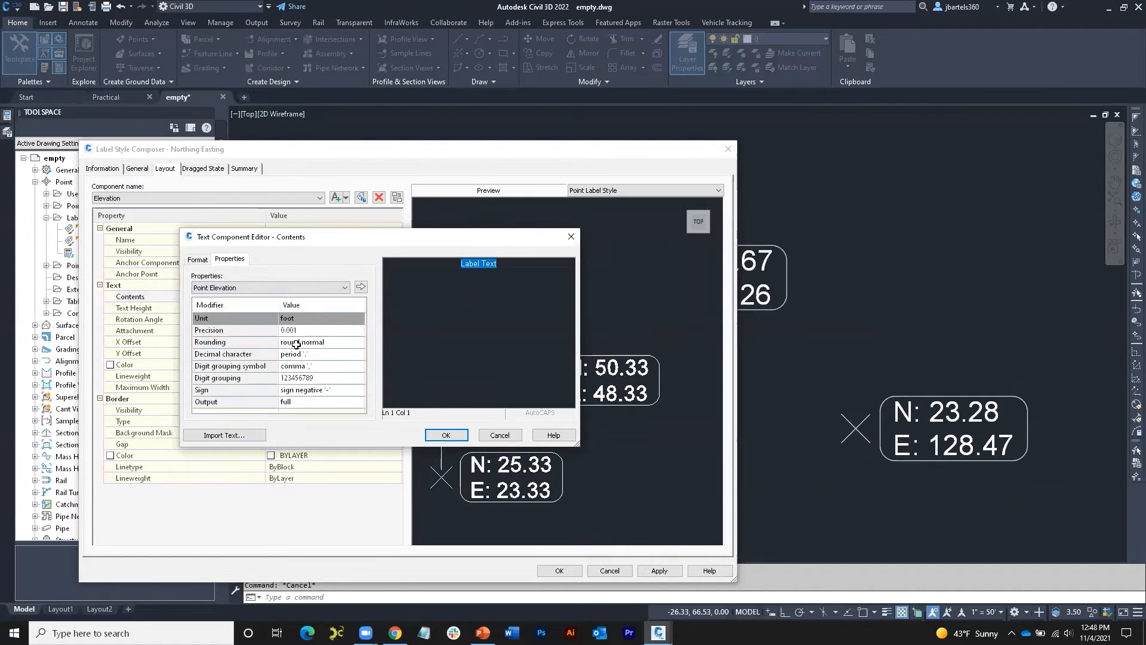
pyautogui.click(297, 330)
pyautogui.click(296, 329)
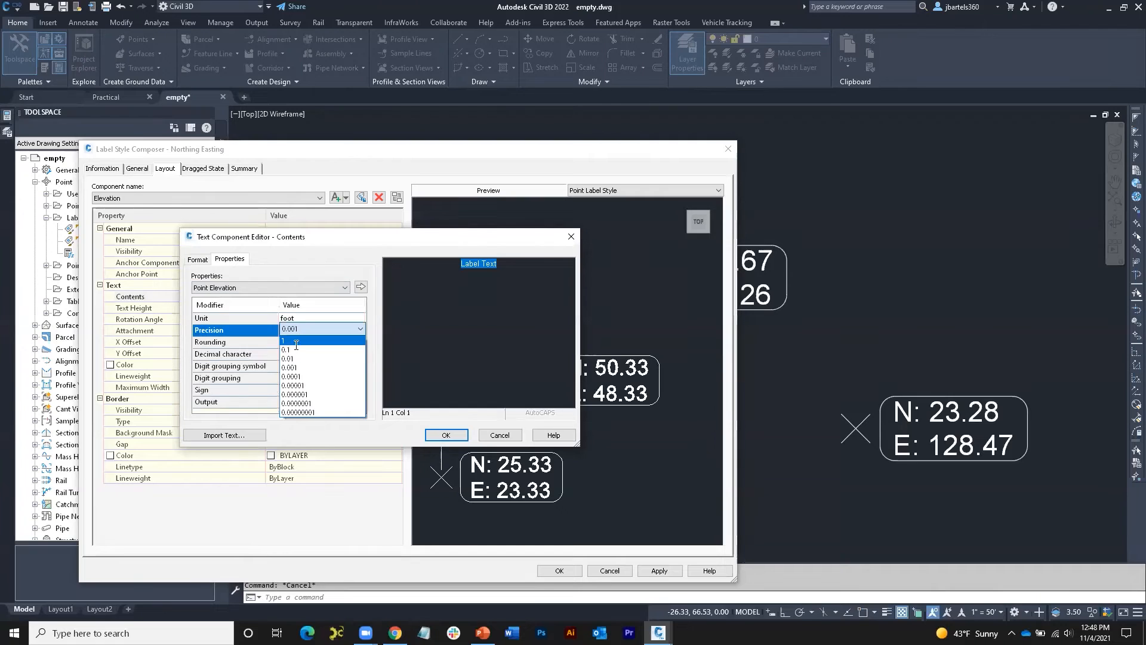
pyautogui.click(296, 358)
pyautogui.click(361, 287)
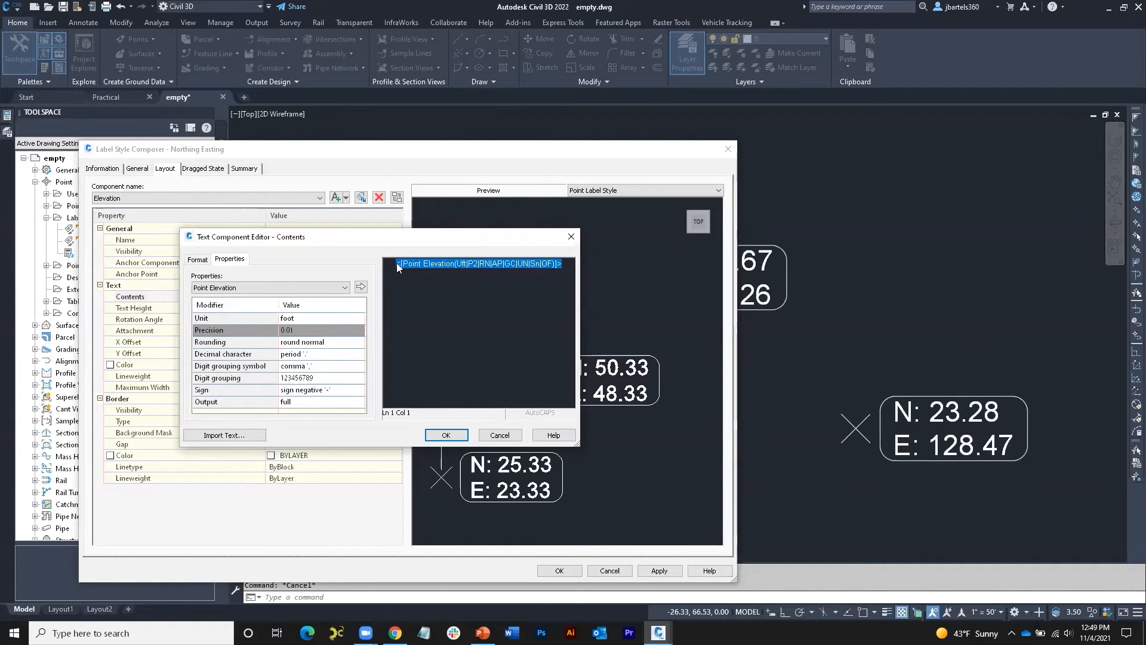
# Add the prefix EL= before the Point Elevation property and accept the Elevation component's contents
pyautogui.click(404, 266)
pyautogui.write('EL=')
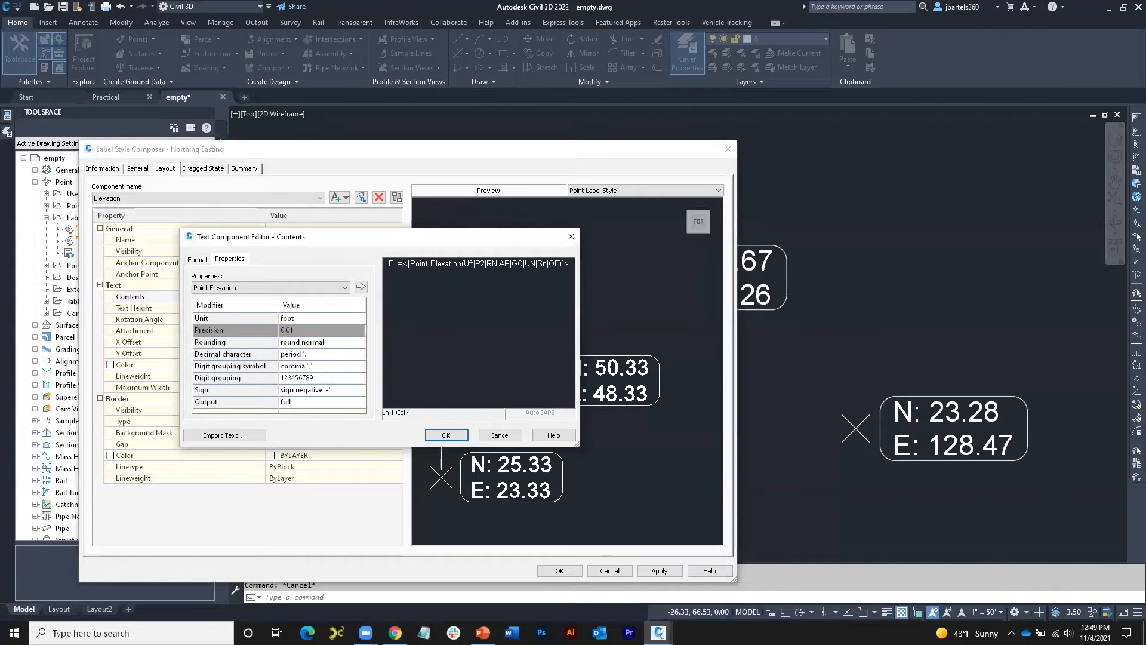
pyautogui.click(446, 435)
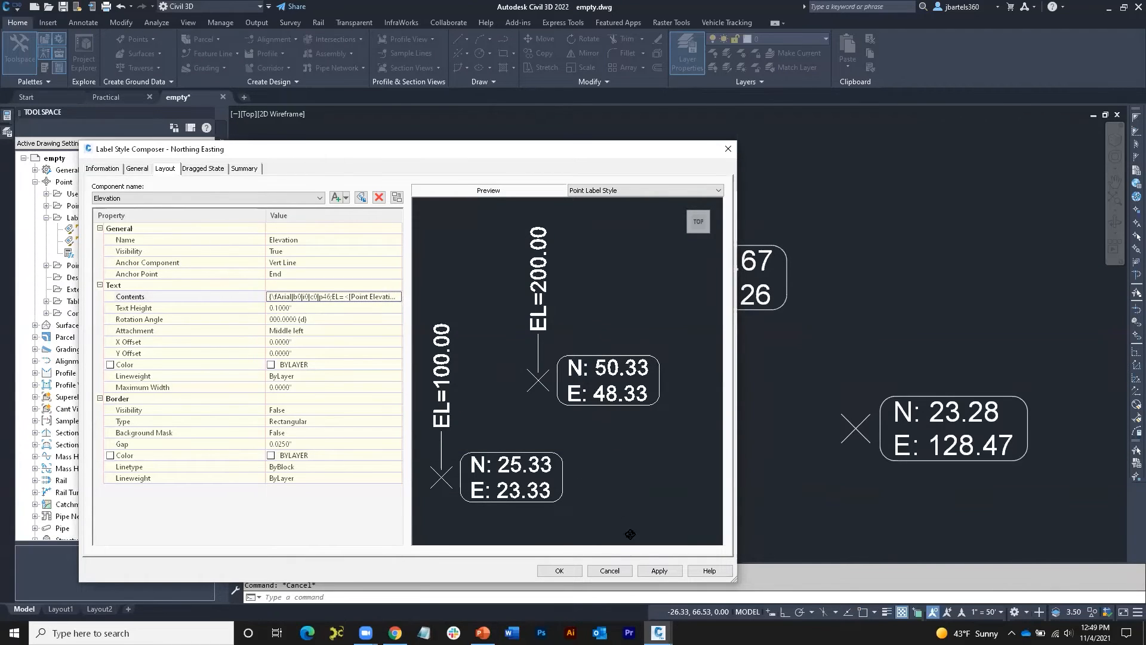
# Apply the Northing Easting label style changes and close the Label Style Composer
pyautogui.click(659, 570)
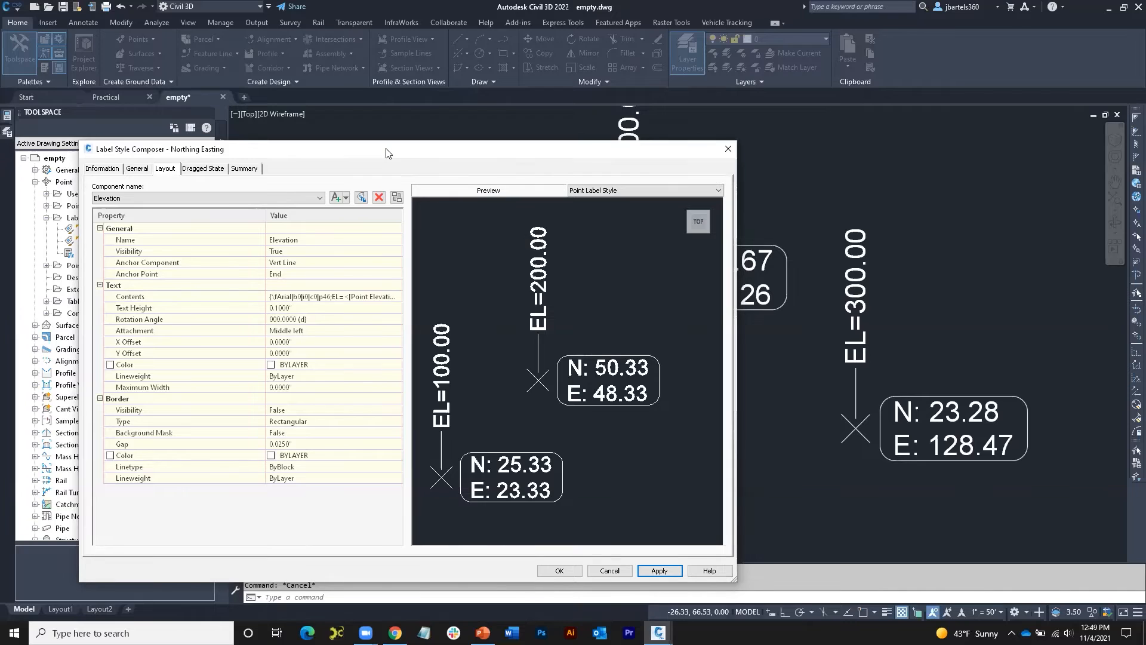
pyautogui.moveTo(386, 153); pyautogui.dragTo(374, 148)
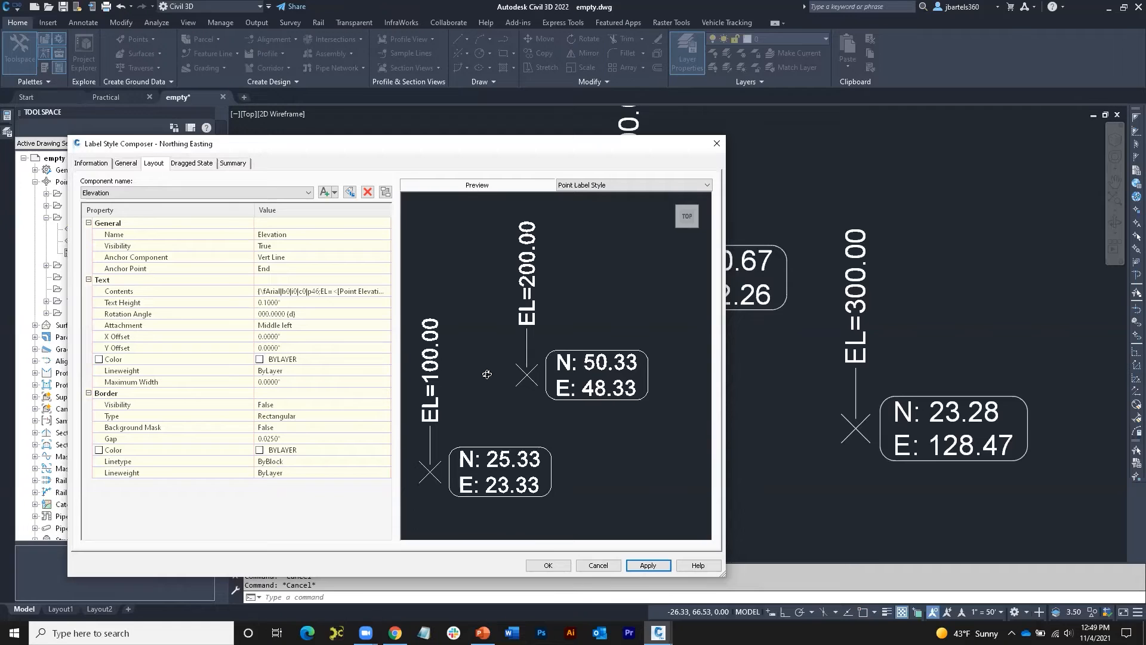
pyautogui.click(333, 192)
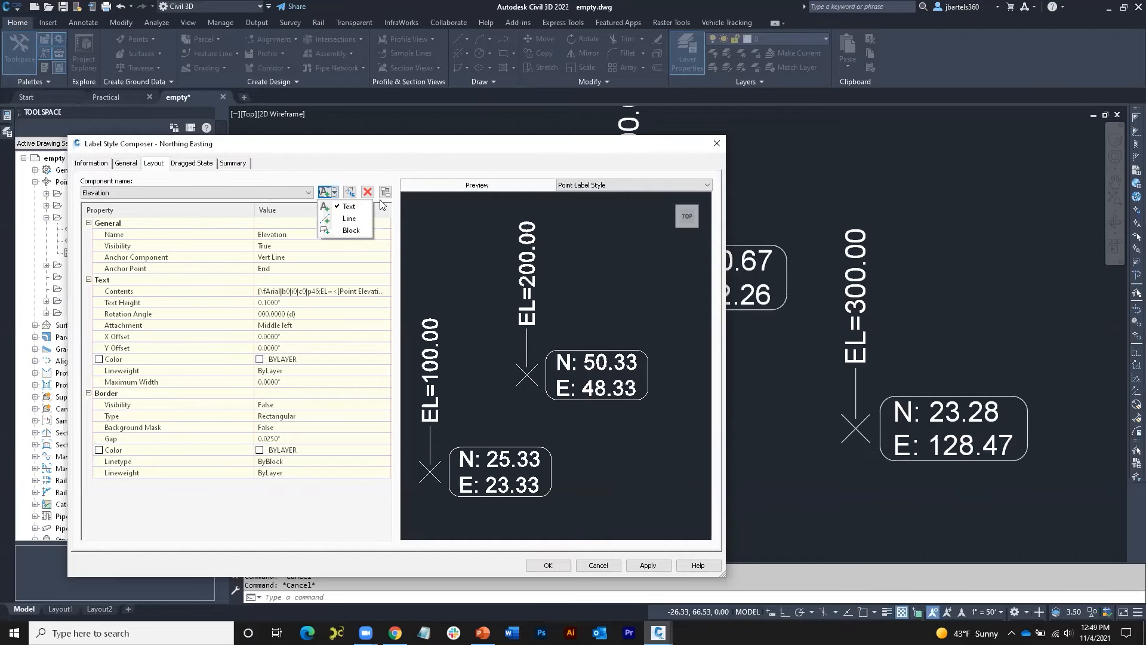
pyautogui.click(543, 565)
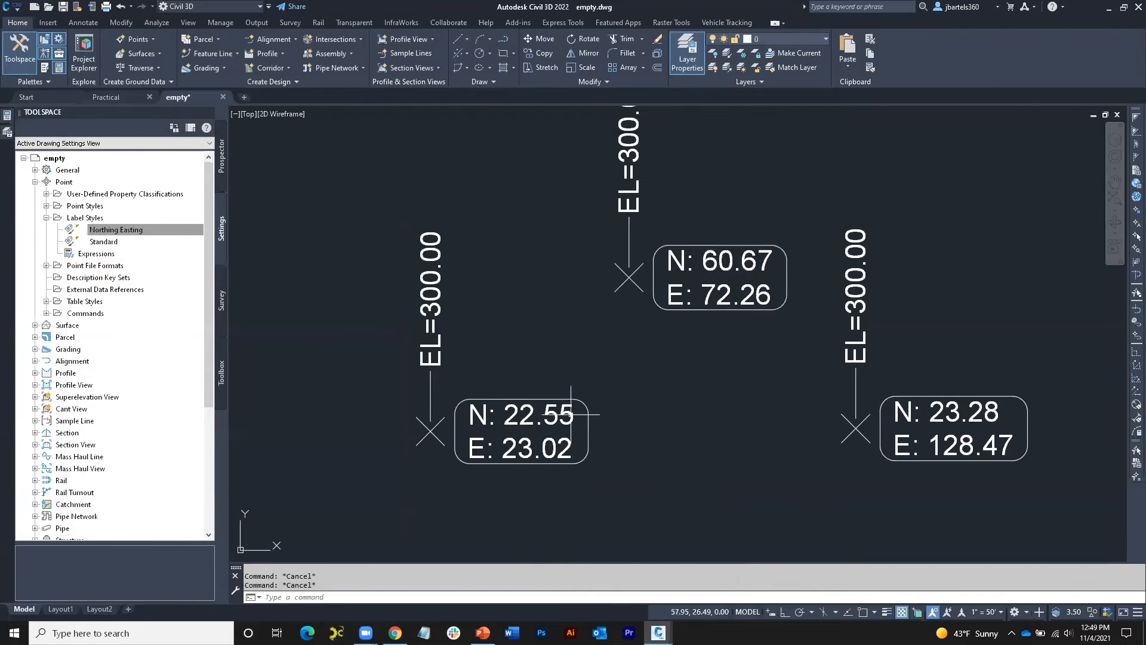
# Draw a four-sided polygon inscribed in a circle as an upright diamond beside the westernmost point, with Ortho on and a radius of about 47
pyautogui.scroll(-3, 550, 358)
pyautogui.moveTo(550, 359); pyautogui.dragTo(645, 372, button='middle')
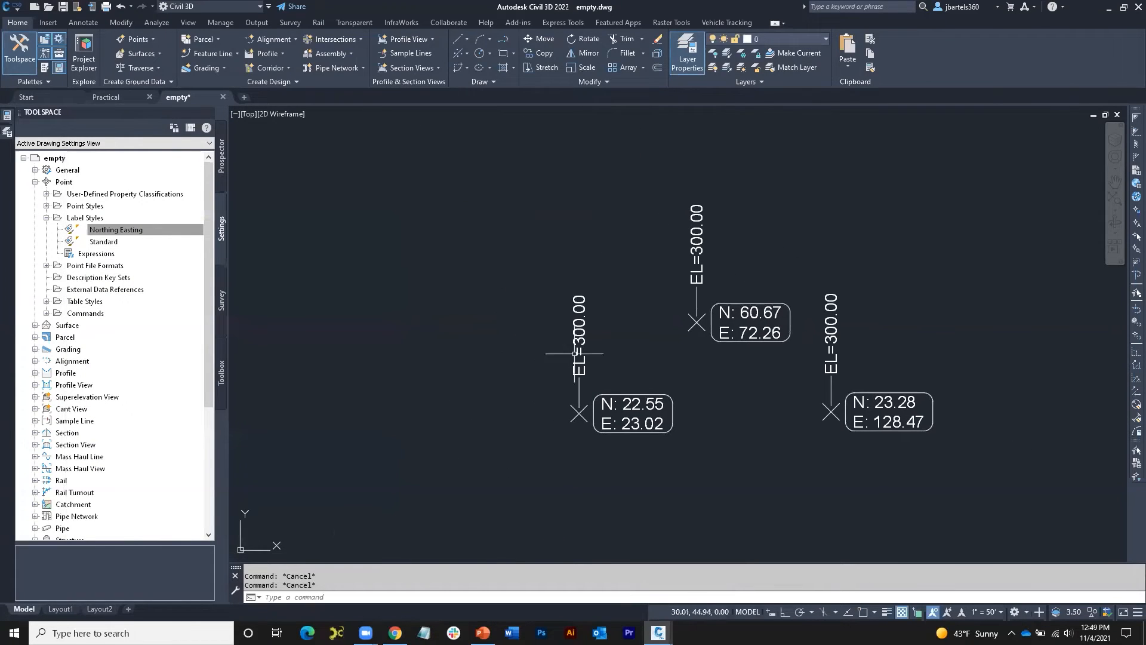
pyautogui.click(514, 53)
pyautogui.click(519, 96)
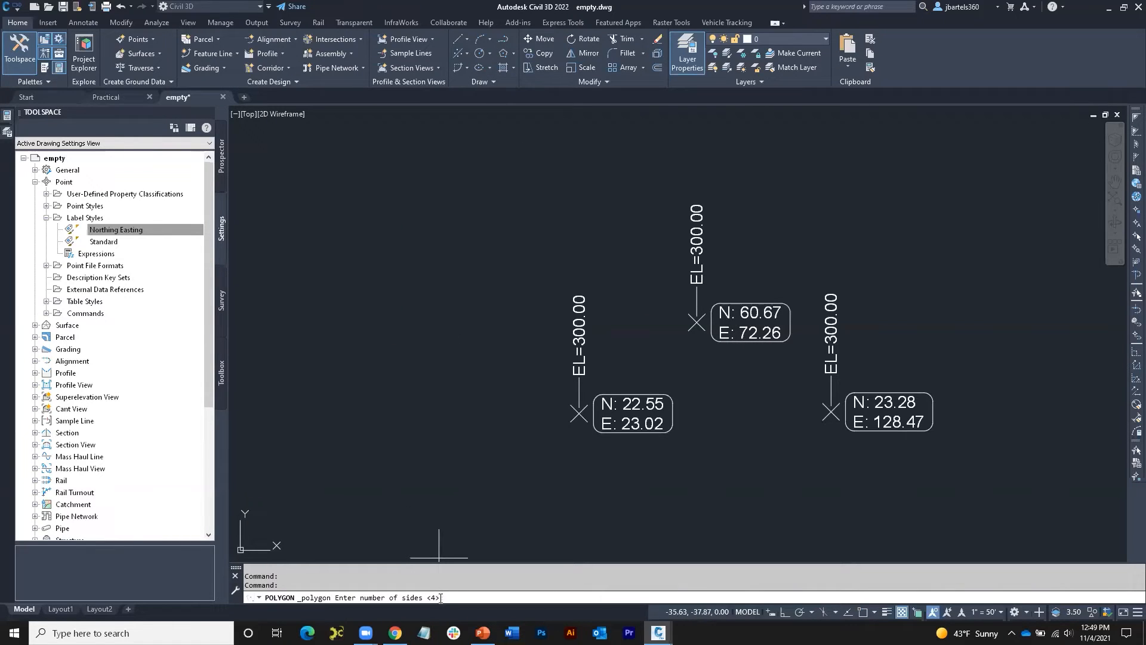
pyautogui.press('Return')
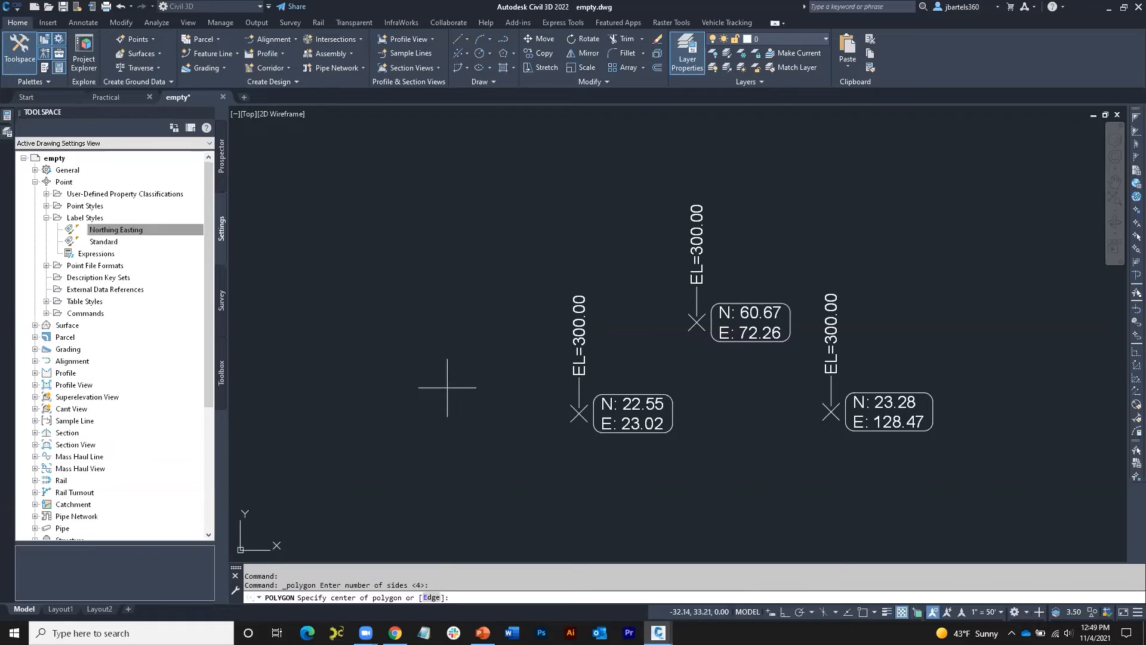
pyautogui.click(437, 378)
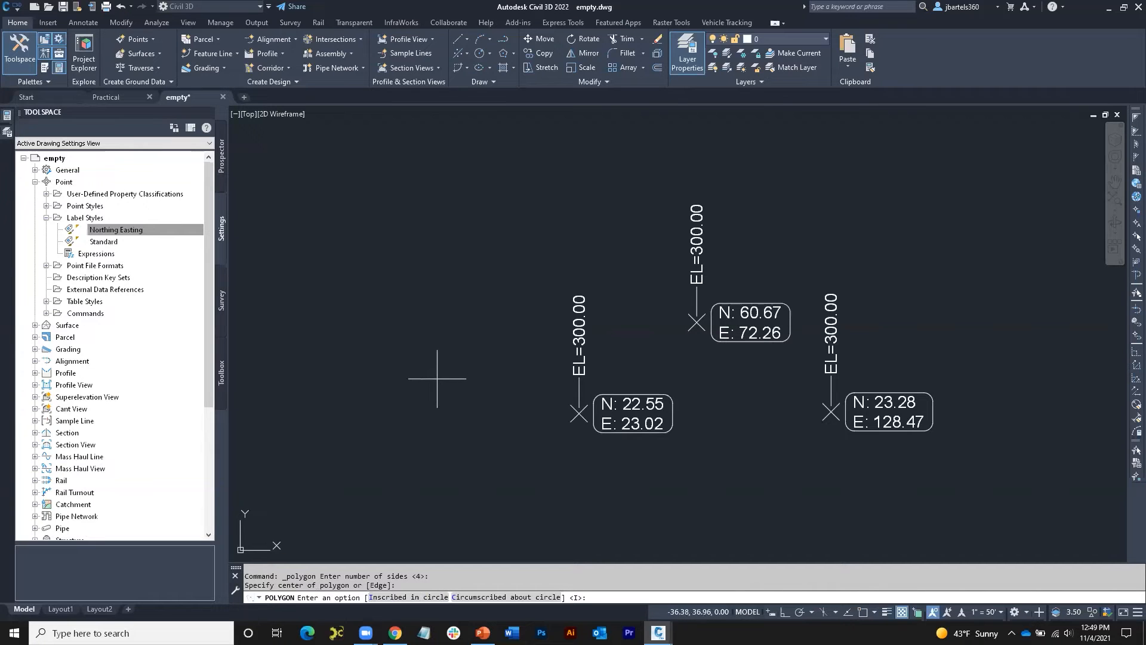
pyautogui.write('I')
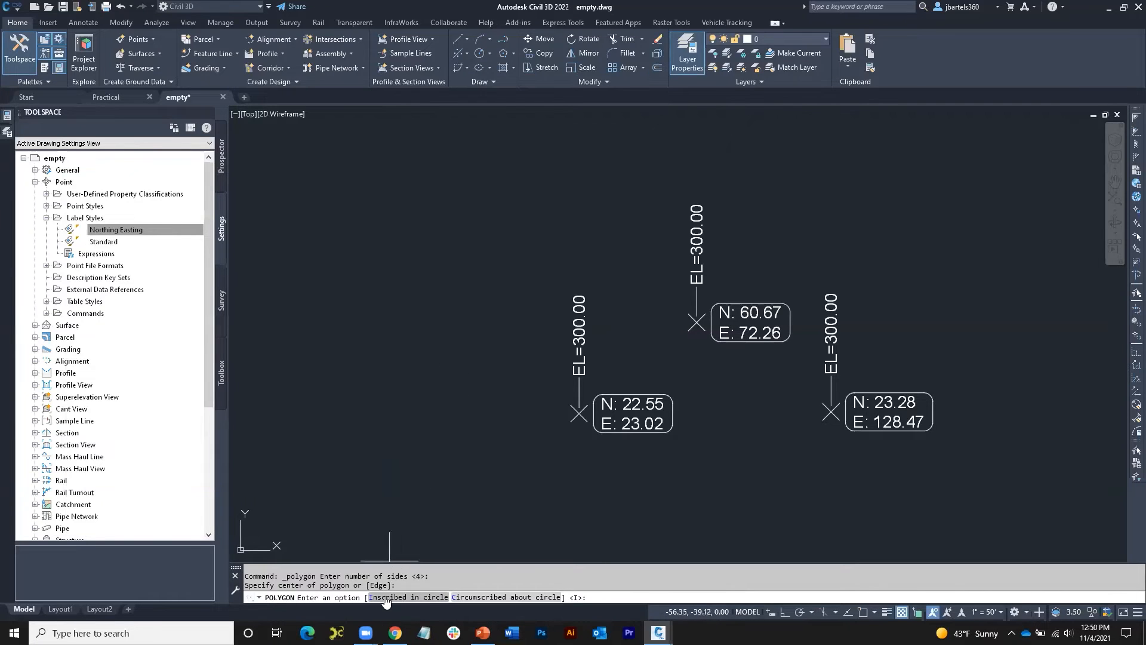
pyautogui.press('Return')
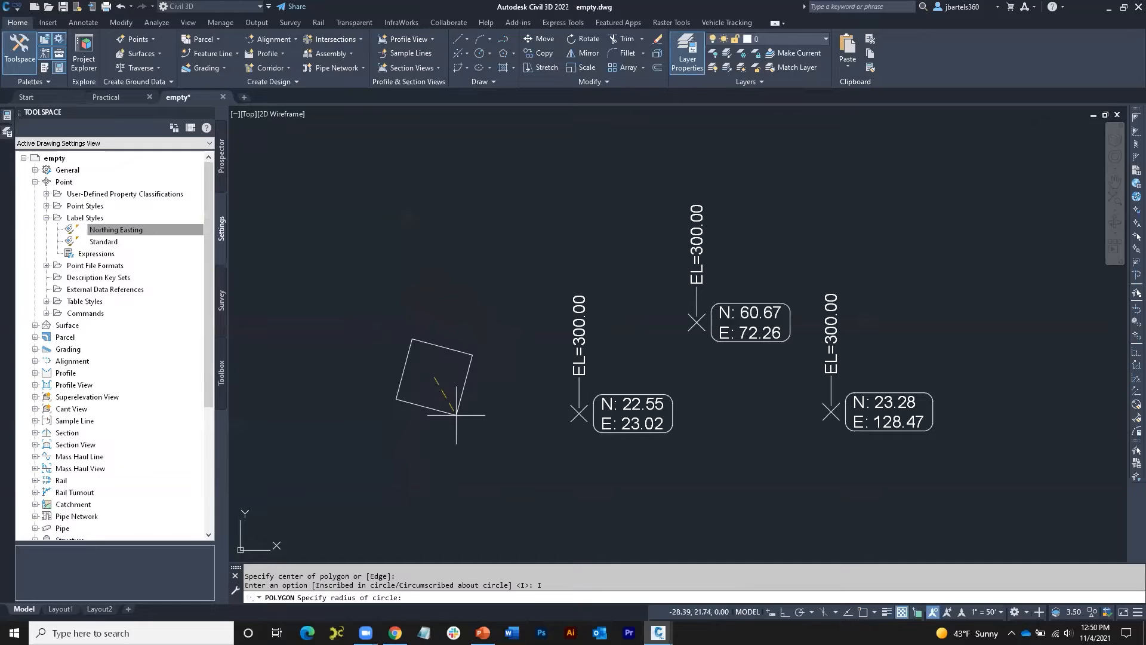
pyautogui.press('F8')
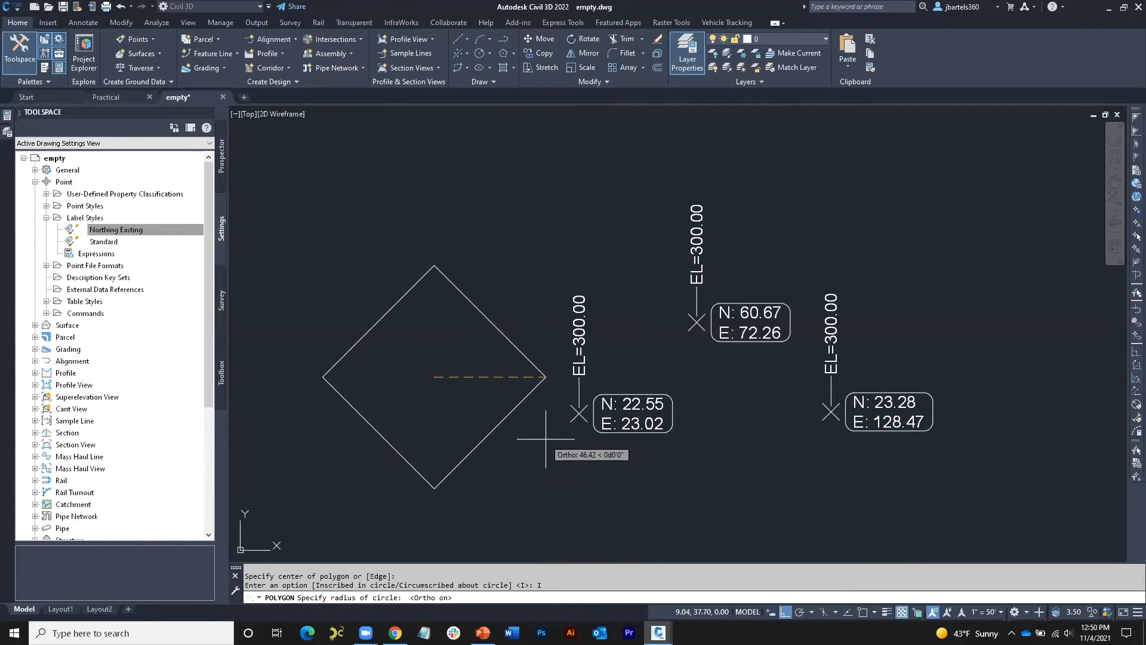
pyautogui.click(541, 446)
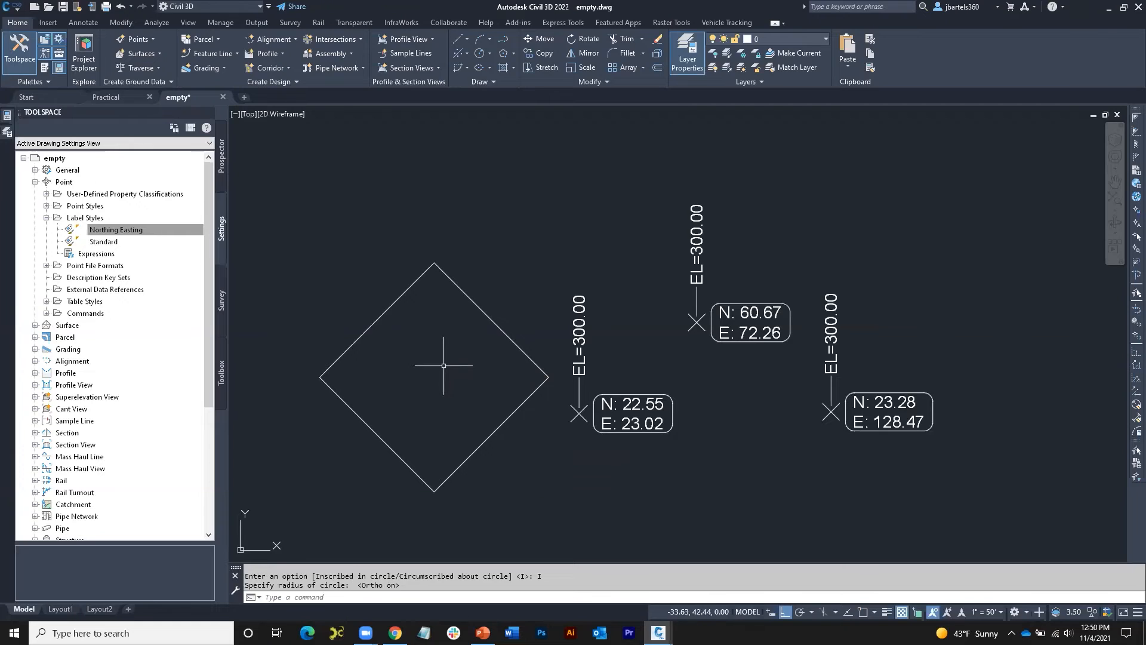
# Start a block definition named Diamond with its base point at the polygon's geometric center
pyautogui.write('block')
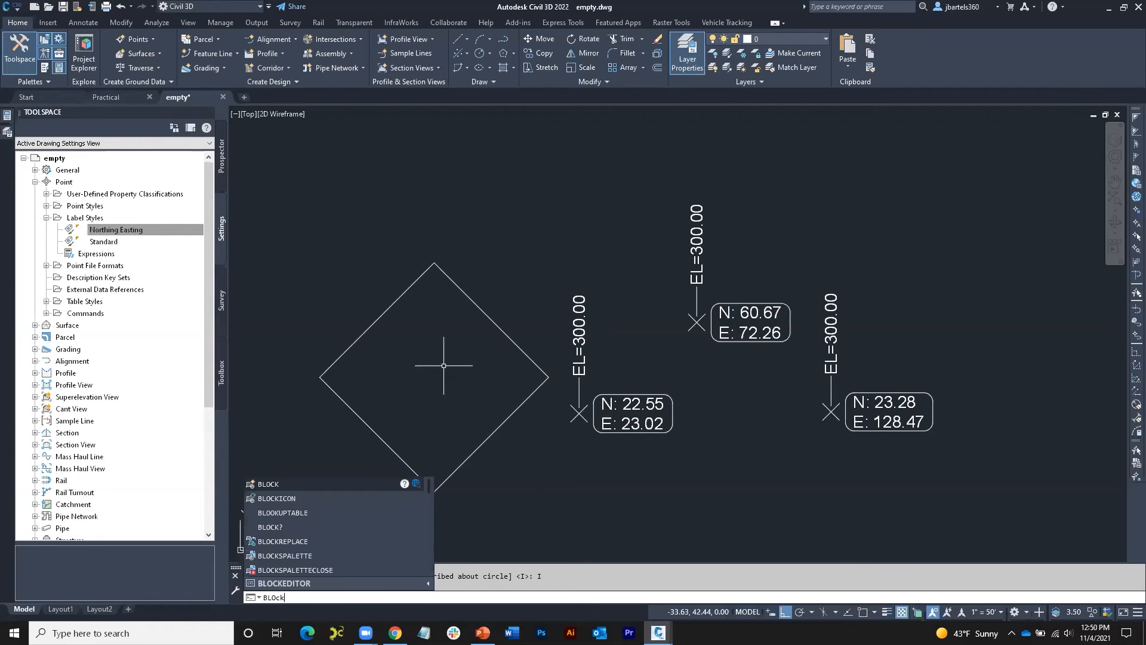
pyautogui.press('Return')
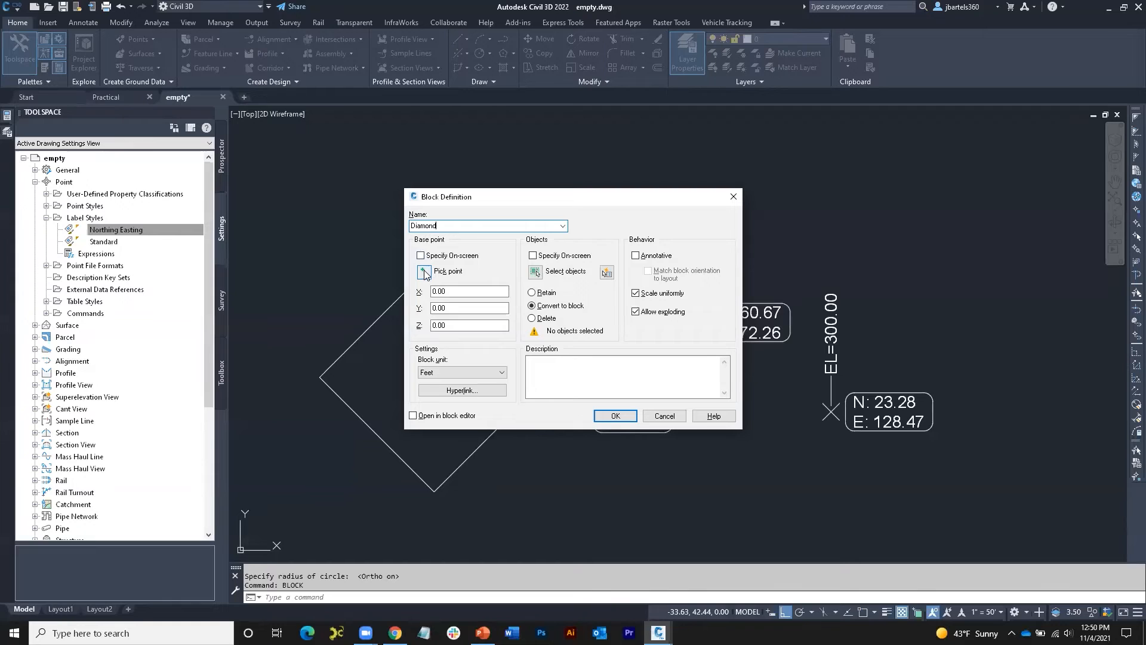
pyautogui.click(424, 272)
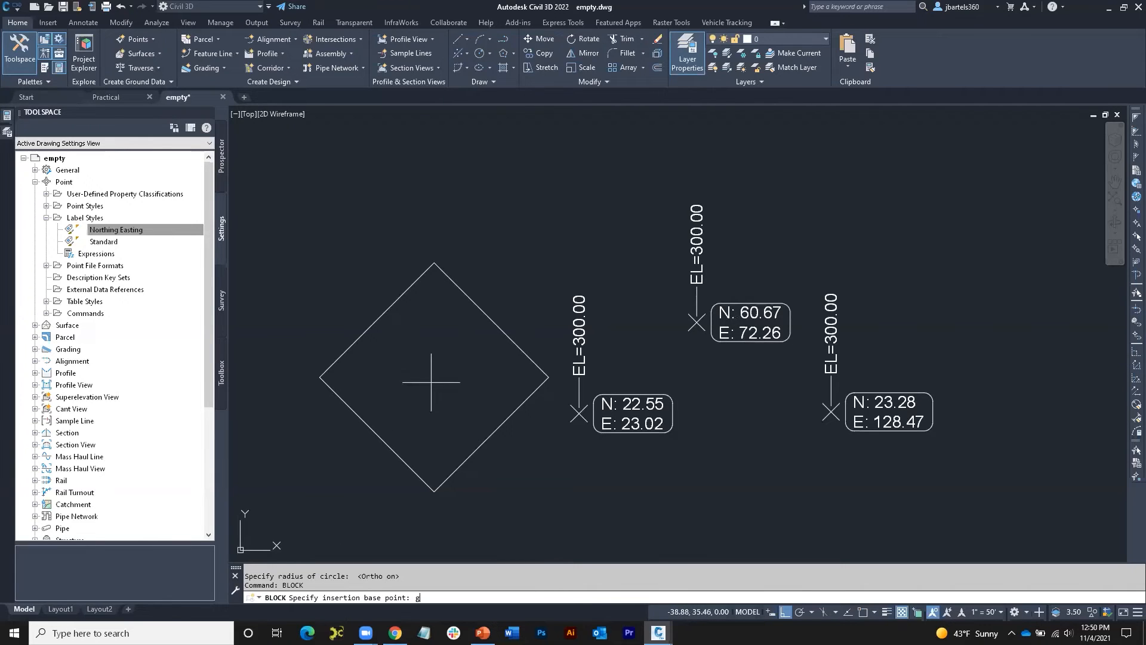
pyautogui.press('Return')
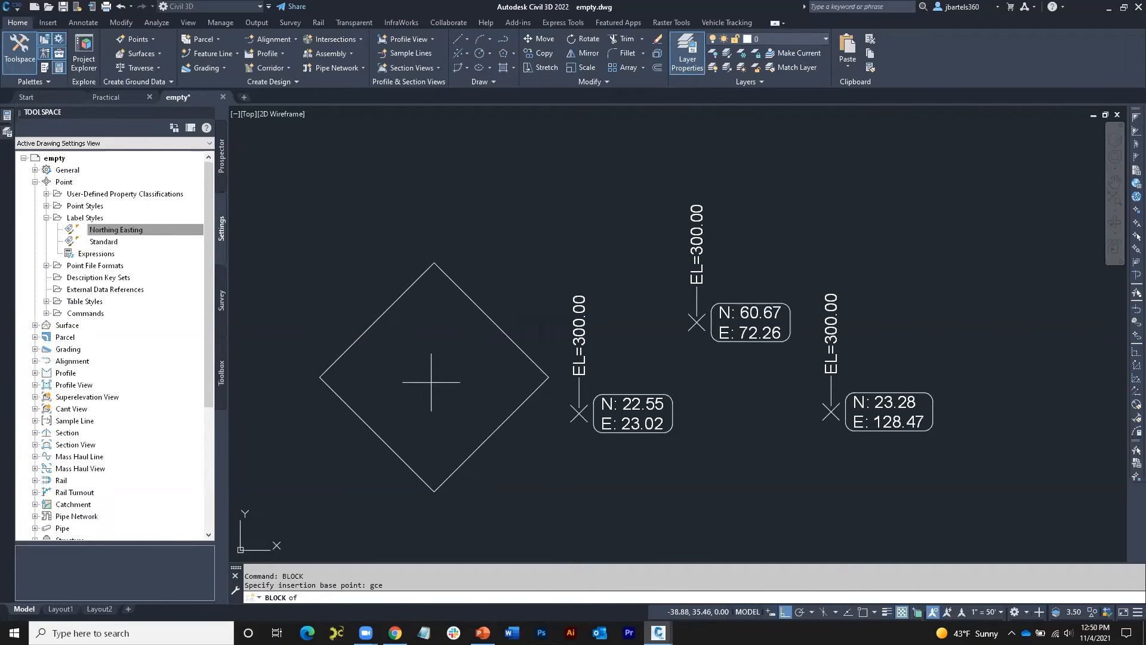
pyautogui.click(475, 306)
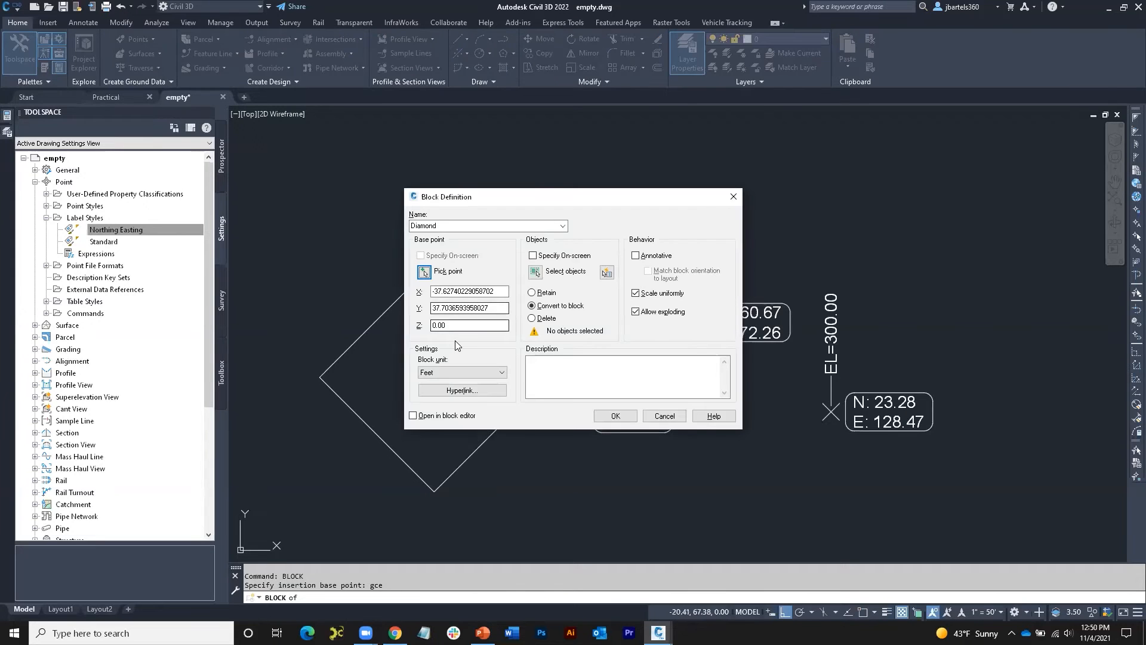
# Select the diamond polygon as the block's object and create the Diamond block
pyautogui.click(536, 272)
pyautogui.click(512, 287)
pyautogui.click(448, 324)
pyautogui.press('Return')
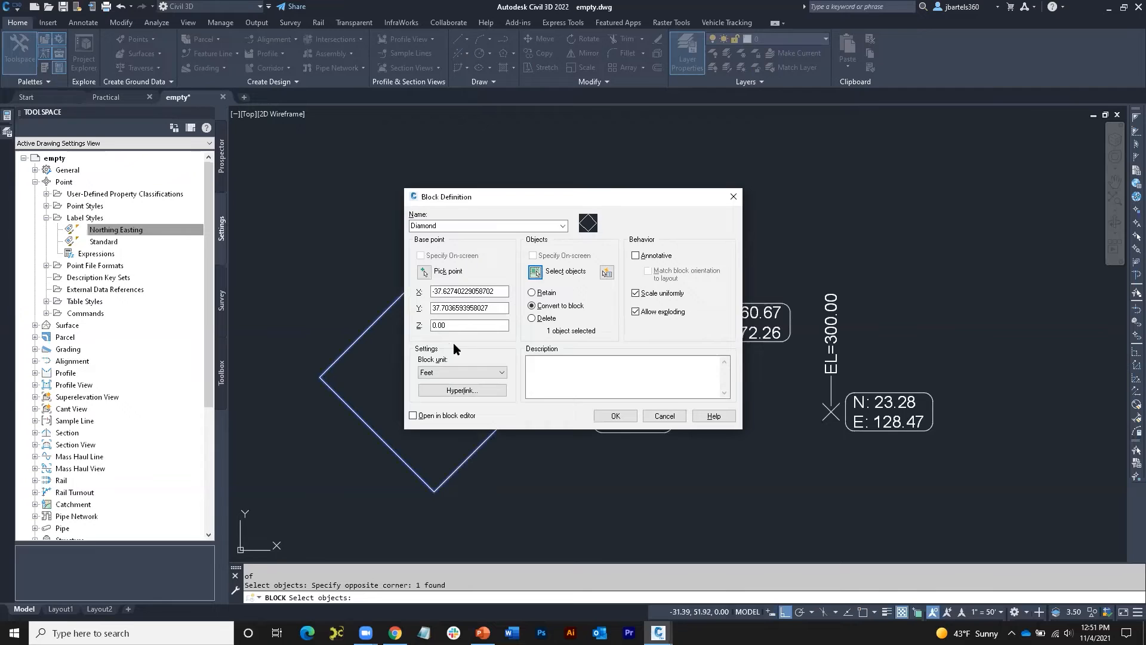
pyautogui.click(615, 415)
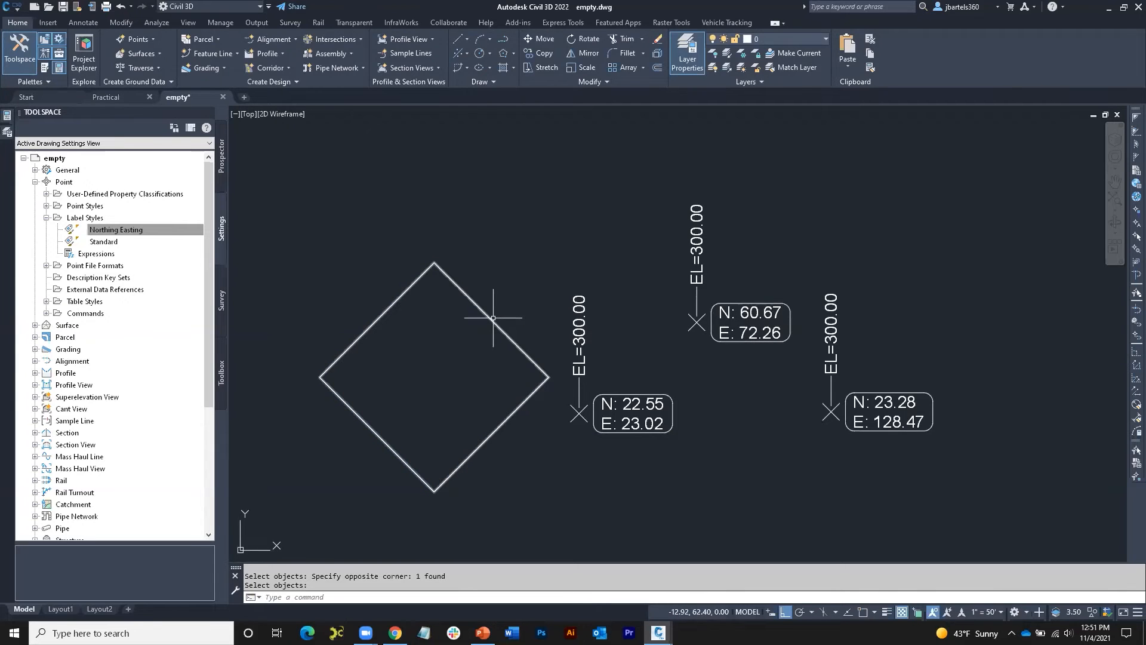
# Erase the inserted Diamond block from the drawing
pyautogui.moveTo(493, 317)
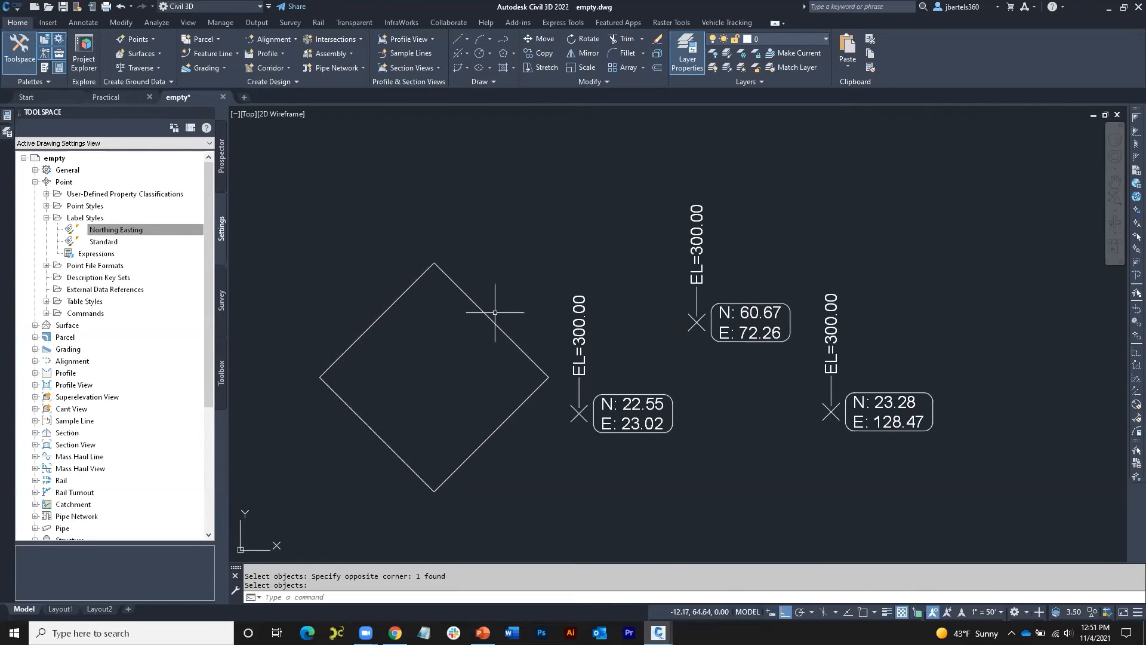
pyautogui.click(475, 303)
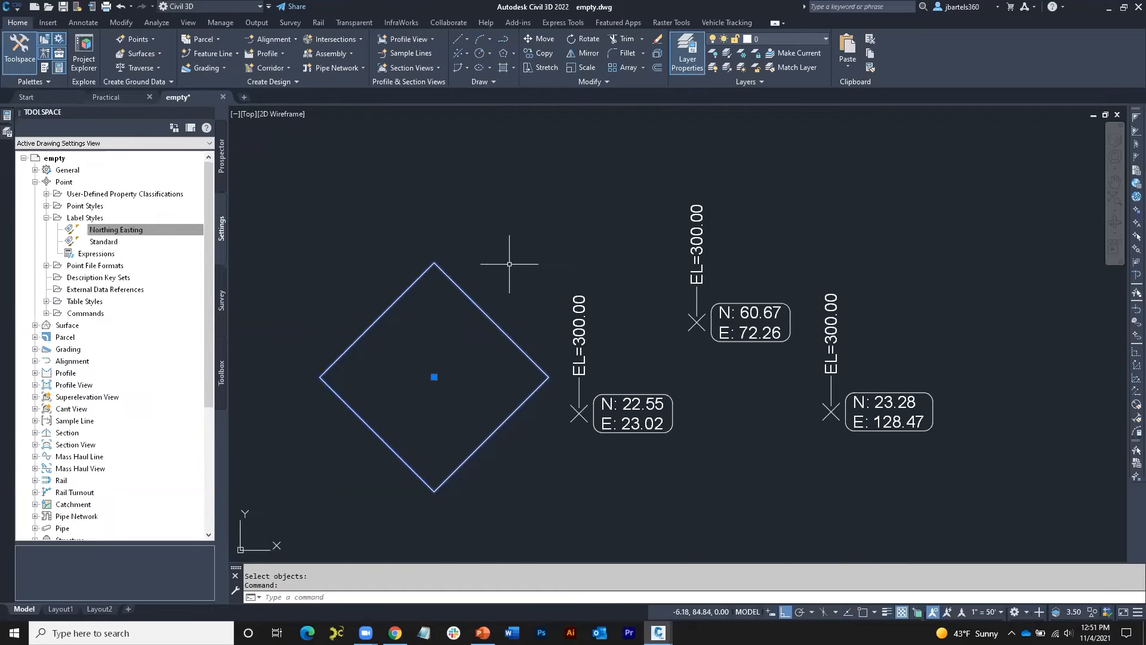
pyautogui.press('Delete')
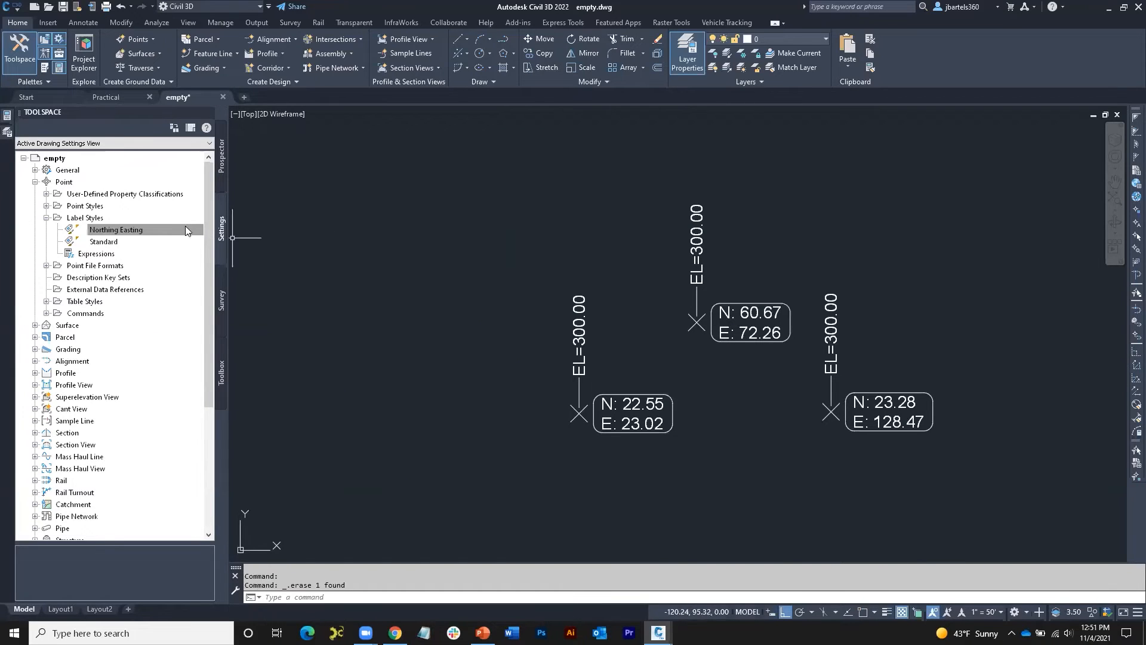
# Reopen the Northing Easting label style and add a block component named Point Shape
pyautogui.click(130, 230)
pyautogui.doubleClick(129, 232)
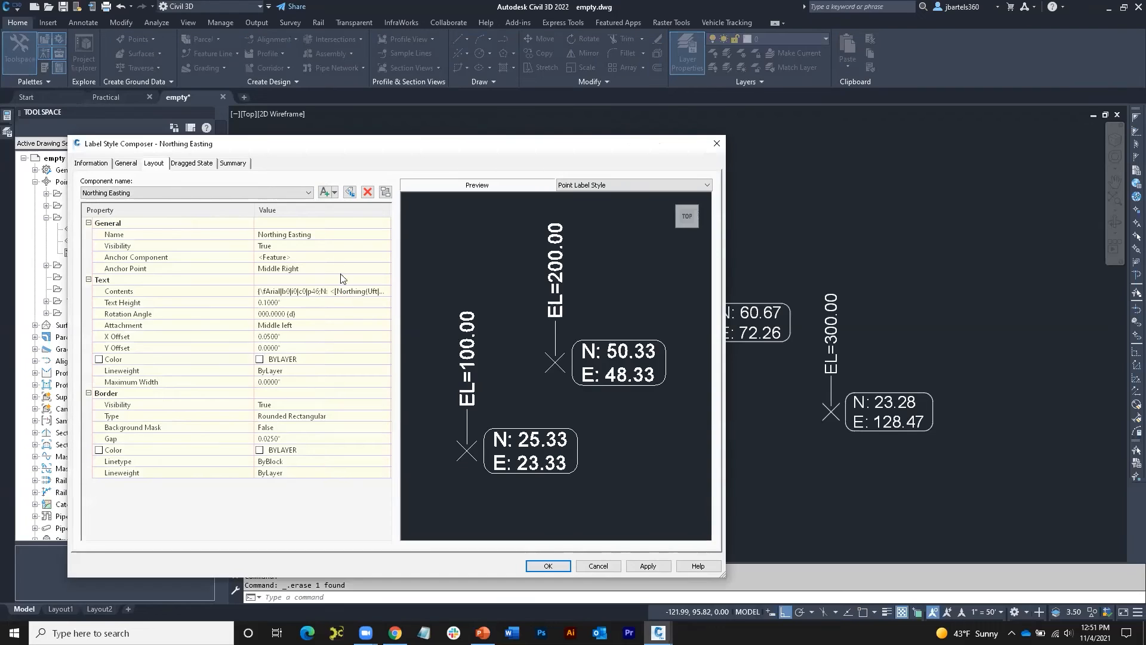
pyautogui.click(334, 192)
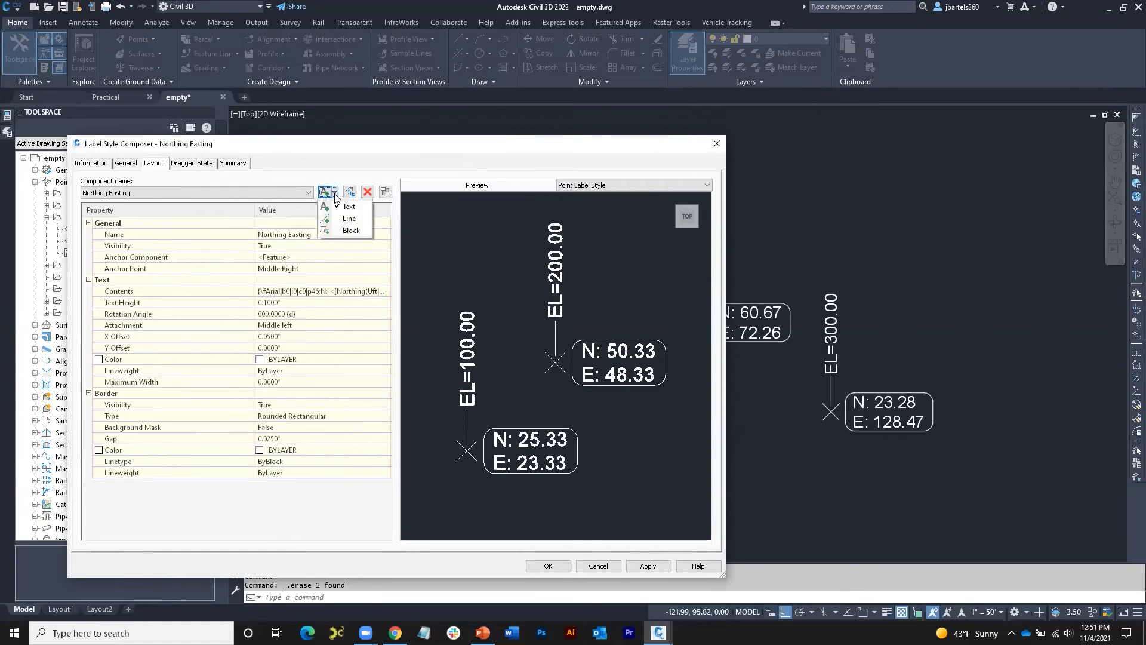
pyautogui.click(349, 230)
pyautogui.click(296, 233)
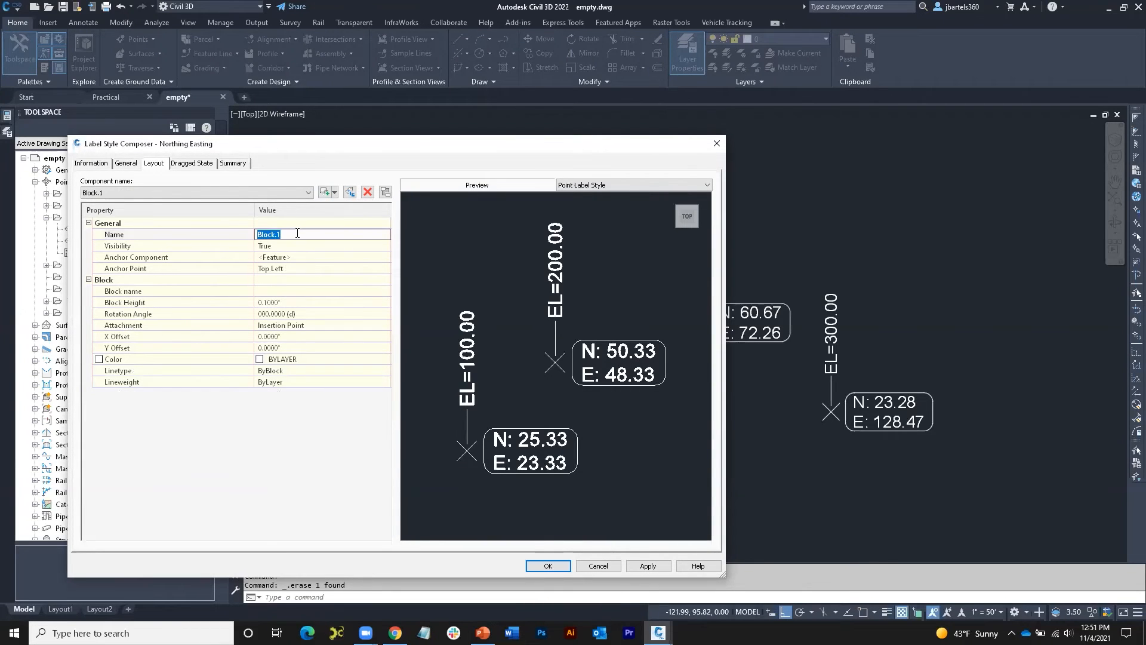
pyautogui.write('Point Shape')
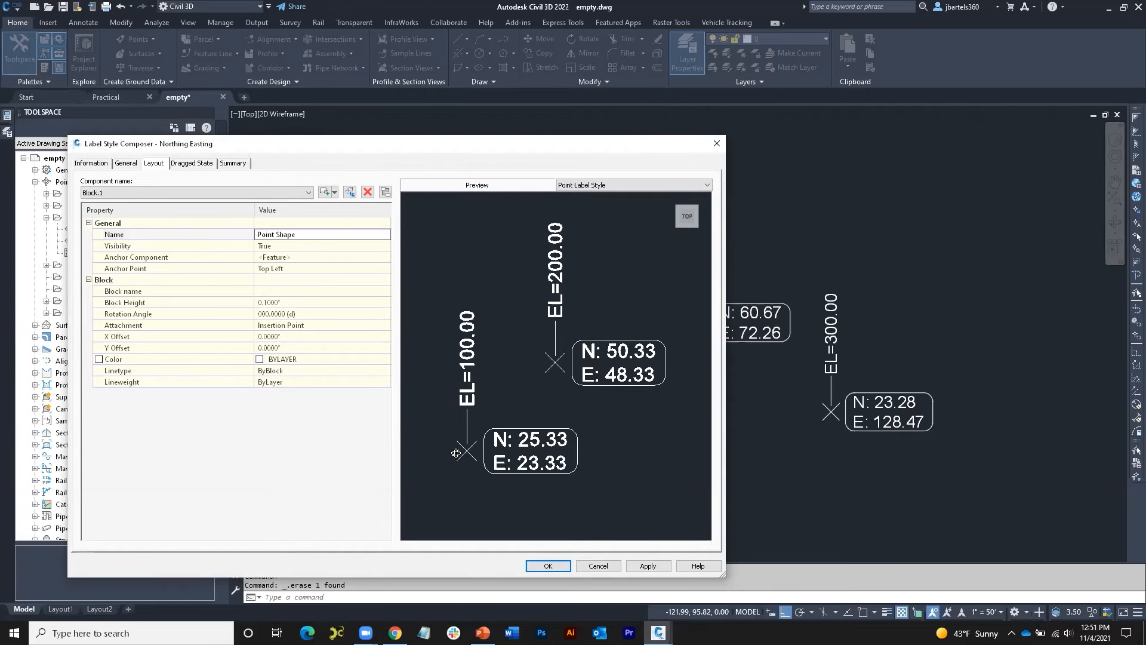
# Set the Point Shape component's anchor point to Middle Left and assign it the Diamond block
pyautogui.click(301, 269)
pyautogui.click(301, 268)
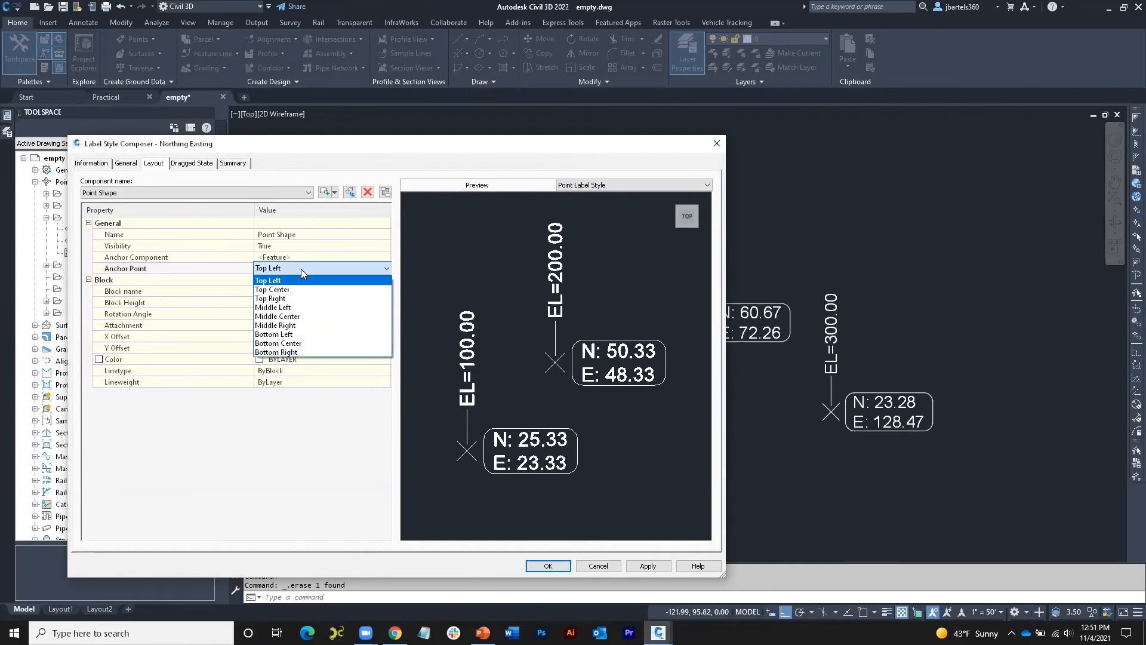
pyautogui.click(299, 307)
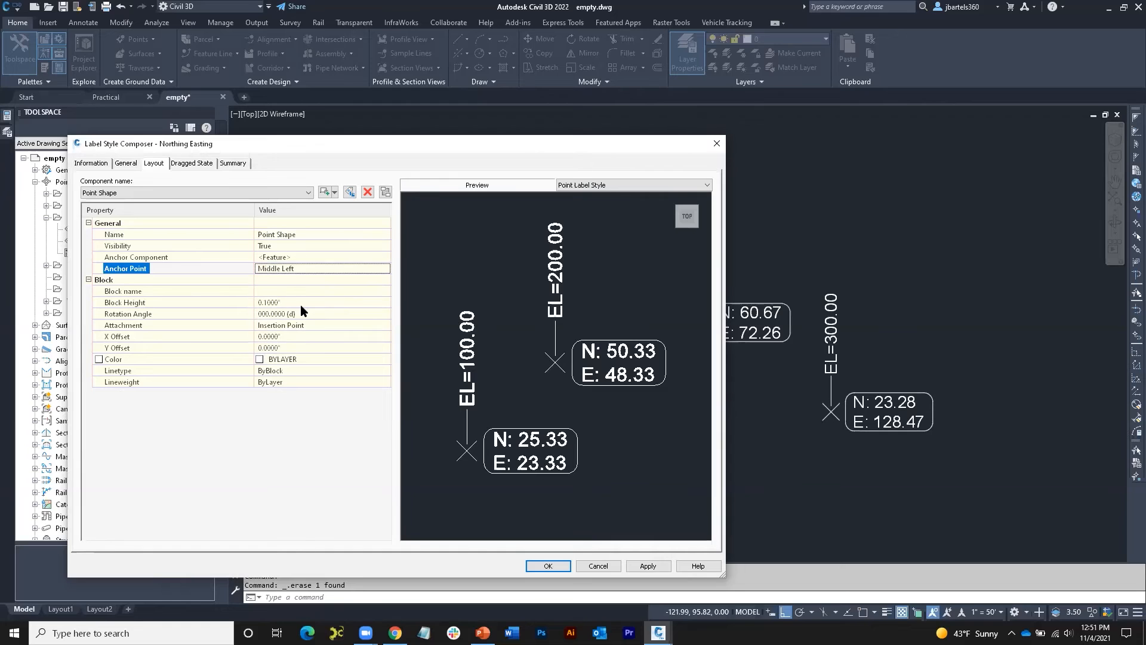
pyautogui.click(263, 292)
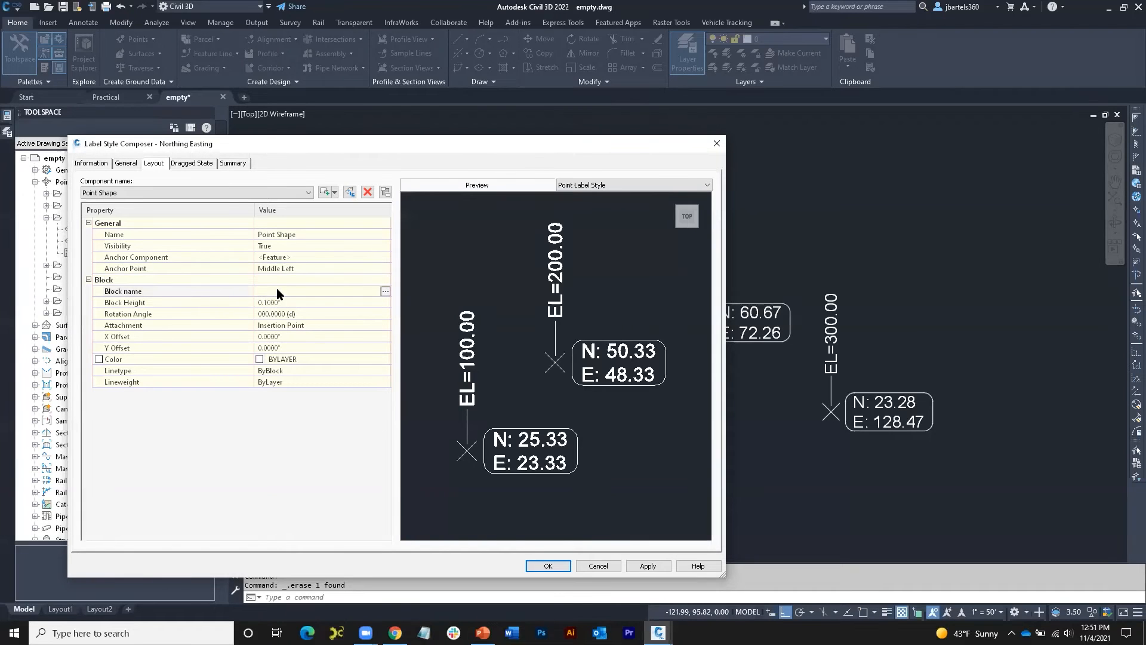
pyautogui.click(386, 291)
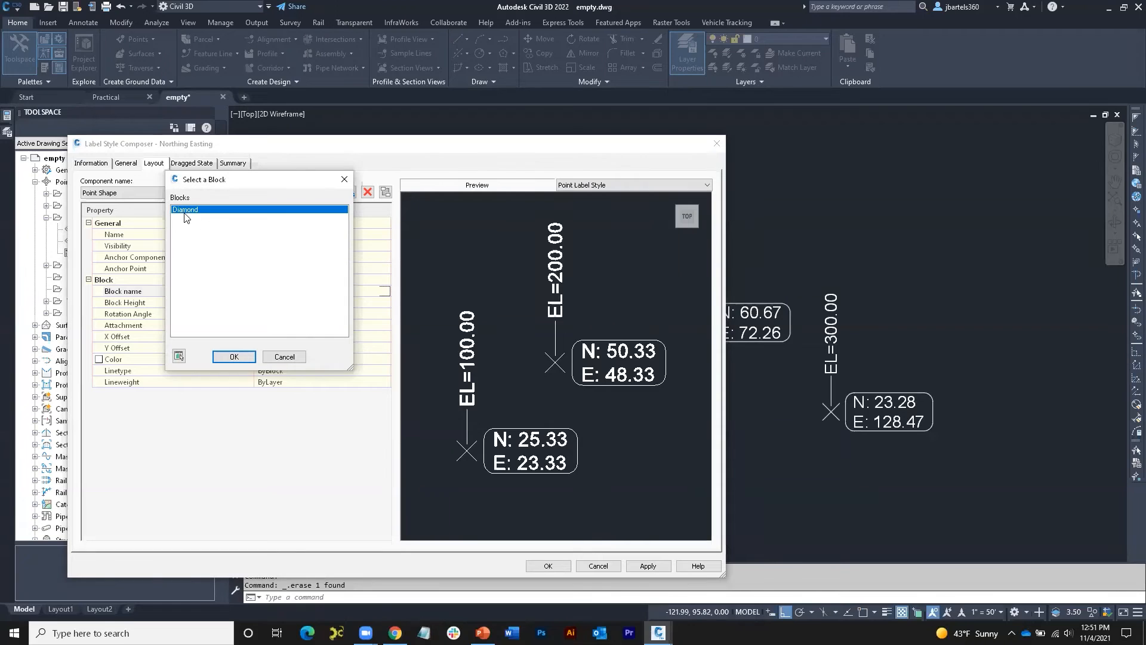
pyautogui.click(233, 357)
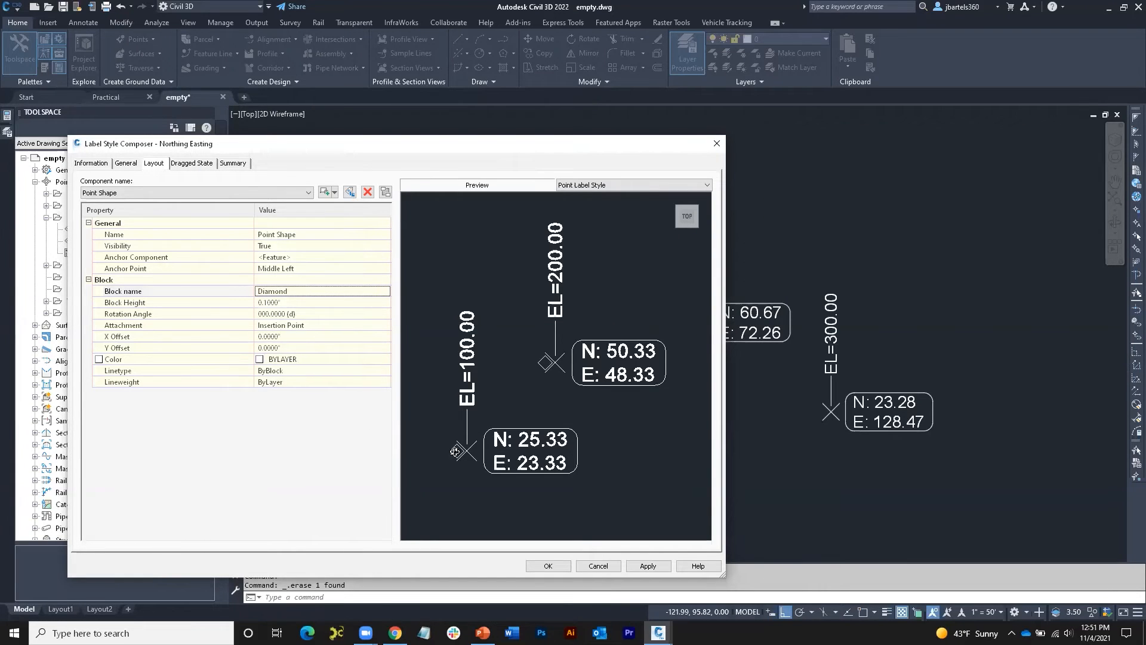
# Set the Point Shape component's block height to 0.35 inches
pyautogui.click(289, 303)
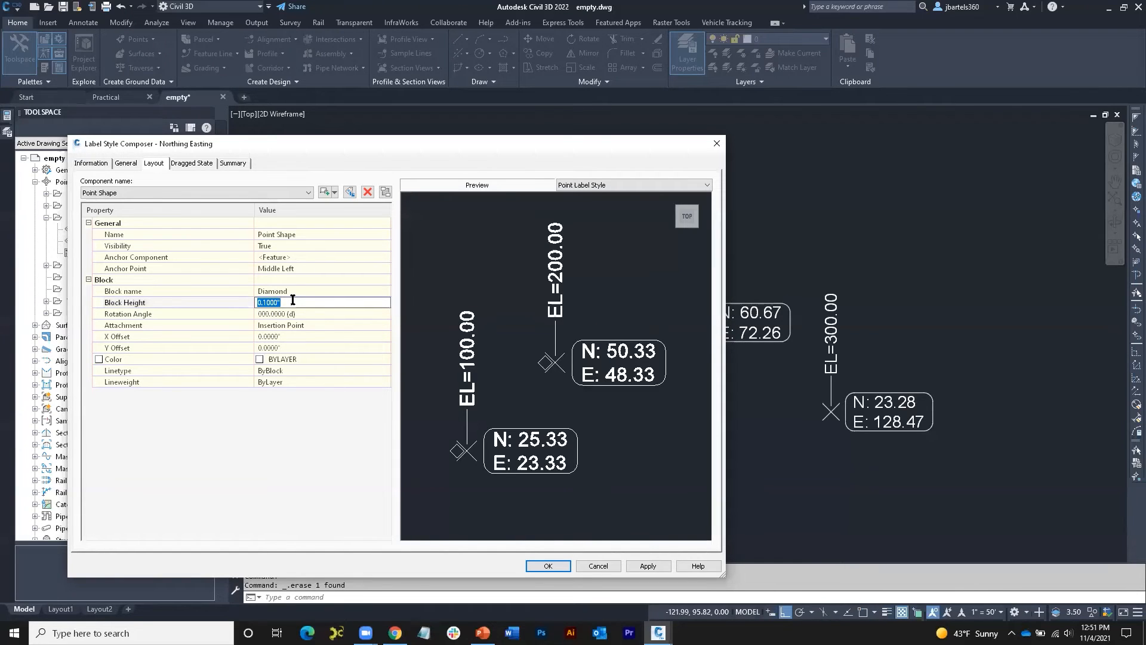
pyautogui.write('.35')
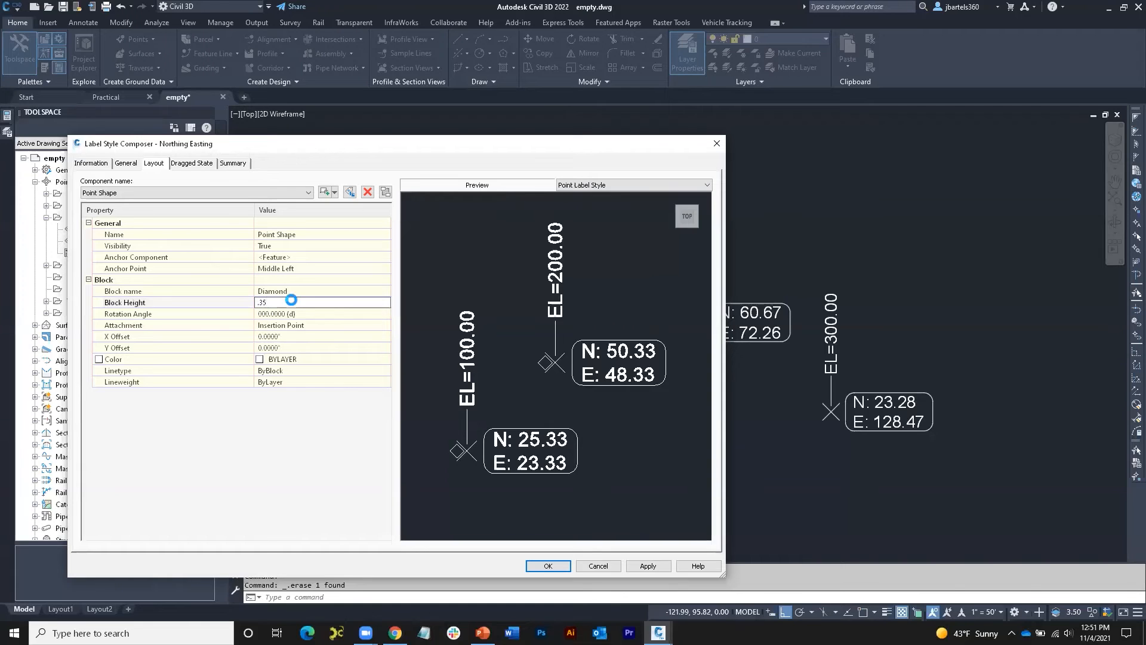
pyautogui.press('Return')
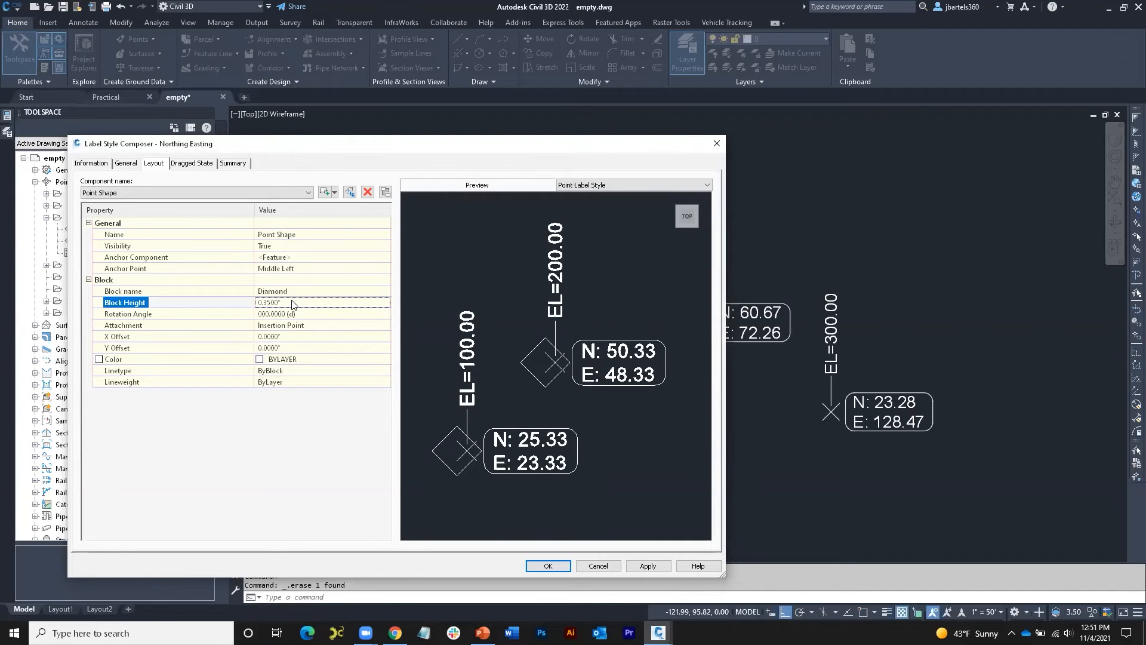
# Set the Point Shape component's attachment to Middle right and its X offset to -0.05 inches
pyautogui.click(317, 325)
pyautogui.click(316, 324)
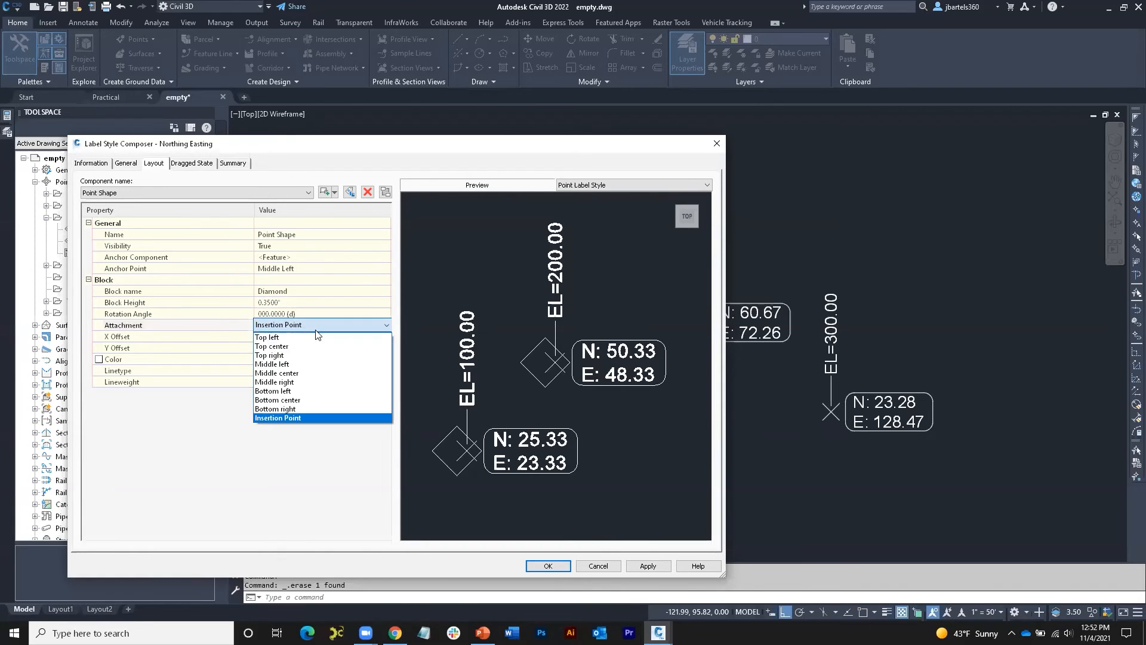
pyautogui.click(309, 382)
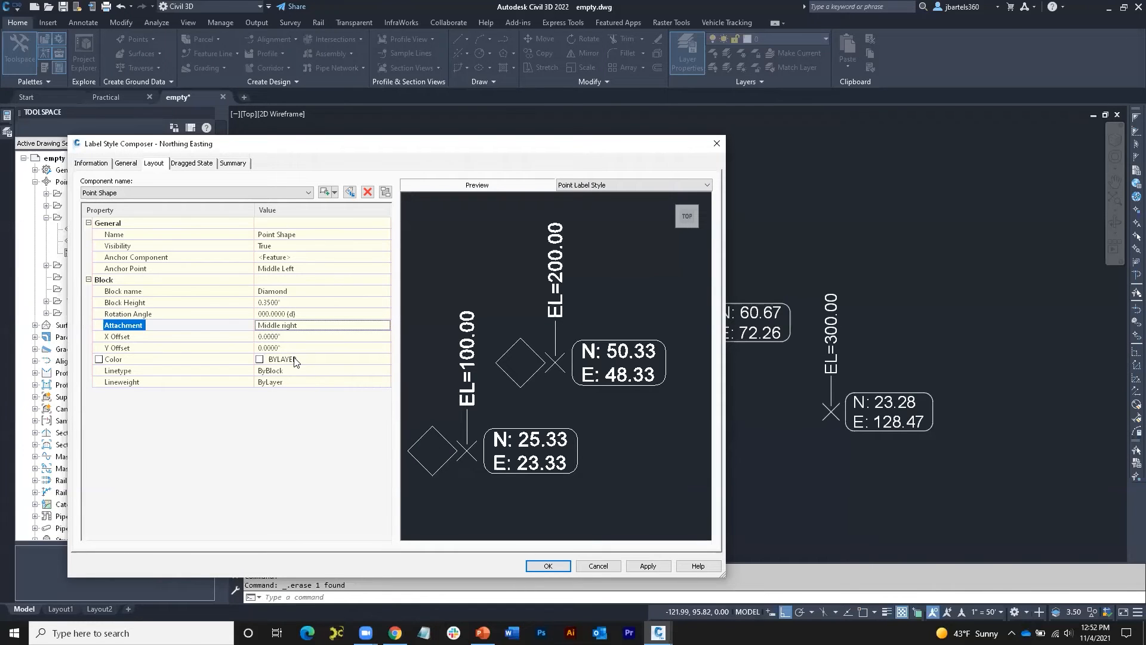
pyautogui.click(292, 336)
pyautogui.write('-0')
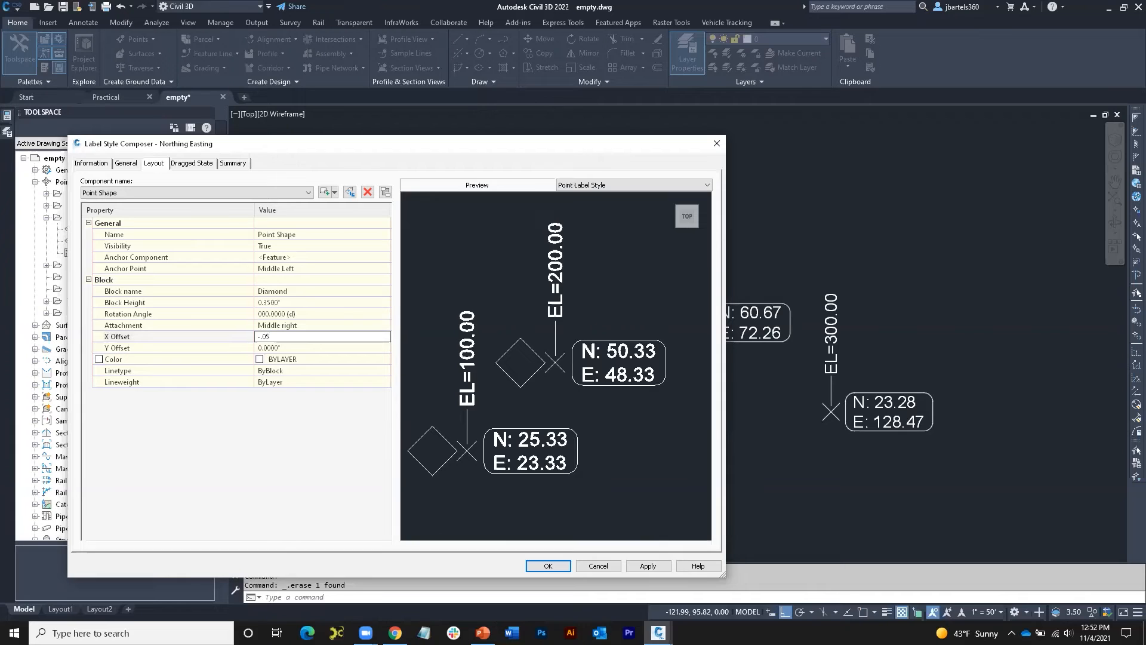
pyautogui.write('.05')
pyautogui.press('Return')
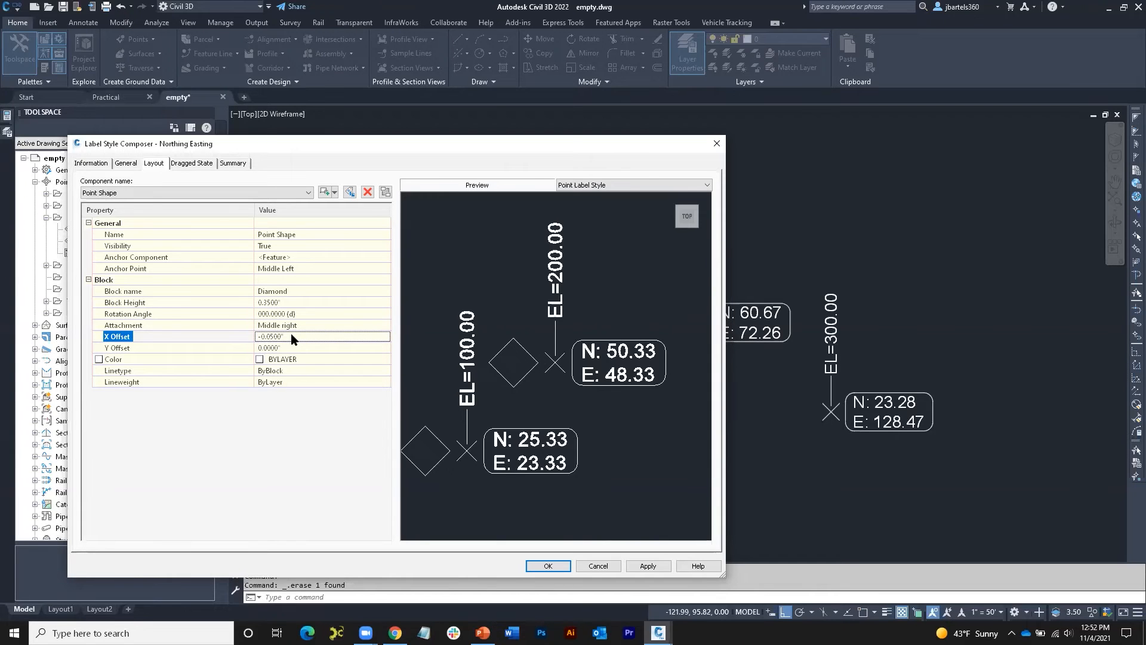
# Add a text component named Point # to the Northing Easting label style
pyautogui.click(335, 192)
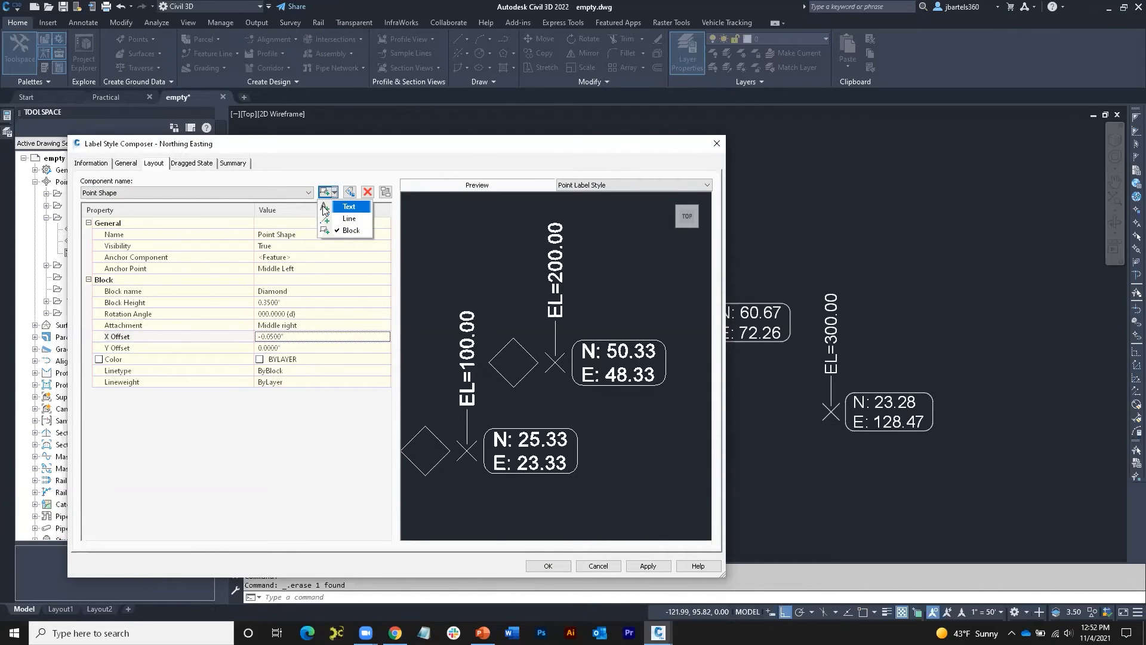
pyautogui.click(326, 207)
pyautogui.click(284, 232)
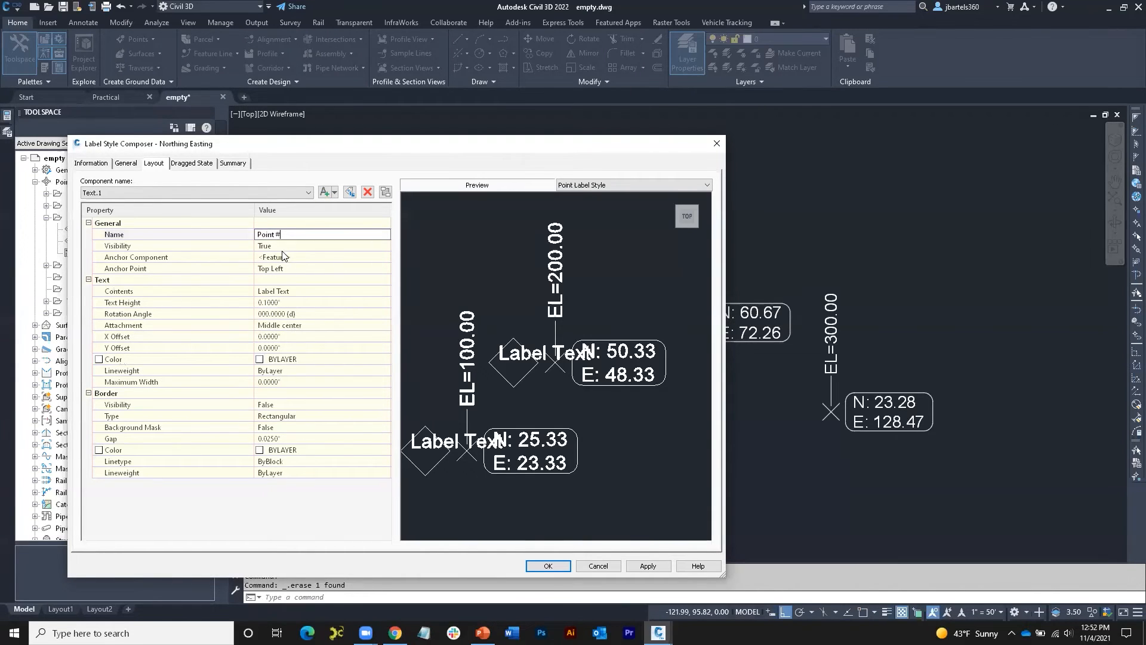
# Anchor the Point # component to the Point Shape component at its Middle Center
pyautogui.click(295, 258)
pyautogui.click(296, 255)
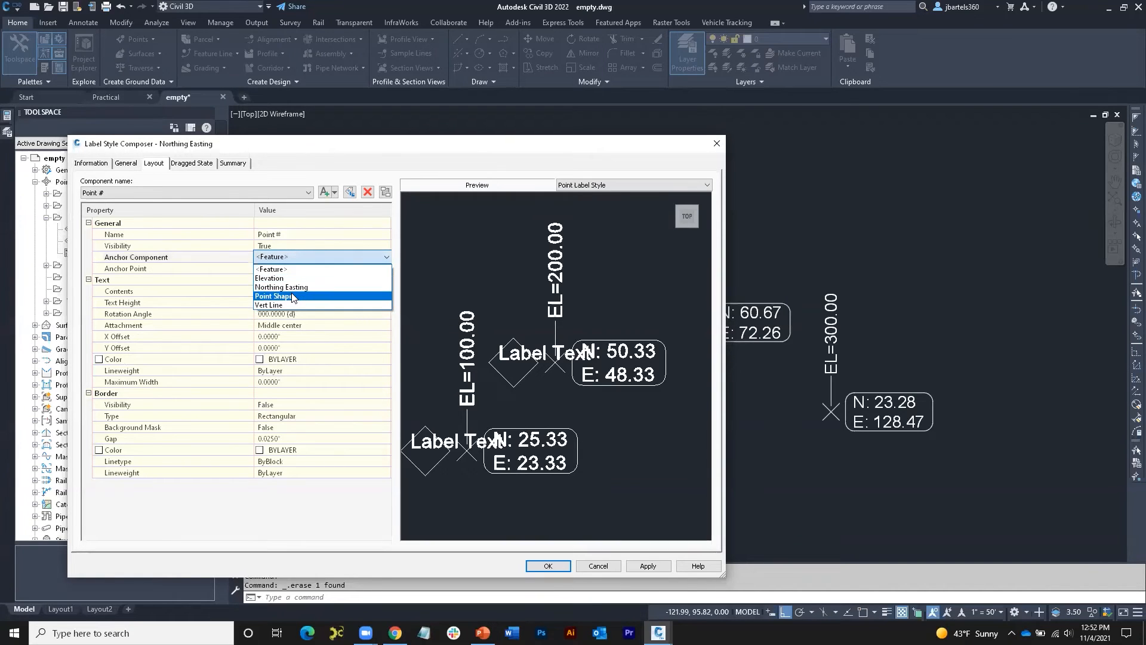
pyautogui.click(290, 296)
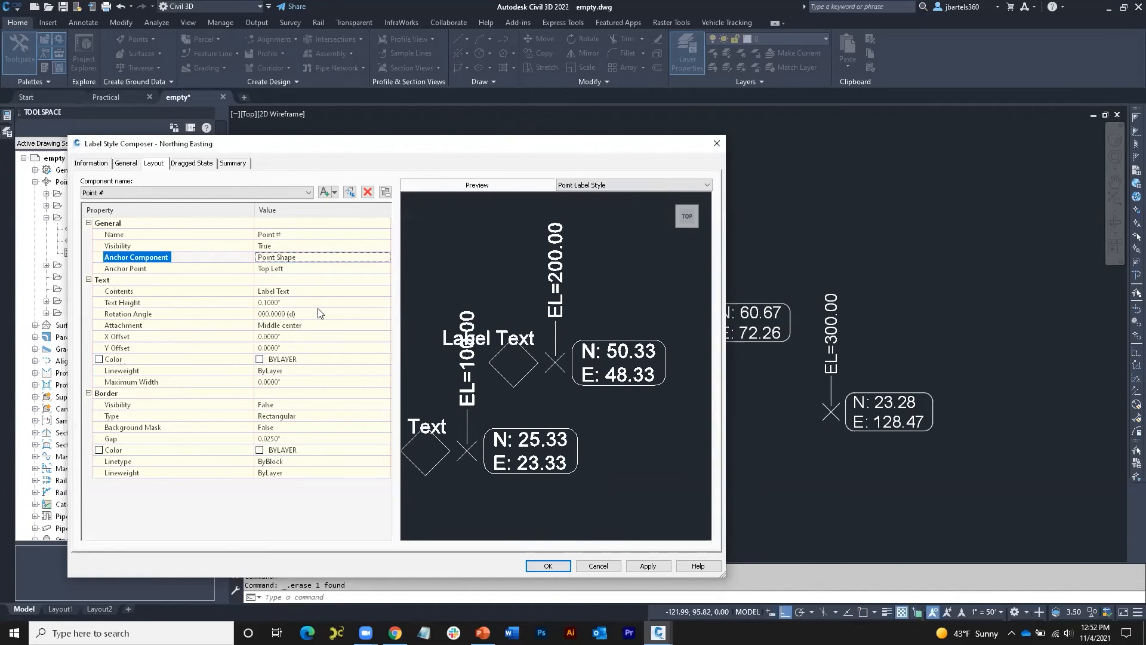
pyautogui.click(295, 268)
pyautogui.click(296, 268)
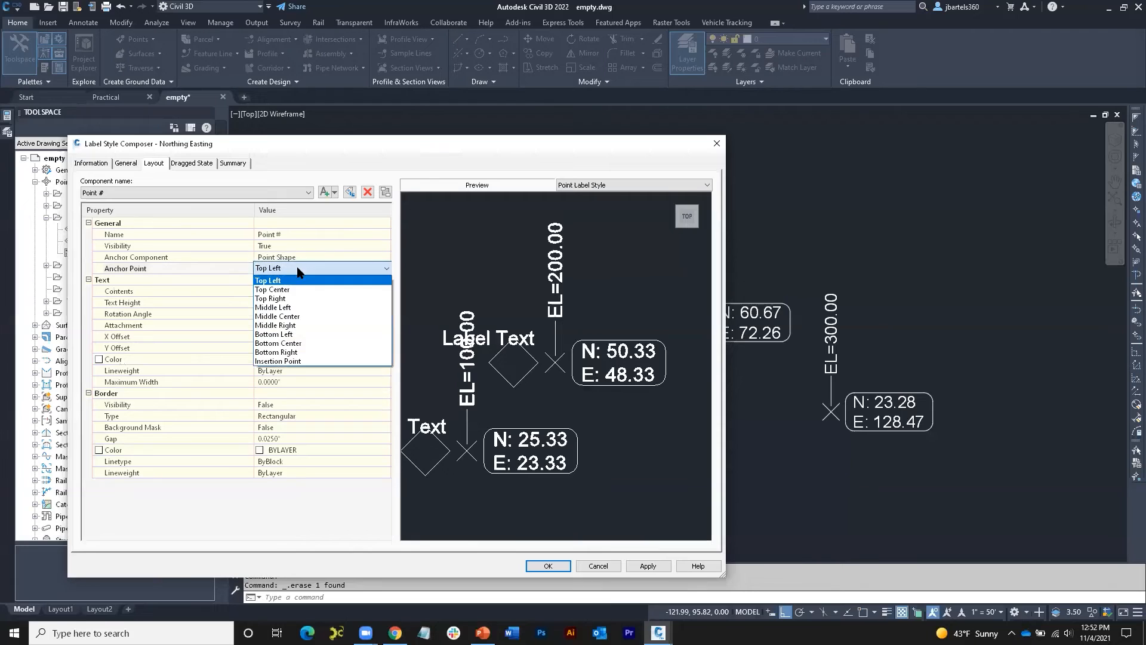
pyautogui.click(296, 316)
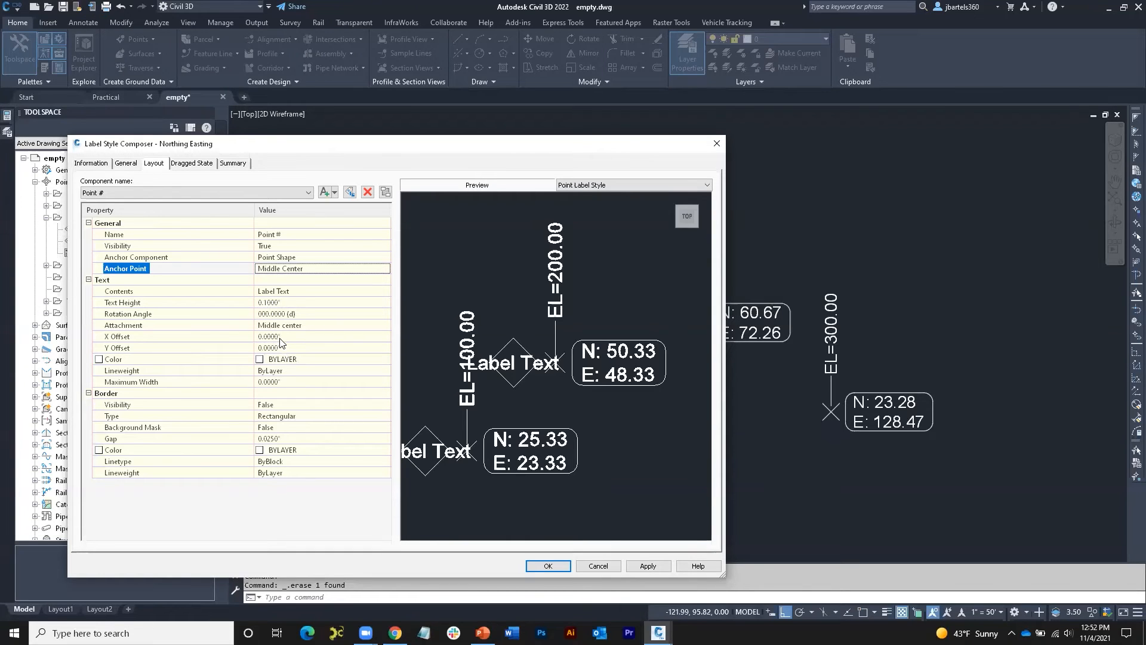
# Replace the Point # component's placeholder text with the Point Number property and apply the style changes
pyautogui.click(292, 293)
pyautogui.click(385, 292)
pyautogui.moveTo(501, 263); pyautogui.dragTo(455, 263)
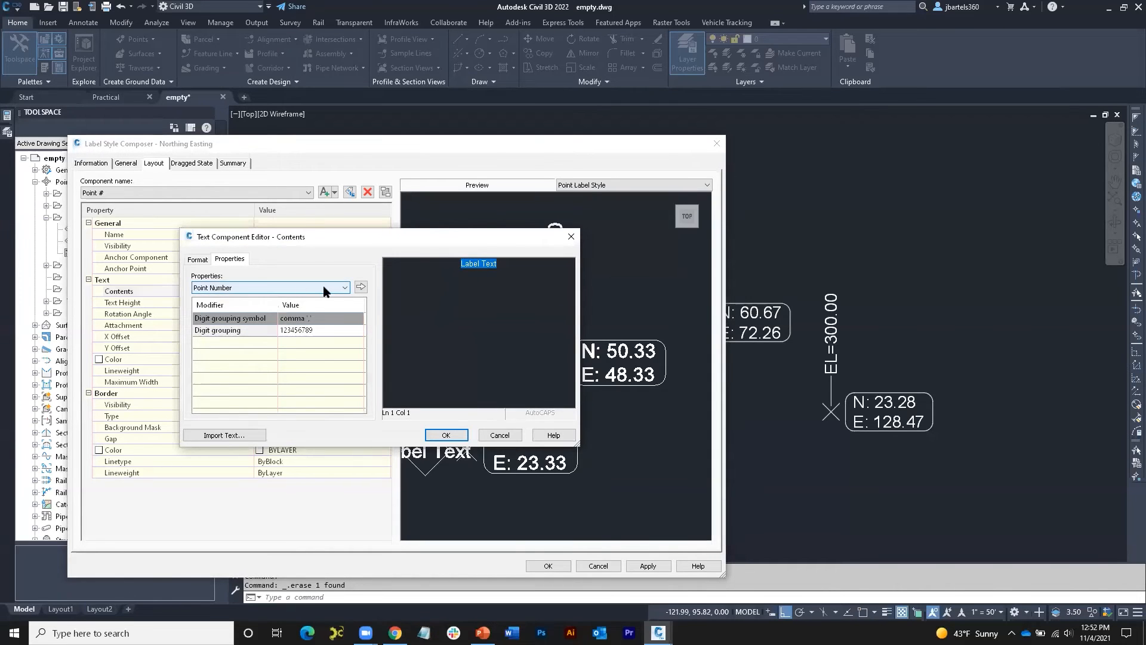
pyautogui.click(361, 286)
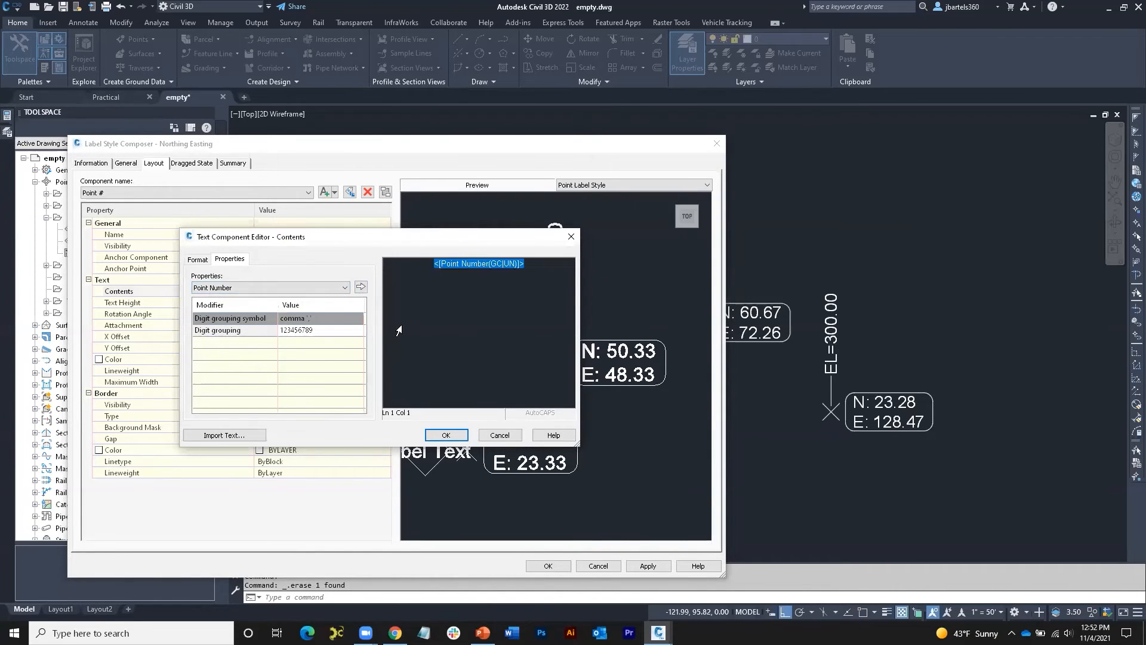
pyautogui.click(446, 435)
pyautogui.click(645, 564)
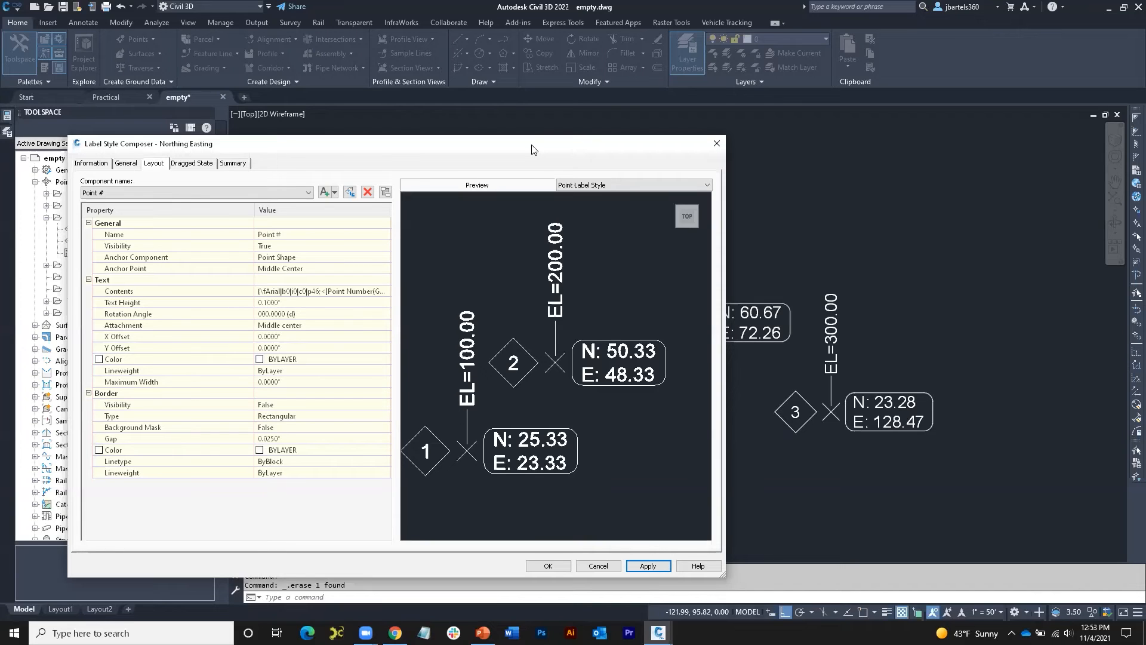
# Move the Elevation component to the top of the component draw order and accept the label style
pyautogui.moveTo(532, 149); pyautogui.dragTo(529, 155)
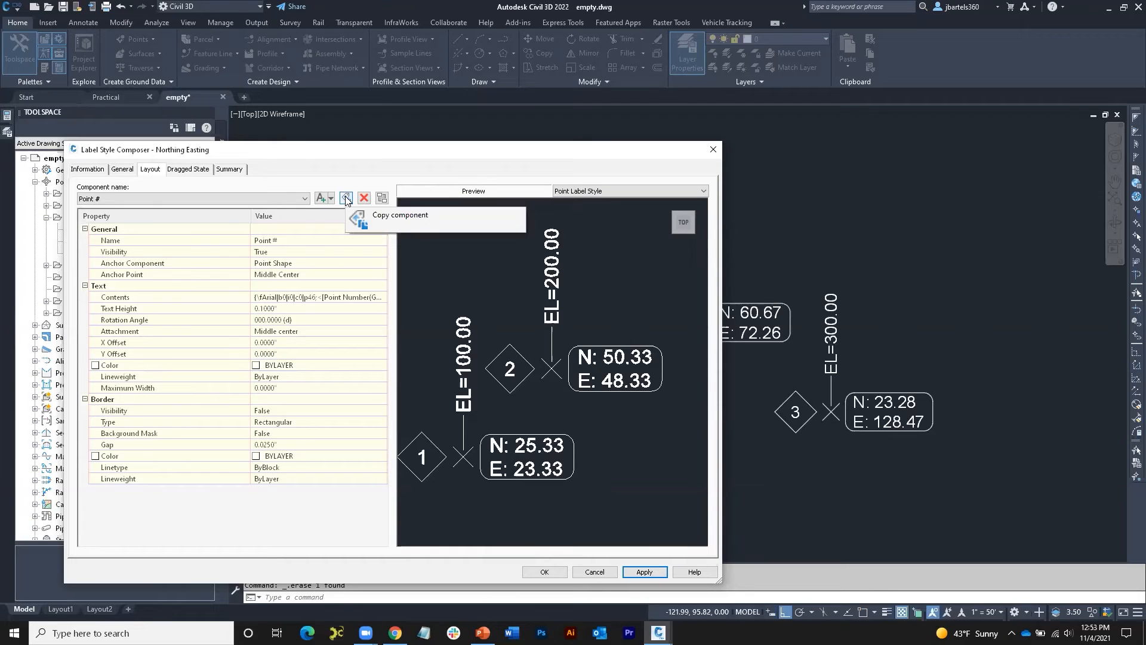
pyautogui.click(380, 199)
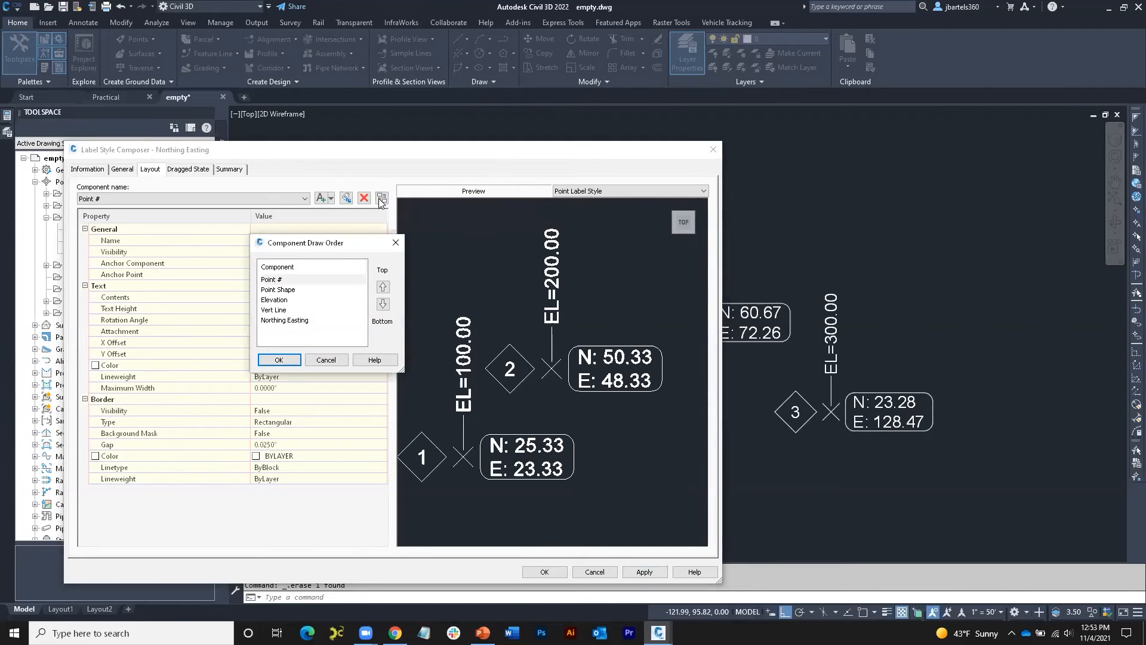
pyautogui.click(281, 303)
pyautogui.click(383, 287)
pyautogui.click(383, 286)
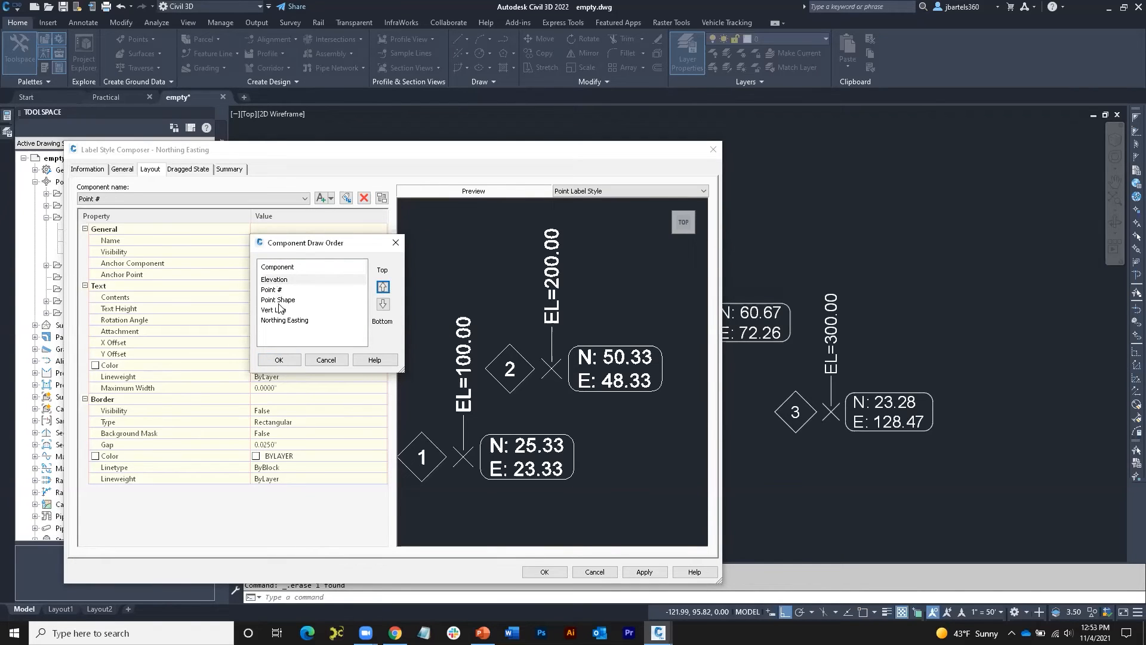
pyautogui.click(276, 361)
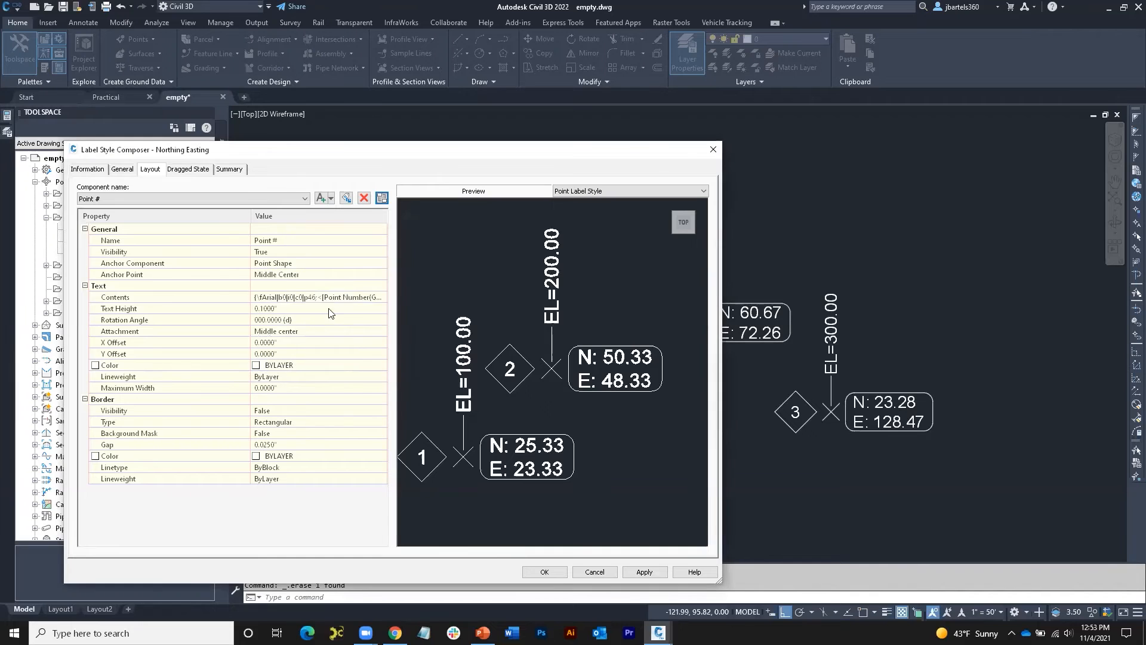
pyautogui.click(536, 572)
# With ortho turned off, move point 3's label up and away from its marker, and reset the label
pyautogui.moveTo(687, 435); pyautogui.dragTo(532, 445, button='middle')
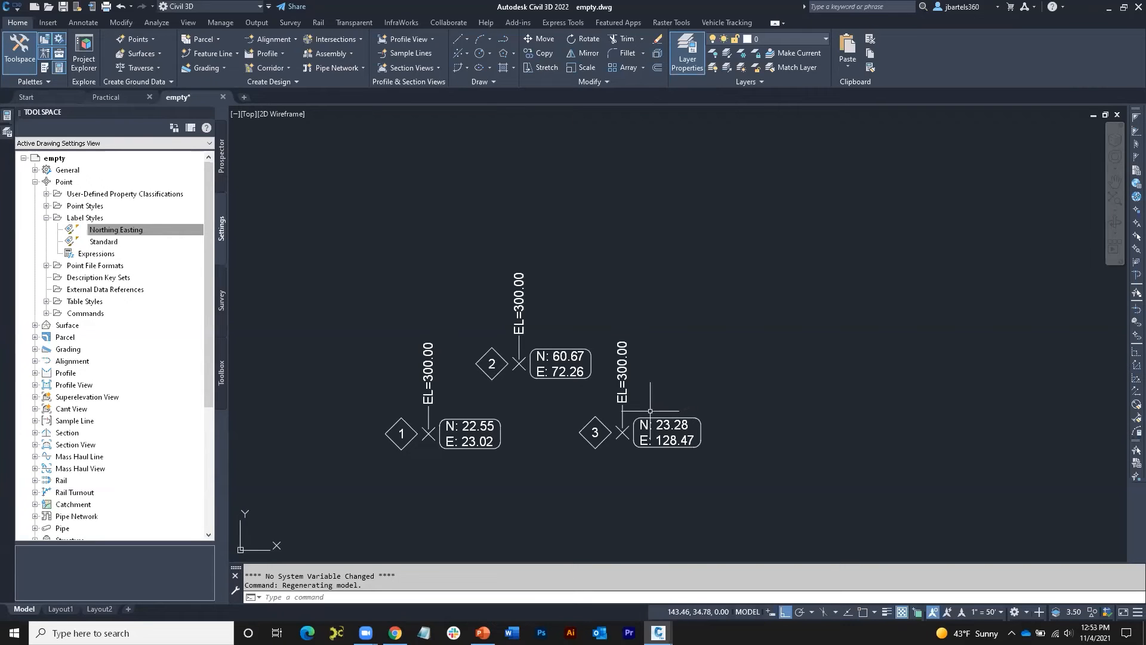
pyautogui.click(630, 448)
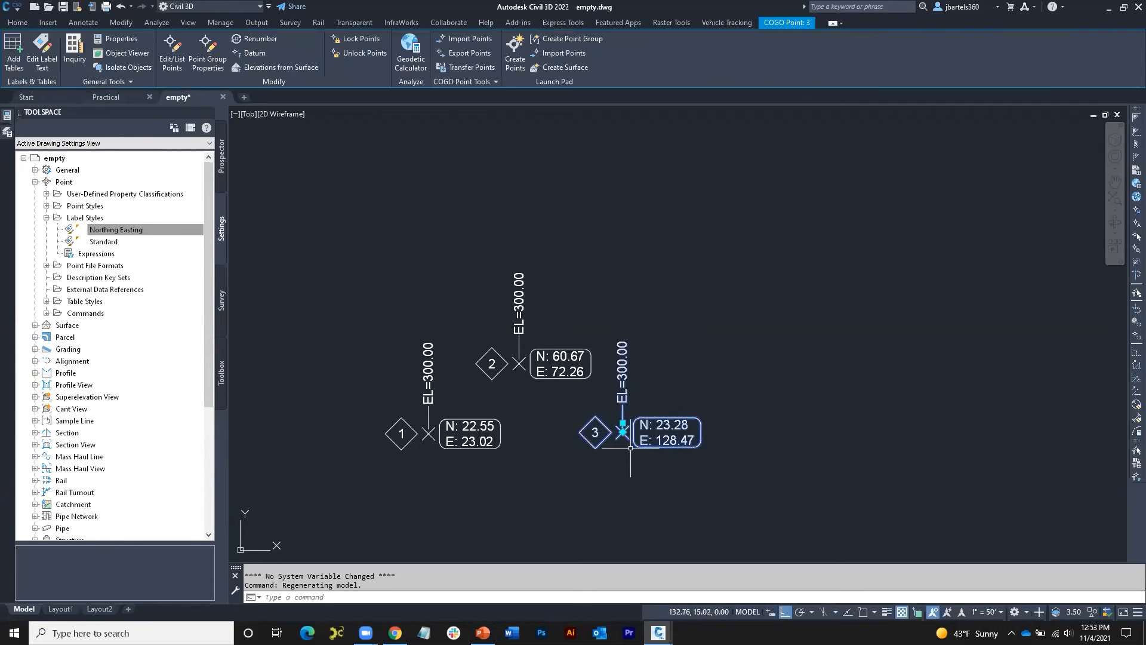
pyautogui.moveTo(622, 424)
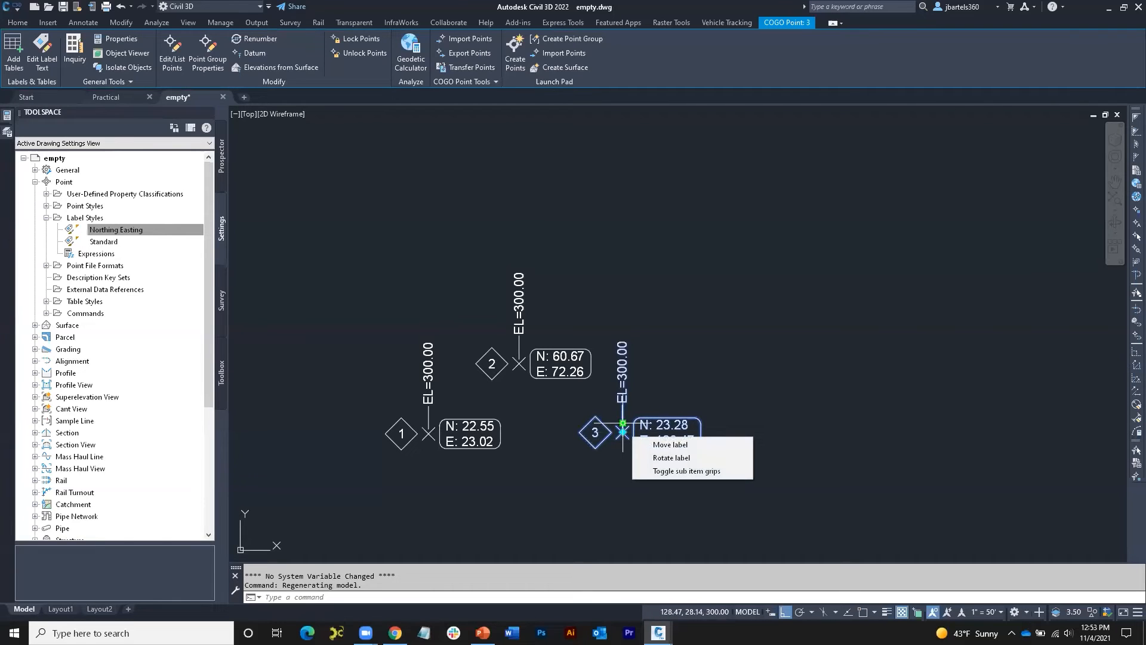
pyautogui.click(670, 445)
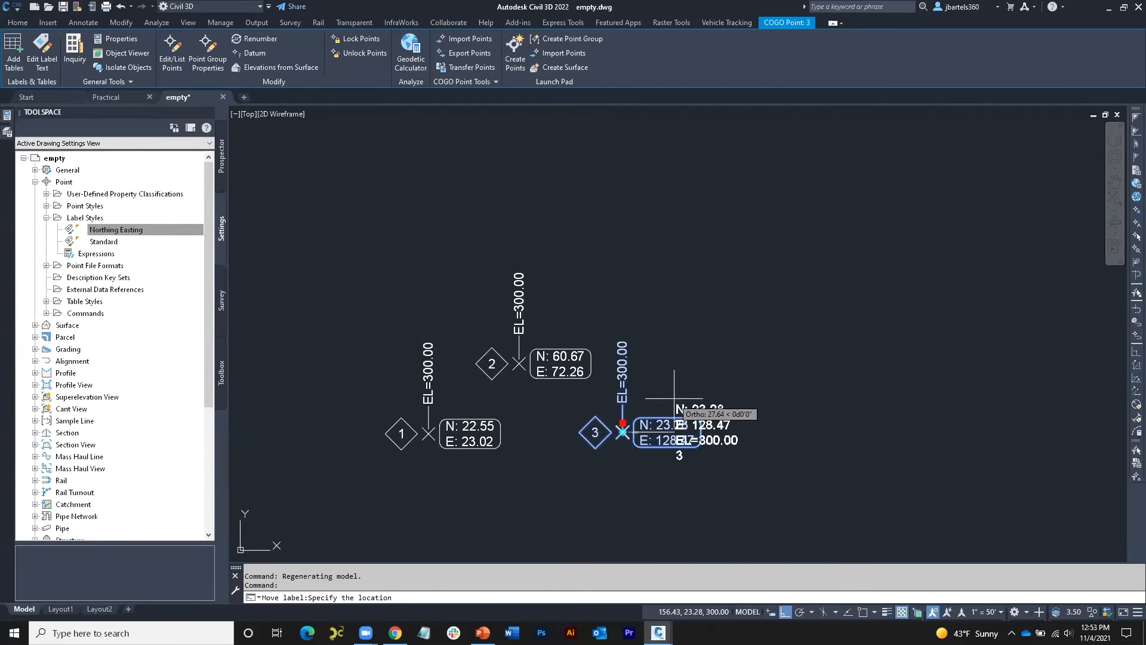
pyautogui.press('F8')
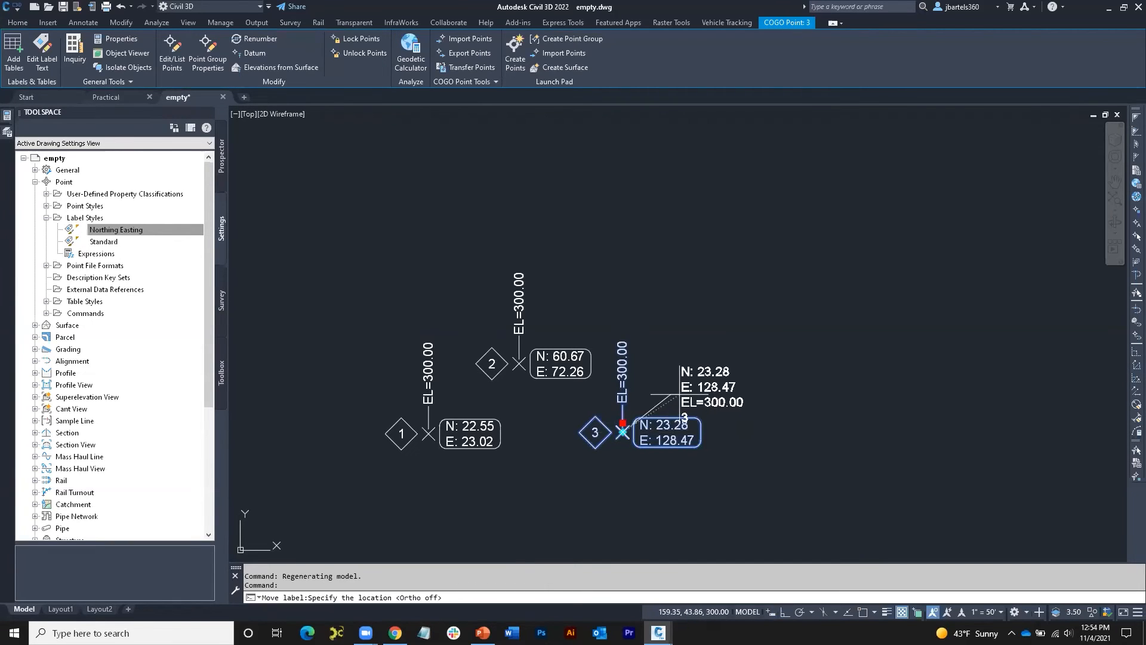
pyautogui.scroll(2, 678, 390)
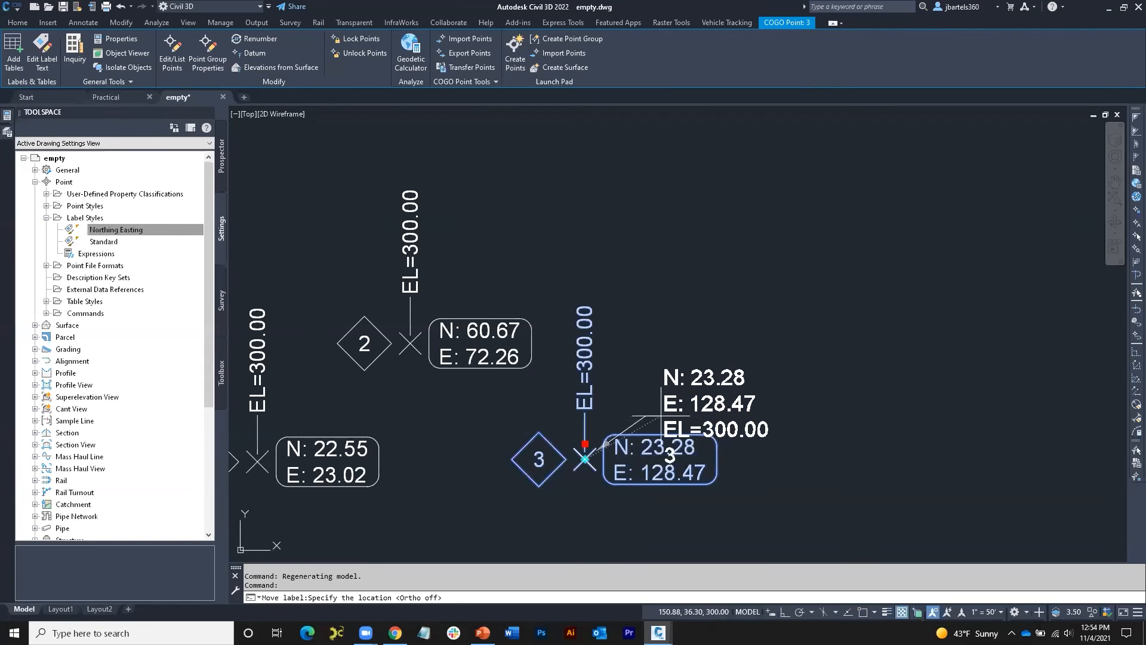
pyautogui.click(691, 400)
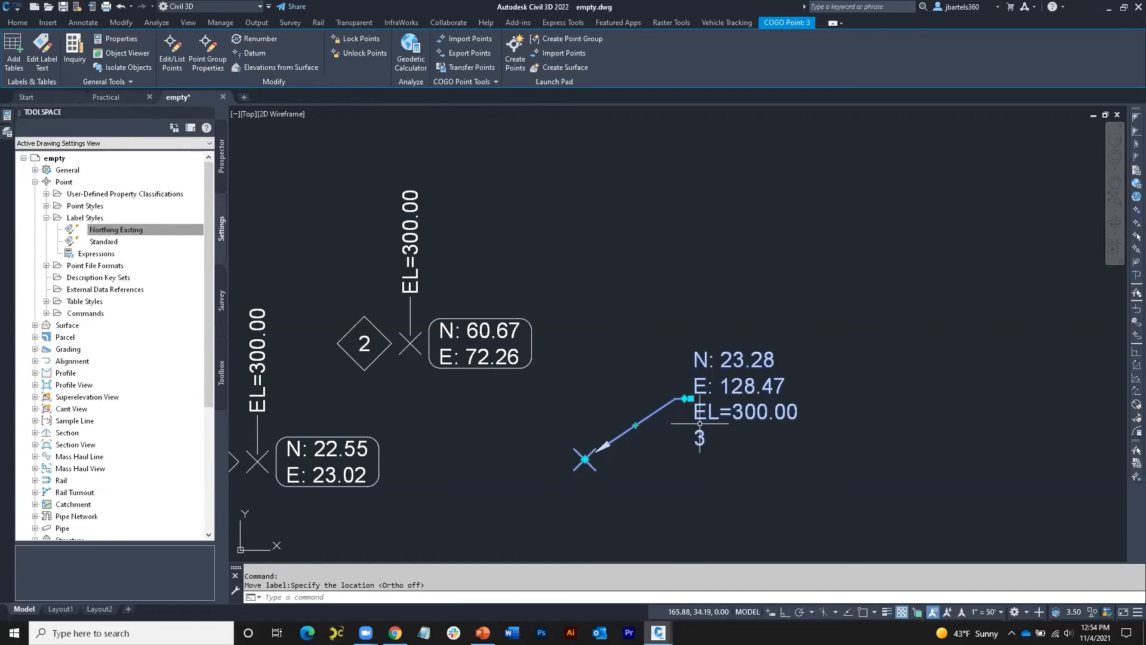
pyautogui.moveTo(691, 399)
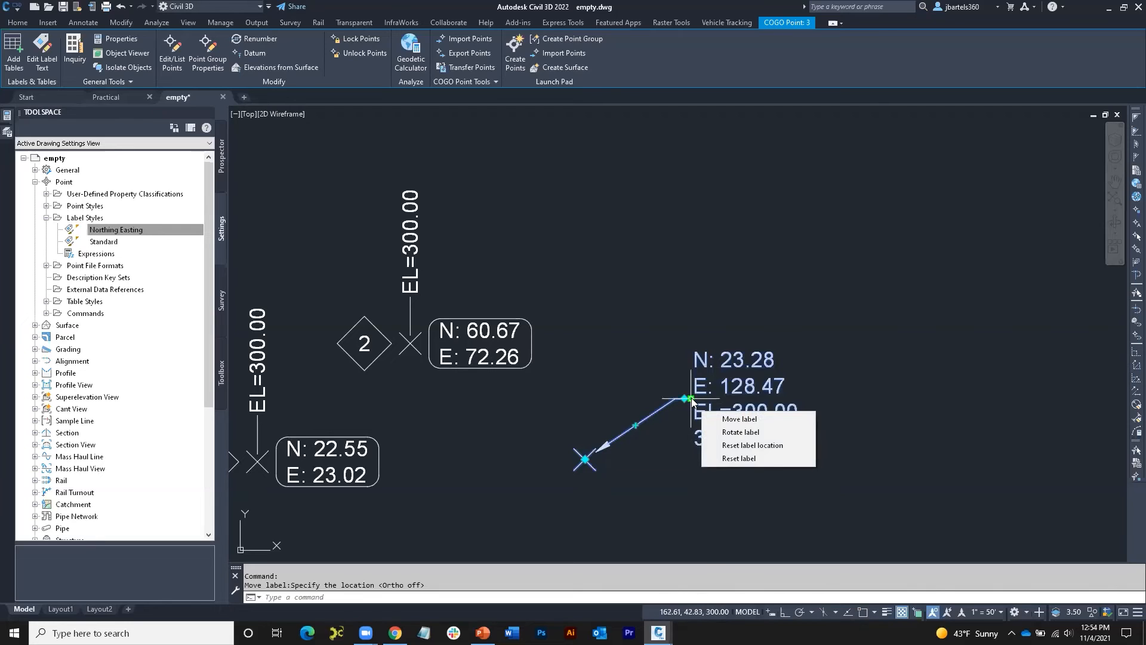
pyautogui.click(722, 459)
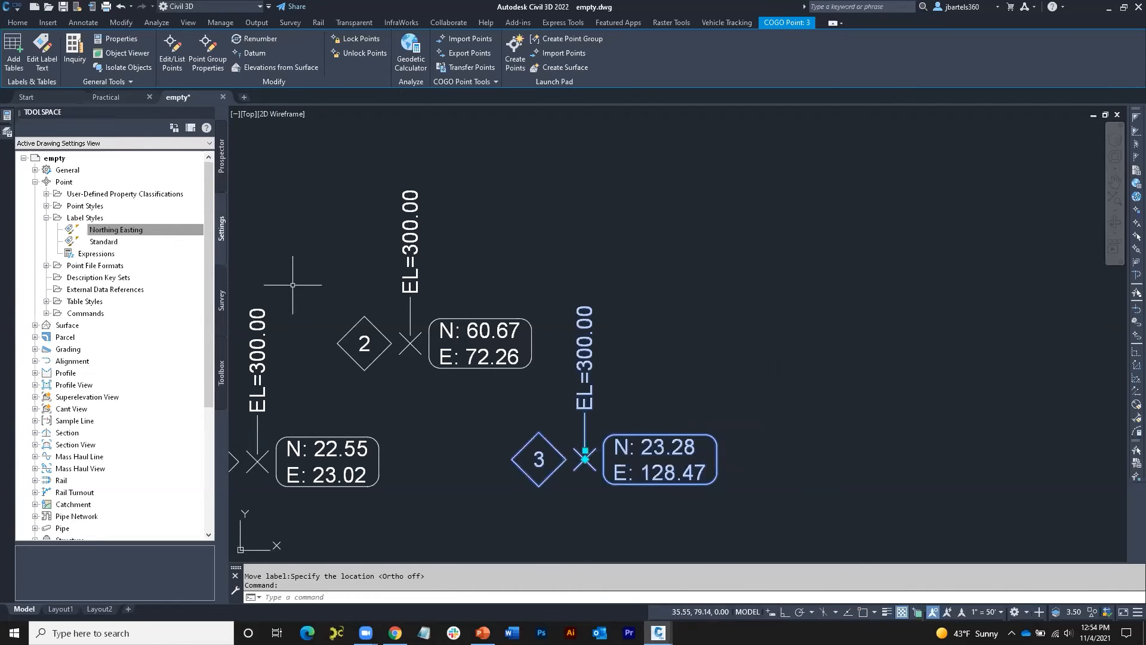
# Reopen the Northing Easting label style and examine the dragged state's leader arrowhead style, arrowhead size and leader type
pyautogui.click(133, 231)
pyautogui.doubleClick(130, 231)
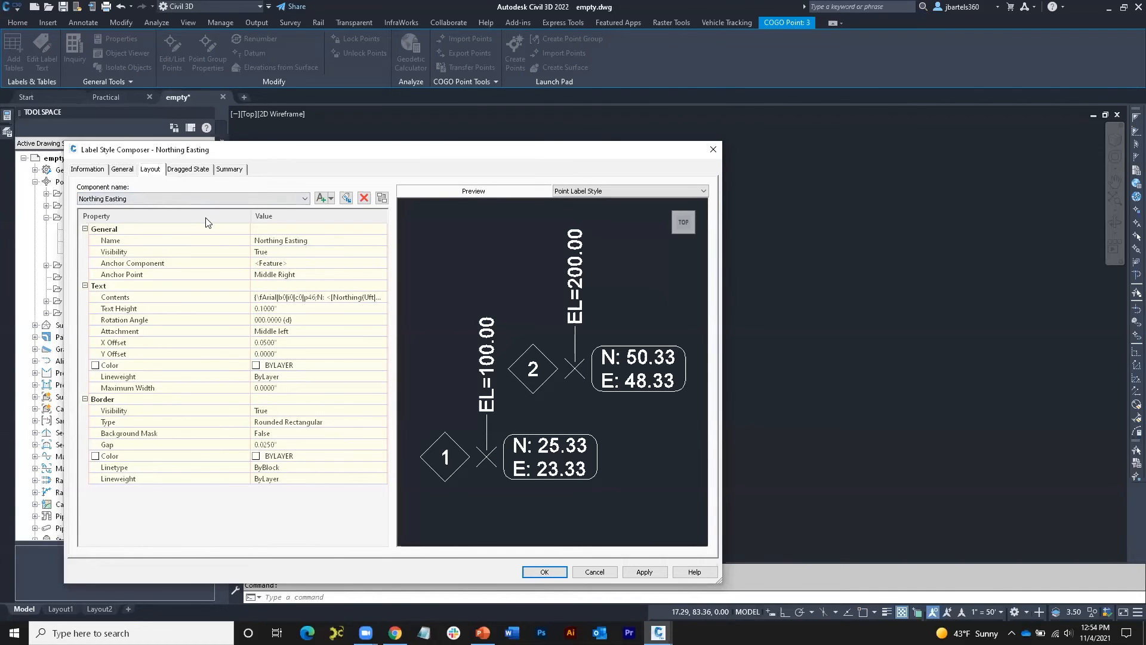
pyautogui.click(188, 169)
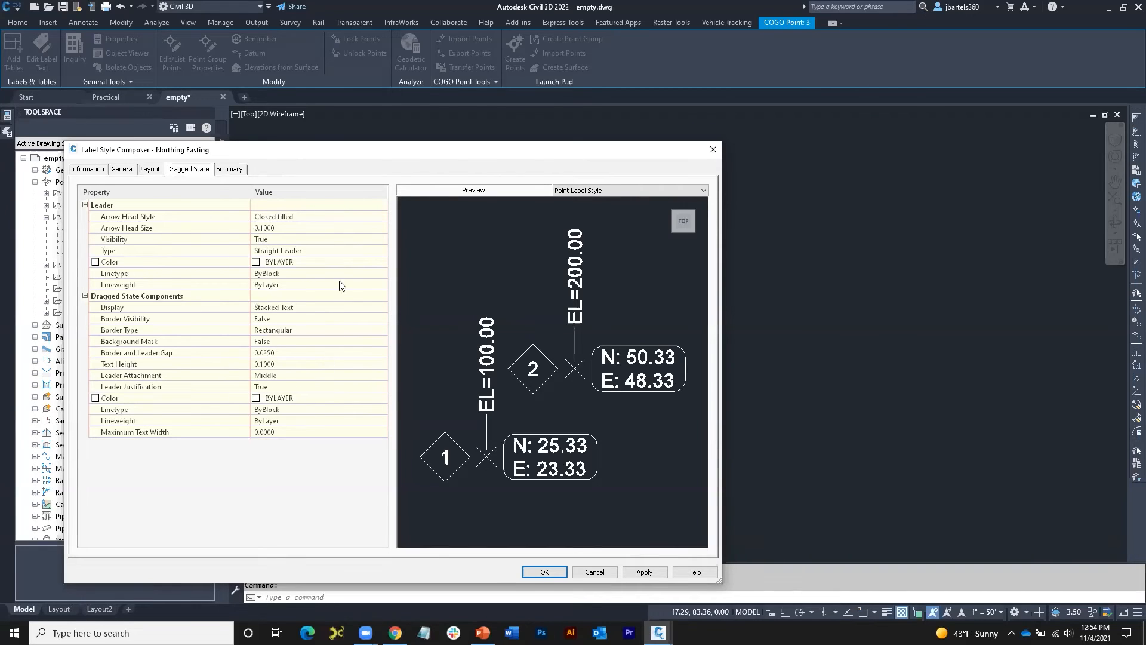
pyautogui.click(299, 216)
pyautogui.click(299, 216)
pyautogui.click(299, 216)
pyautogui.click(292, 229)
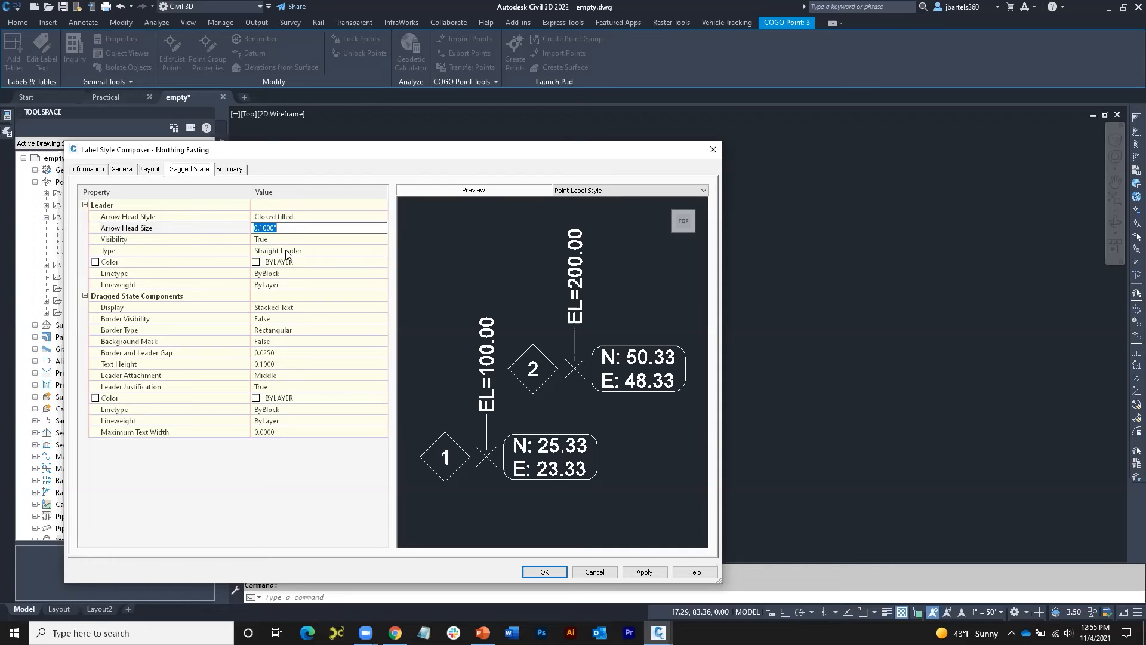
pyautogui.click(288, 253)
pyautogui.click(292, 254)
pyautogui.click(292, 253)
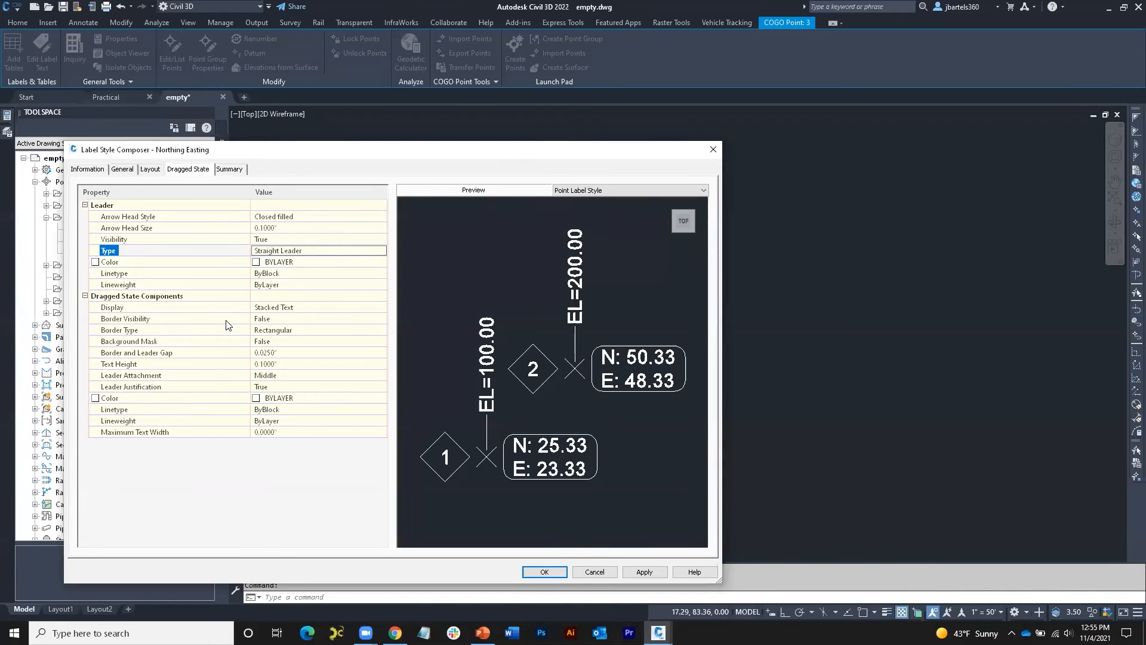
# Turn on the dragged state border with the Rounded Rectangular type and accept the label style
pyautogui.click(285, 320)
pyautogui.click(285, 320)
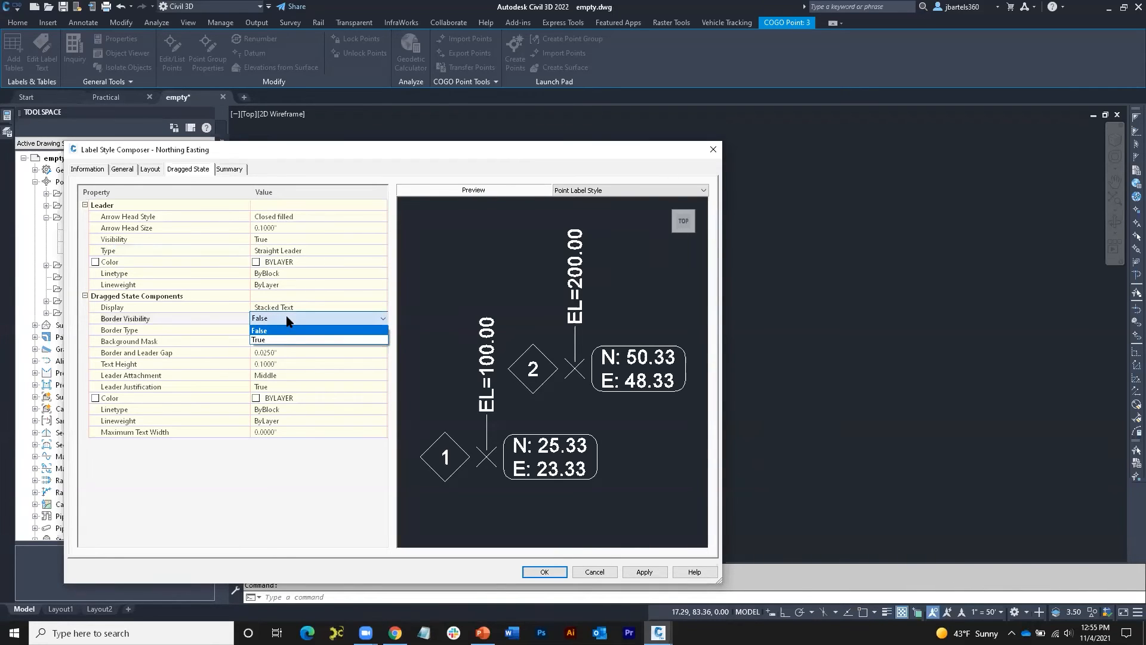
pyautogui.click(286, 329)
pyautogui.click(291, 330)
pyautogui.click(291, 330)
pyautogui.click(294, 345)
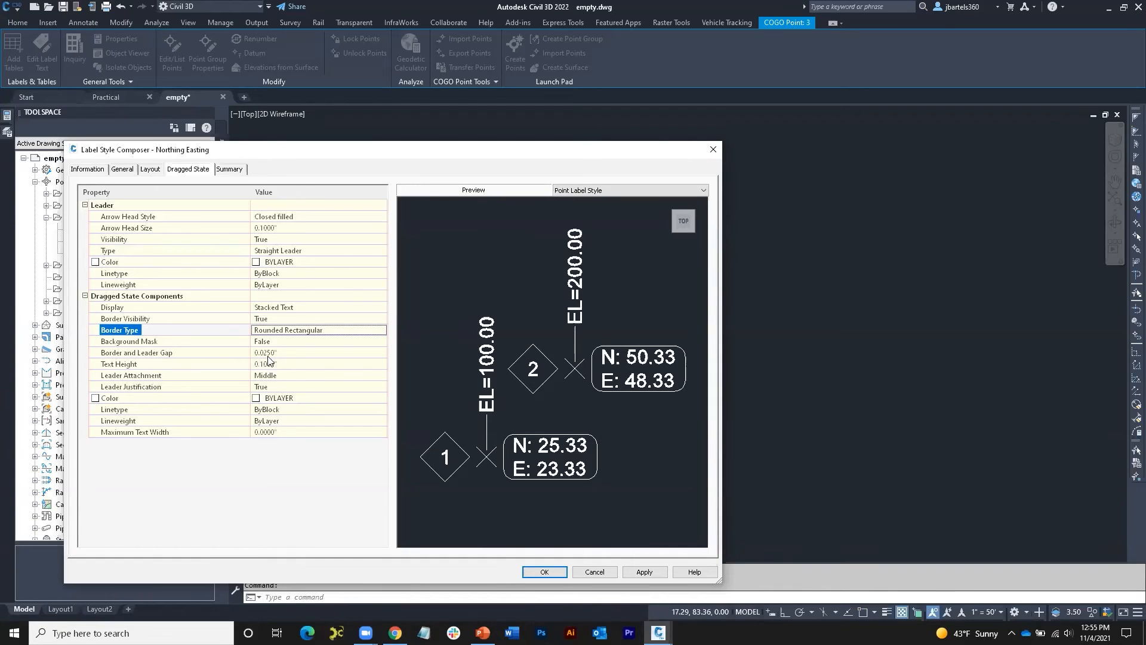
pyautogui.click(544, 571)
# Pull point 3's label off its marker to test the bordered dragged state, and reset the label
pyautogui.click(585, 451)
pyautogui.click(676, 389)
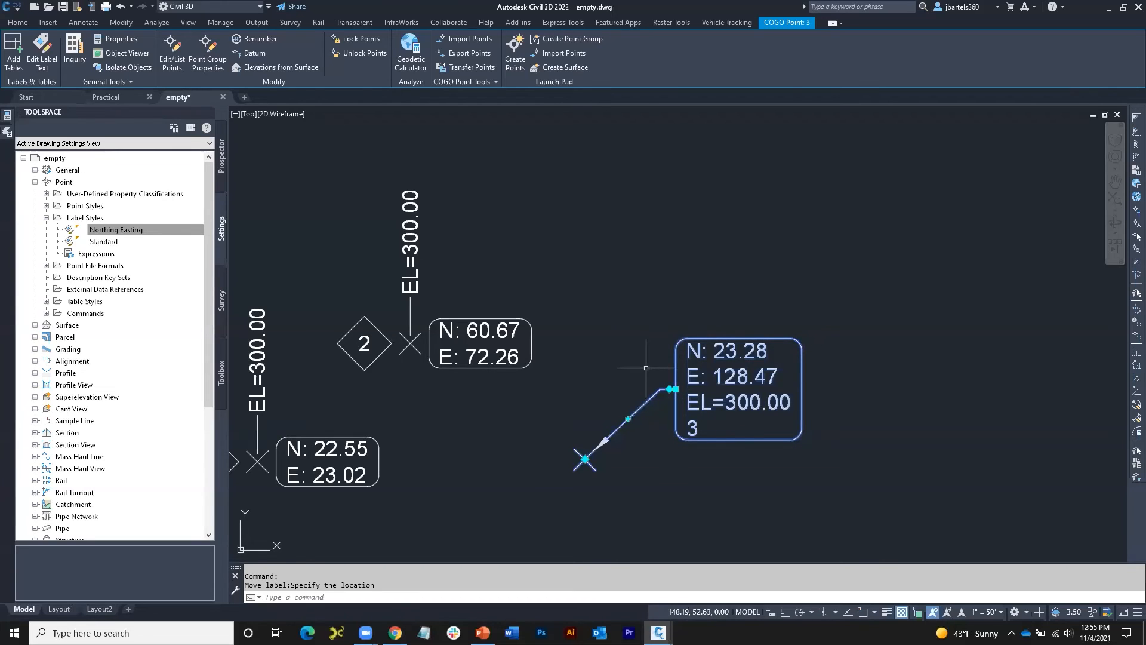
pyautogui.moveTo(676, 389)
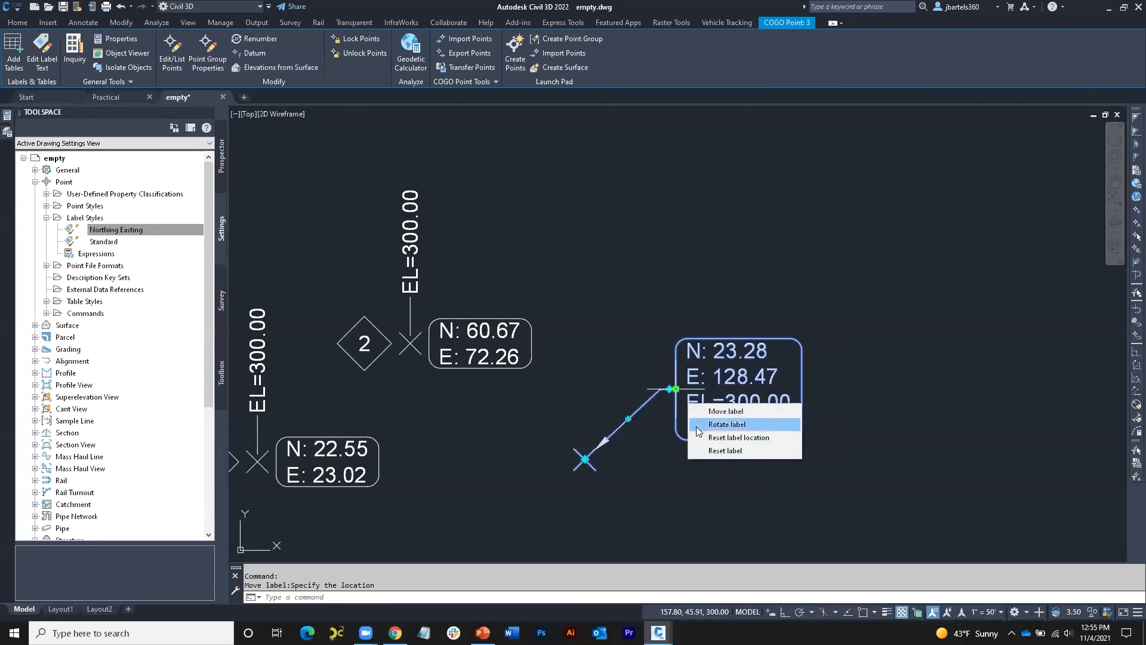
pyautogui.click(714, 452)
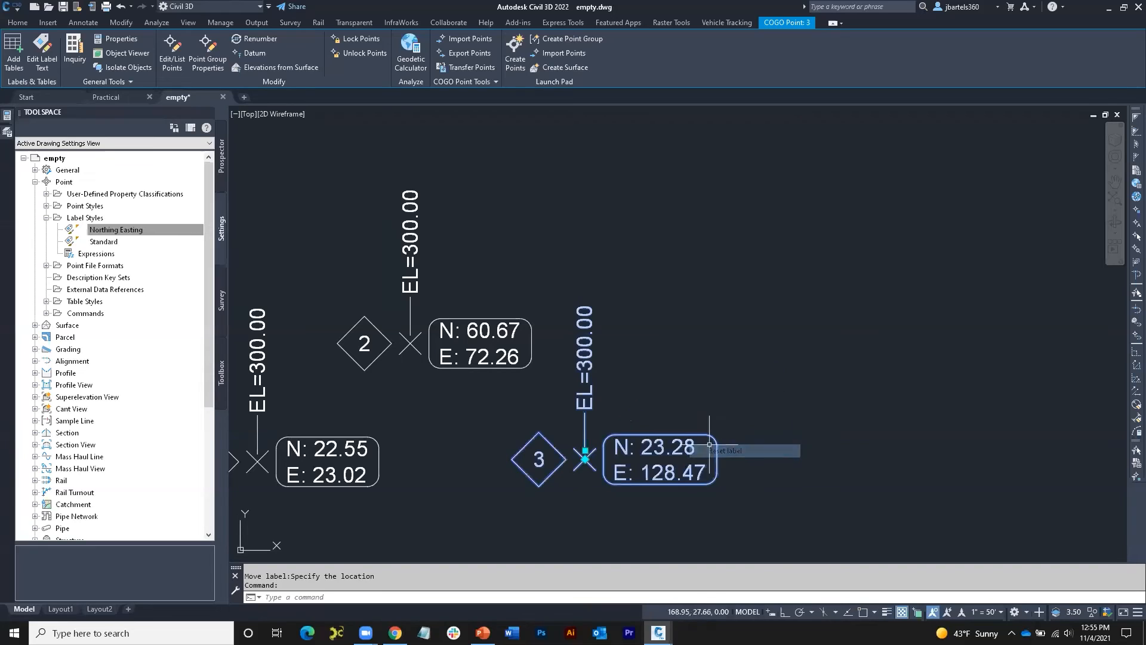
# Reopen the Northing Easting label style, set the dragged state display to As Composed and accept the style
pyautogui.click(125, 231)
pyautogui.doubleClick(125, 230)
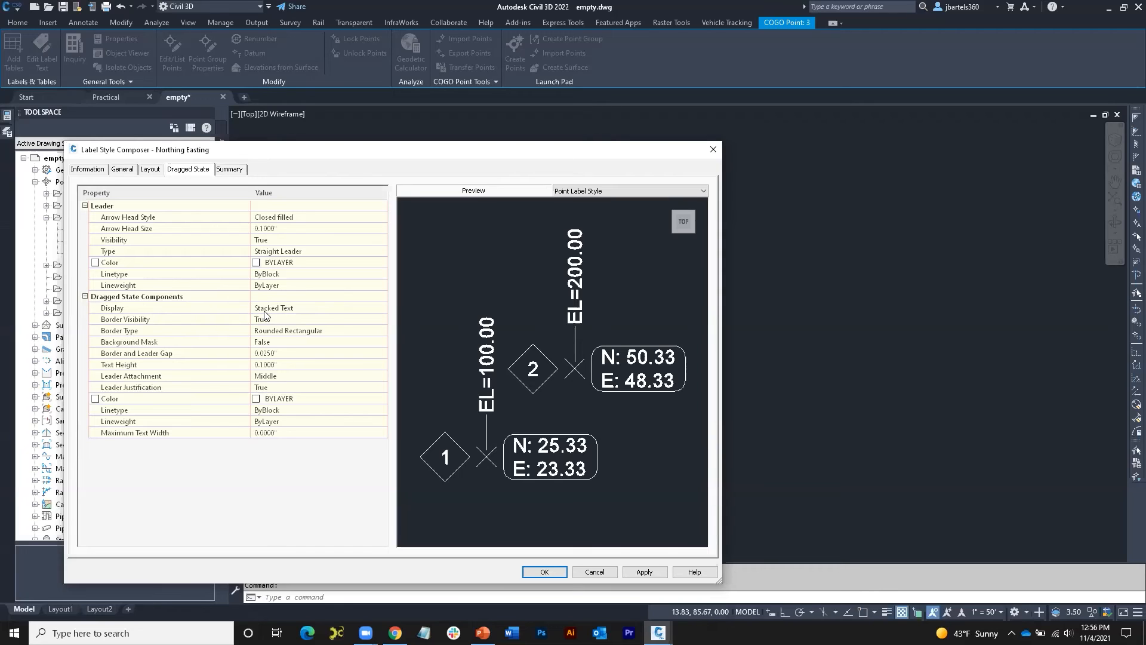
pyautogui.click(297, 312)
pyautogui.click(304, 309)
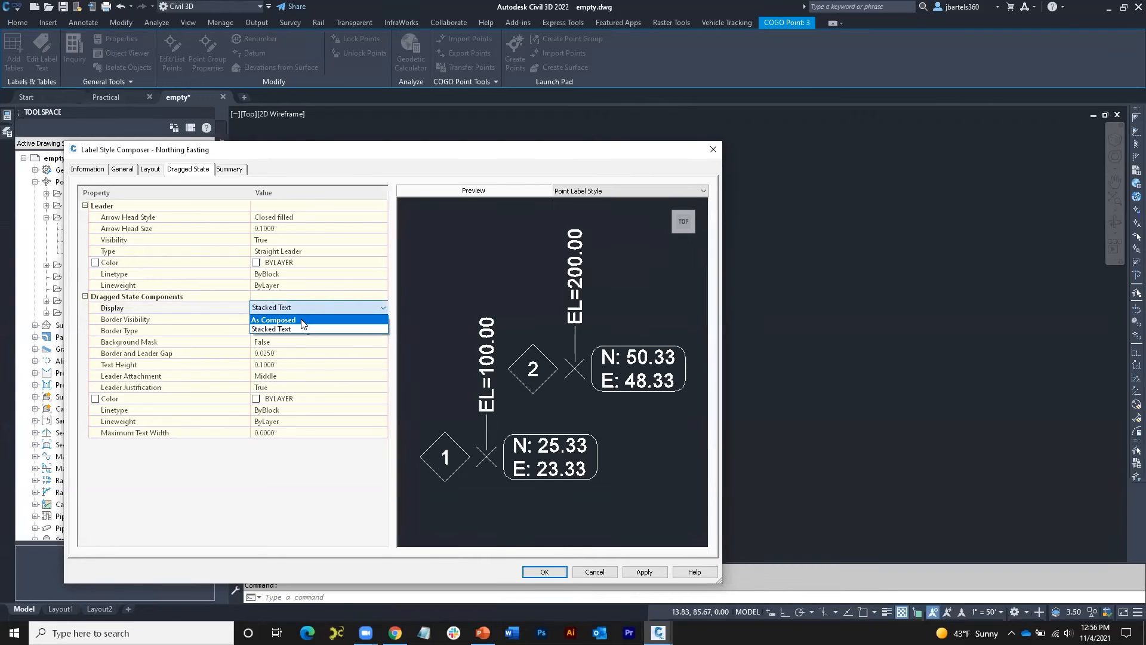
pyautogui.click(302, 321)
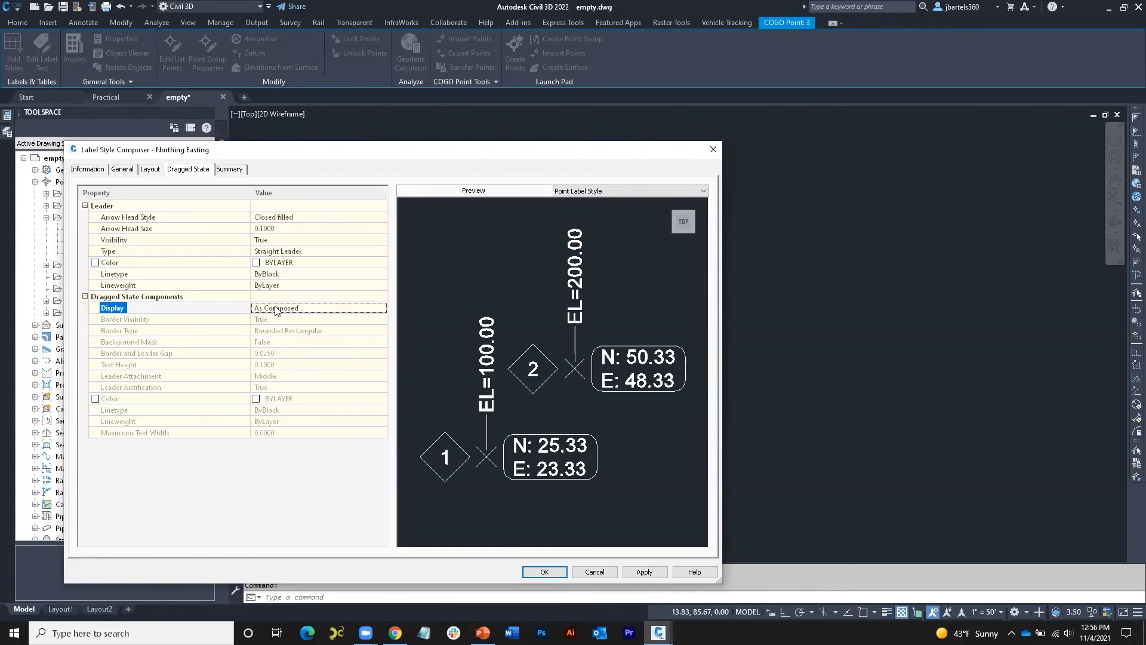
pyautogui.click(544, 572)
# Move point 3's label up and away from its marker, and pull the leader's end back to the diamond's near corner
pyautogui.click(585, 450)
pyautogui.moveTo(702, 390); pyautogui.dragTo(670, 354, button='middle')
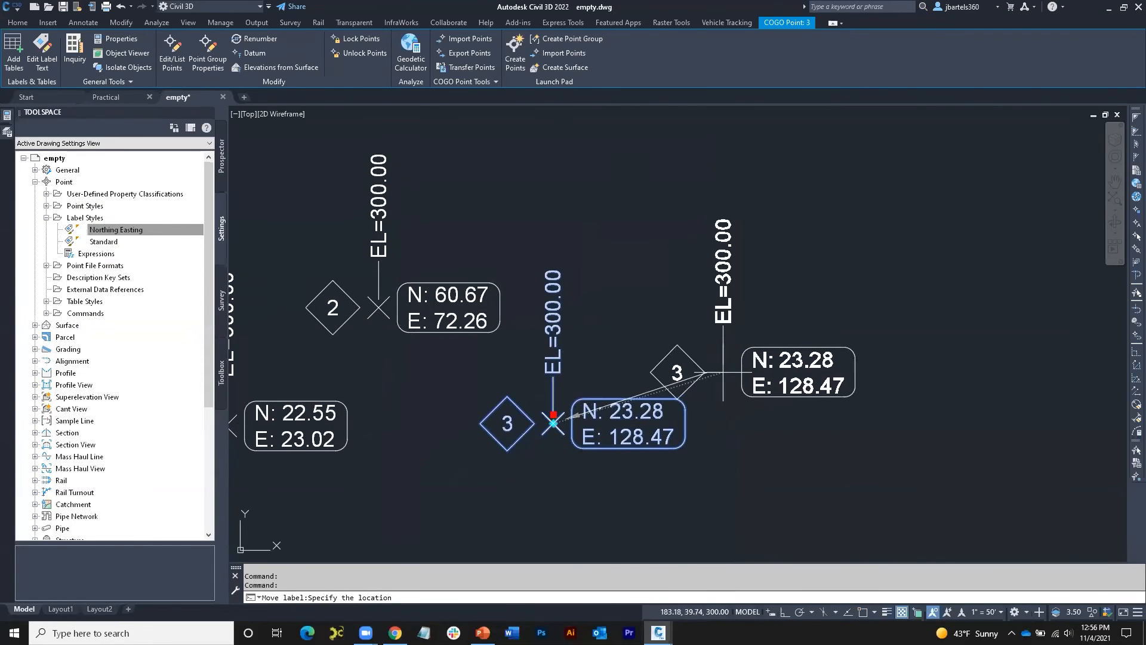
pyautogui.click(723, 371)
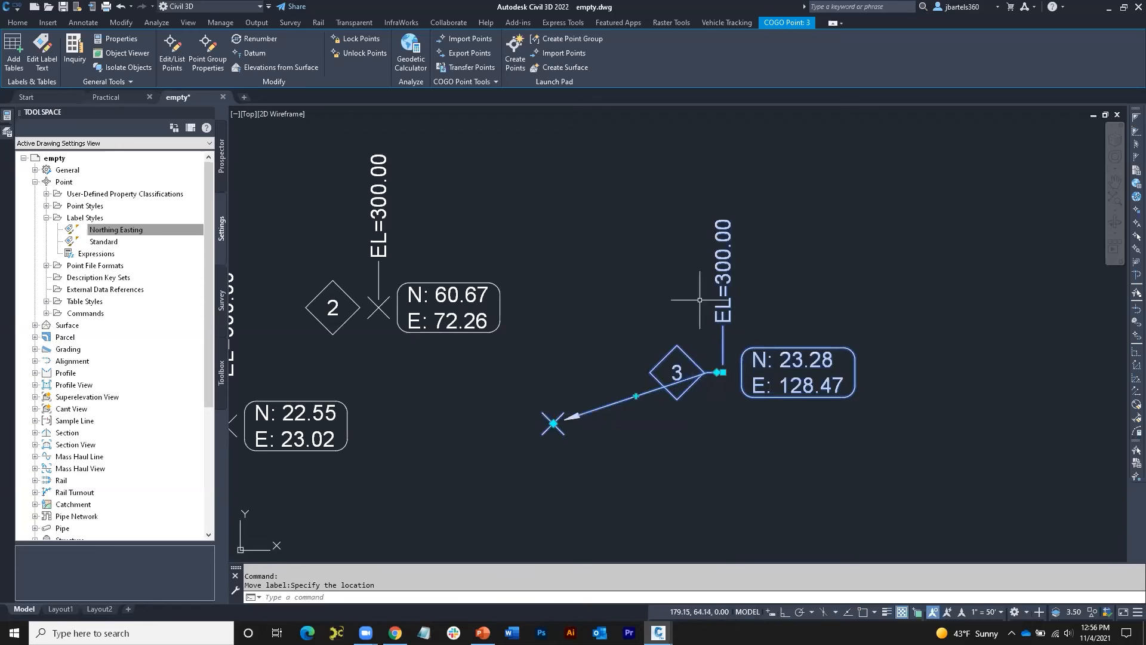
pyautogui.click(717, 372)
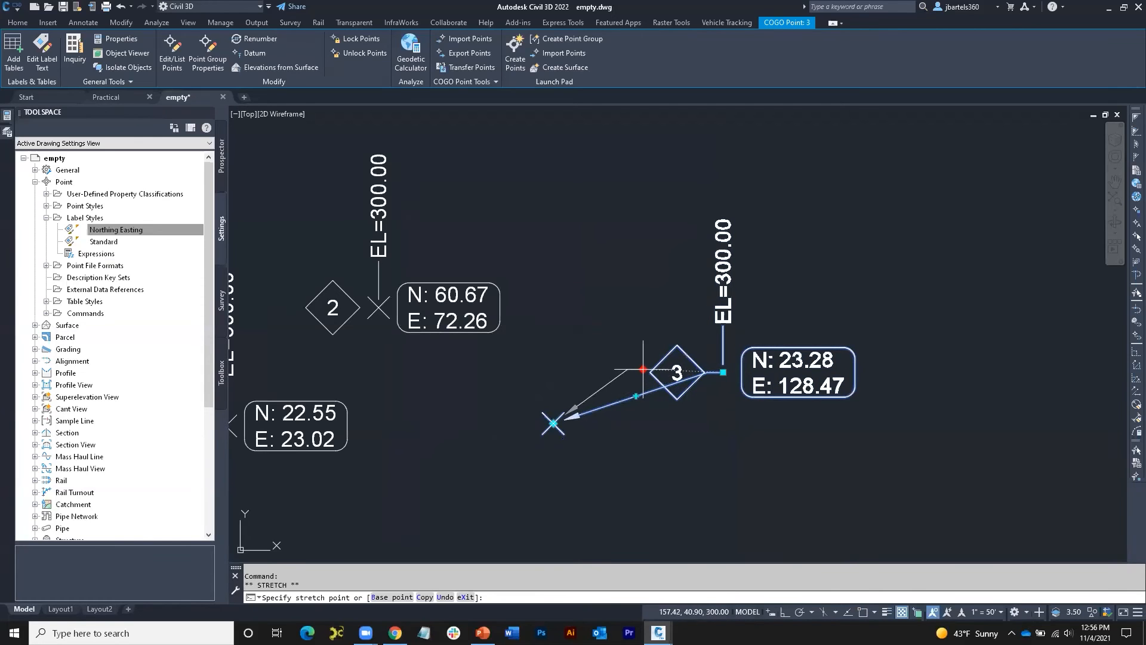
pyautogui.click(651, 372)
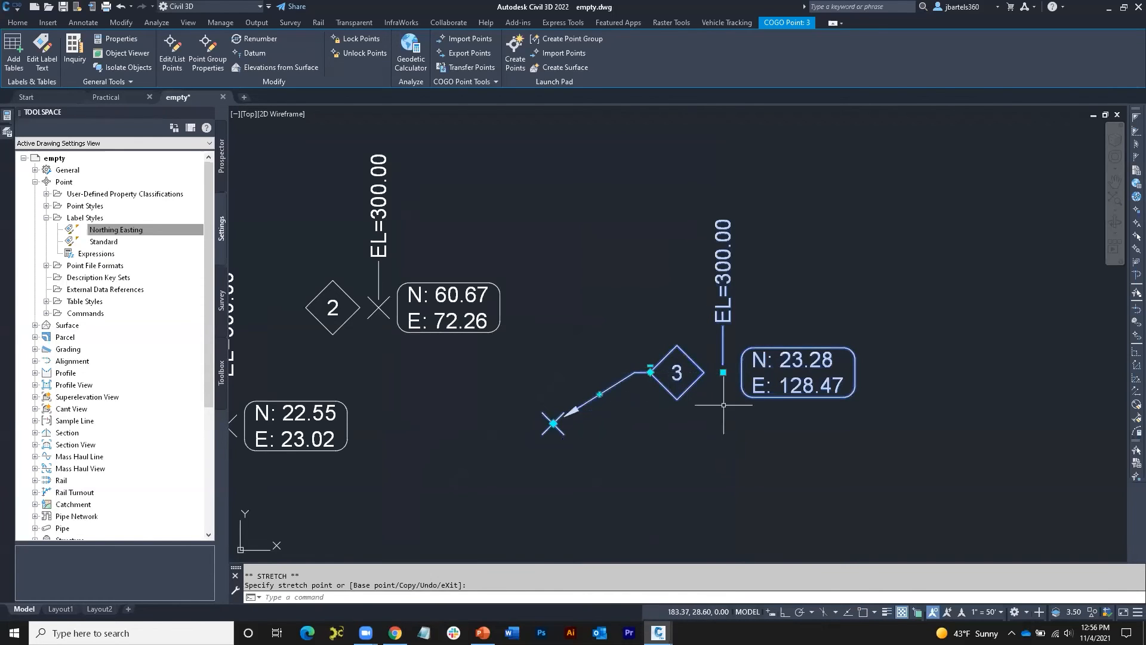
# Move point 3's label below its marker to test the composed dragged state, and reset the label
pyautogui.click(723, 372)
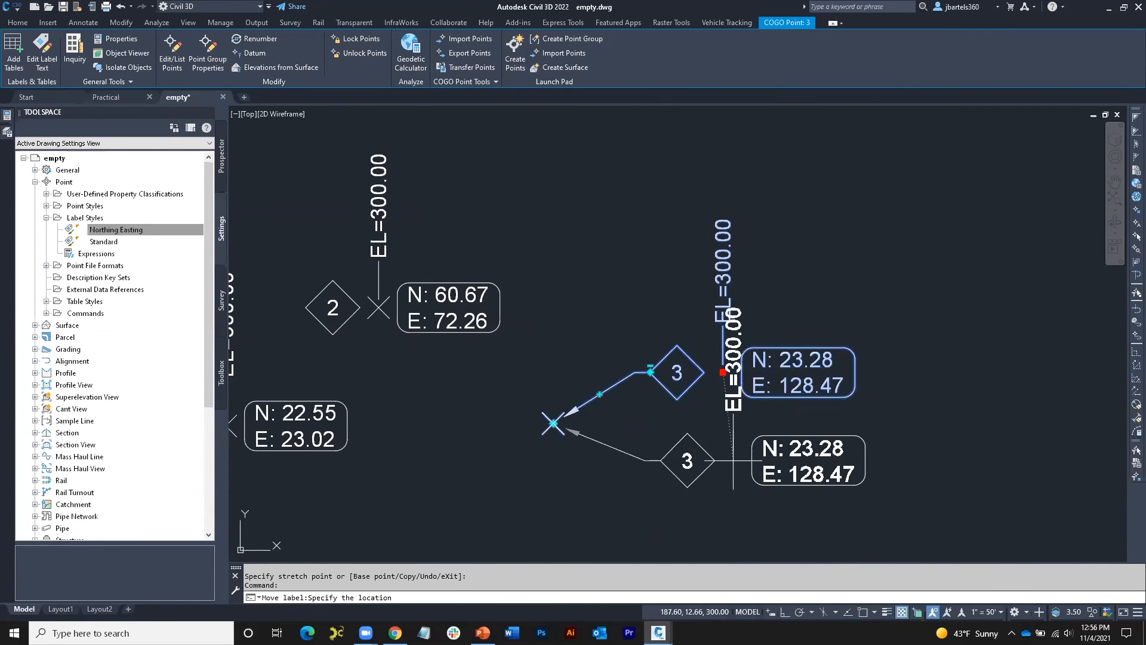
pyautogui.click(718, 454)
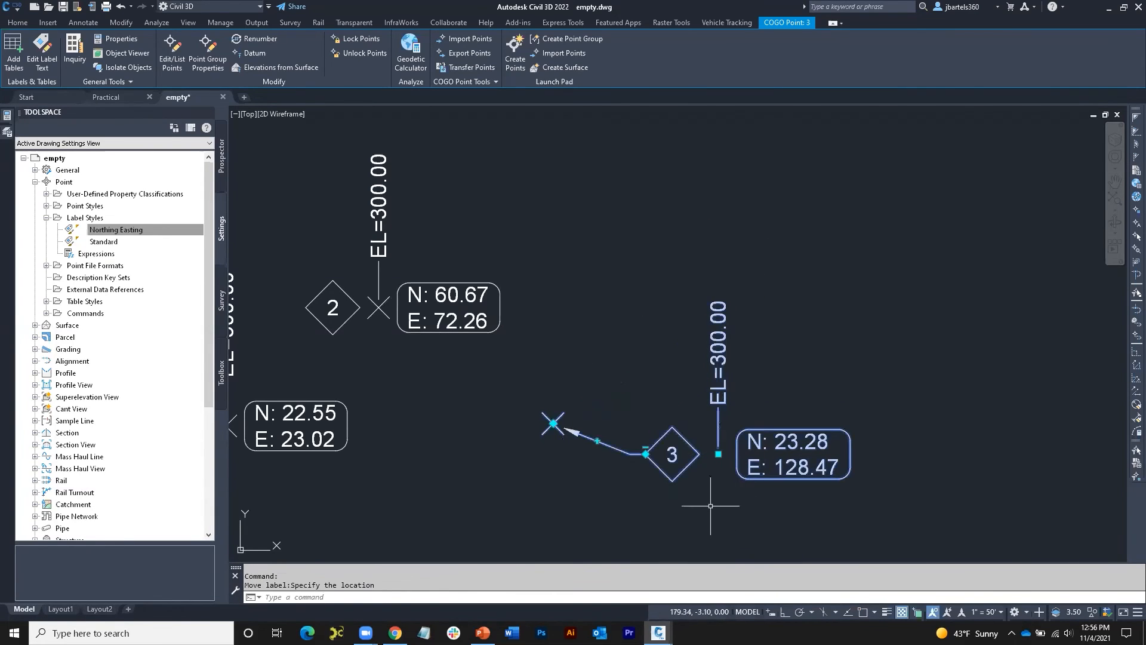
pyautogui.moveTo(719, 454)
pyautogui.click(754, 528)
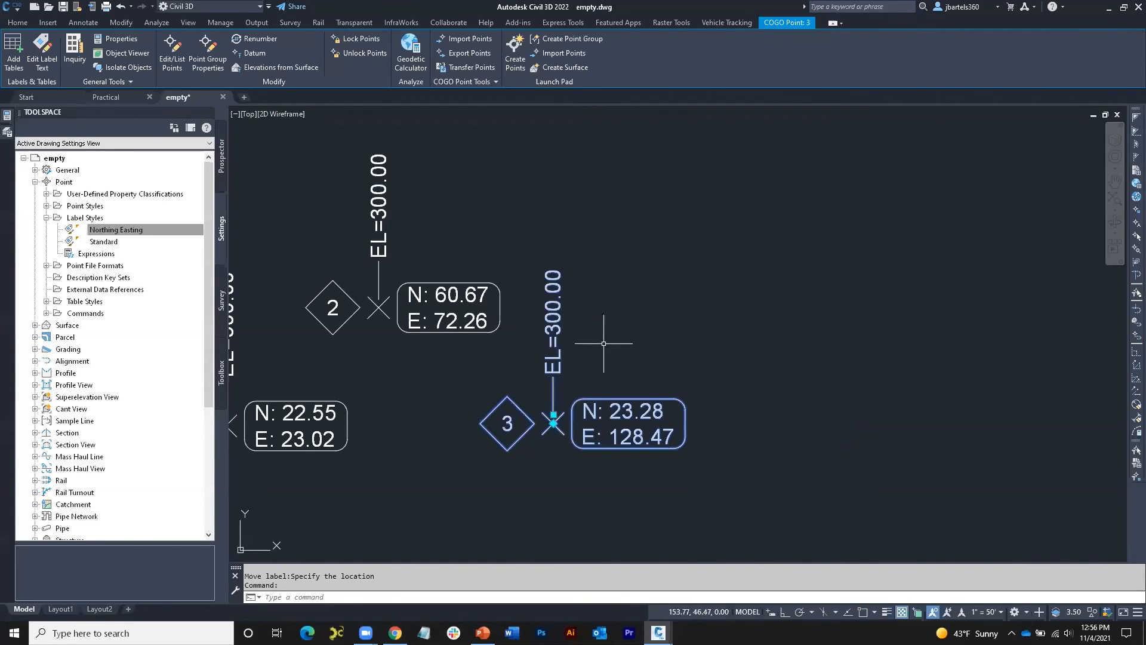
# Review the Northing Easting style's summary, including the Component 1 and Component 2 properties, accept the style and deselect point 3
pyautogui.click(127, 231)
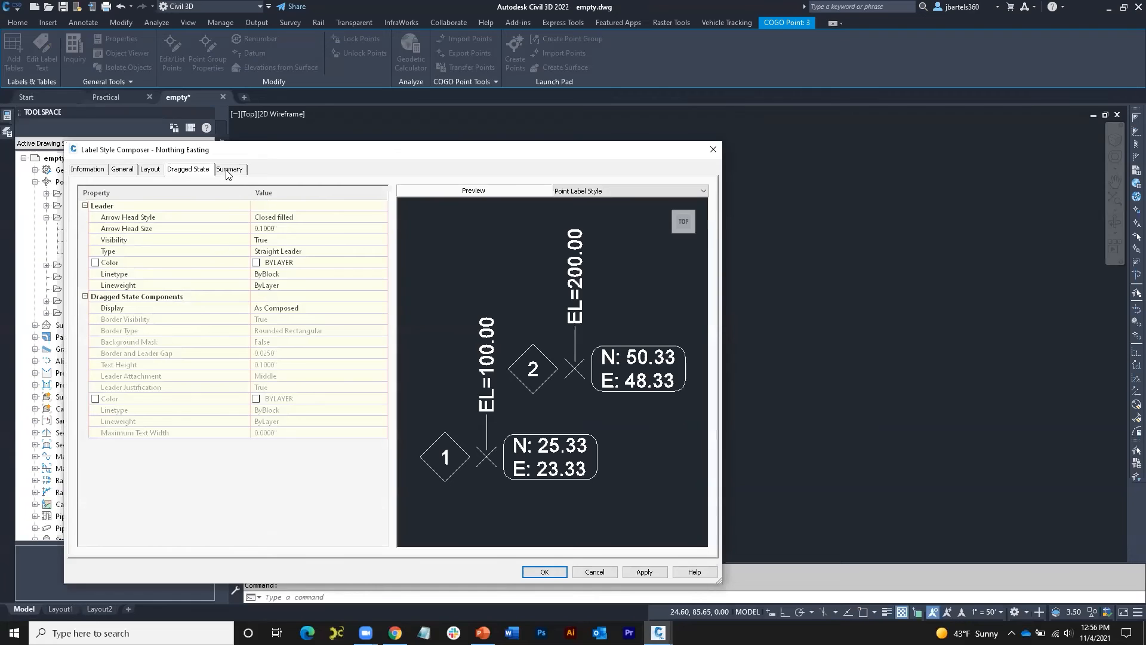
pyautogui.click(229, 170)
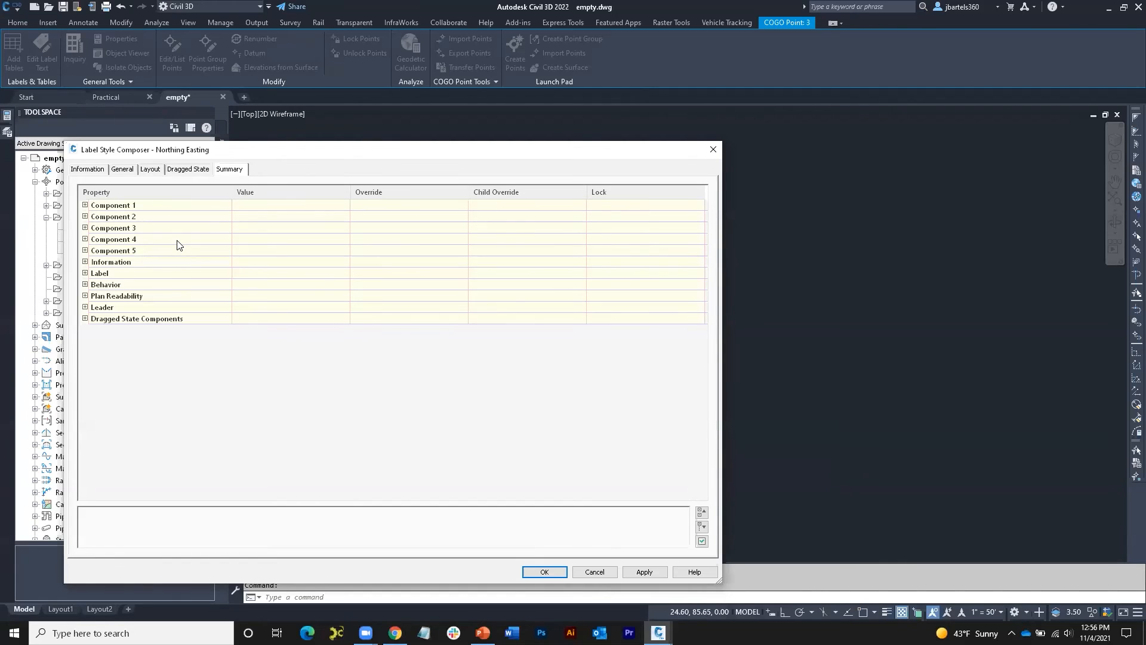
pyautogui.click(84, 205)
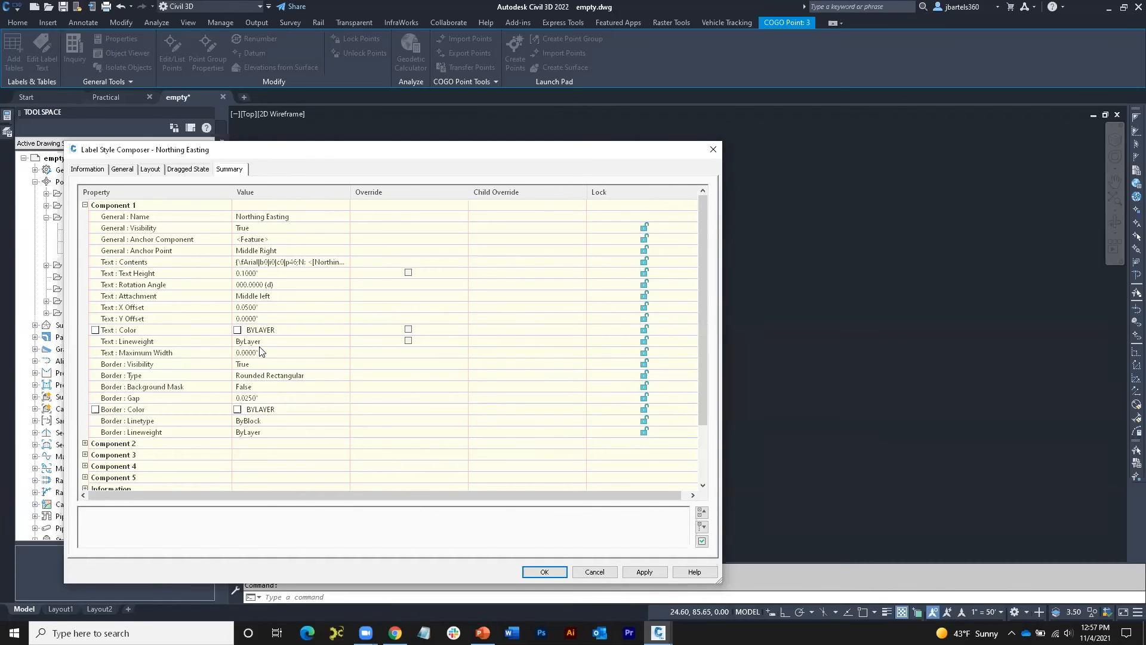
pyautogui.click(702, 528)
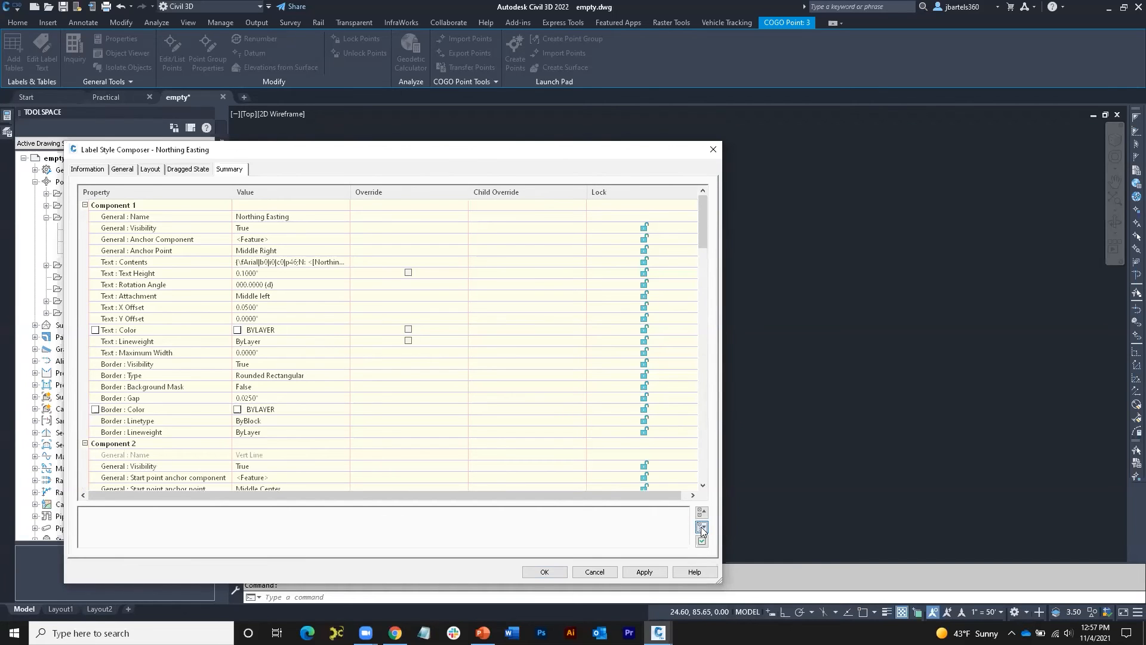
pyautogui.moveTo(703, 246); pyautogui.dragTo(716, 377)
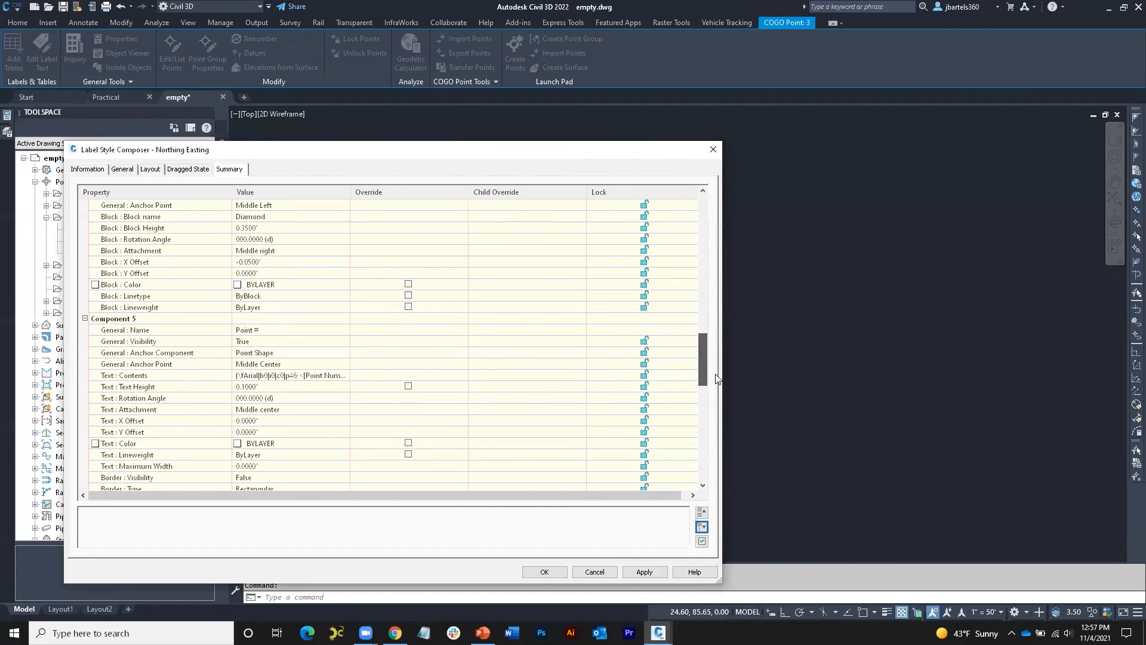
pyautogui.click(702, 512)
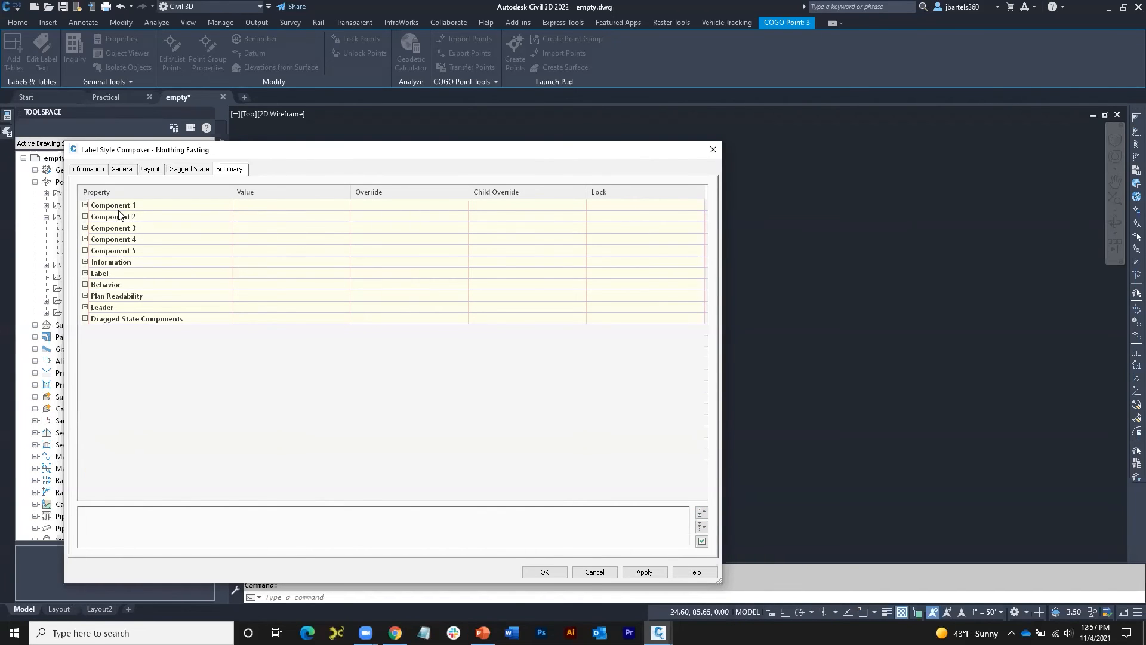
pyautogui.click(85, 216)
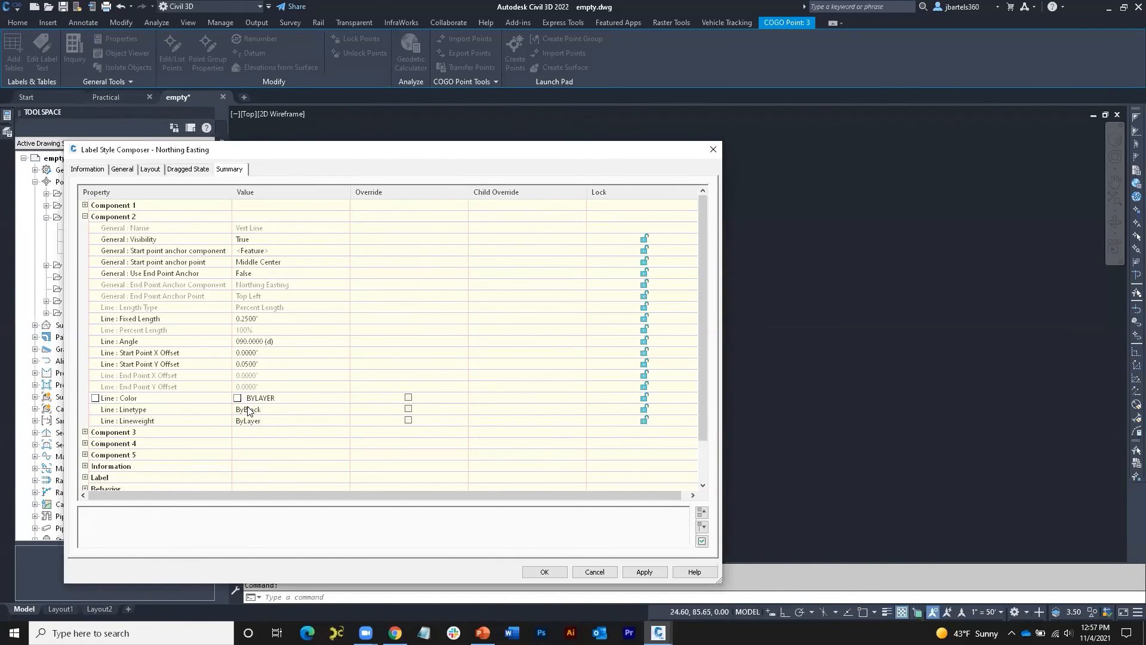
pyautogui.click(544, 571)
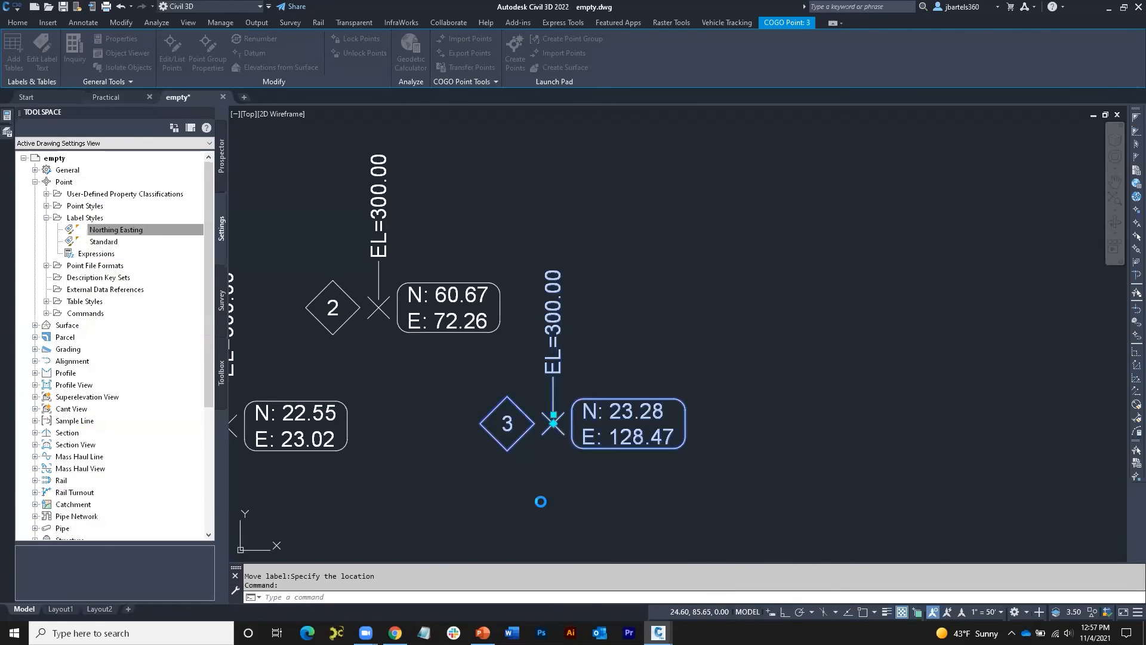
pyautogui.press('Escape')
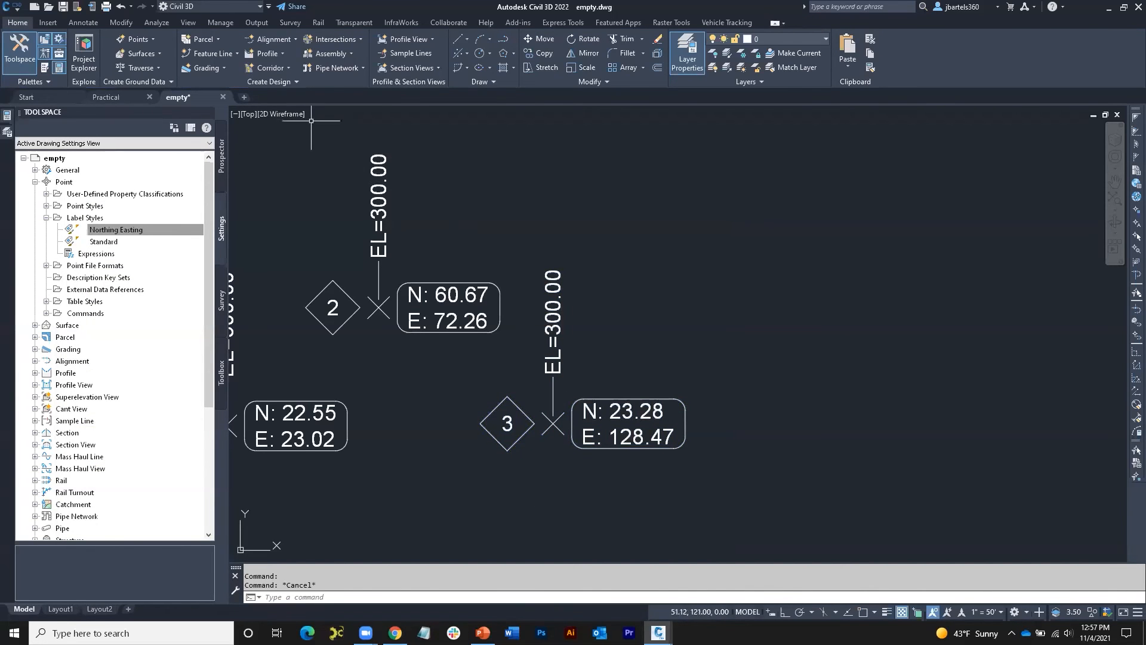
# Switch to the Practical drawing and zoom in on the end of the alignment near station 9+64
pyautogui.click(111, 98)
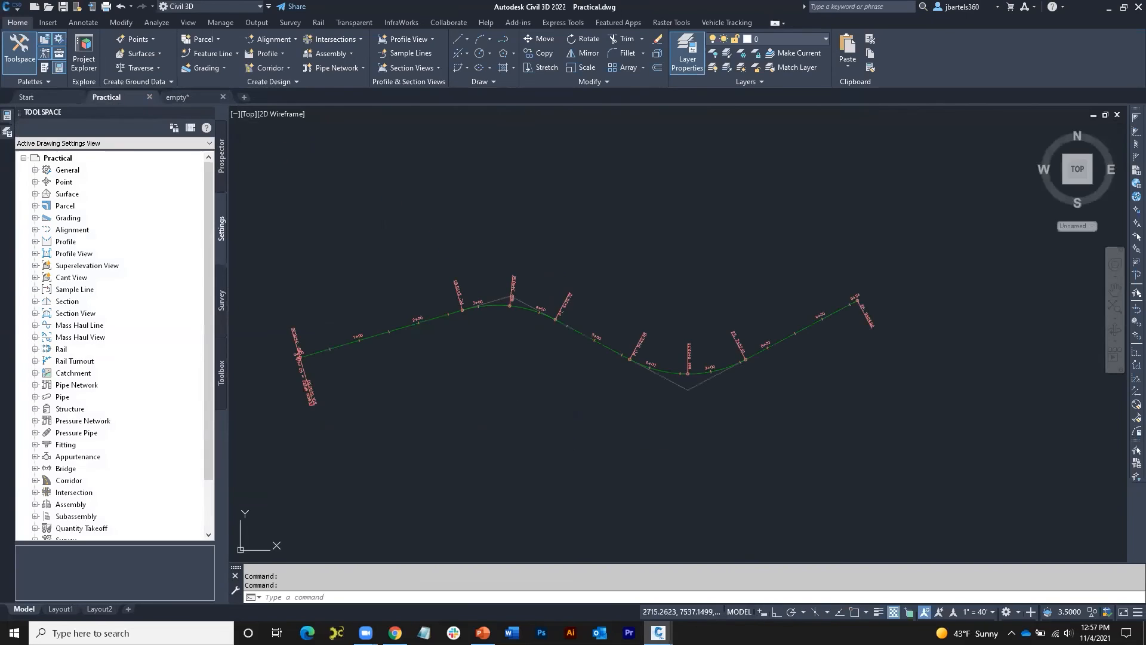
pyautogui.moveTo(643, 307); pyautogui.dragTo(612, 345, button='middle')
pyautogui.scroll(4, 826, 335)
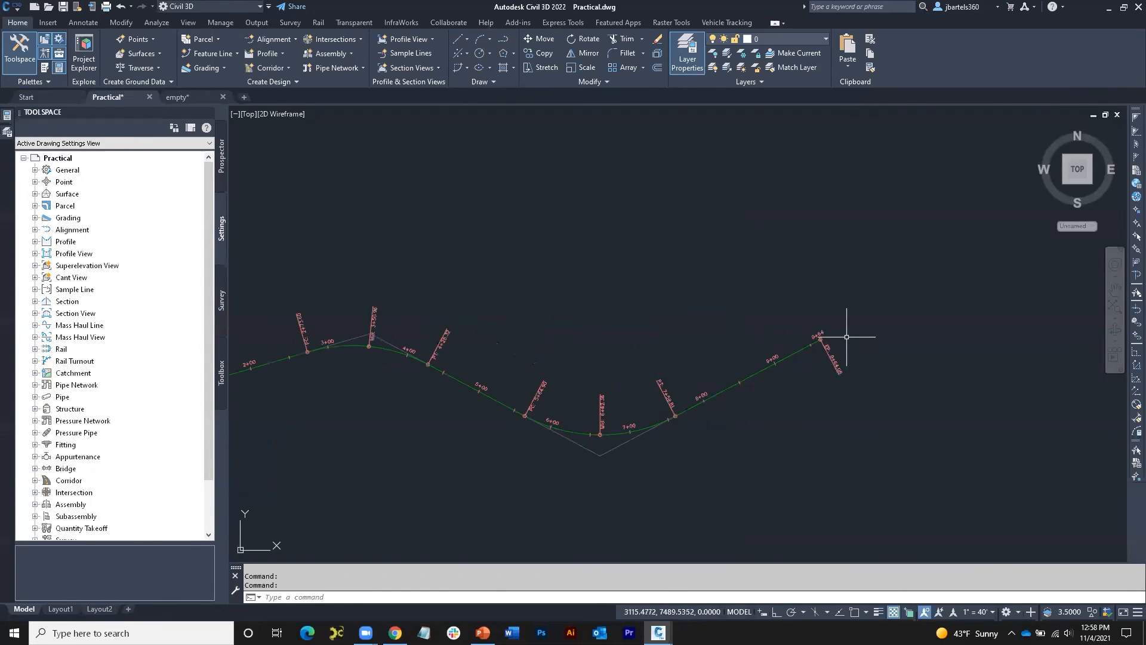
pyautogui.scroll(2, 848, 337)
pyautogui.moveTo(849, 342); pyautogui.dragTo(851, 356, button='middle')
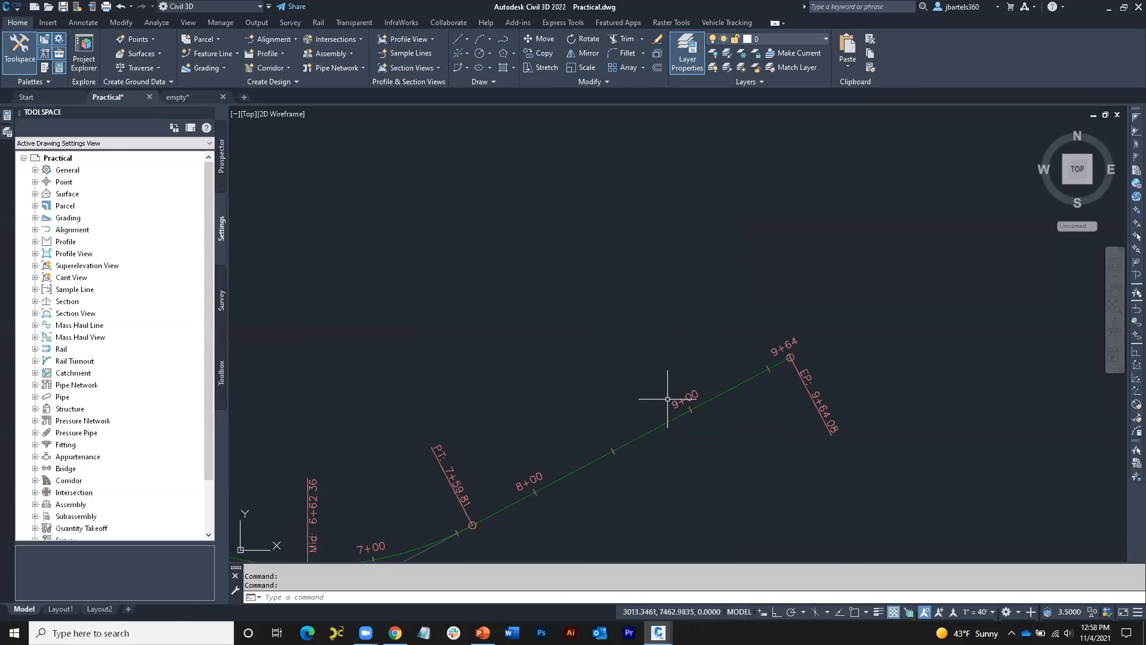
pyautogui.scroll(3, 729, 383)
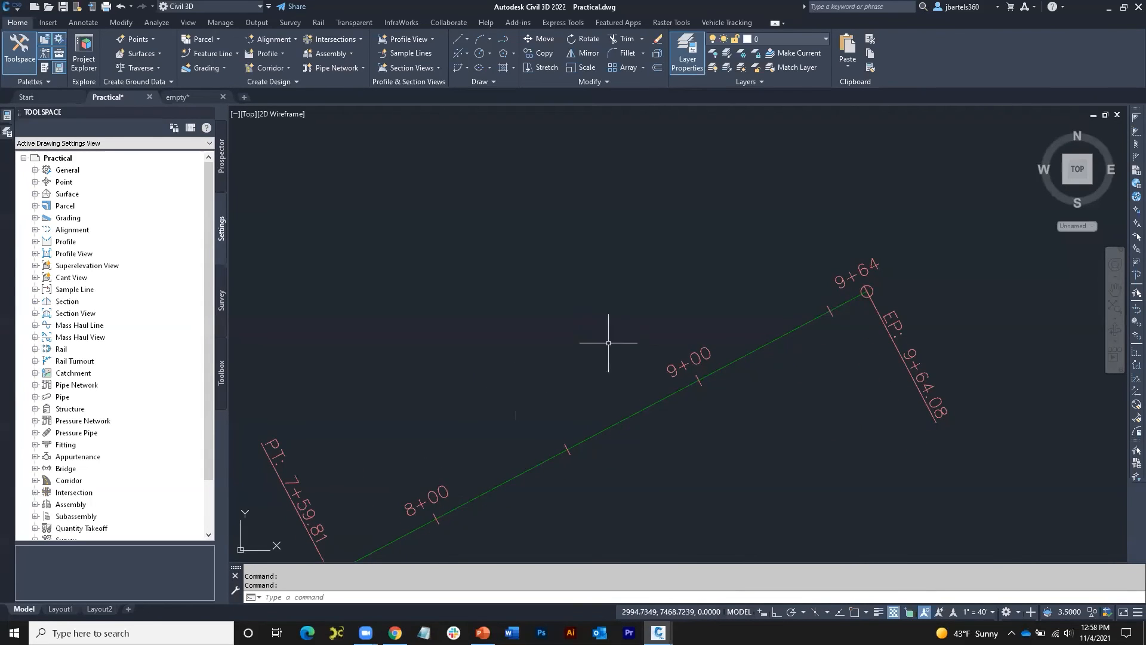
pyautogui.moveTo(812, 272); pyautogui.dragTo(754, 274, button='middle')
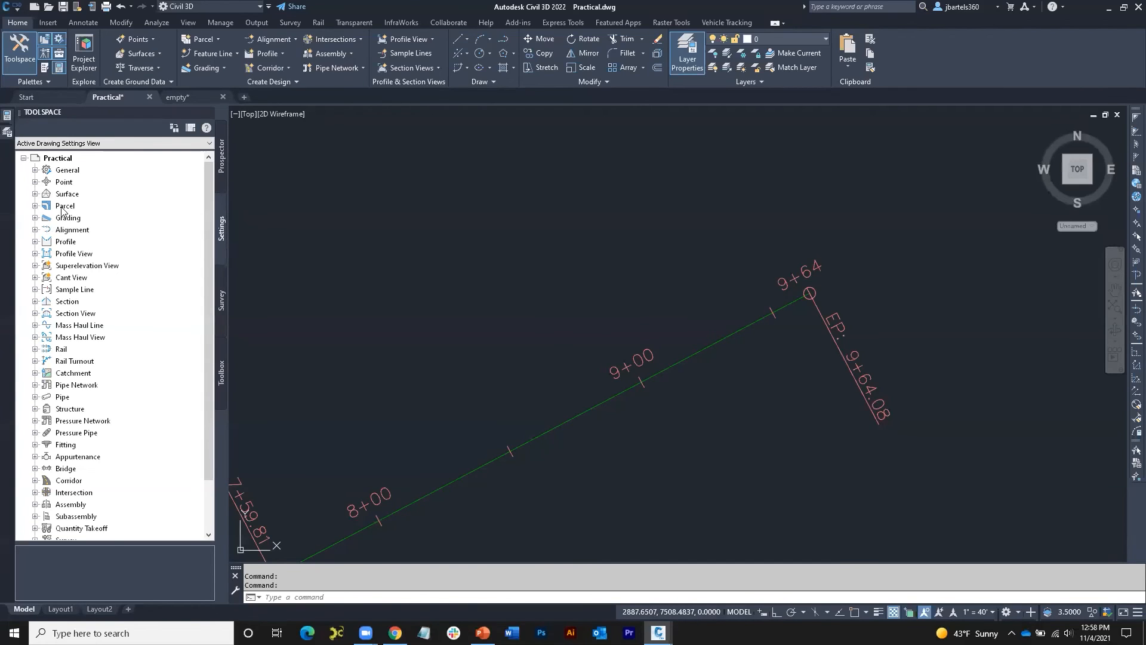
# Expand the alignment's station label styles in the drawing settings to list the major station styles
pyautogui.click(35, 230)
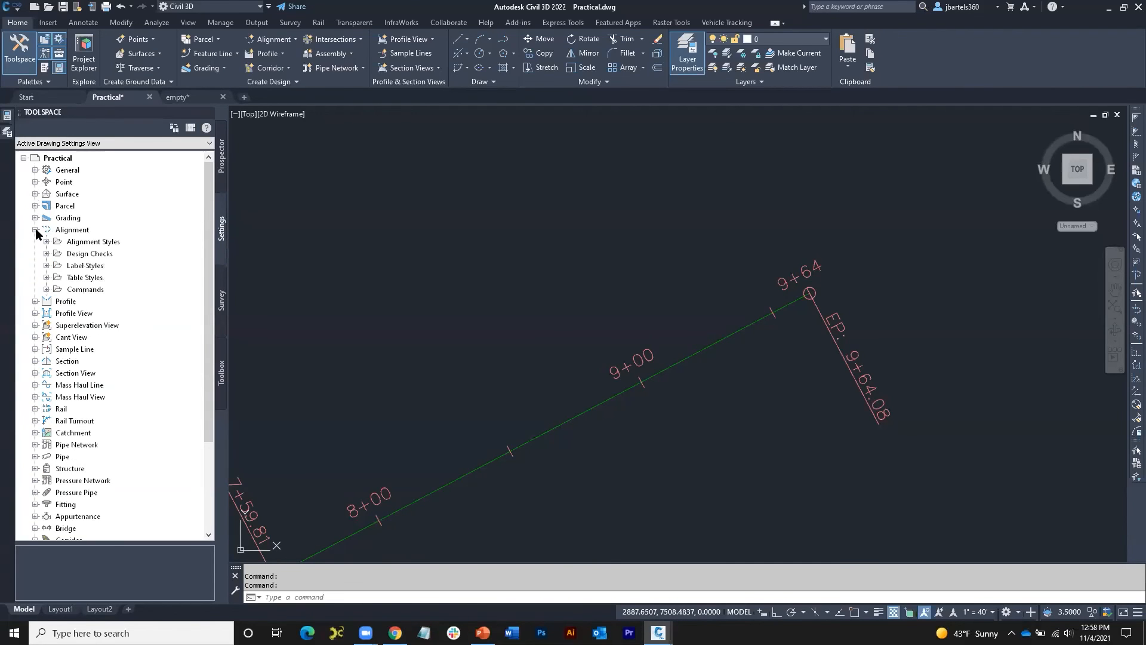
pyautogui.click(46, 266)
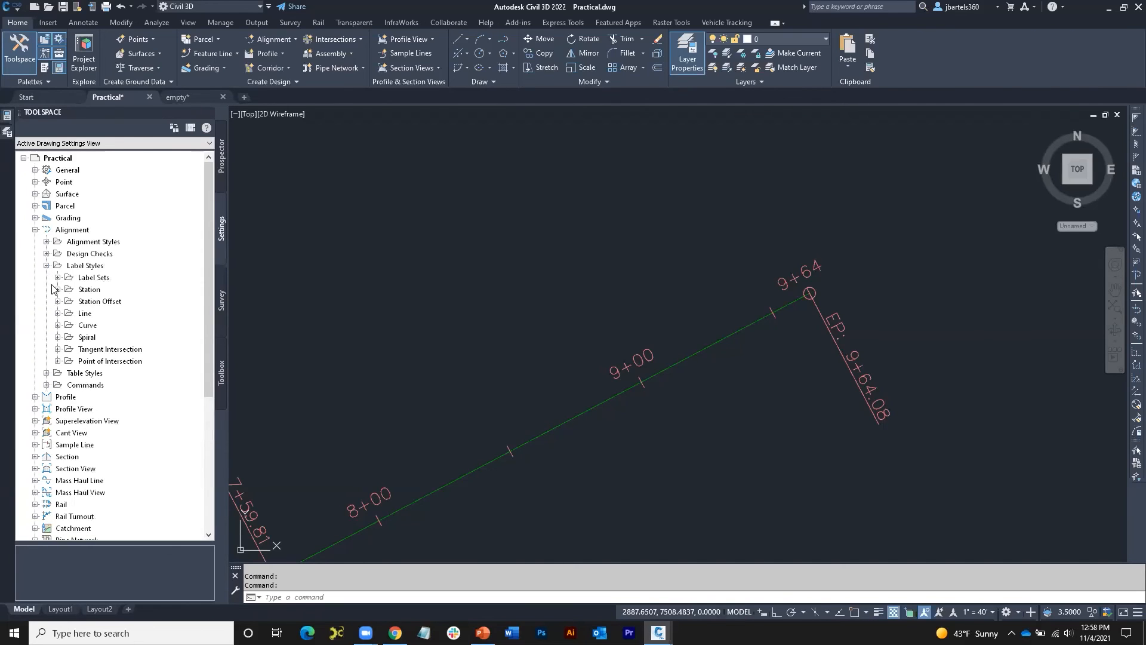
pyautogui.click(58, 289)
pyautogui.click(69, 301)
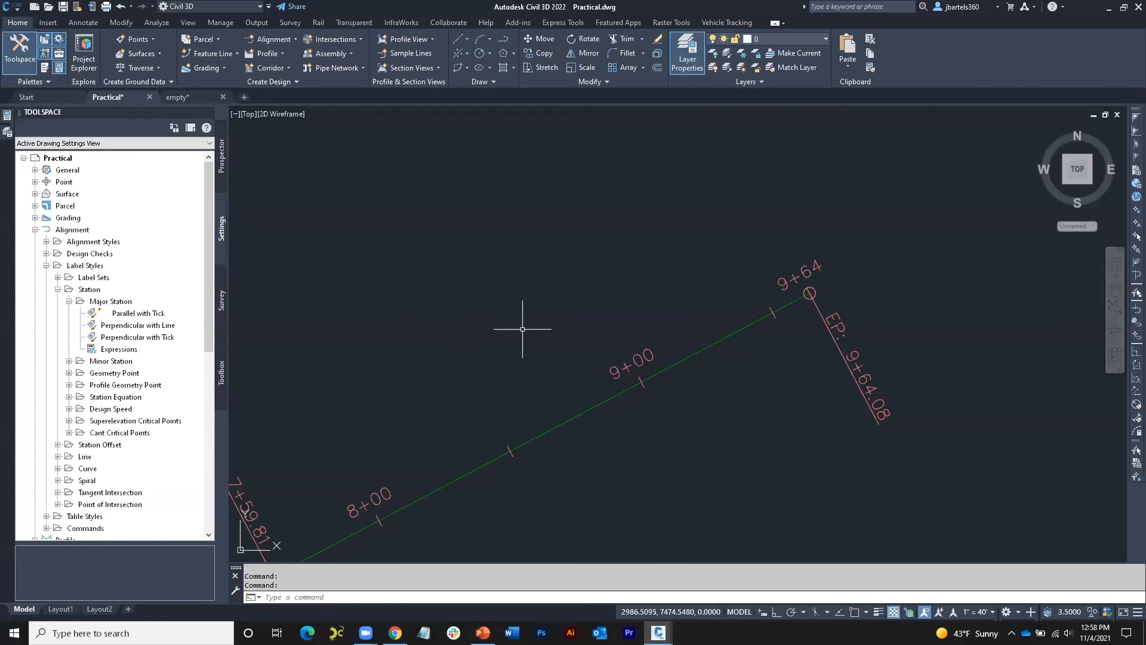
# Open the alignment labels for Sample Street from its station labels and open the major stations' Parallel with Tick style for editing
pyautogui.click(781, 279)
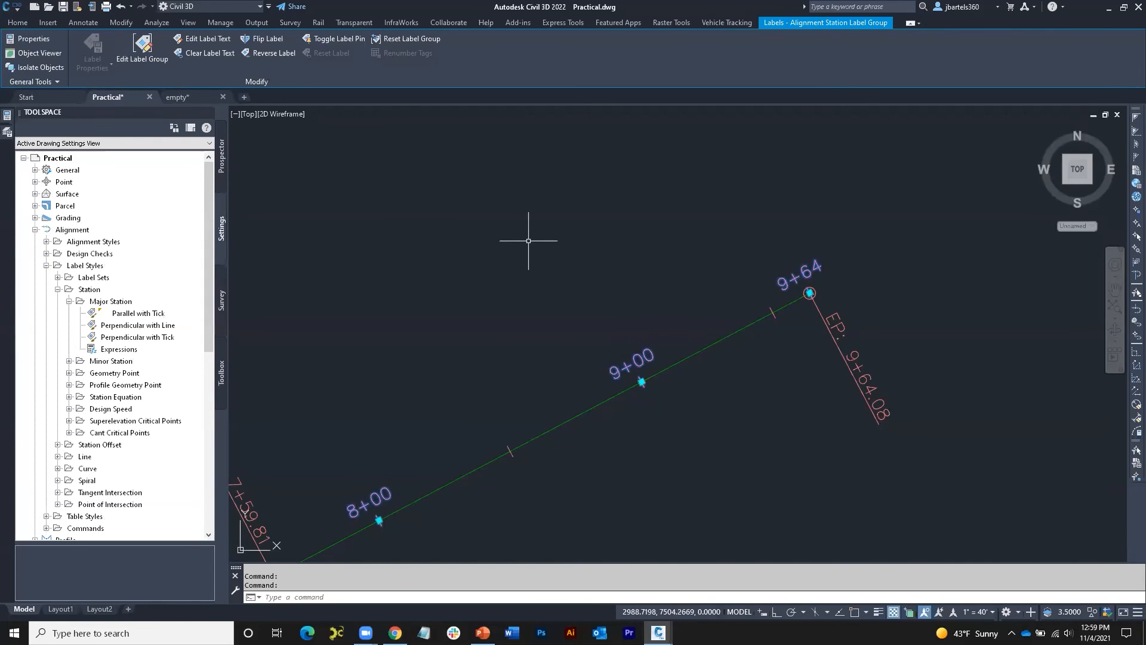
pyautogui.rightClick(486, 204)
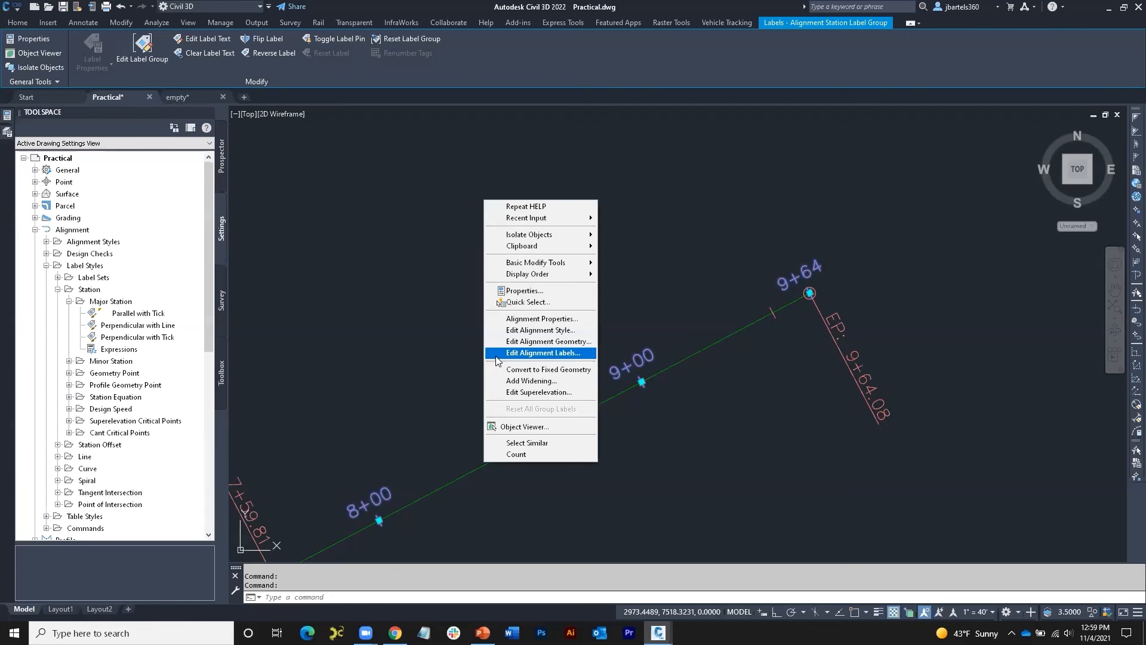
pyautogui.click(527, 354)
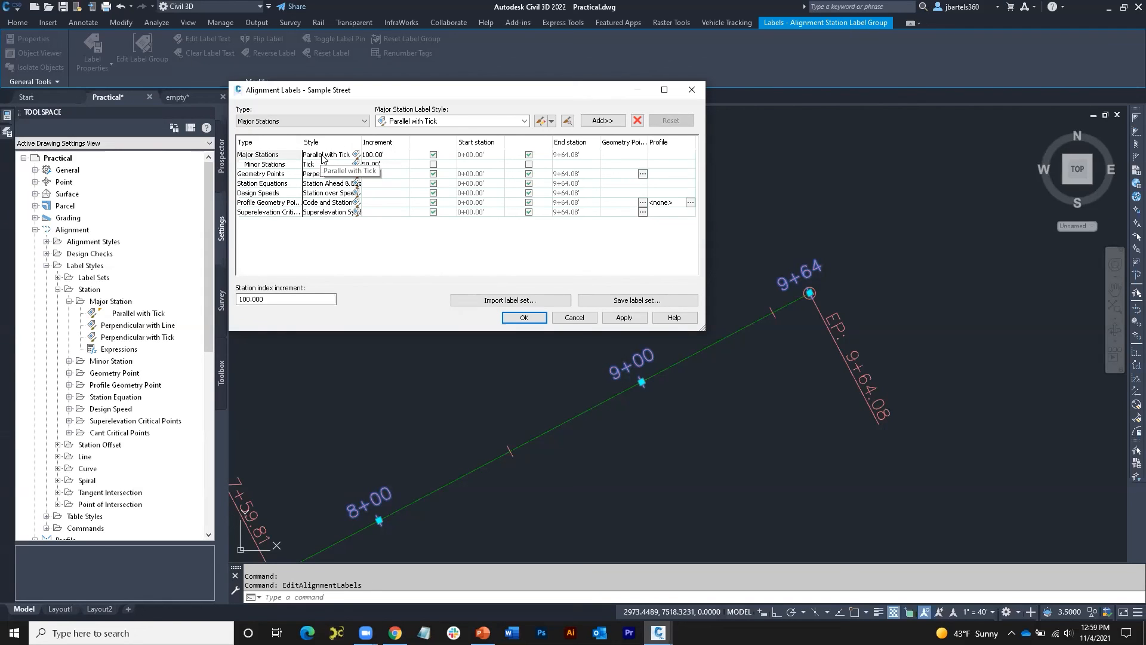
pyautogui.click(356, 154)
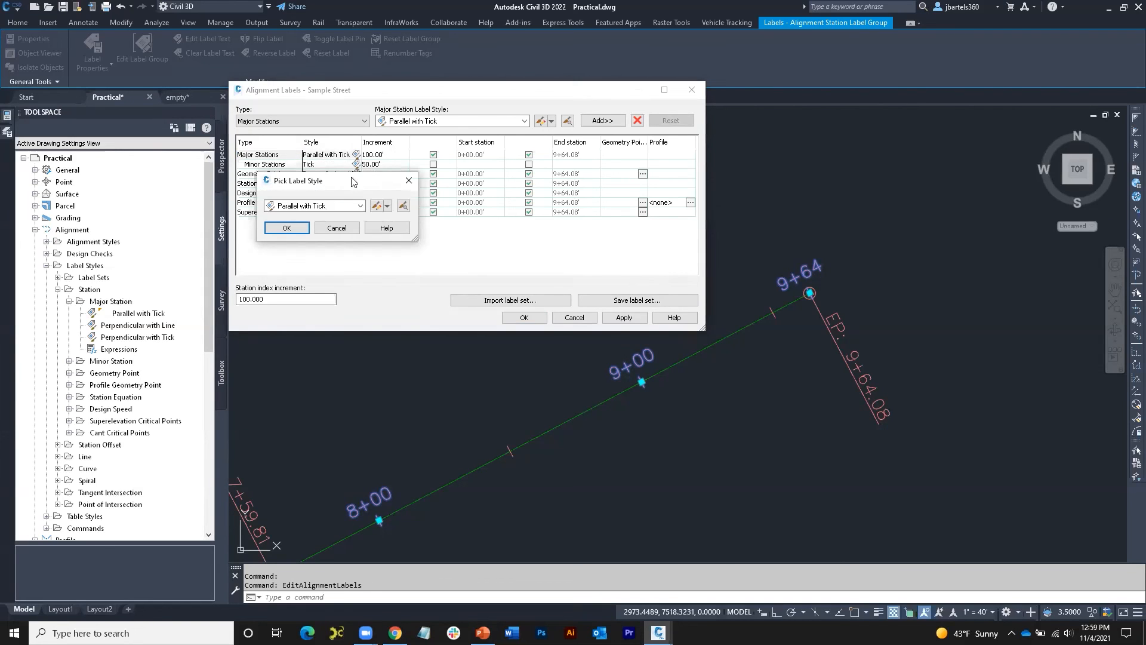
pyautogui.click(376, 206)
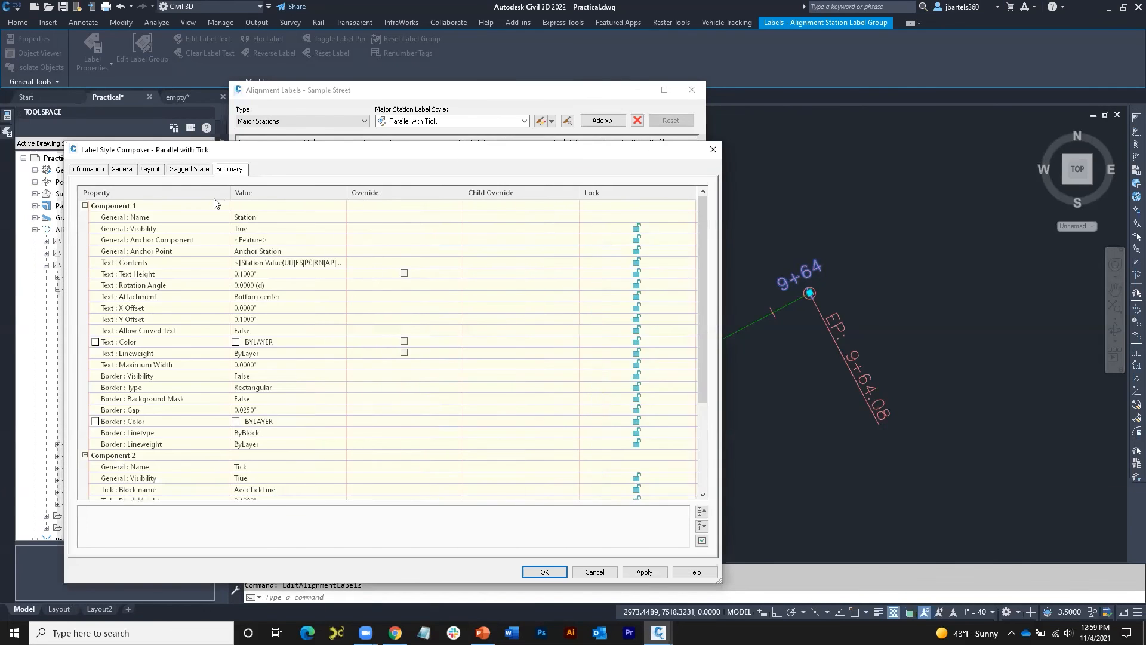
# Examine the Parallel with Tick style's layout and dragged state settings, and enlarge the layout preview around station 1+50
pyautogui.click(125, 170)
pyautogui.click(153, 171)
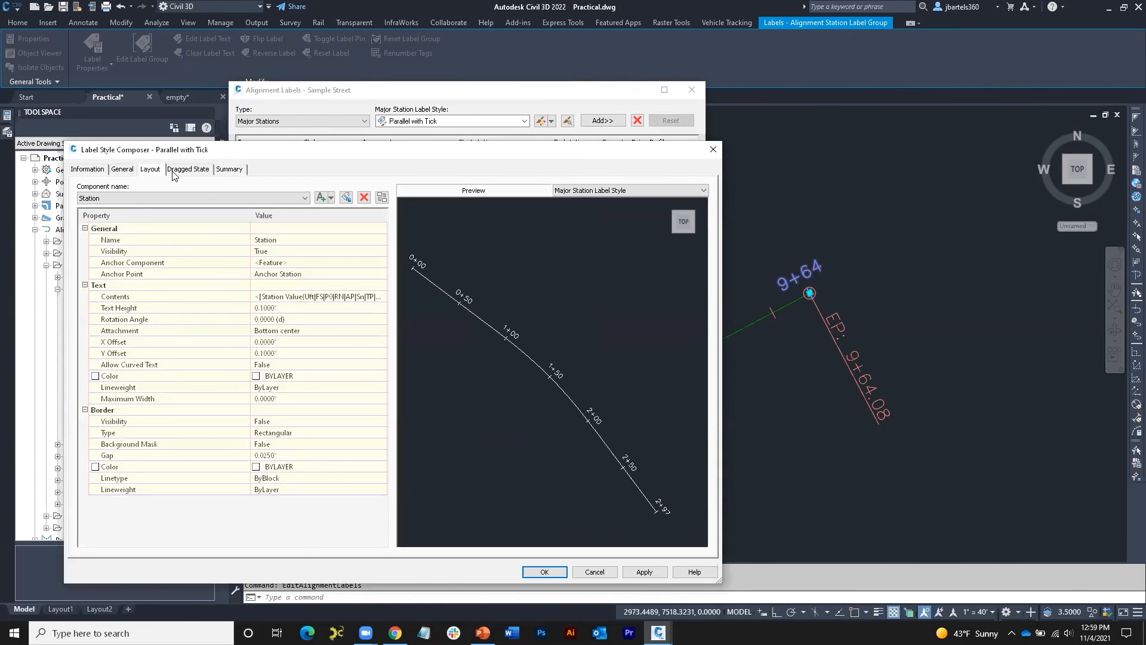
pyautogui.click(188, 170)
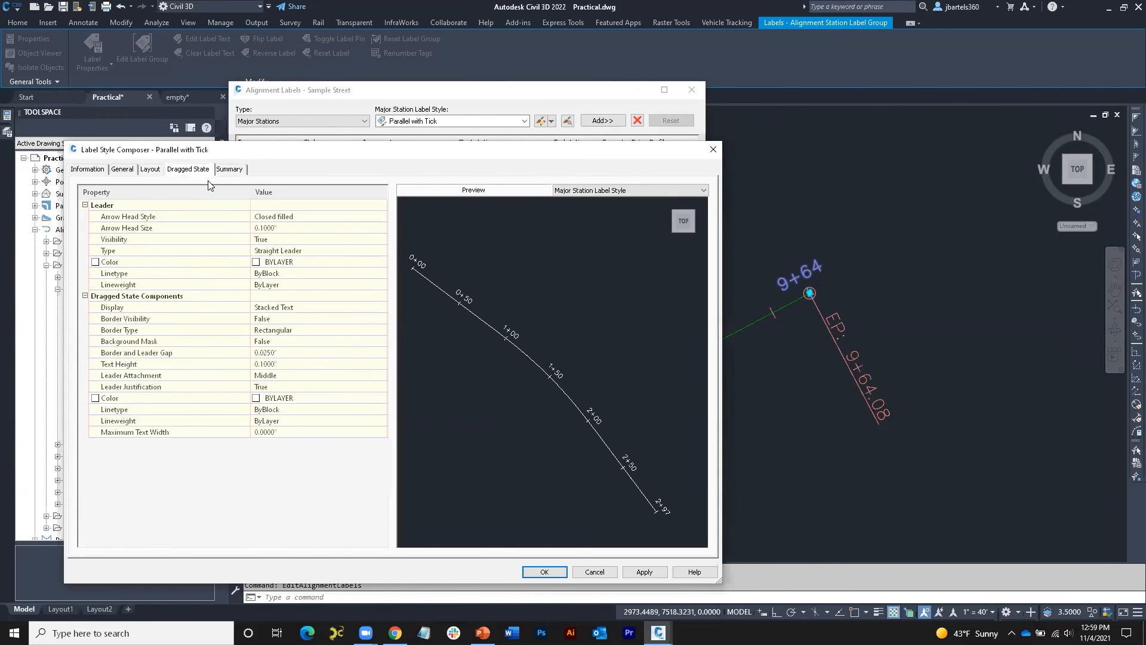
pyautogui.click(151, 170)
pyautogui.scroll(6, 567, 376)
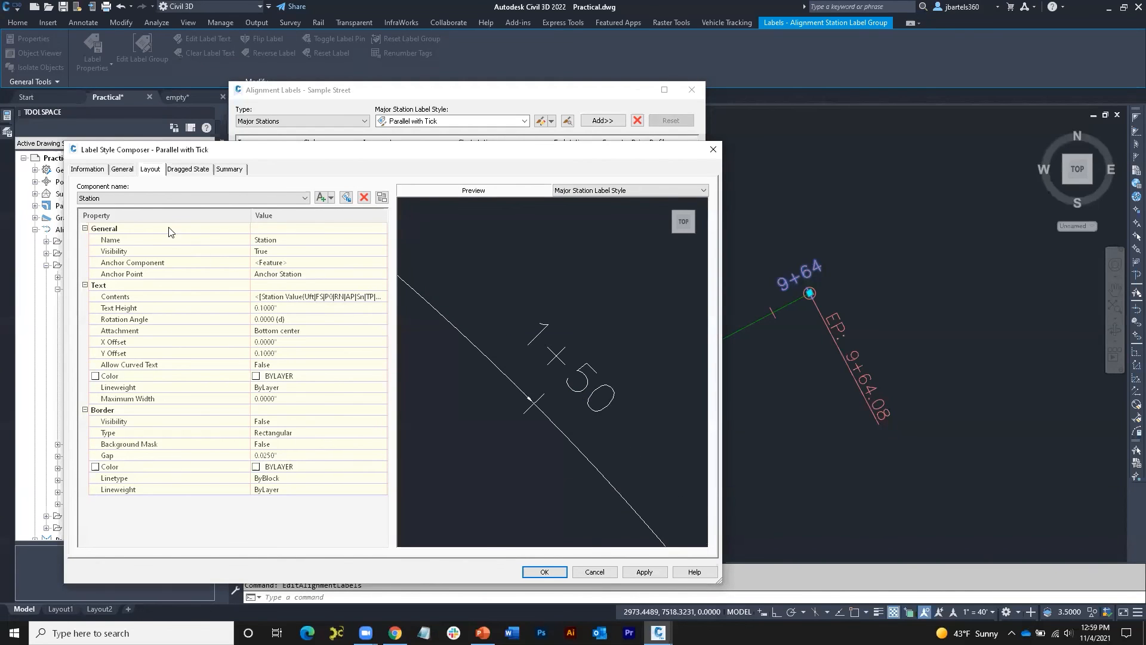
# Review the Tick component's block and rotation settings in the Parallel with Tick layout and return to the Station component
pyautogui.click(211, 198)
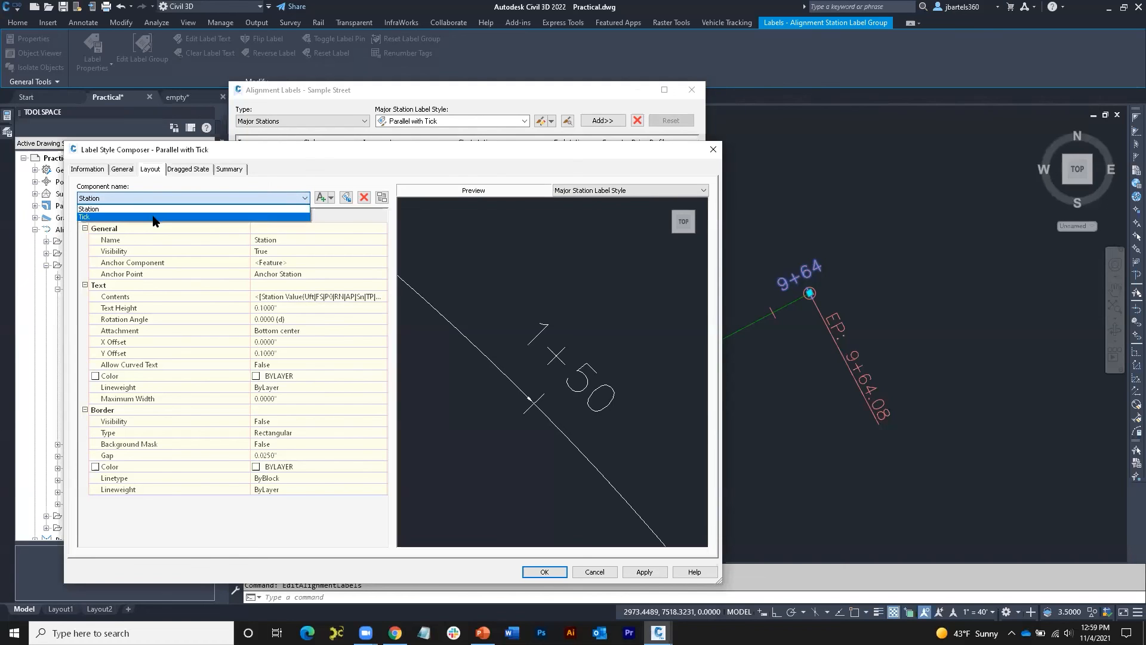
pyautogui.click(156, 216)
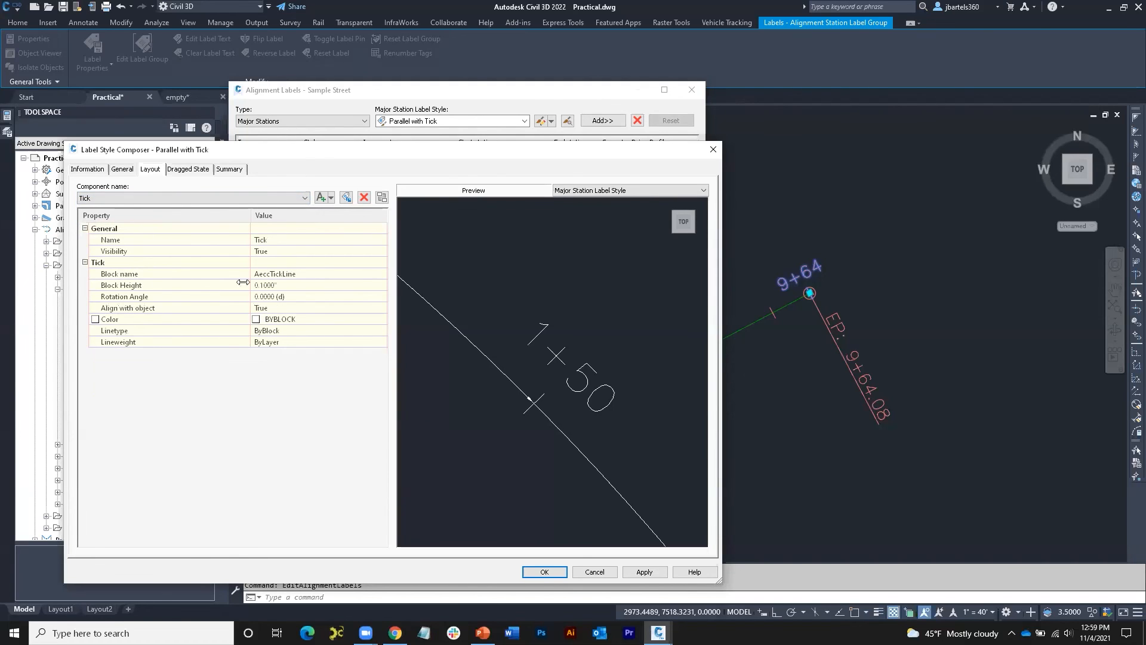
pyautogui.click(276, 201)
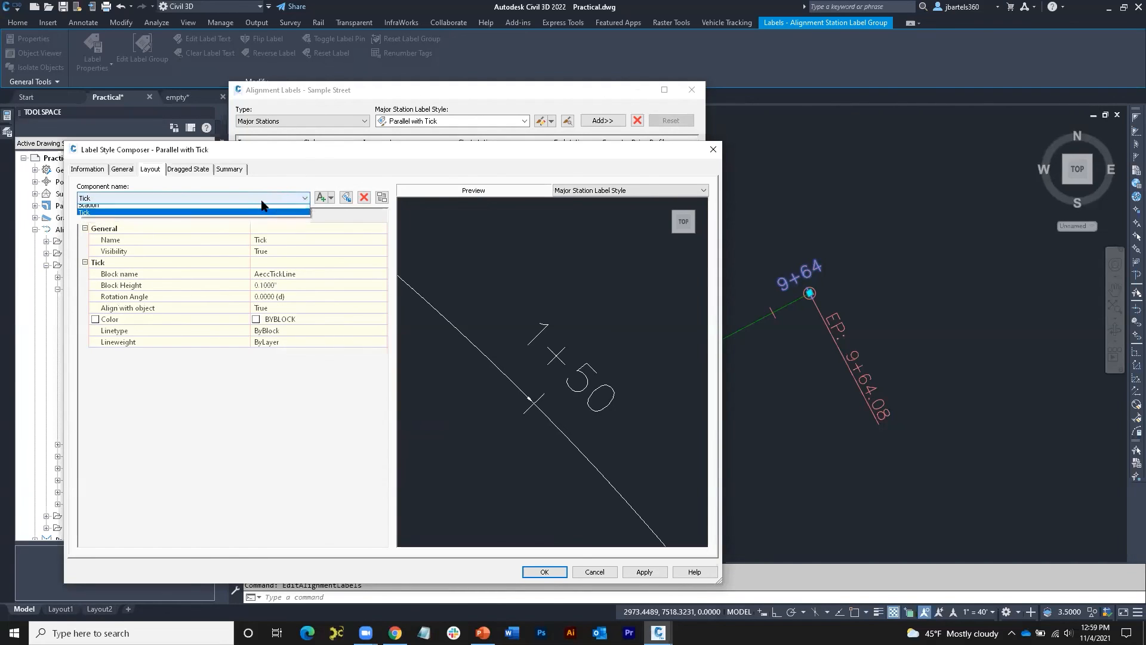
pyautogui.click(222, 209)
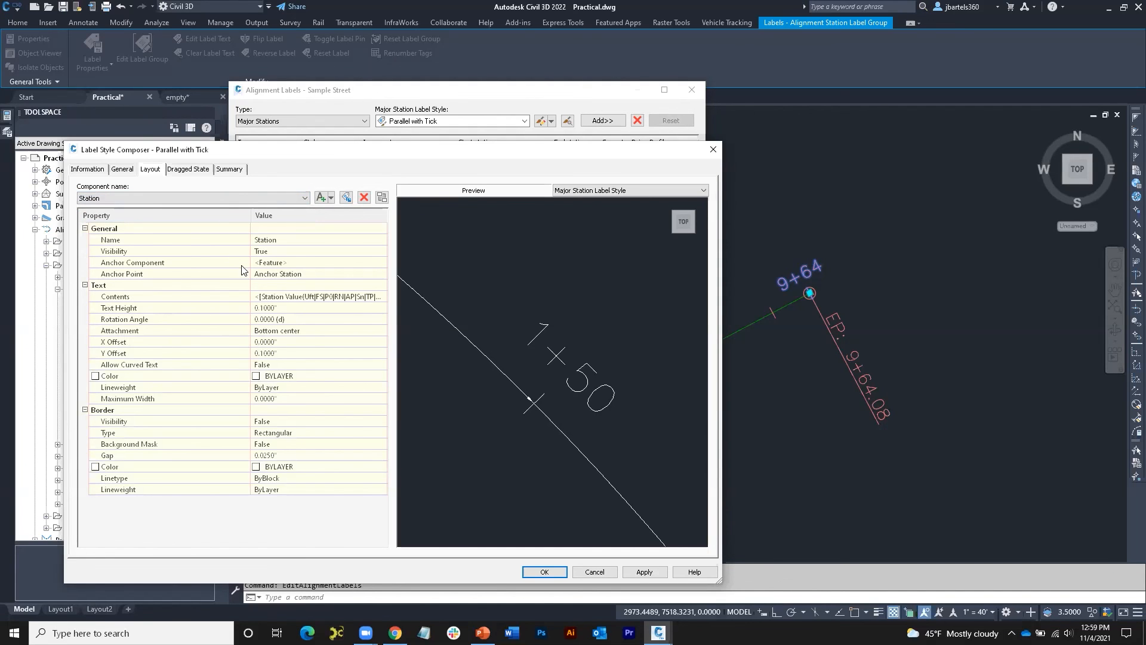
# Open the Station component's text contents and set the station value's precision to two decimal places
pyautogui.click(285, 297)
pyautogui.click(381, 297)
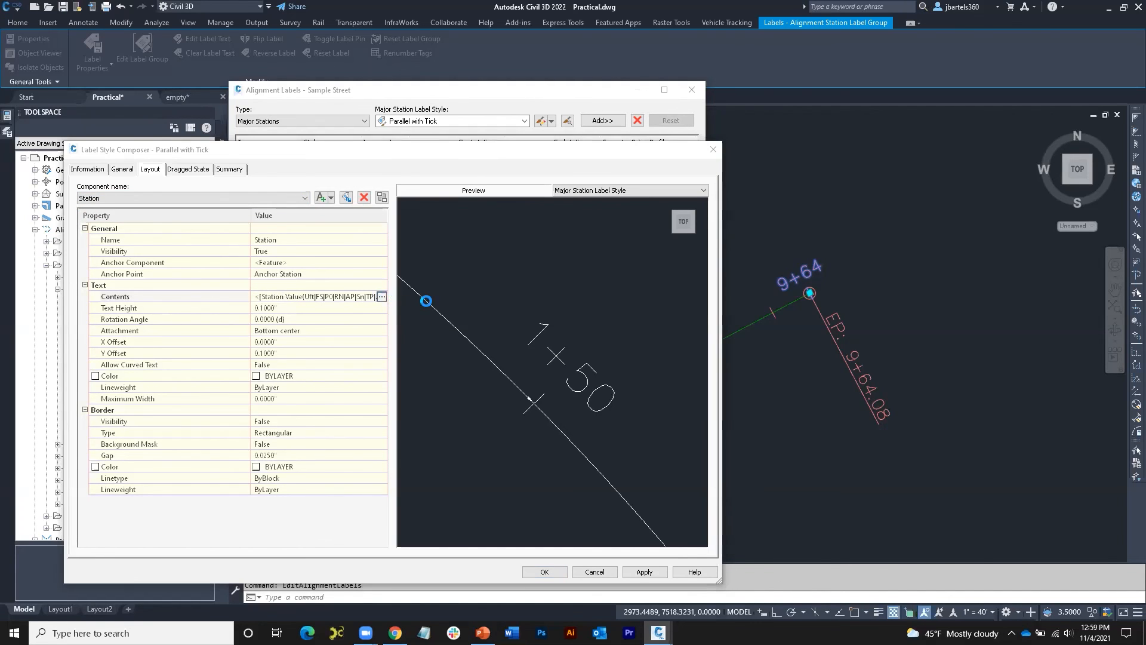
pyautogui.click(458, 269)
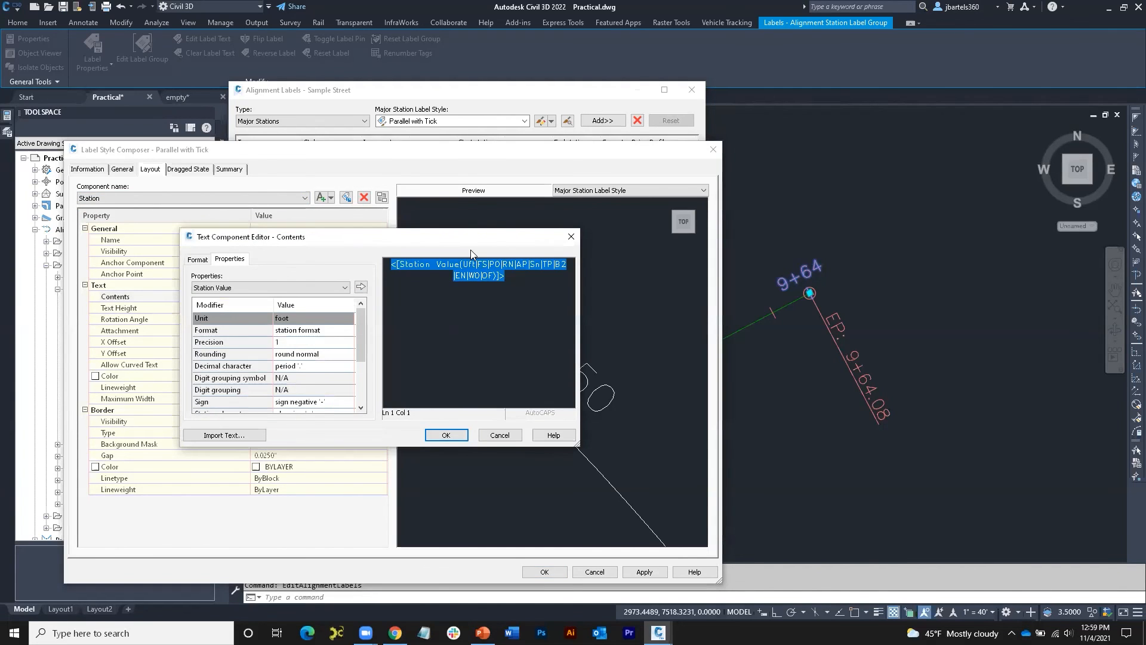
pyautogui.moveTo(475, 236); pyautogui.dragTo(360, 208)
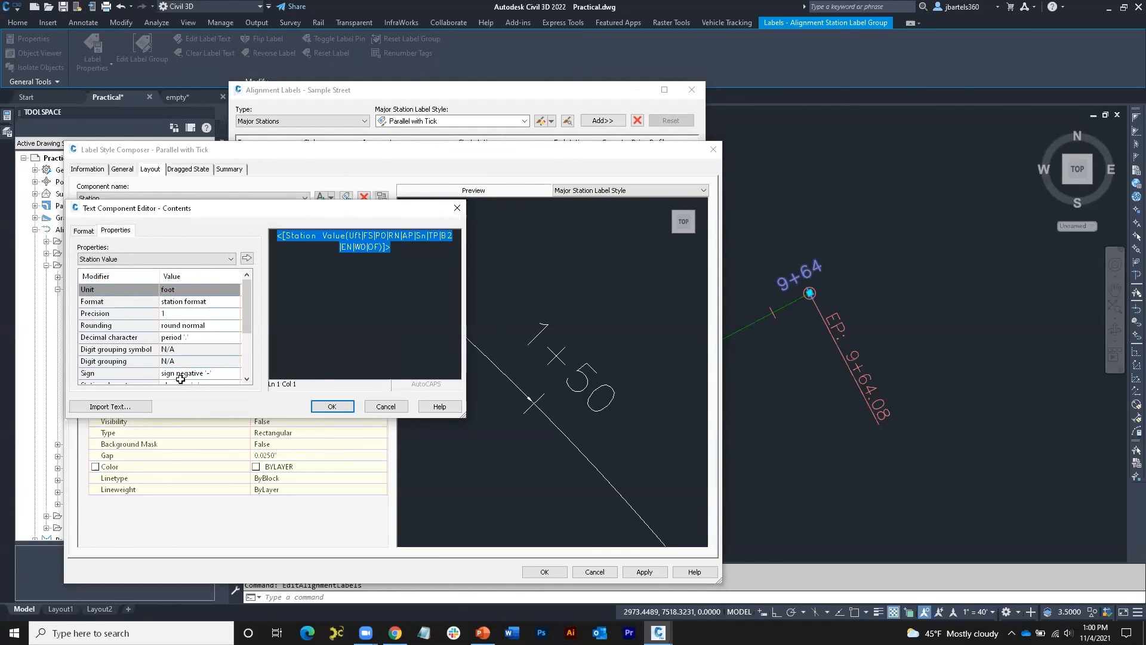
pyautogui.click(164, 314)
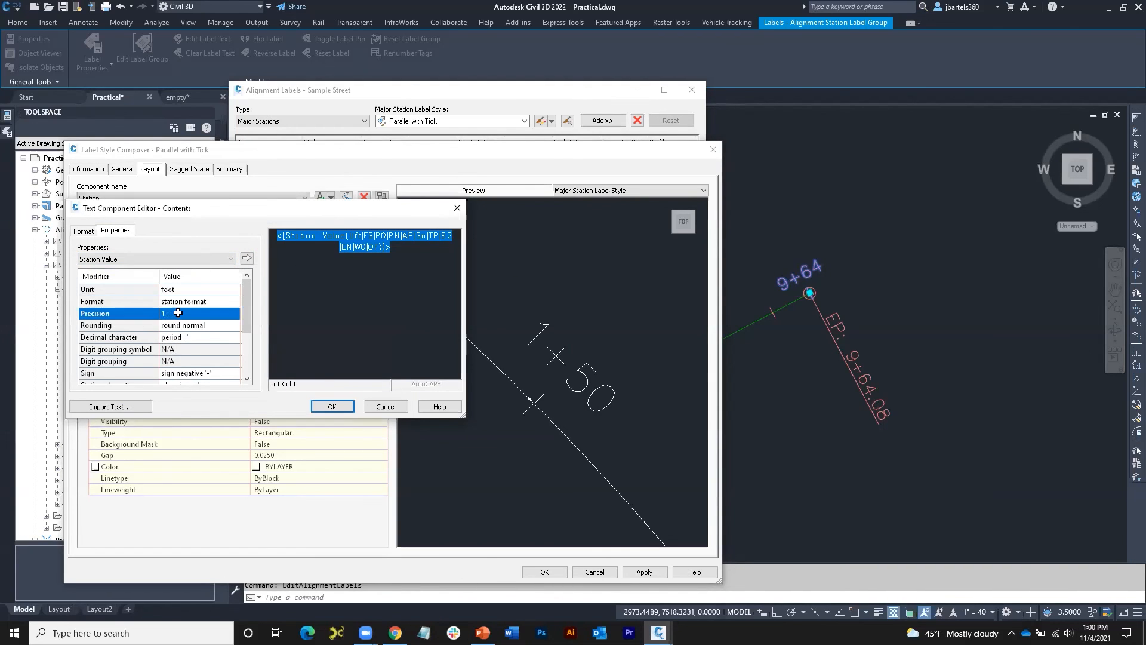
pyautogui.click(179, 313)
pyautogui.click(180, 342)
# Set the station value to drop the decimal for whole numbers and update the Station text with the revised format
pyautogui.moveTo(245, 295); pyautogui.dragTo(246, 337)
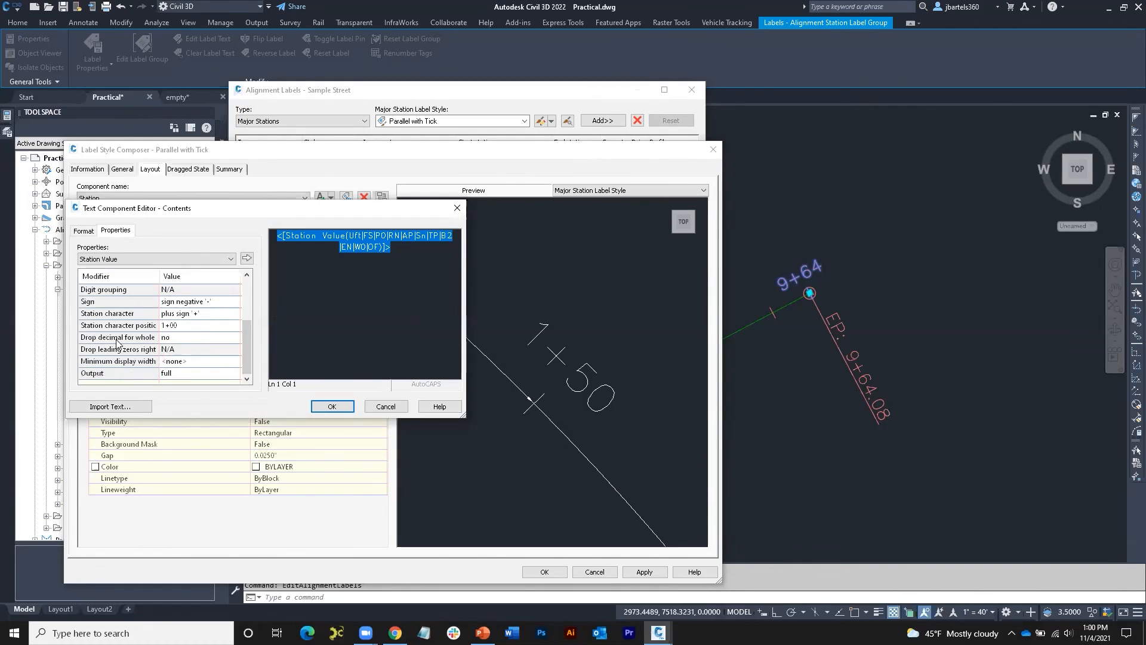
pyautogui.click(172, 340)
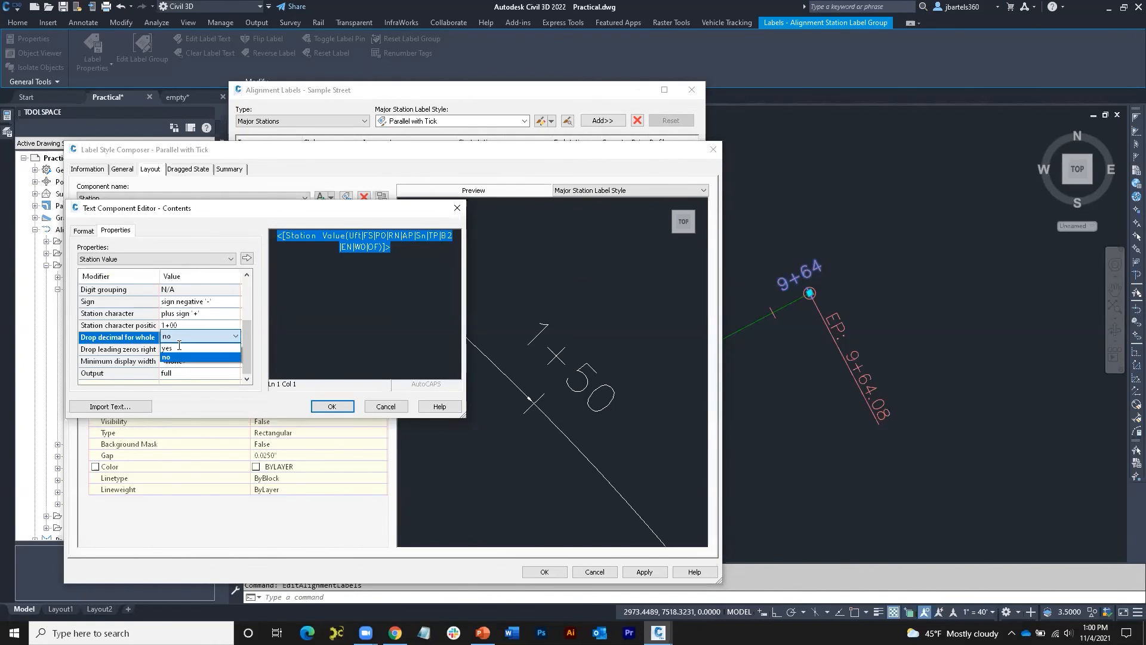
pyautogui.click(179, 354)
pyautogui.click(247, 258)
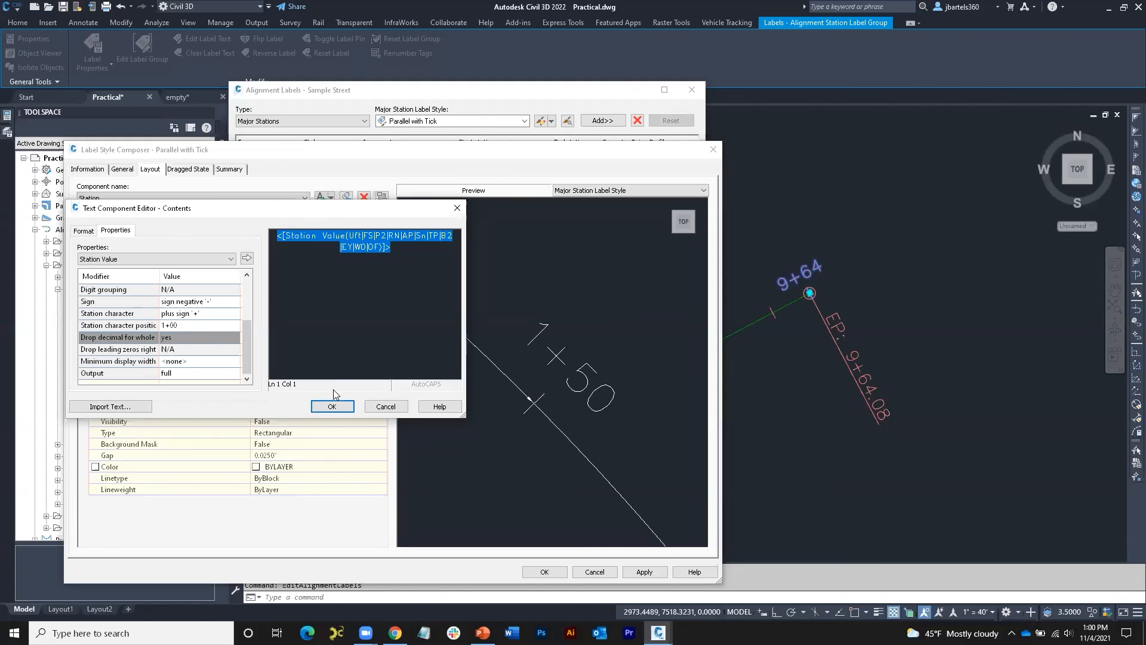
# Accept the edited contents and the Parallel with Tick style, and apply the alignment label changes to Sample Street
pyautogui.click(333, 405)
pyautogui.click(550, 573)
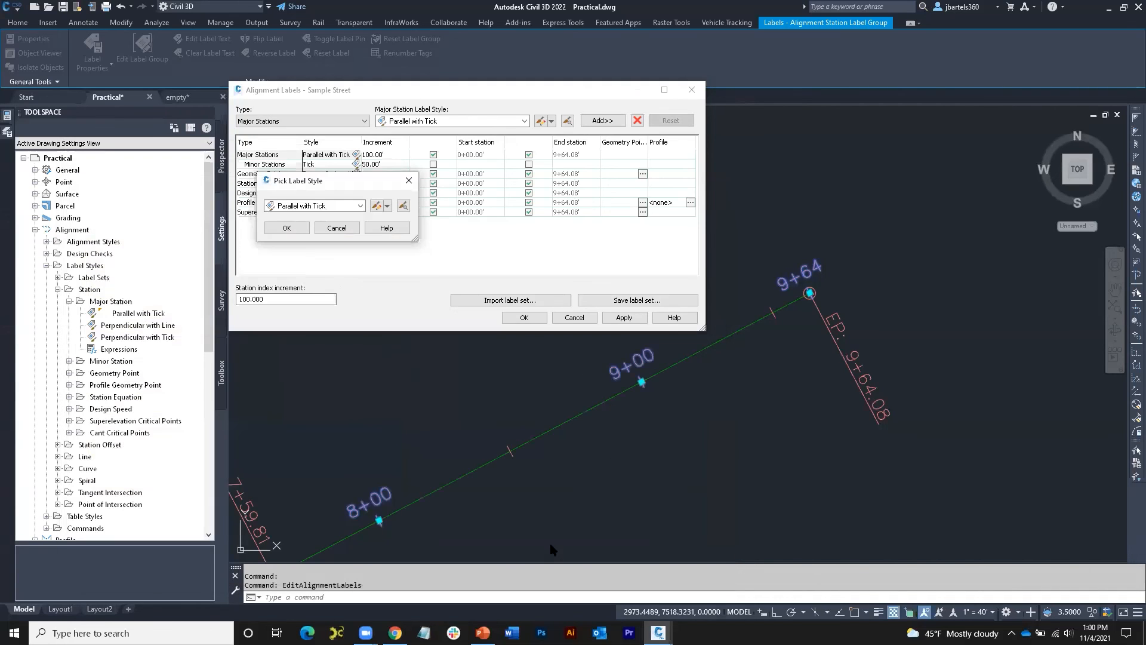
pyautogui.click(287, 228)
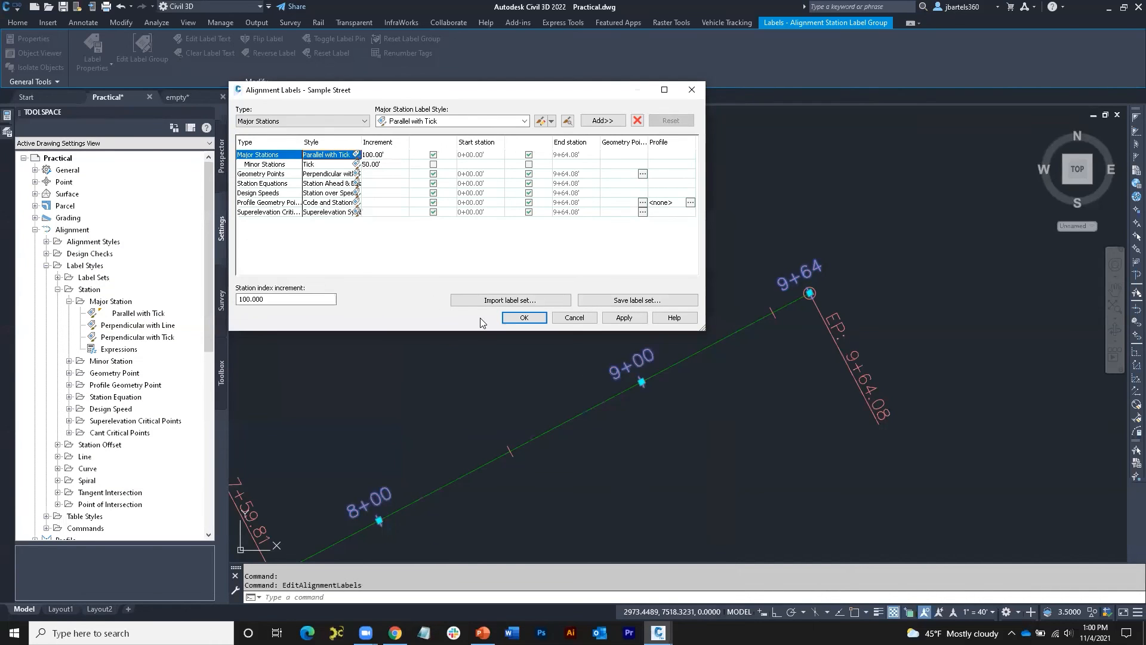
pyautogui.click(511, 318)
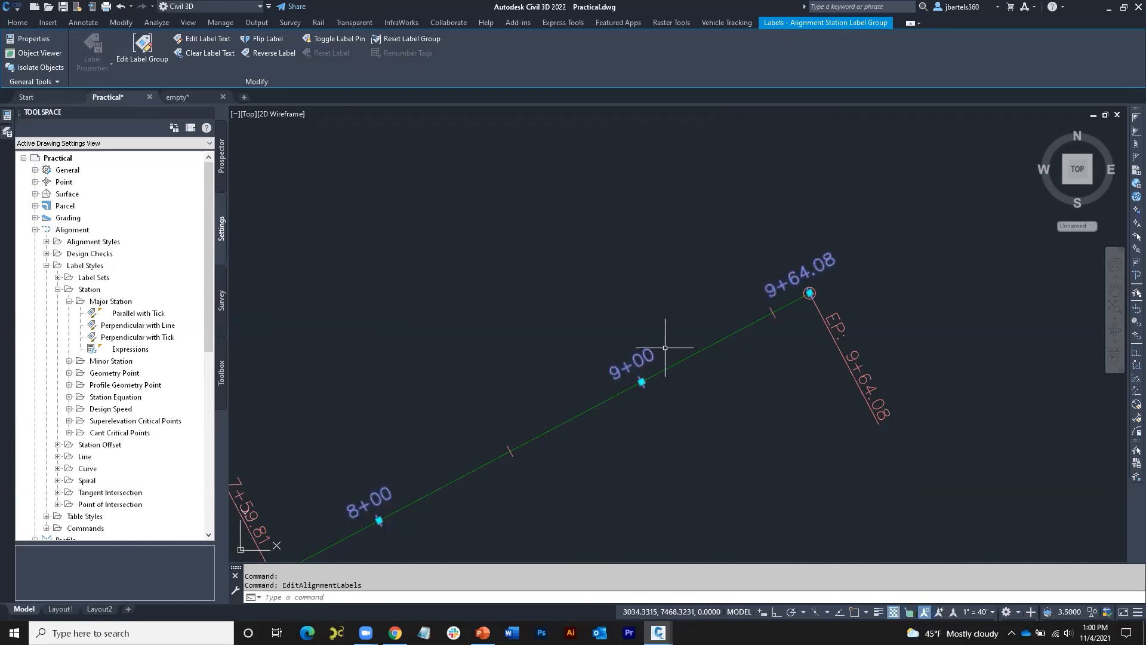
# Pull the major station label at the alignment's end up and away from the endpoint into its dragged state, and clear the selection
pyautogui.moveTo(731, 295); pyautogui.dragTo(702, 330, button='middle')
pyautogui.click(780, 327)
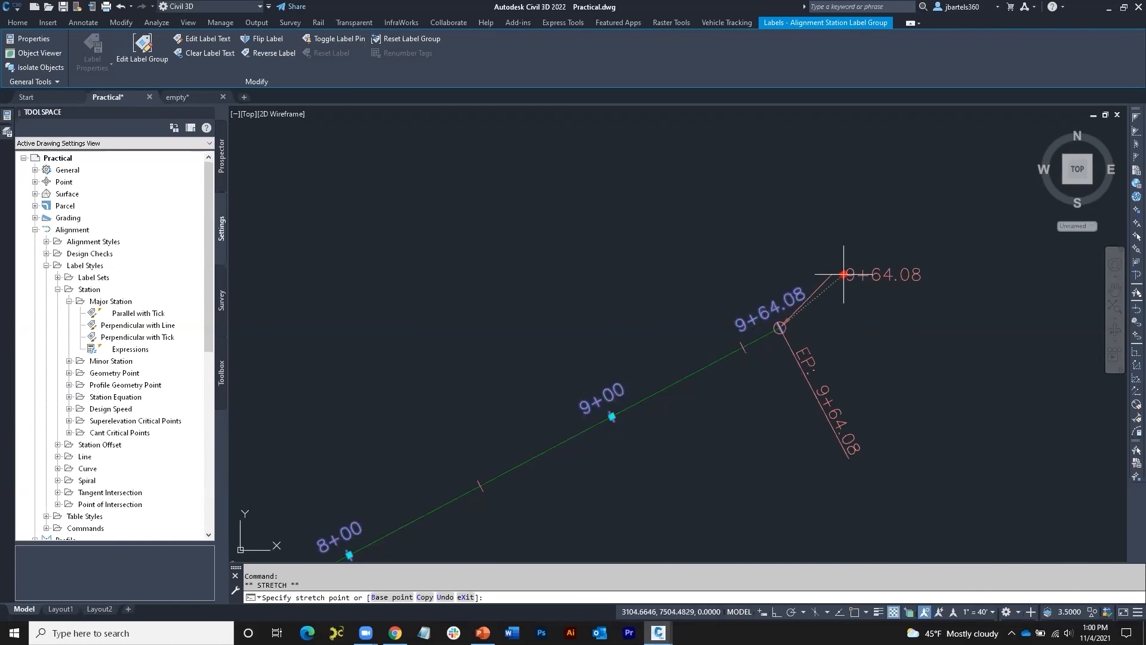
pyautogui.click(841, 273)
pyautogui.press('Escape')
pyautogui.press('Escape')
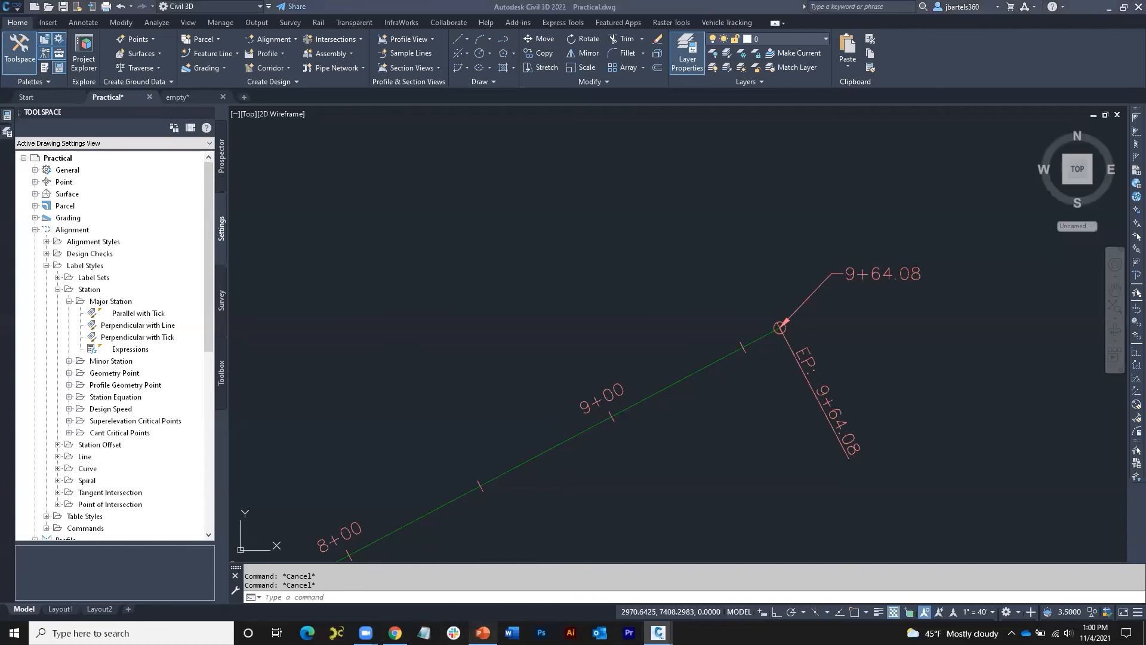
# Switch to the Labels Presentation in PowerPoint and start the slide show from the current Agenda slide
pyautogui.click(482, 633)
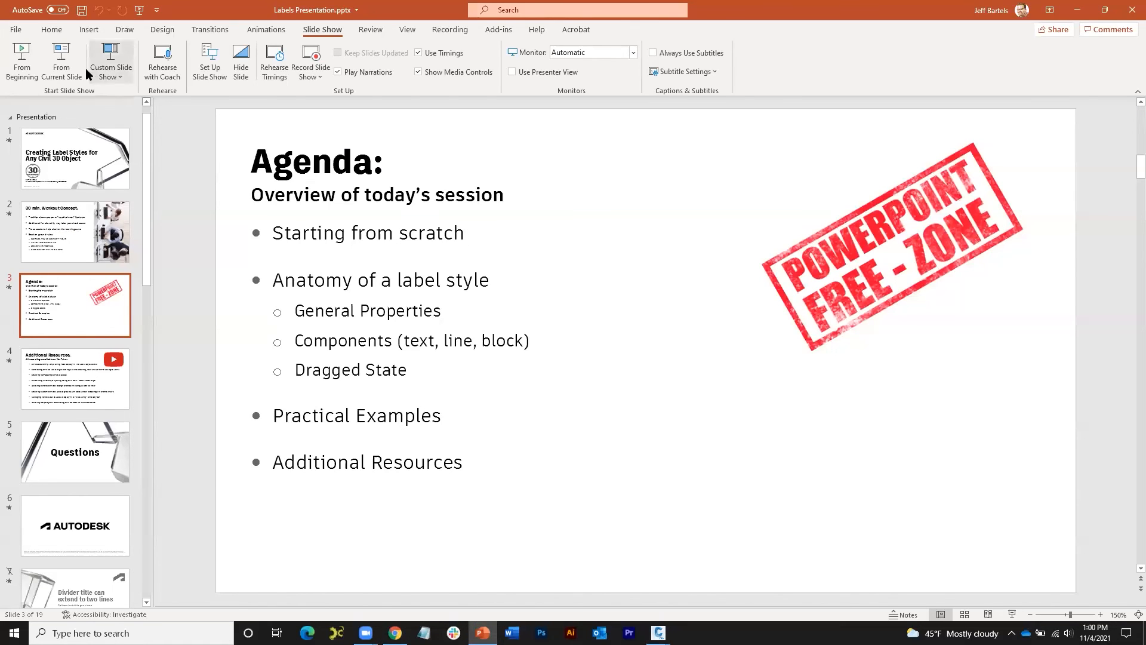
pyautogui.click(61, 59)
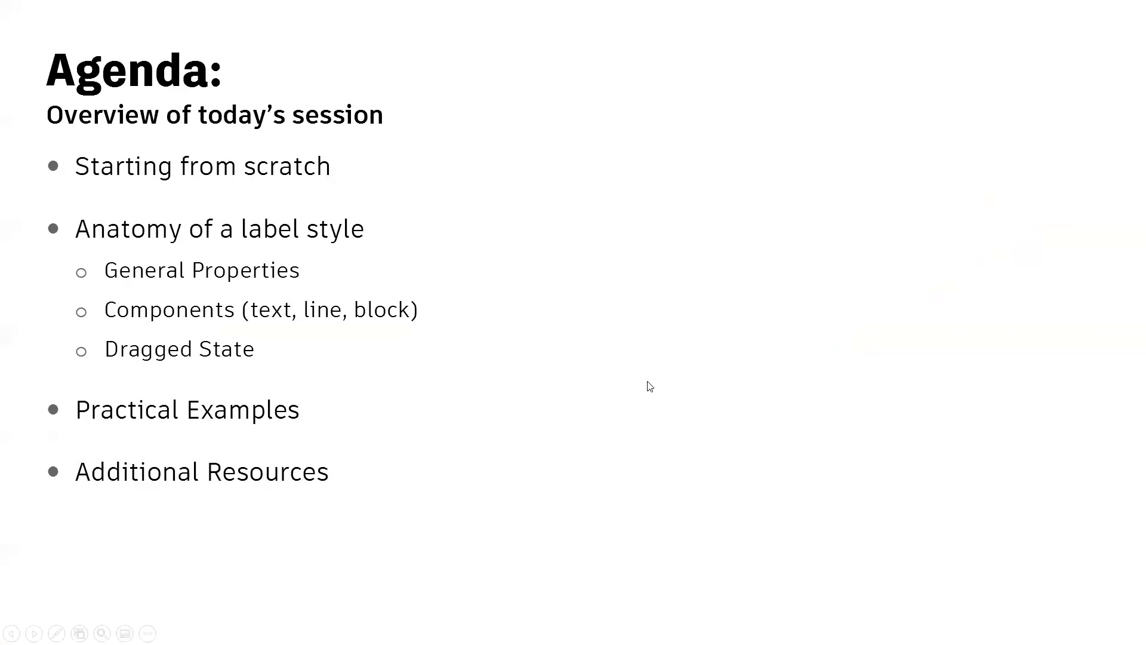